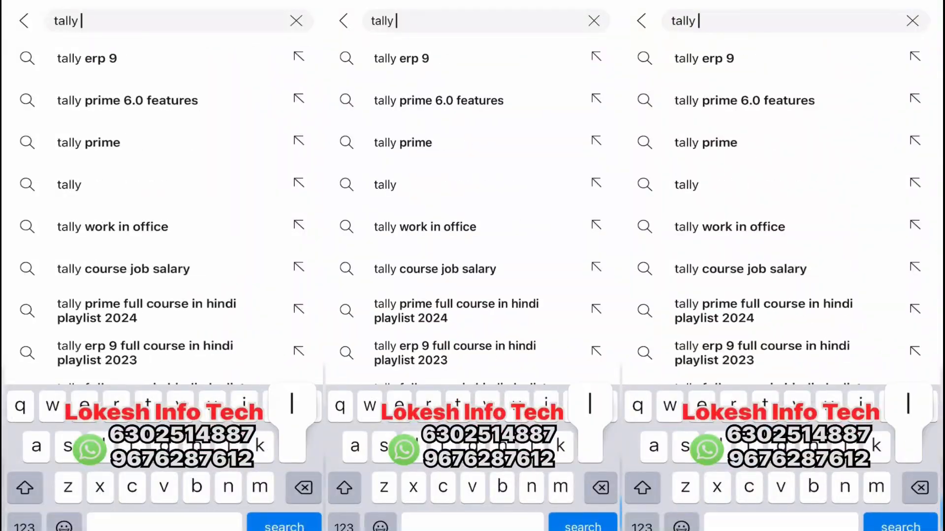
pyautogui.press('Return')
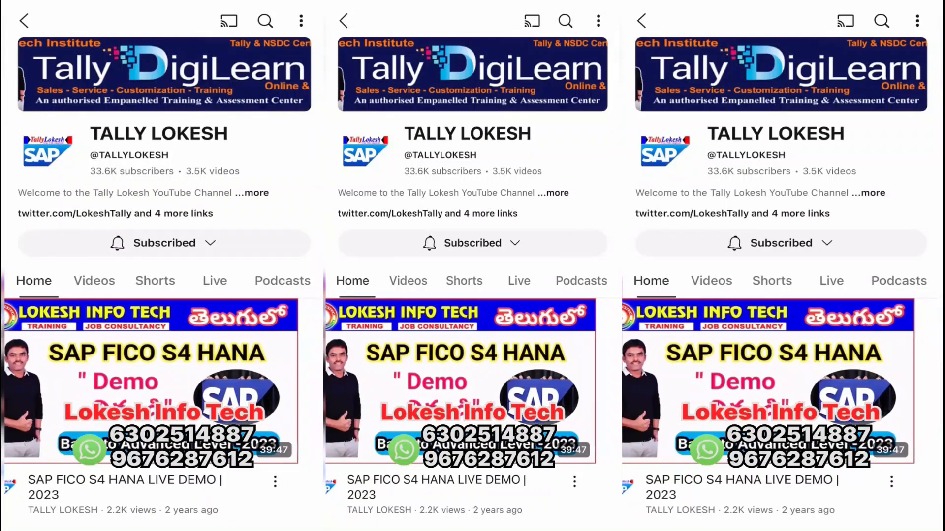
pyautogui.scroll(-10, 163, 320)
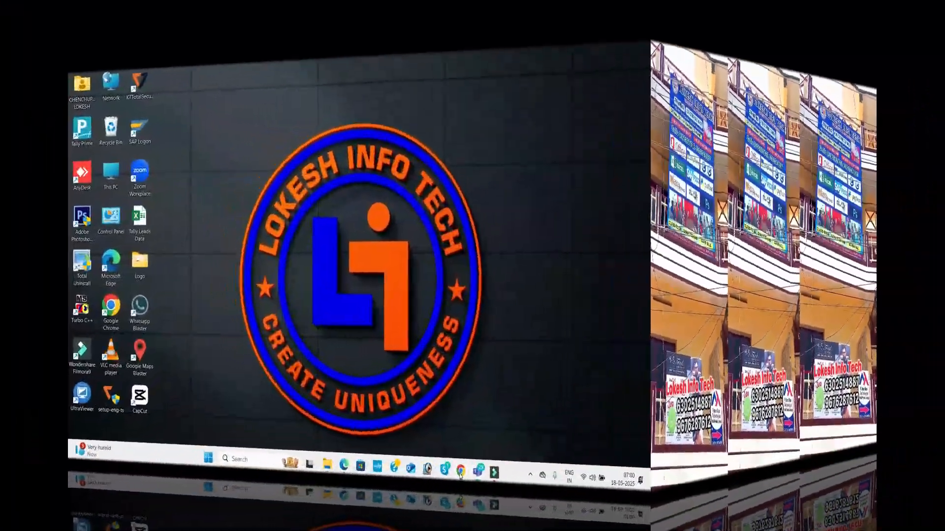
# - Switch to the browser and look through the latest videos of the TALLY PRIME IN TELUGU YouTube channel
pyautogui.moveTo(460, 474)
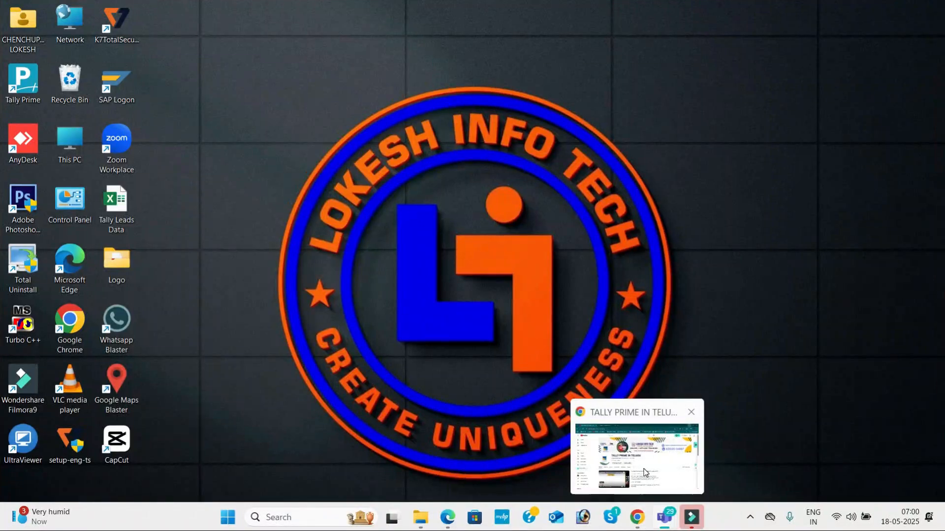
pyautogui.click(643, 469)
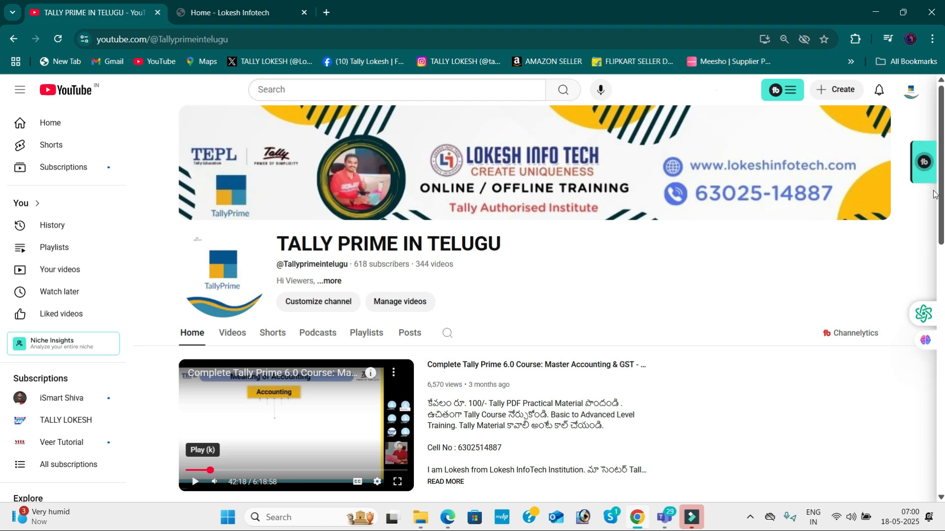
pyautogui.click(240, 334)
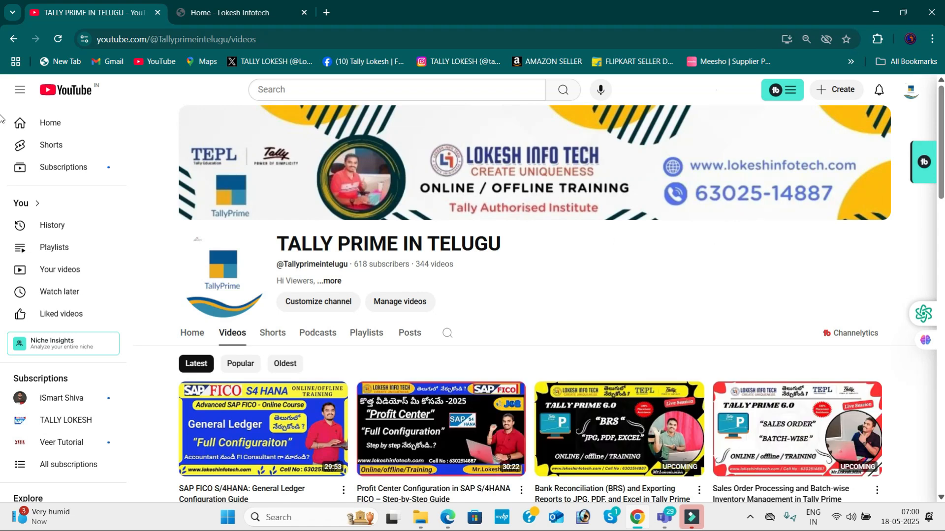
pyautogui.scroll(-3, 943, 120)
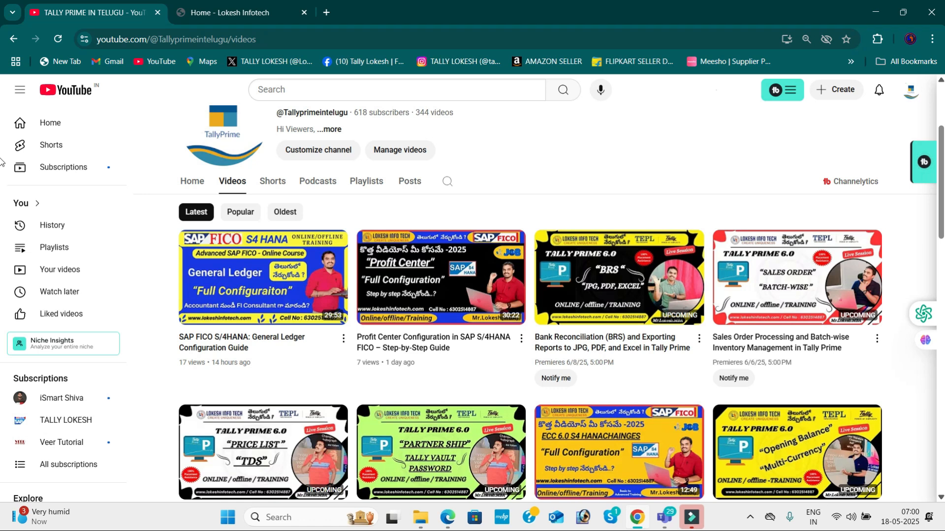
pyautogui.scroll(-1, 1, 163)
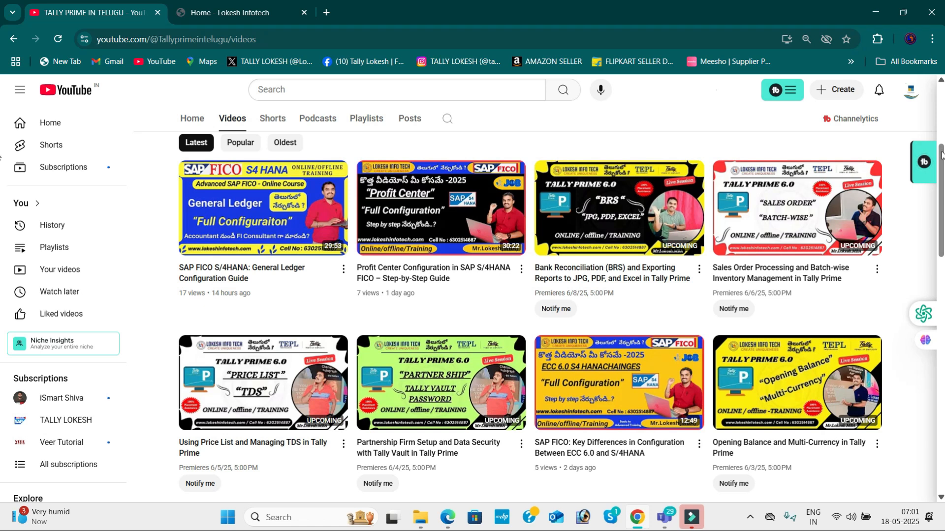
pyautogui.scroll(-2, 1, 168)
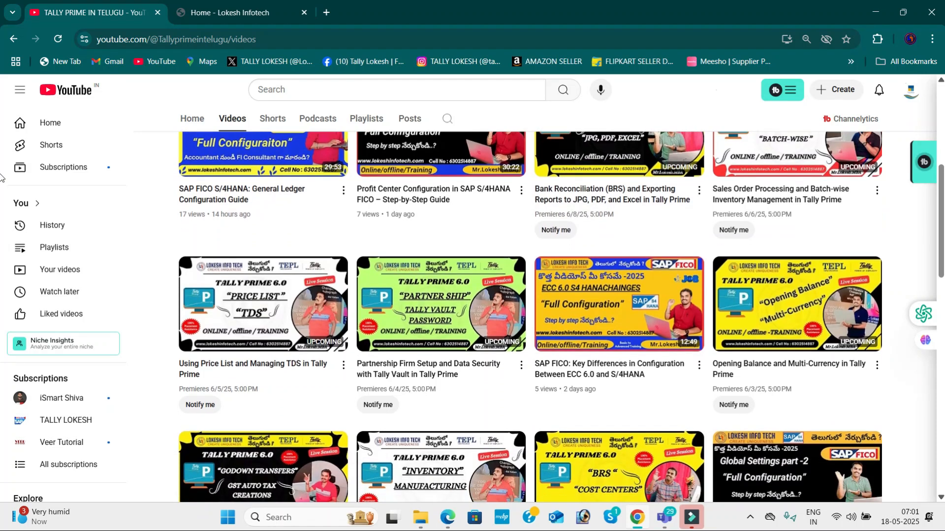
pyautogui.scroll(-1, 1, 177)
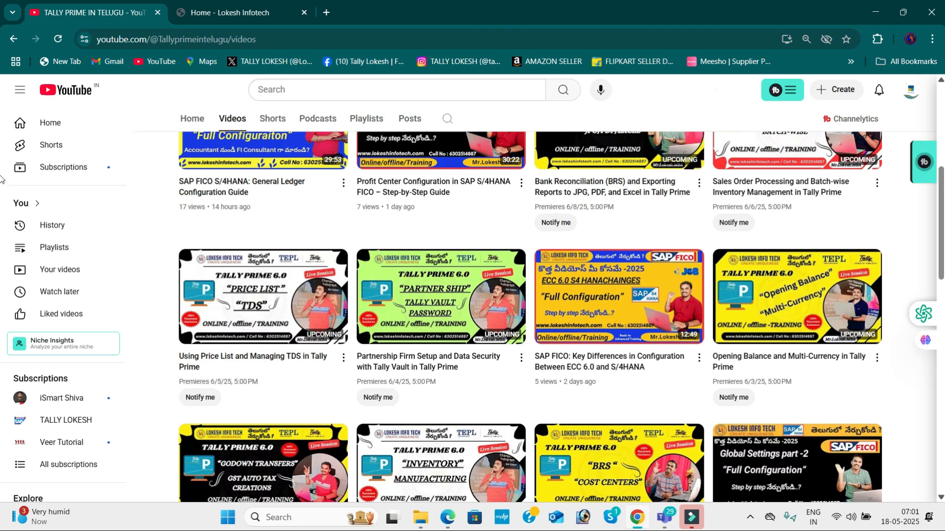
pyautogui.moveTo(940, 180); pyautogui.dragTo(944, 42)
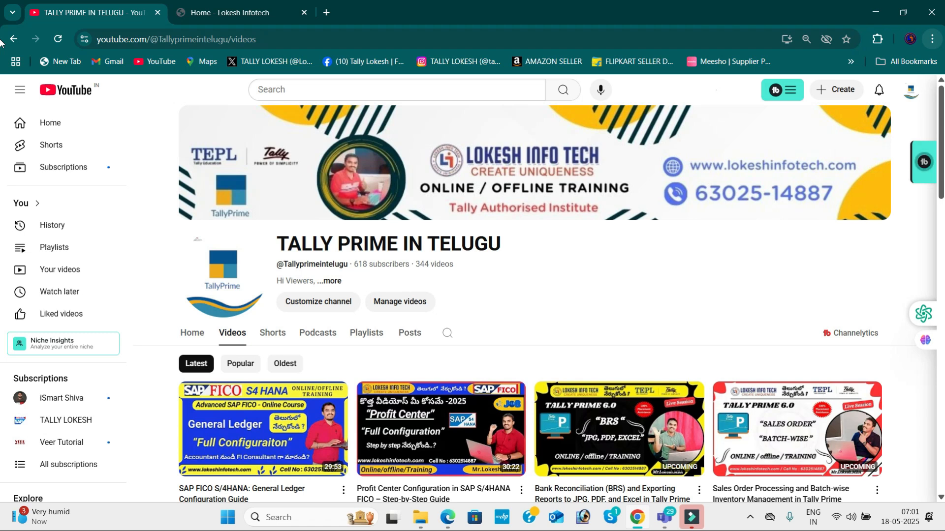
# - View the Lokesh Infotech home page and minimise the browser
pyautogui.click(275, 8)
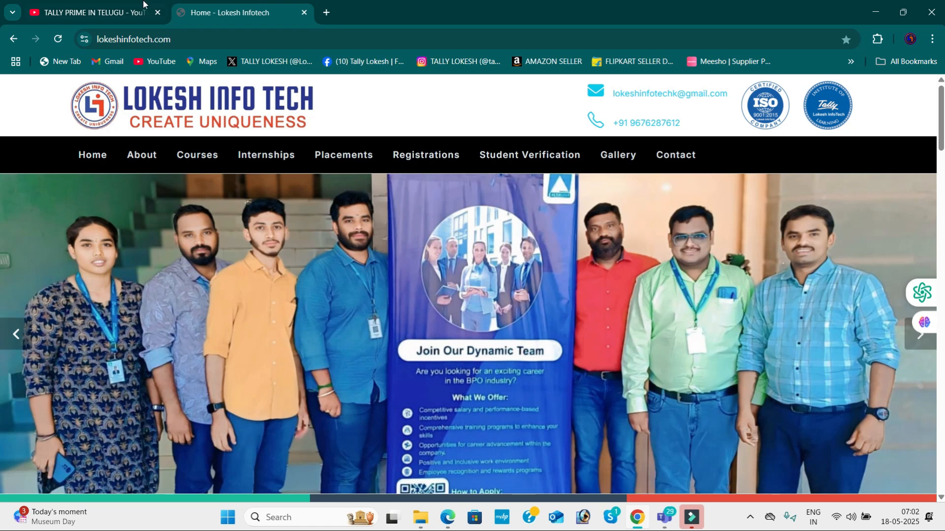
pyautogui.click(120, 13)
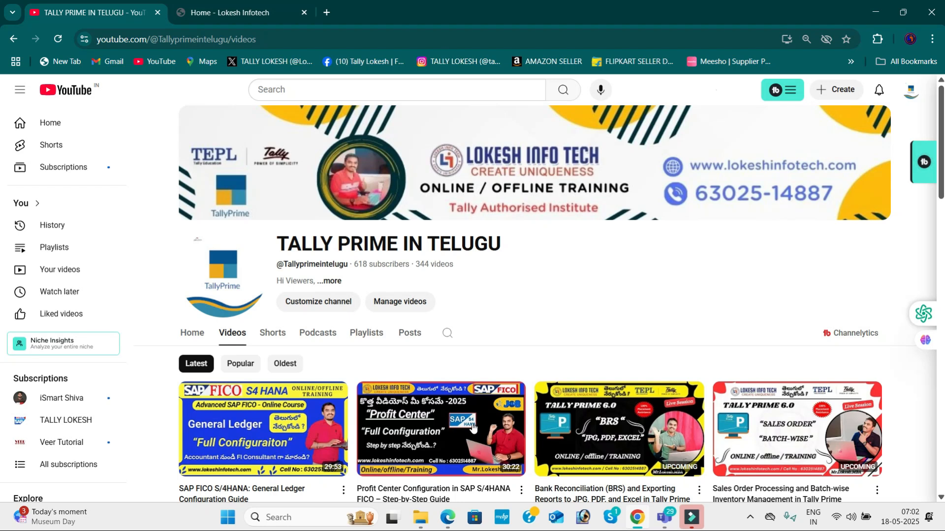
pyautogui.click(882, 8)
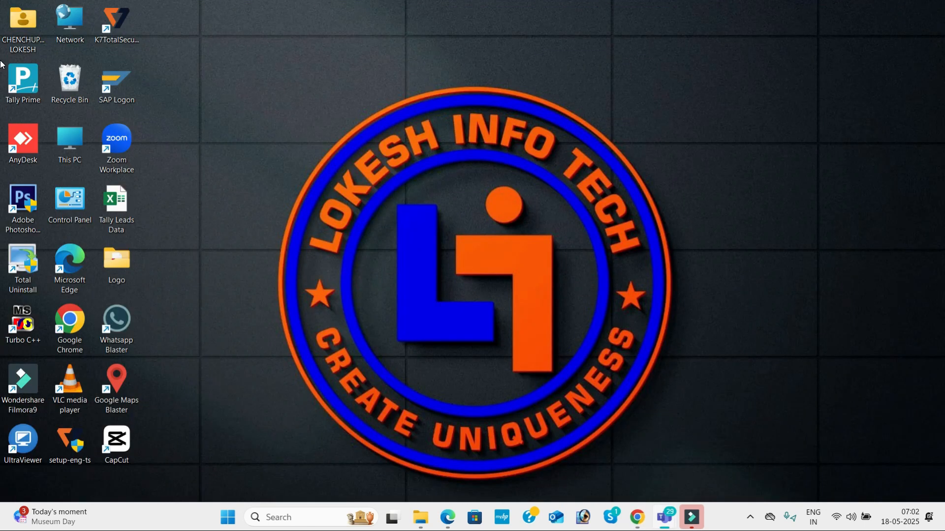
# - Launch Tally Prime, shut the loaded company LOKESH PVT LTD MAY12 and open the Company Creation form
pyautogui.doubleClick(19, 75)
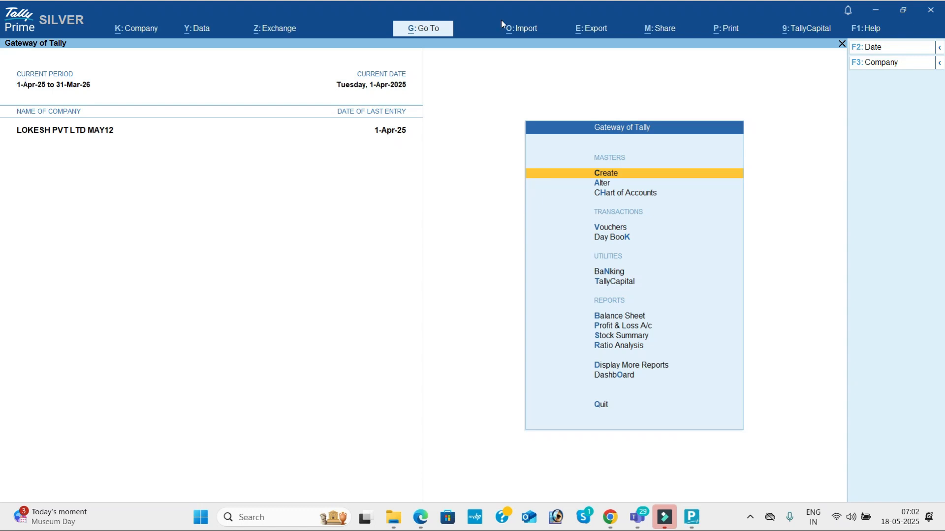
pyautogui.click(876, 63)
pyautogui.press('Up')
pyautogui.press('Return')
pyautogui.press('Return')
pyautogui.press('Up')
pyautogui.press('Up')
pyautogui.press('Up')
pyautogui.press('Up')
pyautogui.press('Up')
pyautogui.press('Return')
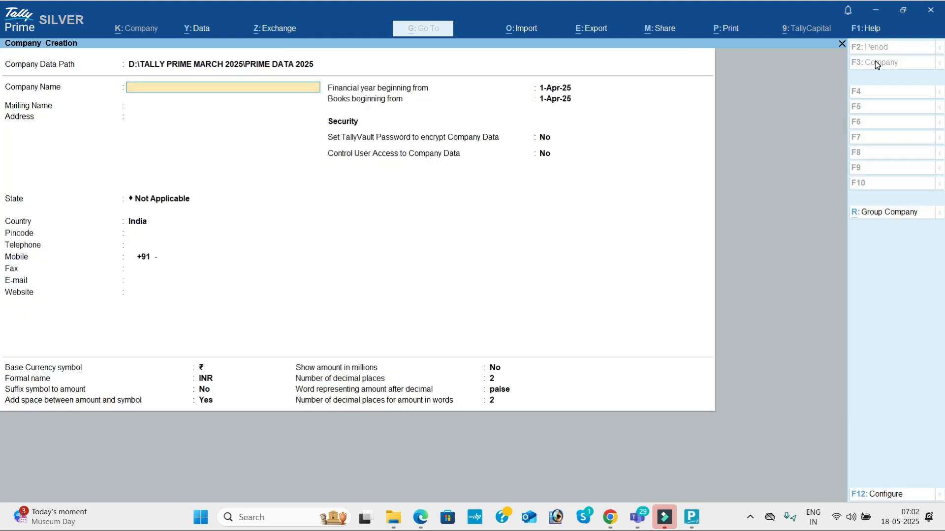
# - Switch to the course material PDF, read the Module 2 trading companies exercise, and return to the Company Creation form in Tally Prime
pyautogui.hotkey('alt', 'Tab')
pyautogui.hotkey('alt', 'Tab')
pyautogui.hotkey('alt', 'Tab')
pyautogui.hotkey('alt', 'Tab')
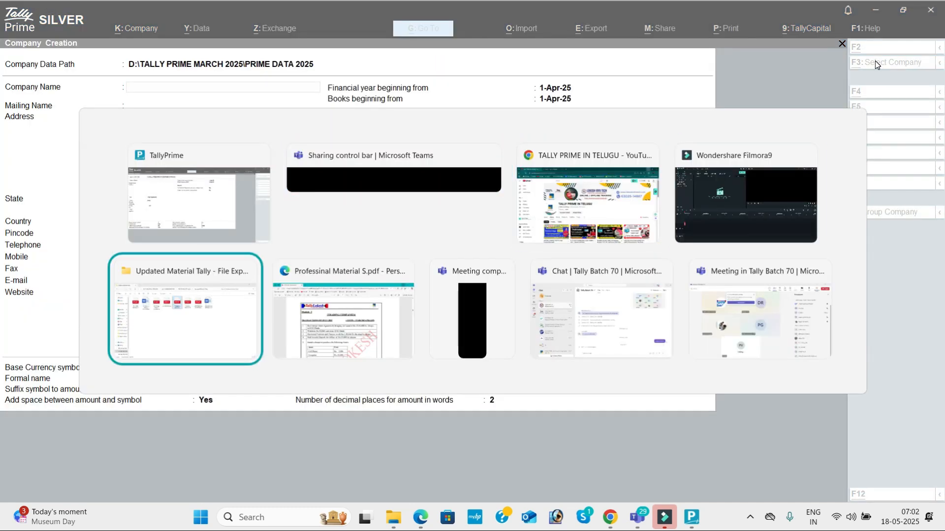
pyautogui.hotkey('alt', 'Tab')
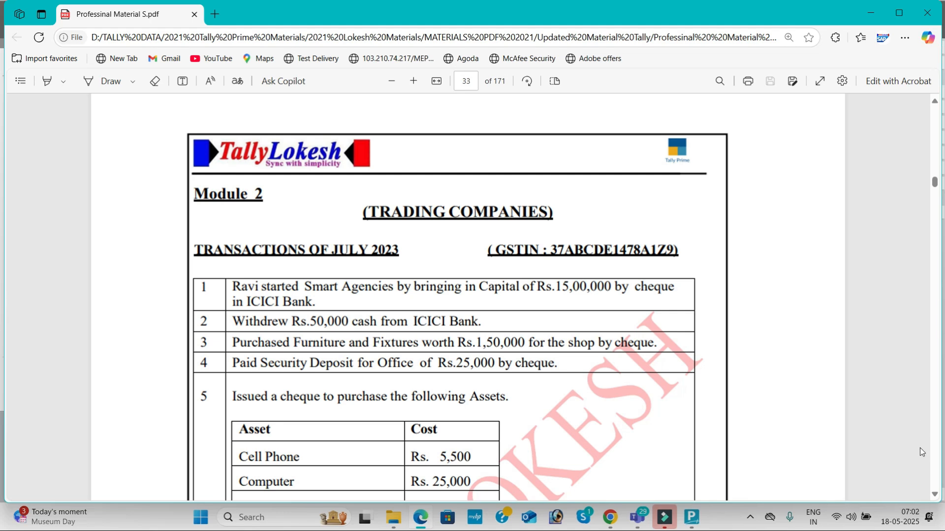
pyautogui.click(934, 494)
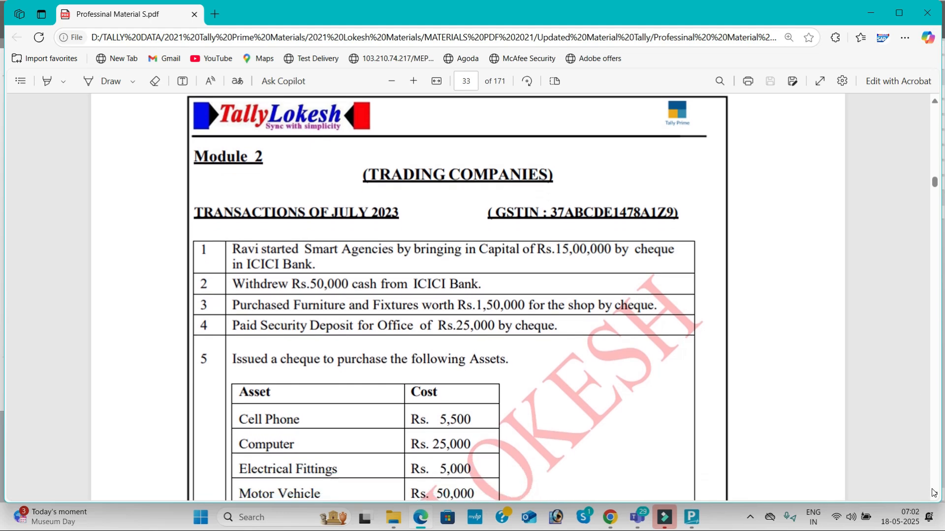
pyautogui.hotkey('alt', 'Tab')
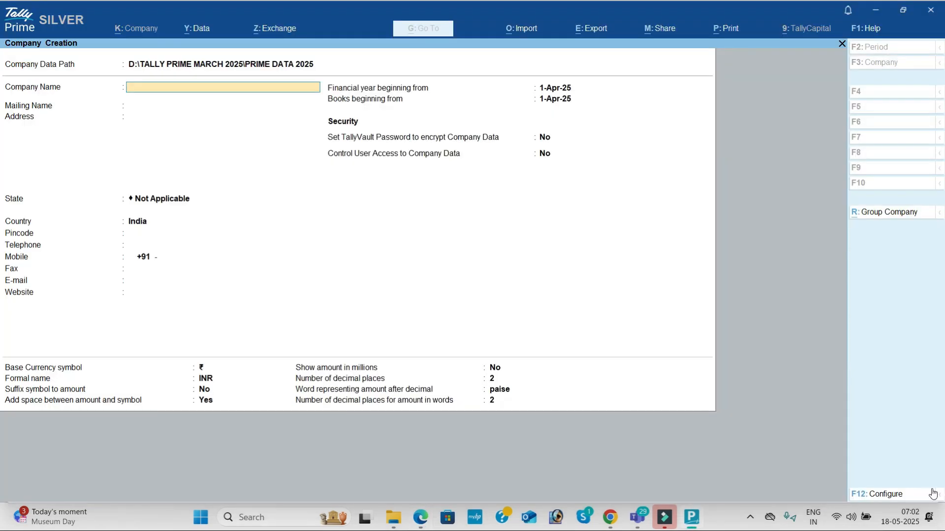
# - Create a company named Trading Companies with Andhra Pradesh as its state, leaving the remaining company details at their defaults
pyautogui.write('Trading Companies')
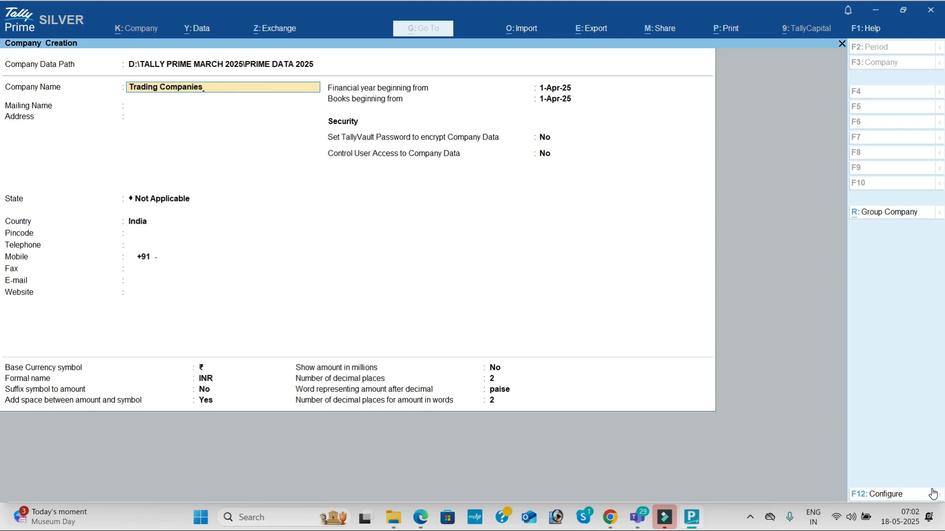
pyautogui.press('Return')
pyautogui.press('Return')
pyautogui.press('Return')
pyautogui.press('Down')
pyautogui.press('Down')
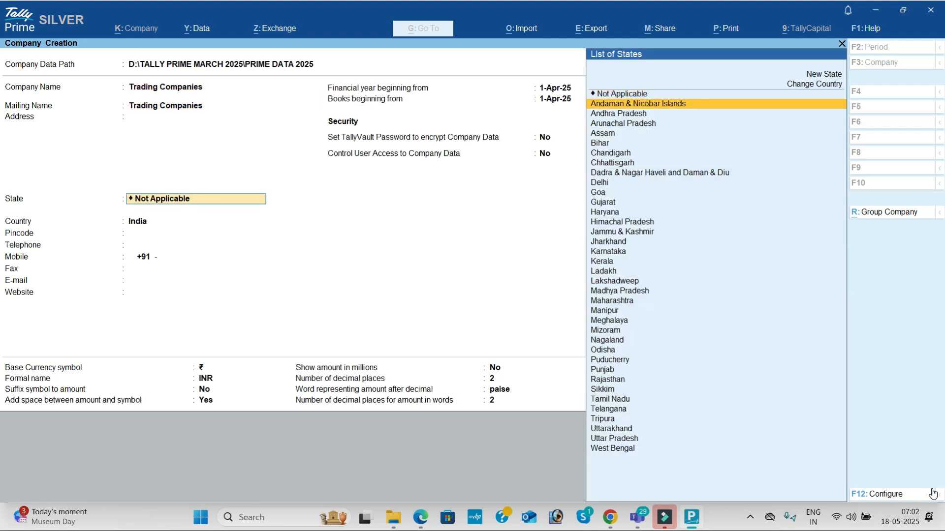
pyautogui.press('Return')
pyautogui.press('ctrl')
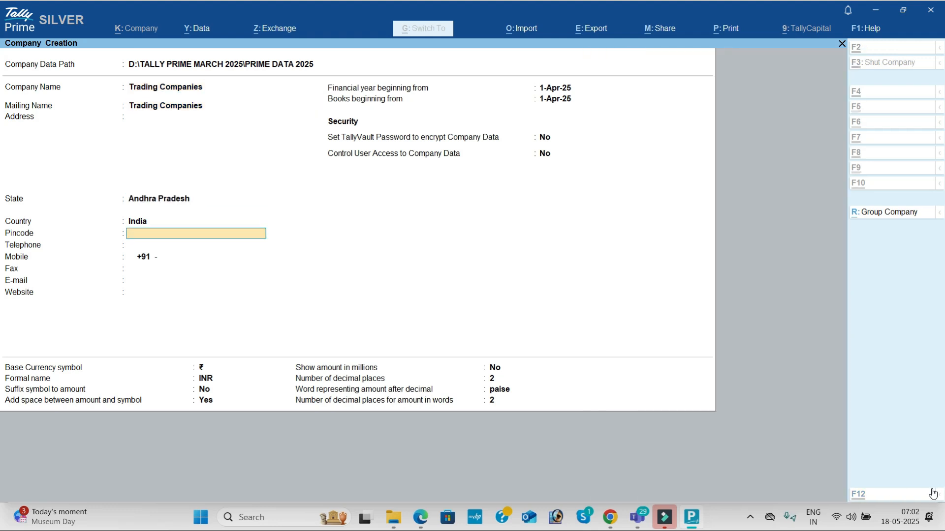
pyautogui.hotkey('ctrl', 'a')
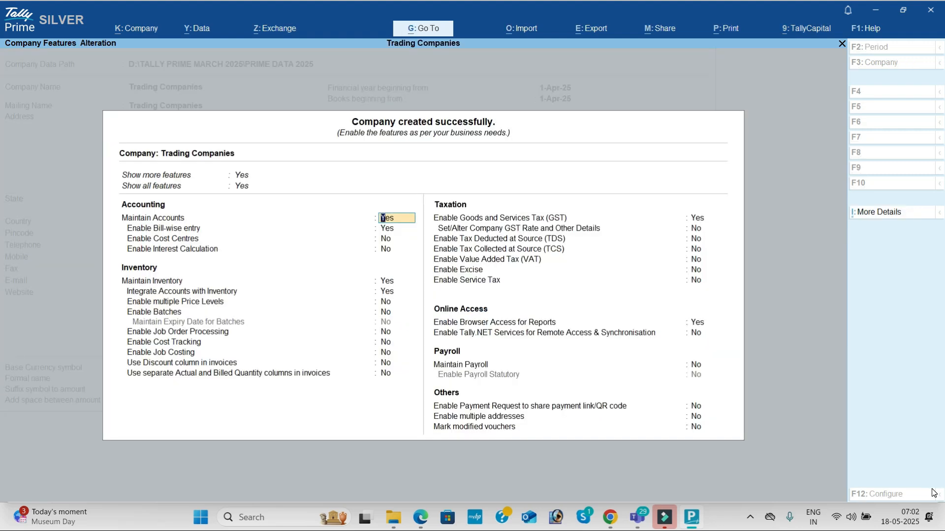
# - Set bill-wise entry to No for Trading Companies, keeping the other accounting and inventory features at their defaults
pyautogui.press('Return')
pyautogui.write('n')
pyautogui.press('Return')
pyautogui.press('Return')
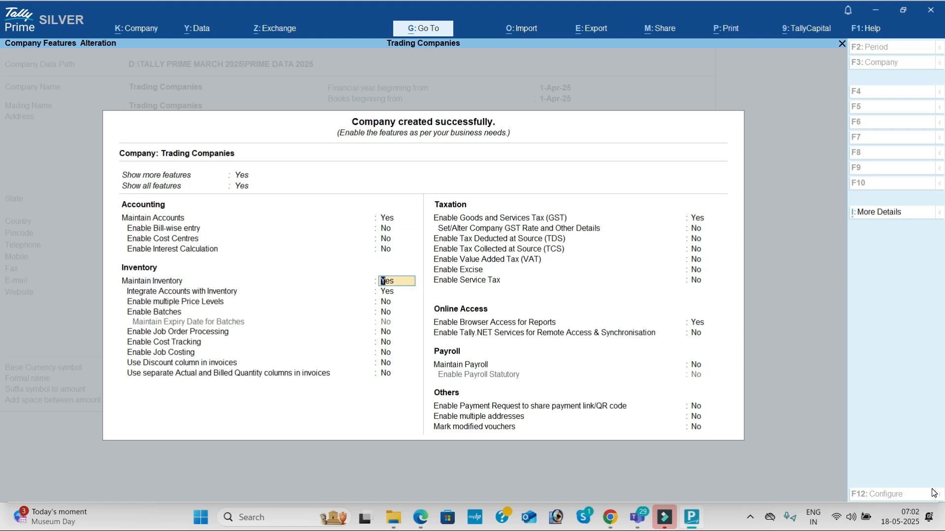
pyautogui.press('Return')
pyautogui.press('Return')
pyautogui.press('Return')
pyautogui.press('Return')
pyautogui.press('Return')
pyautogui.press('Return')
pyautogui.press('Return')
pyautogui.press('Return')
pyautogui.press('Return')
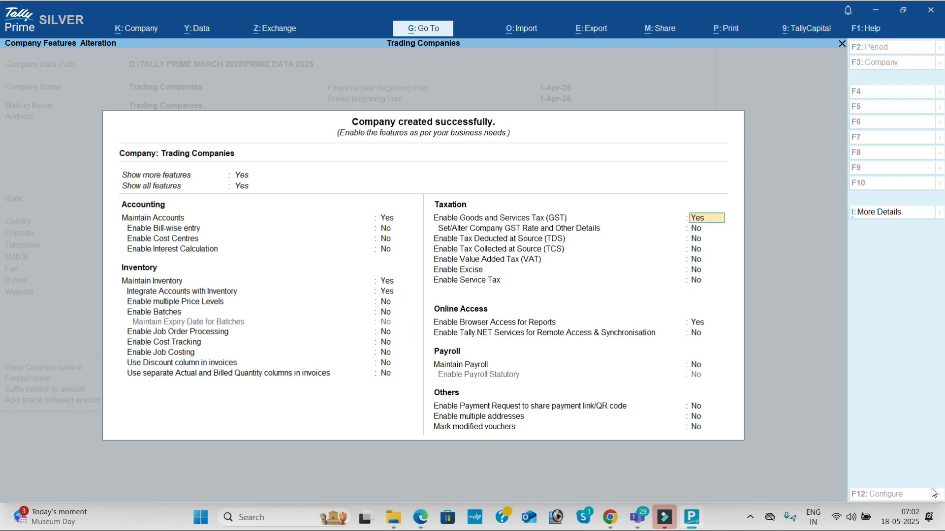
# - Keep GST enabled with Regular registration and enter the company's GSTIN as given in the course material PDF
pyautogui.press('Return')
pyautogui.press('Return')
pyautogui.press('Return')
pyautogui.press('Return')
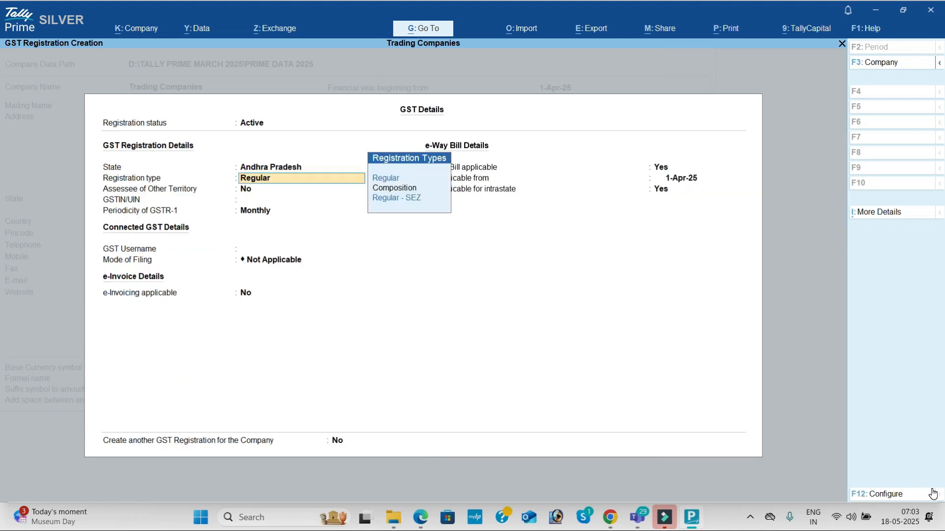
pyautogui.hotkey('alt', 'Tab')
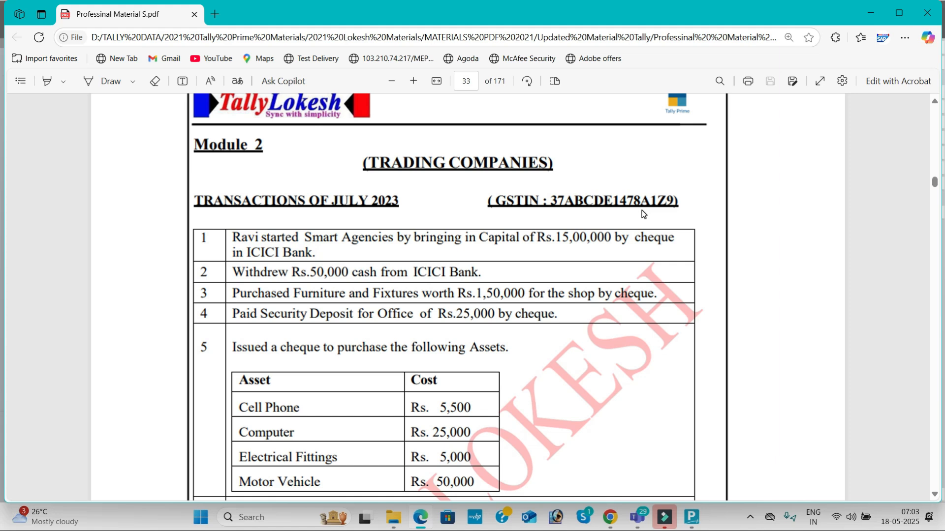
pyautogui.hotkey('alt', 'Tab')
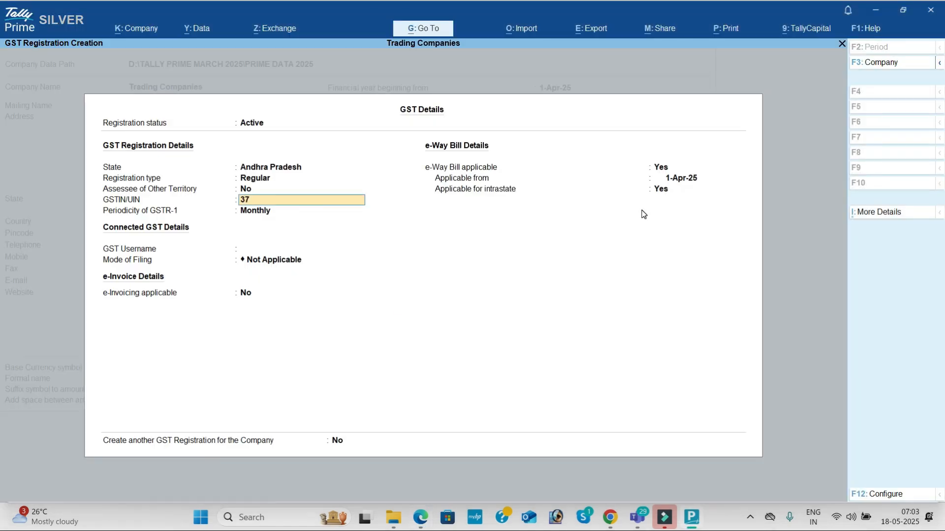
pyautogui.write('ABCDE')
pyautogui.press('Return')
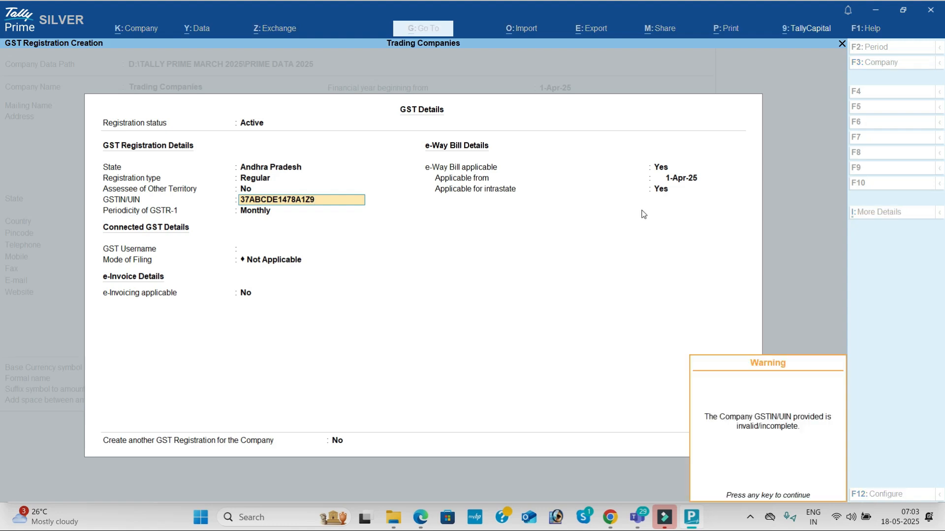
# - Keep the Monthly GSTR-1 periodicity and default e-Way Bill and e-invoice settings, and accept the GST details
pyautogui.press('Return')
pyautogui.press('Return')
pyautogui.press('Return')
pyautogui.press('Return')
pyautogui.press('Return')
pyautogui.press('Return')
pyautogui.press('Return')
pyautogui.press('Return')
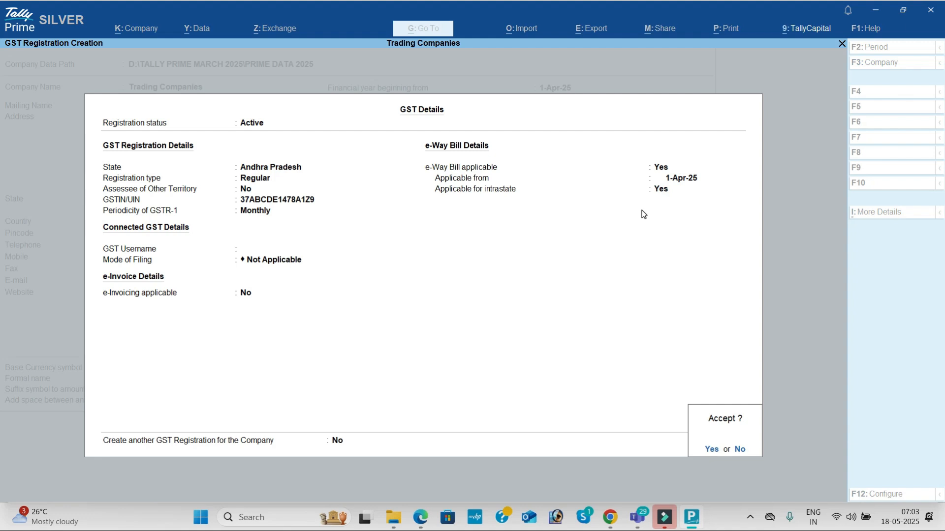
pyautogui.press('Return')
pyautogui.press('Return')
pyautogui.press('Return')
pyautogui.press('Return')
pyautogui.press('Return')
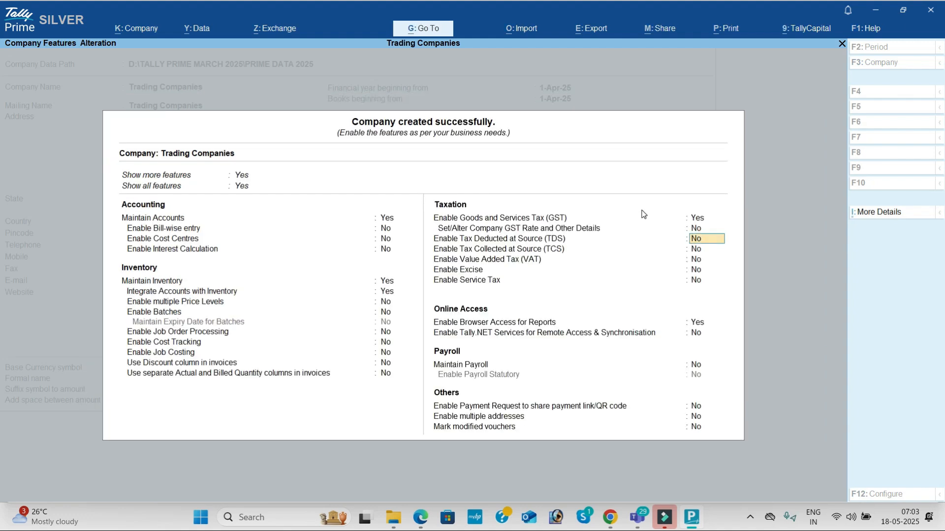
# - Set browser access for reports to No, keep the other features at their defaults, and accept the company features
pyautogui.press('Return')
pyautogui.press('Return')
pyautogui.write('n')
pyautogui.press('Return')
pyautogui.press('Return')
pyautogui.press('Return')
pyautogui.press('Return')
pyautogui.press('Return')
pyautogui.press('Return')
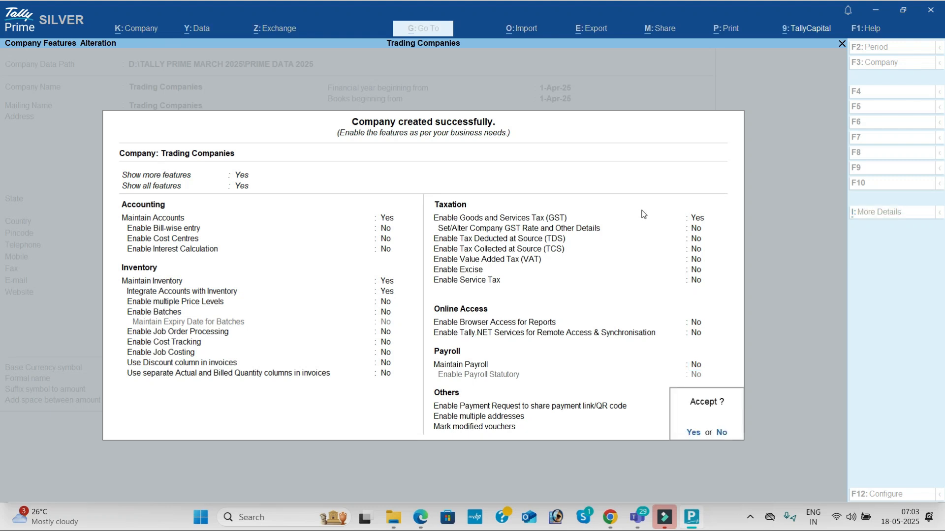
pyautogui.press('Return')
# - Open voucher creation for Trading Companies and switch the voucher type to Receipt
pyautogui.press('Down')
pyautogui.press('Down')
pyautogui.press('Down')
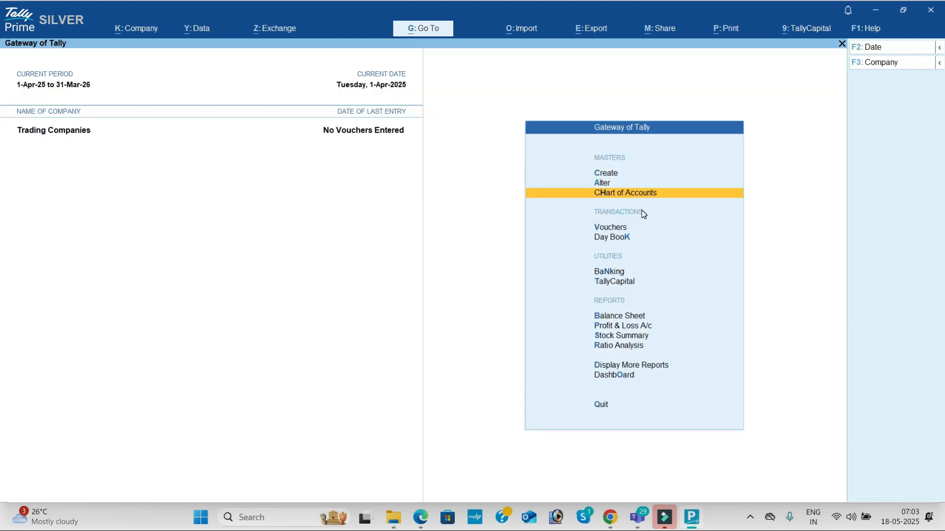
pyautogui.press('Return')
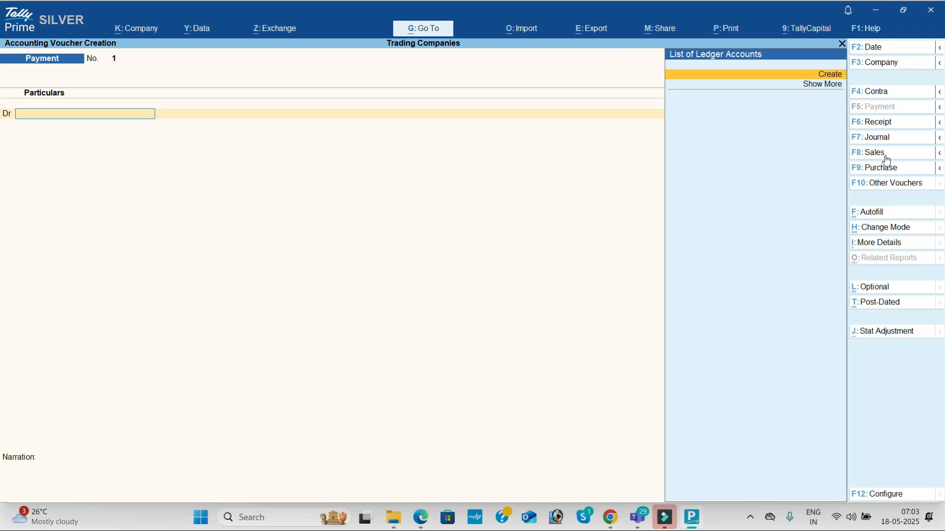
pyautogui.click(893, 123)
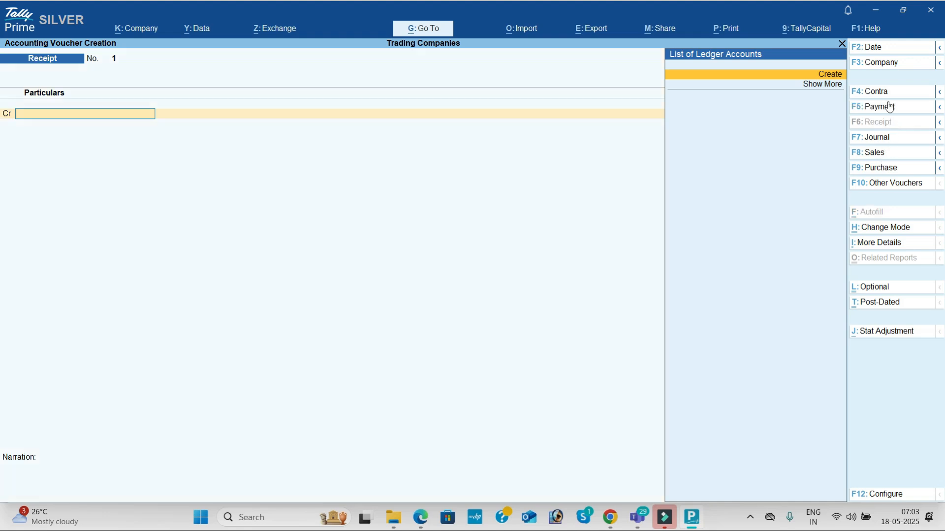
# - Set the receipt voucher date to 1 July, following the transaction month in the course material PDF
pyautogui.click(883, 47)
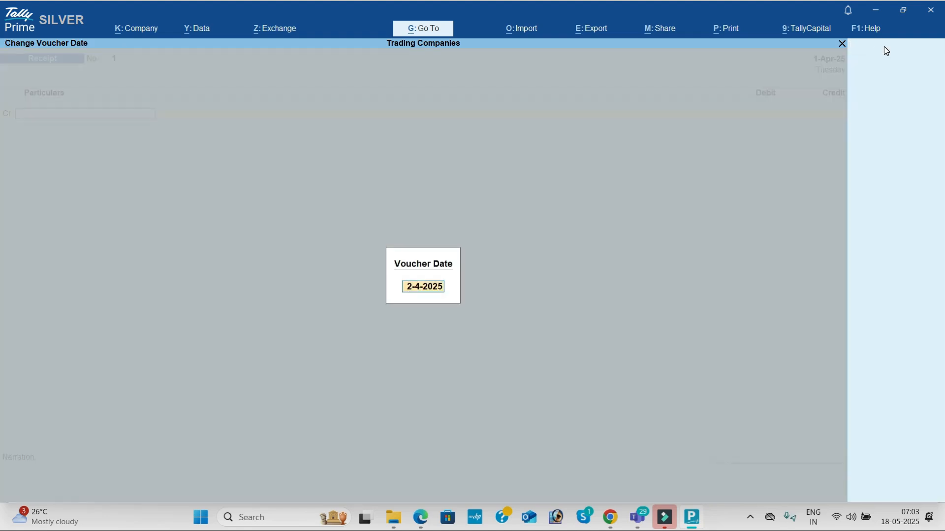
pyautogui.hotkey('alt', 'Tab')
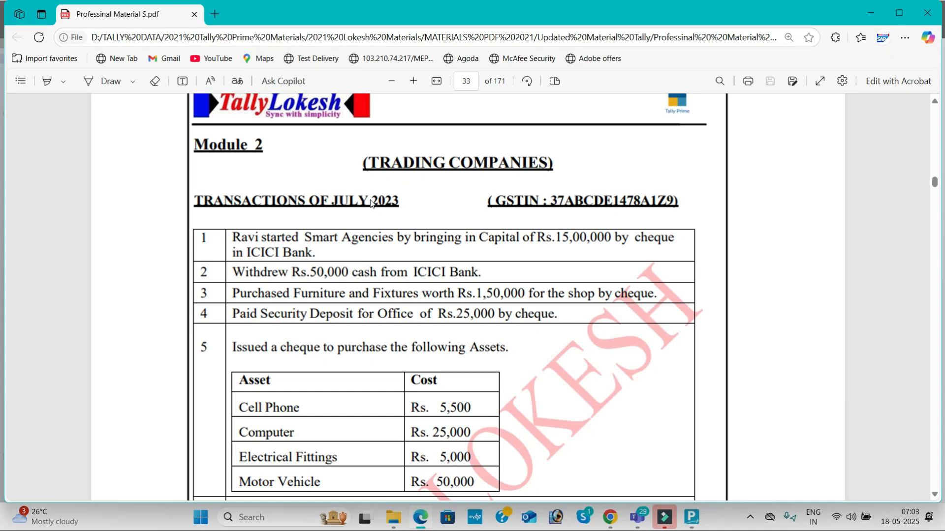
pyautogui.hotkey('alt', 'Tab')
pyautogui.write('1-7')
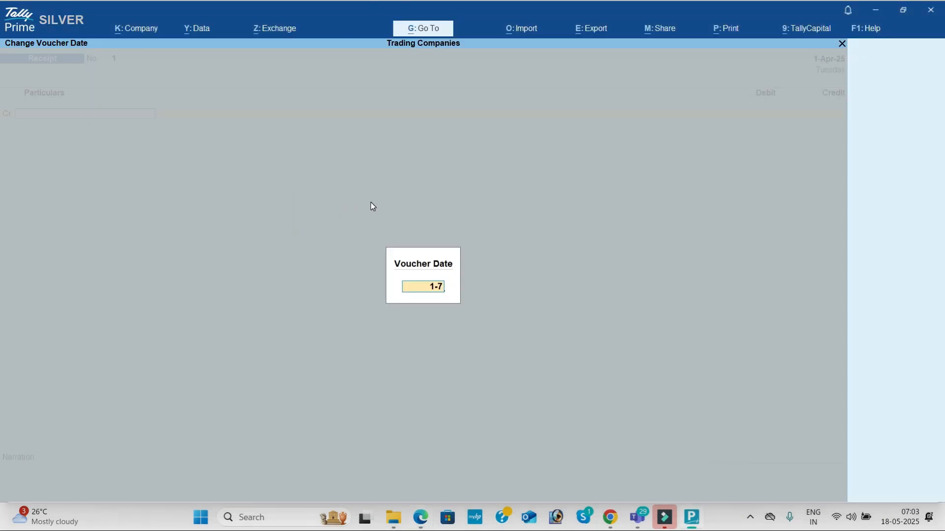
pyautogui.press('Return')
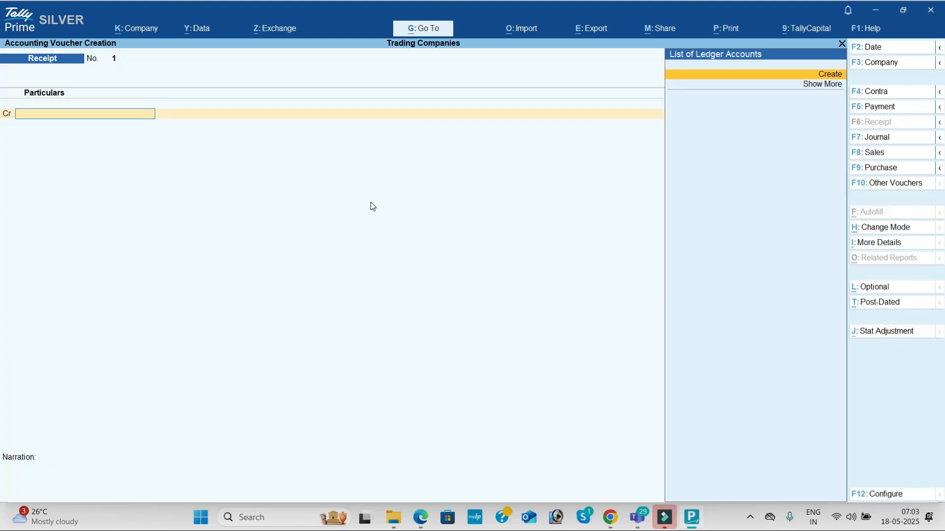
# - Create a Capital ledger under Capital Account and use it as the receipt's credit ledger
pyautogui.hotkey('alt', 'c')
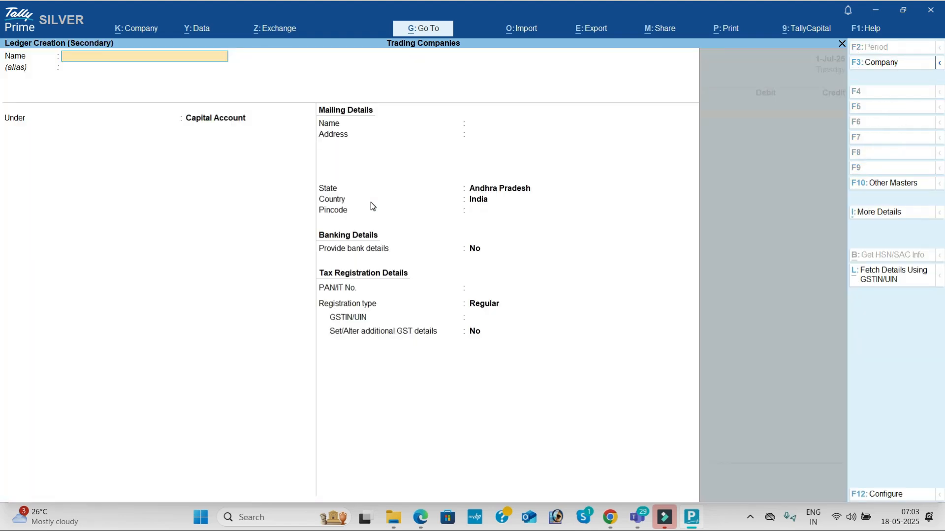
pyautogui.write('Capital')
pyautogui.press('Return')
pyautogui.press('Return')
pyautogui.hotkey('ctrl', 'a')
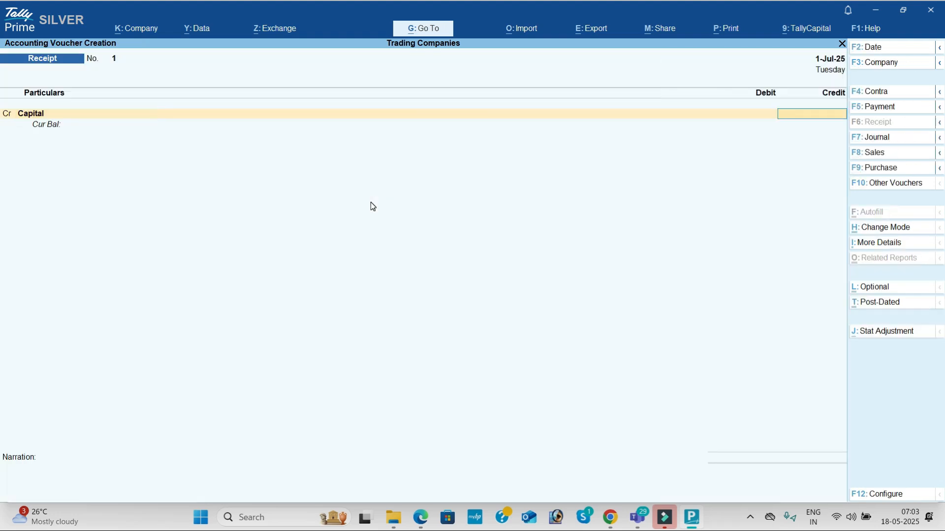
# - Check the capital amount in the PDF and credit Capital with 15,00,000
pyautogui.hotkey('alt', 'Tab')
pyautogui.hotkey('alt', 'Tab')
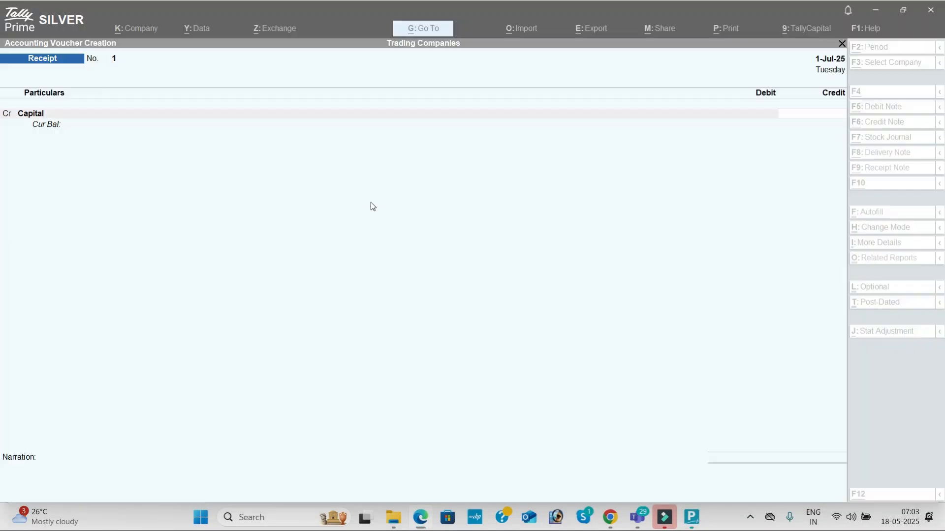
pyautogui.write('15,00,0')
pyautogui.write('00000')
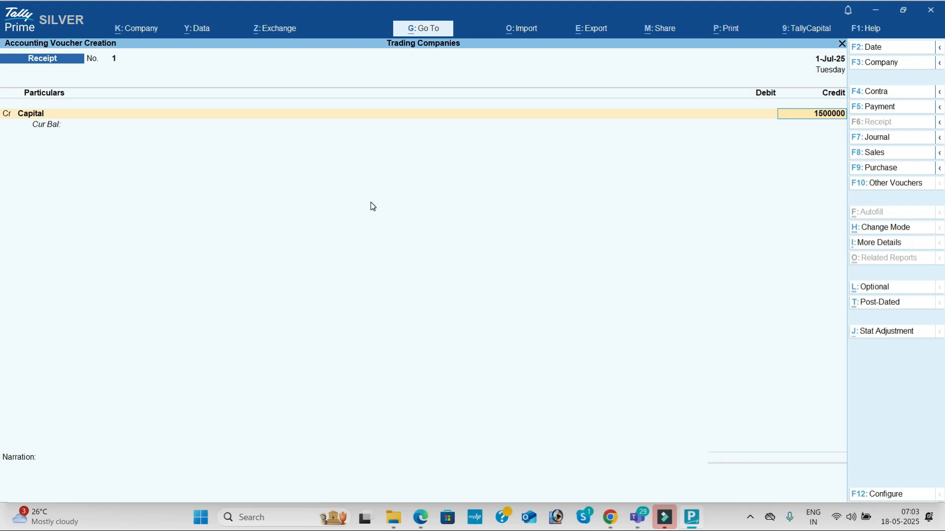
pyautogui.press('Return')
# - Create an Icici Bank ledger under Bank Accounts for the debit side and save the receipt voucher
pyautogui.hotkey('alt', 'c')
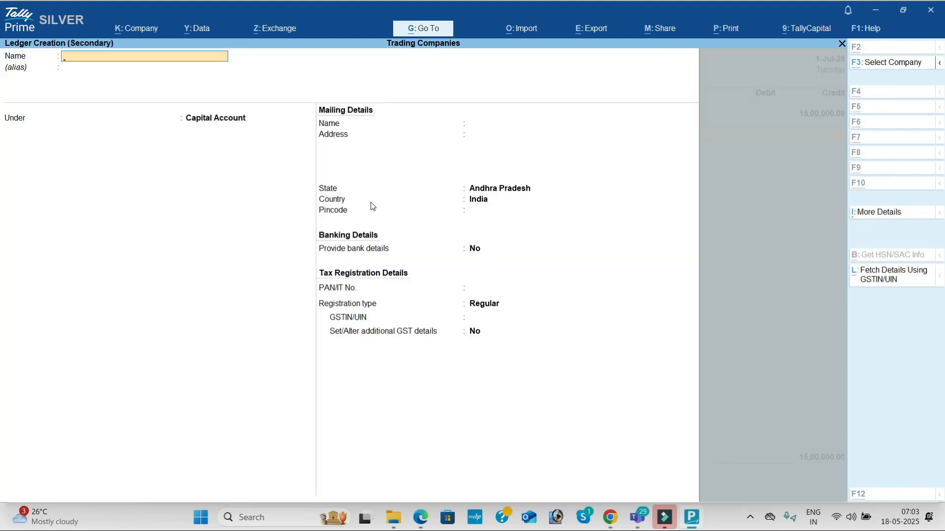
pyautogui.hotkey('alt', 'Tab')
pyautogui.hotkey('alt', 'Tab')
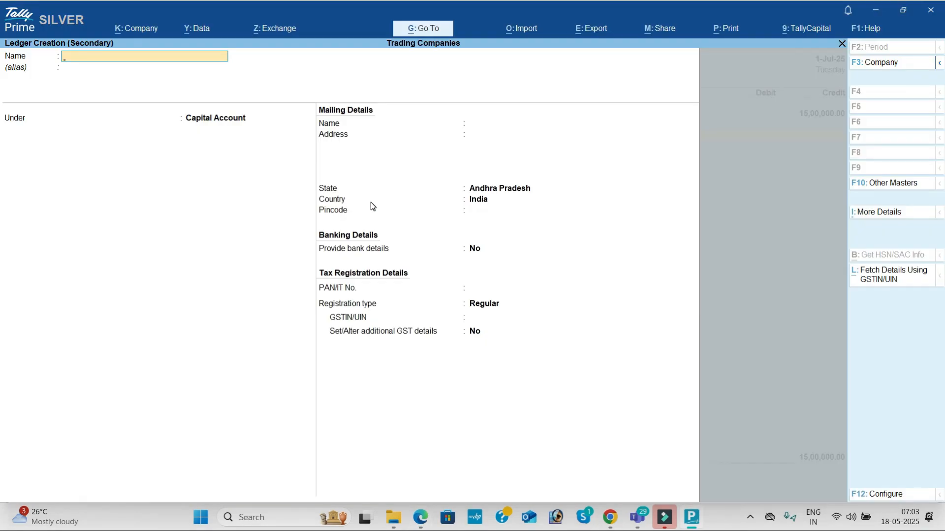
pyautogui.write('Icici Bank')
pyautogui.press('Return')
pyautogui.press('Return')
pyautogui.write('Ba')
pyautogui.press('Return')
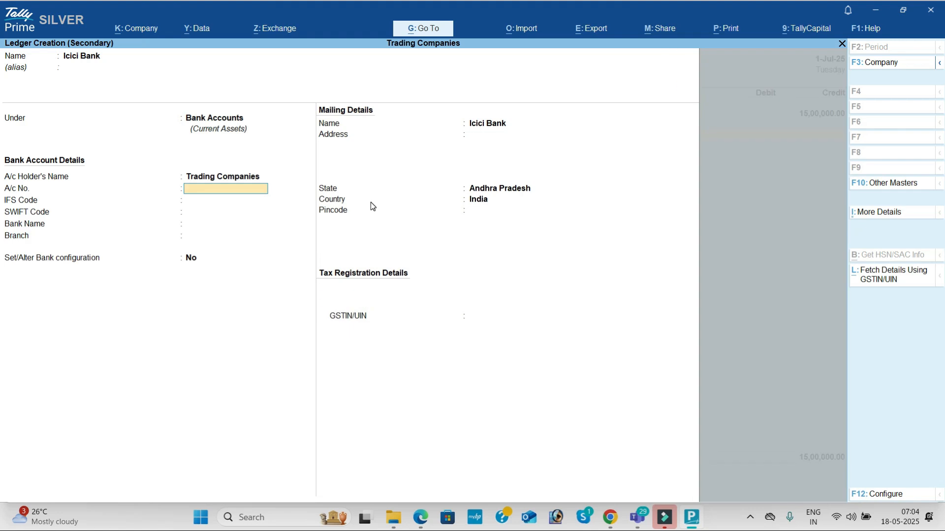
pyautogui.hotkey('ctrl', 'a')
pyautogui.hotkey('ctrl', 'a')
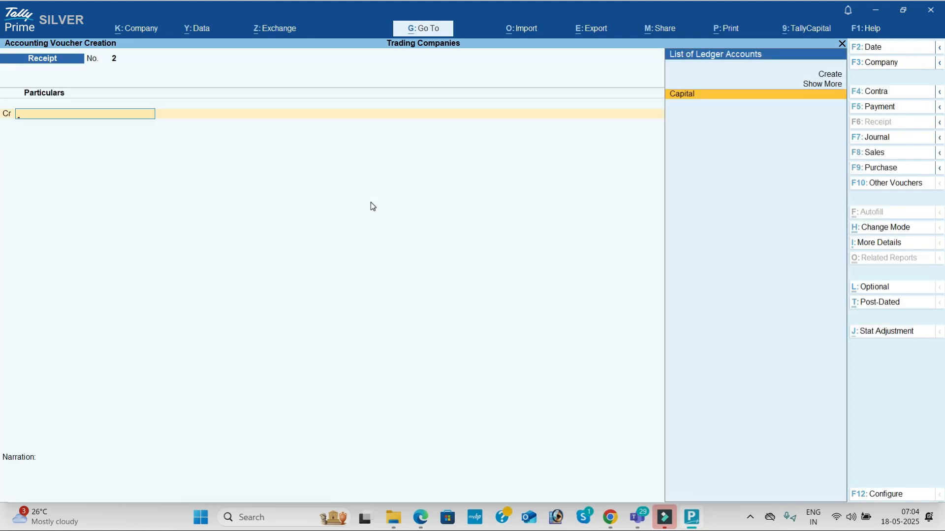
# - Start a Contra voucher for transaction 2 in the PDF and credit Icici Bank with 50,000
pyautogui.hotkey('alt', 'Tab')
pyautogui.scroll(-2, 370, 202)
pyautogui.scroll(-2, 371, 202)
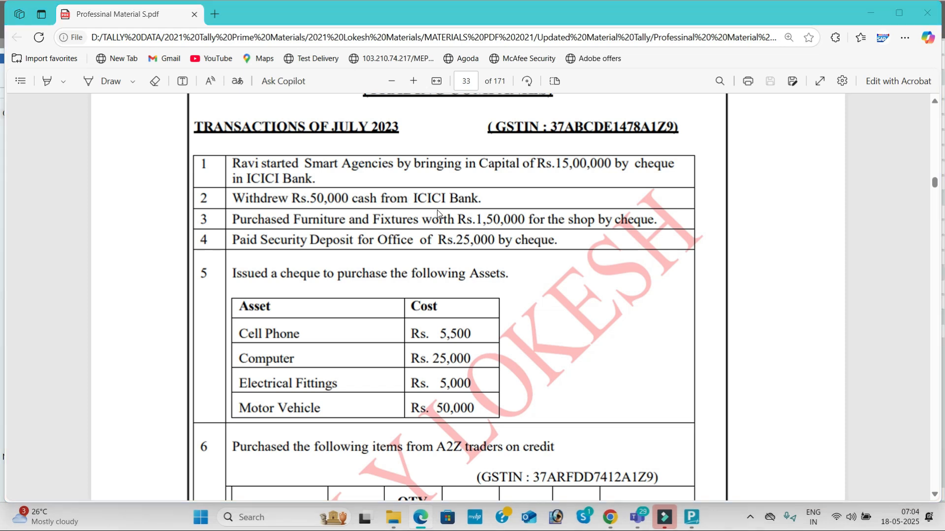
pyautogui.hotkey('alt', 'Tab')
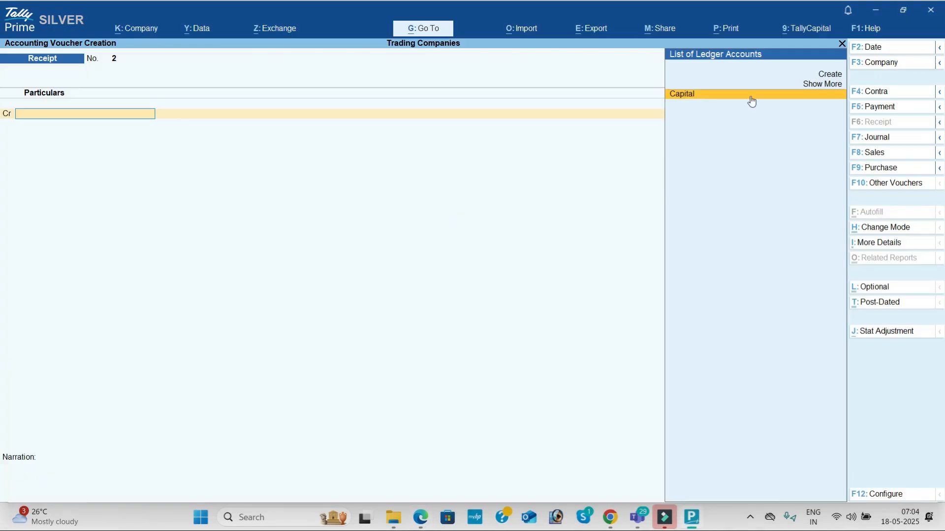
pyautogui.click(874, 91)
pyautogui.press('Down')
pyautogui.press('Return')
pyautogui.write('50,000')
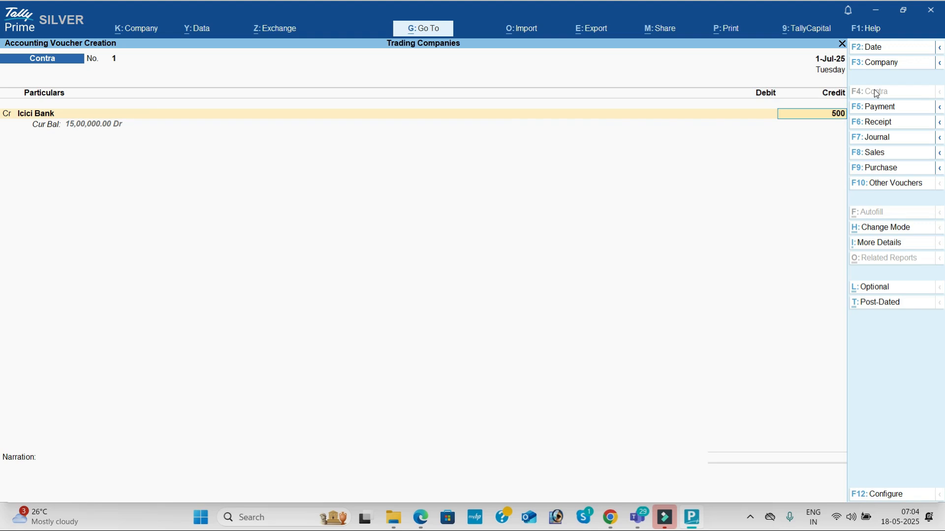
pyautogui.press('Return')
pyautogui.press('Return')
pyautogui.press('Return')
pyautogui.press('Return')
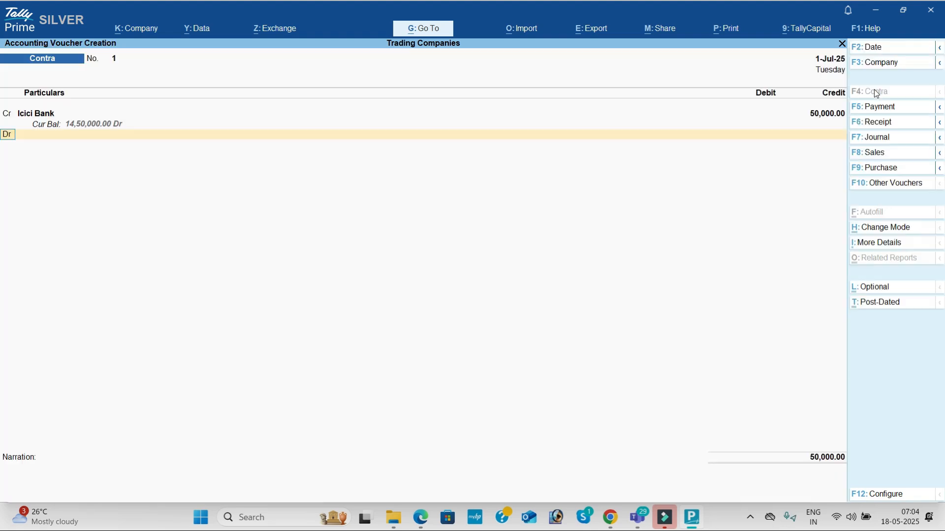
# - Debit Cash with 50,000 and save the contra voucher without a narration
pyautogui.press('Down')
pyautogui.press('Up')
pyautogui.press('Return')
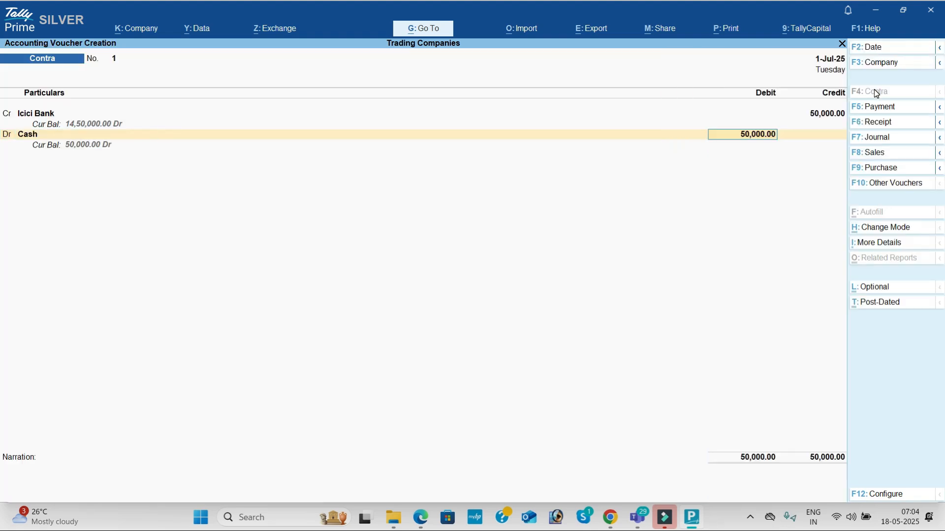
pyautogui.press('Return')
pyautogui.press('Return')
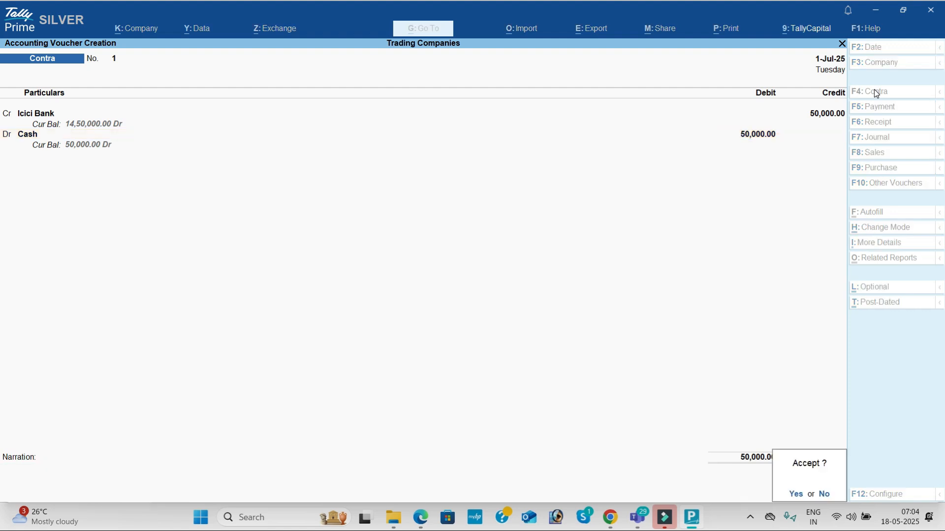
pyautogui.press('Return')
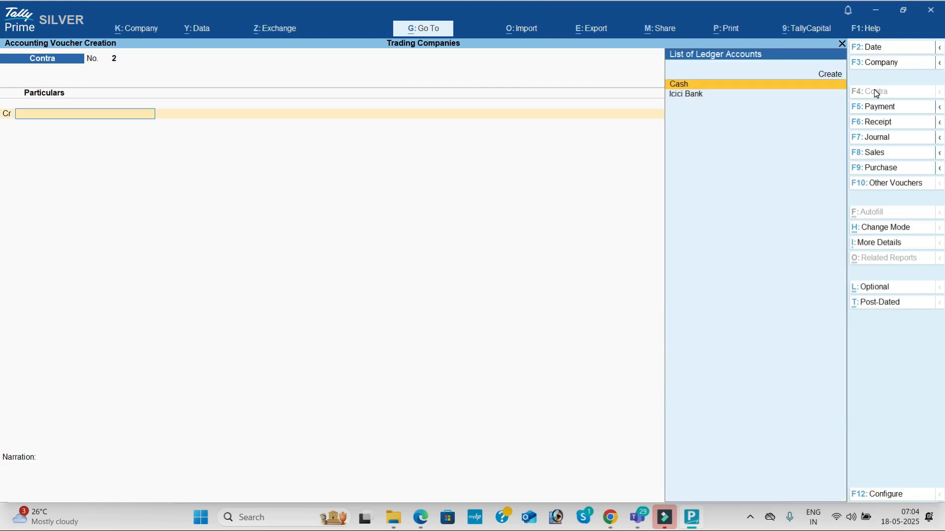
# - Start a Payment voucher for transaction 3 and create its debit ledger Furniture and Fixtures under Fixed Assets
pyautogui.hotkey('alt', 'Tab')
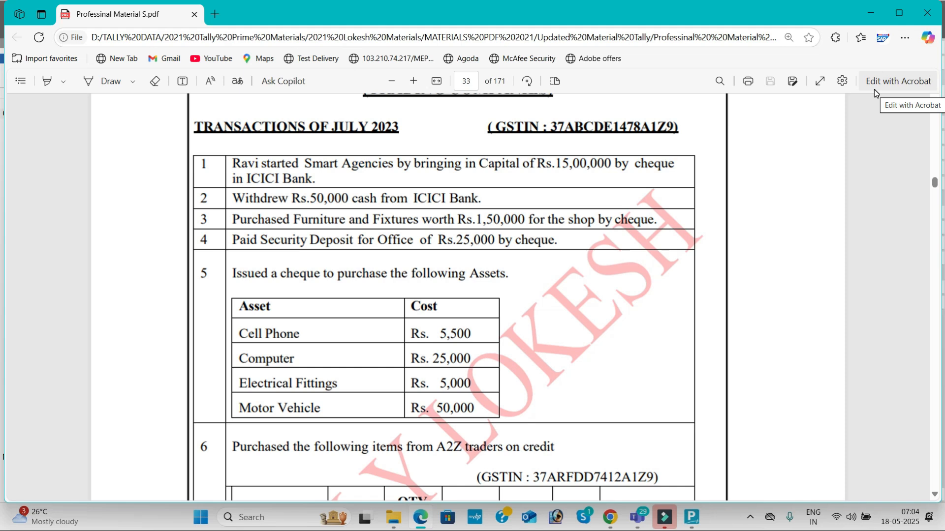
pyautogui.hotkey('alt', 'Tab')
pyautogui.click(898, 107)
pyautogui.hotkey('alt', 'c')
pyautogui.write('Furniture and fixtures')
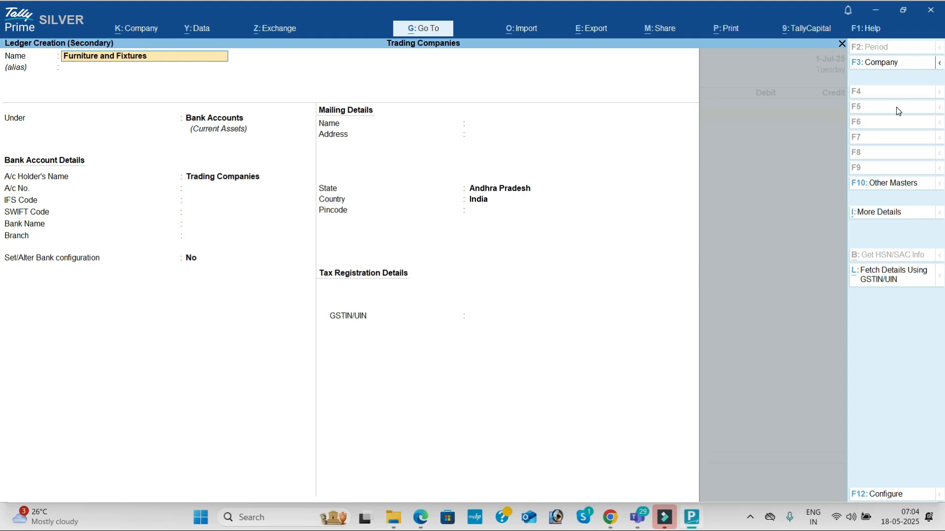
pyautogui.press('Return')
pyautogui.press('Return')
pyautogui.write('f')
pyautogui.press('Return')
pyautogui.hotkey('ctrl', 'a')
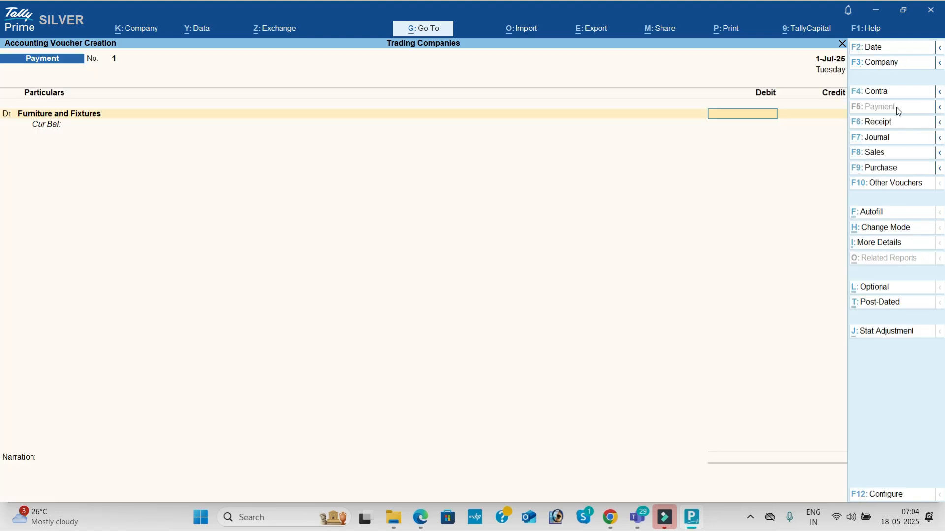
# - Debit Furniture and Fixtures with 1,50,000 as given in the PDF, keeping the default GST details
pyautogui.hotkey('alt', 'Tab')
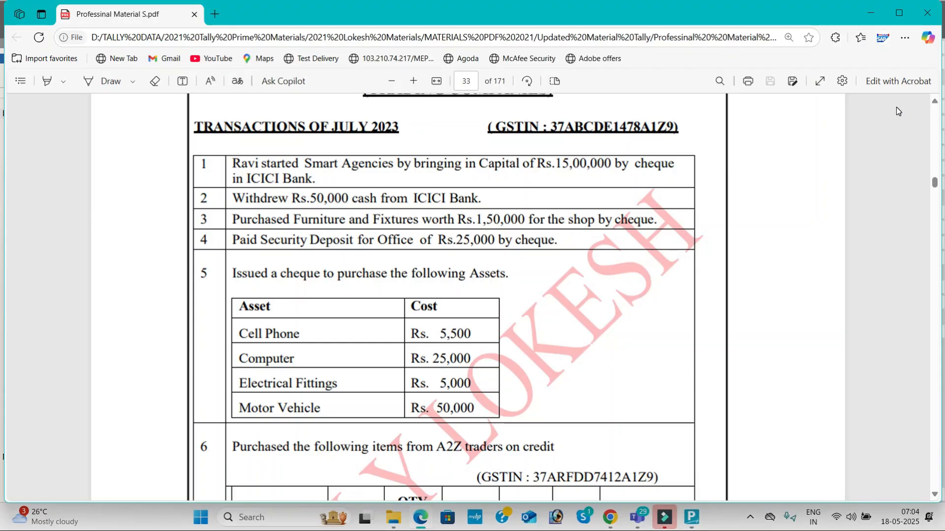
pyautogui.hotkey('alt', 'Tab')
pyautogui.write('150000')
pyautogui.press('Return')
pyautogui.press('Return')
pyautogui.press('Return')
# - Credit Icici Bank with 1,50,000 and save the furniture payment voucher without a narration
pyautogui.hotkey('alt', 'Tab')
pyautogui.hotkey('alt', 'Tab')
pyautogui.write('I')
pyautogui.press('Return')
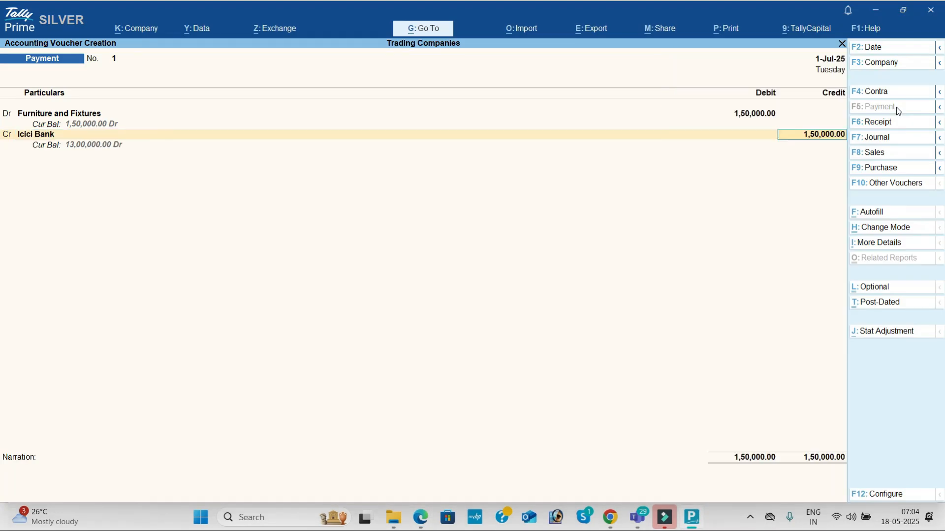
pyautogui.press('Return')
pyautogui.press('Return')
pyautogui.press('Return')
pyautogui.press('Return')
pyautogui.press('Return')
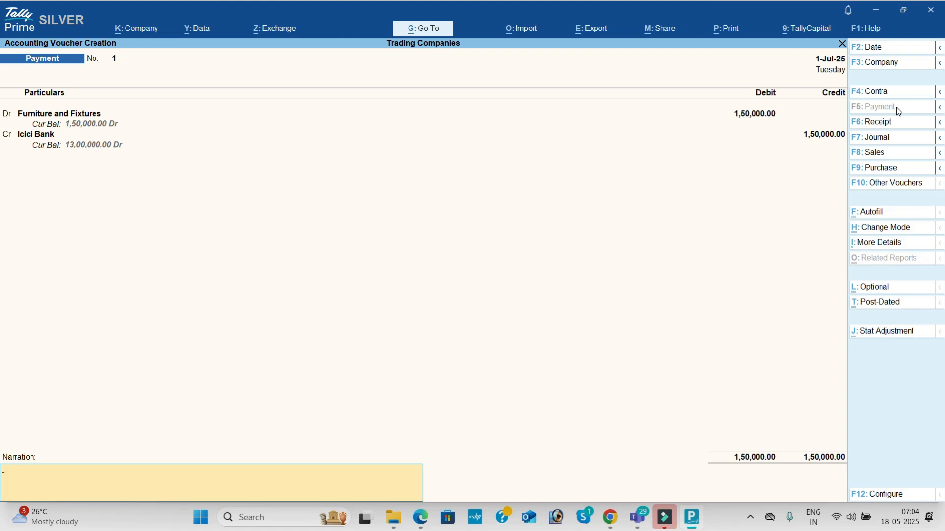
pyautogui.press('Return')
pyautogui.press('Return')
# - Create a ledger named Sd Office under Deposits (Asset) as the debit ledger for transaction 4's security deposit
pyautogui.hotkey('alt', 'Tab')
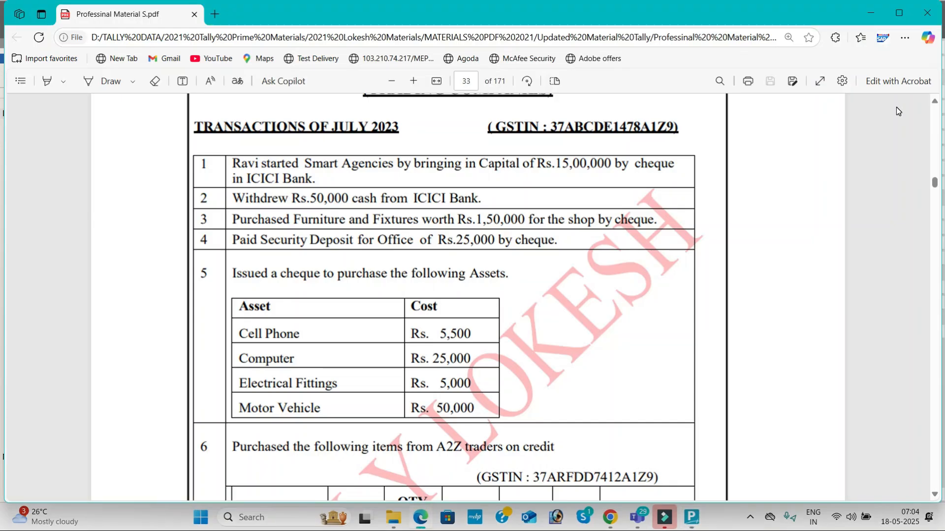
pyautogui.hotkey('alt', 'Tab')
pyautogui.hotkey('alt', 'c')
pyautogui.write('Sd Office')
pyautogui.press('Return')
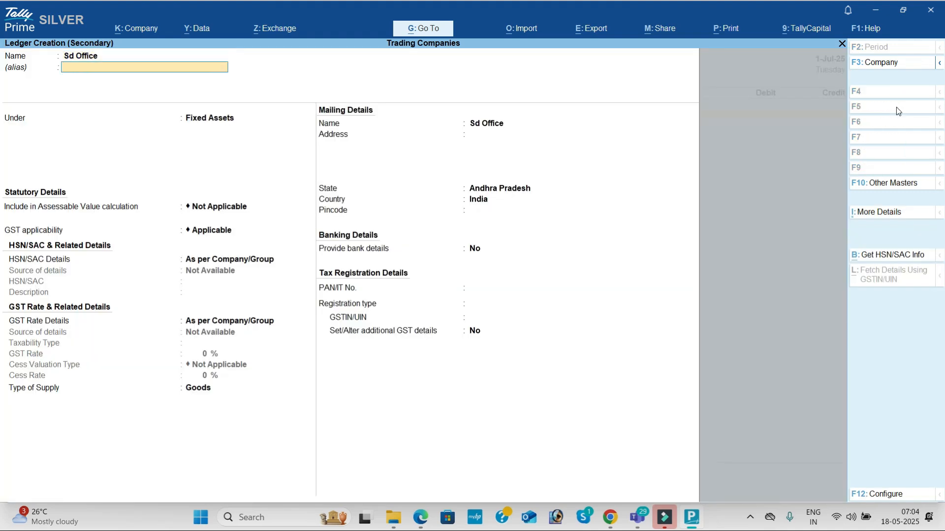
pyautogui.press('Return')
pyautogui.write('De')
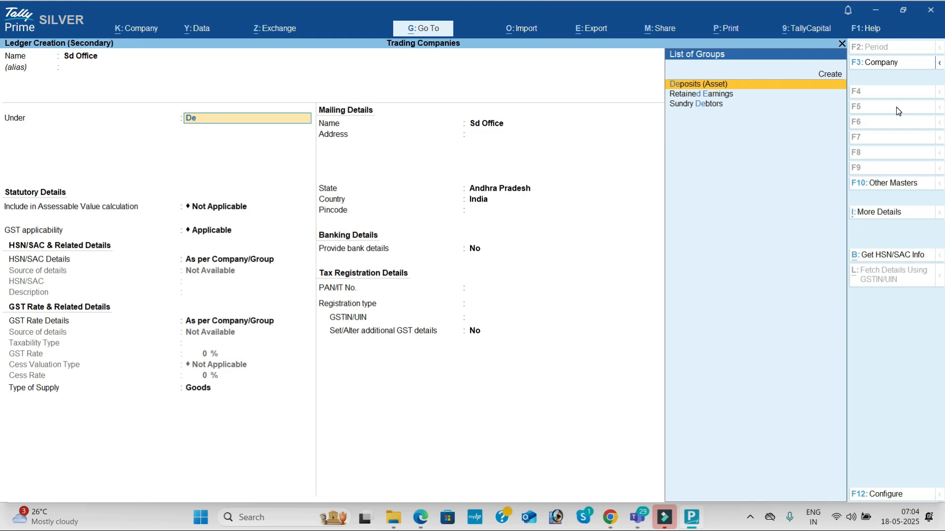
pyautogui.press('Return')
pyautogui.press('Return')
pyautogui.press('Return')
pyautogui.press('Return')
pyautogui.press('Return')
pyautogui.press('Return')
pyautogui.press('Return')
pyautogui.press('Return')
pyautogui.press('Return')
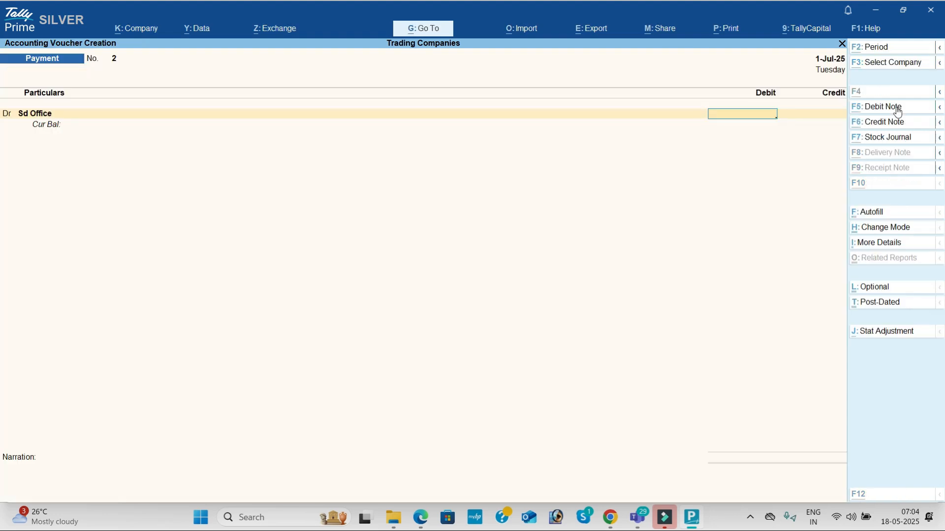
# - Debit Sd Office with 25,000, credit Icici Bank with the same amount, and save the payment voucher
pyautogui.hotkey('alt', 'Tab')
pyautogui.hotkey('alt', 'Tab')
pyautogui.write('25000')
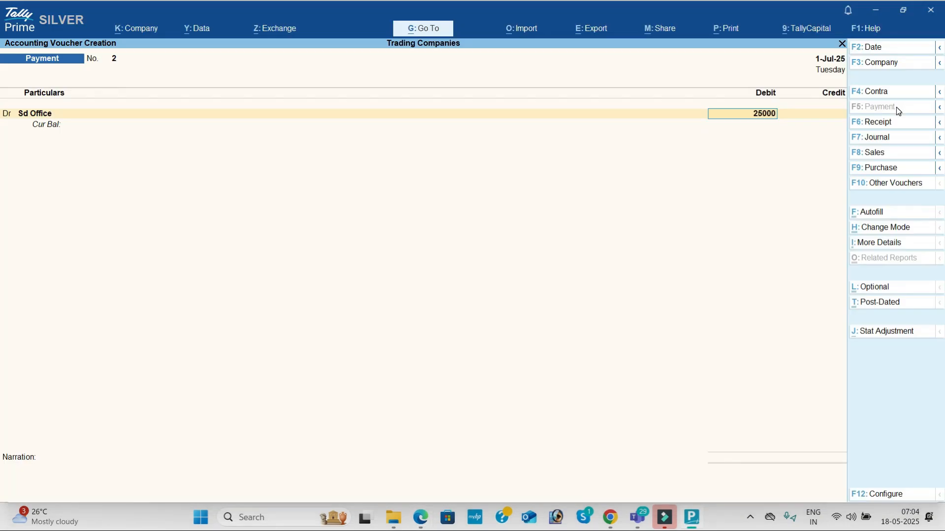
pyautogui.press('Return')
pyautogui.write('i')
pyautogui.press('Return')
pyautogui.press('Return')
pyautogui.hotkey('ctrl', 'a')
pyautogui.press('Return')
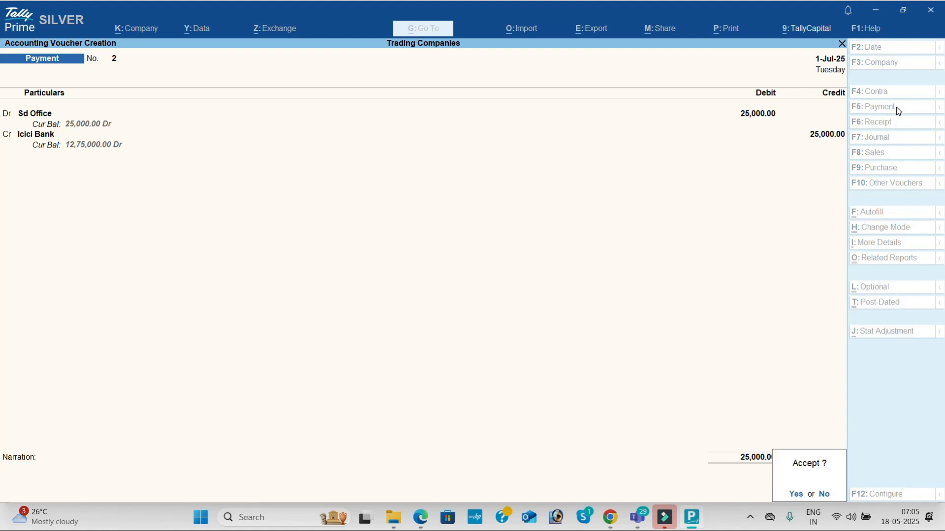
pyautogui.press('Return')
# - Create a Cell Phone ledger under Fixed Assets as the first debit ledger for the asset purchase in transaction 5
pyautogui.hotkey('alt', 'c')
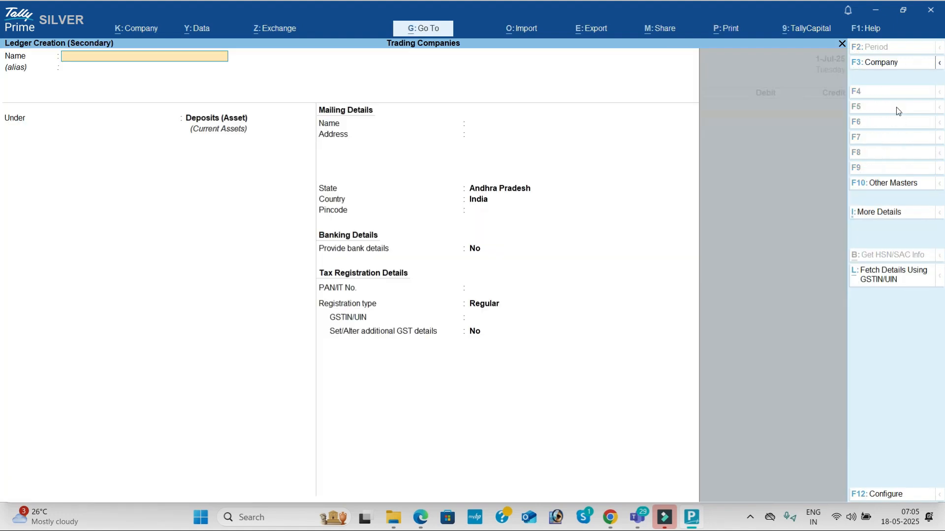
pyautogui.hotkey('alt', 'Tab')
pyautogui.scroll(-3, 897, 111)
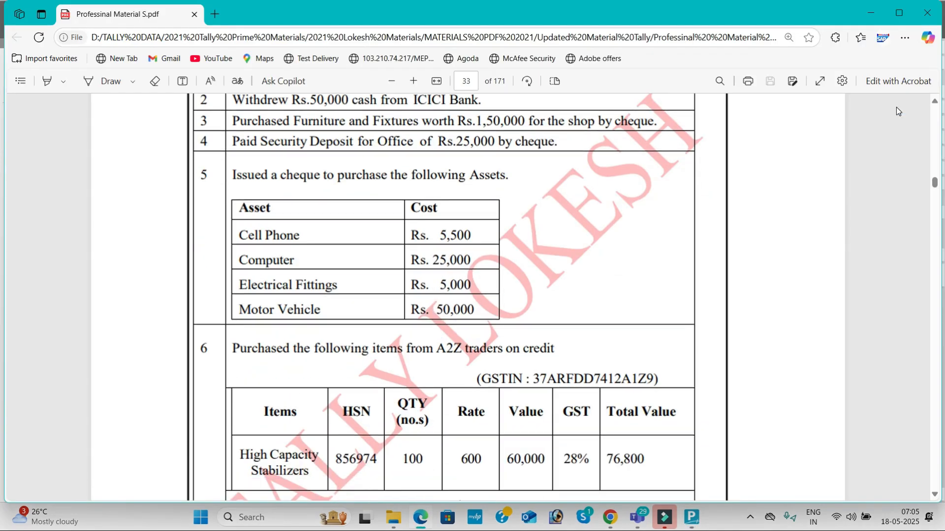
pyautogui.hotkey('alt', 'Tab')
pyautogui.write('Cell Phone')
pyautogui.press('Return')
pyautogui.press('Return')
pyautogui.write('F')
pyautogui.press('Return')
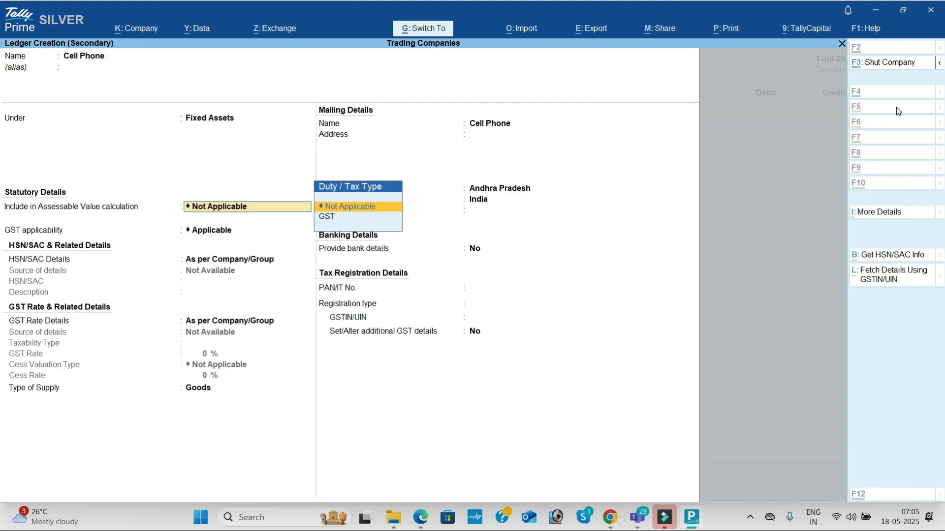
pyautogui.hotkey('ctrl', 'a')
pyautogui.hotkey('alt', 'Tab')
pyautogui.hotkey('alt', 'Tab')
pyautogui.write('5,500')
pyautogui.press('Return')
pyautogui.write('d')
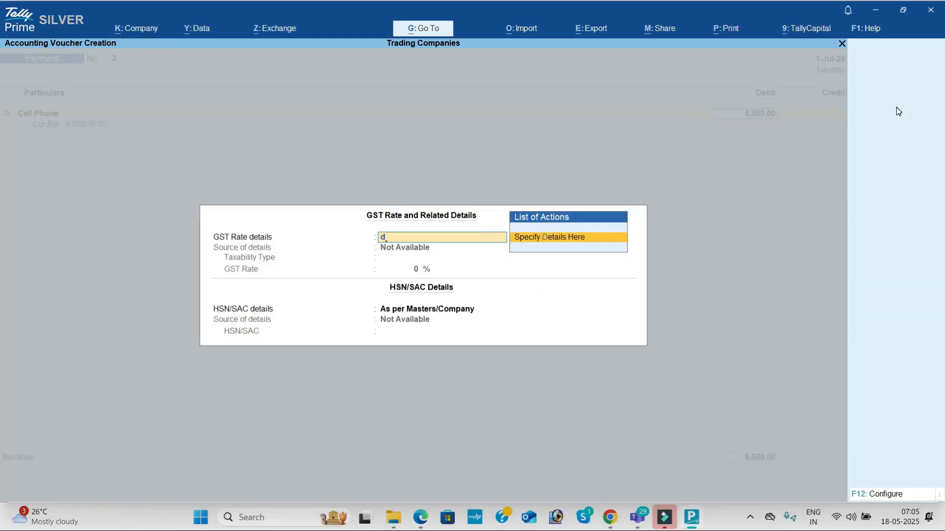
pyautogui.press('BackSpace')
pyautogui.press('Return')
pyautogui.press('Return')
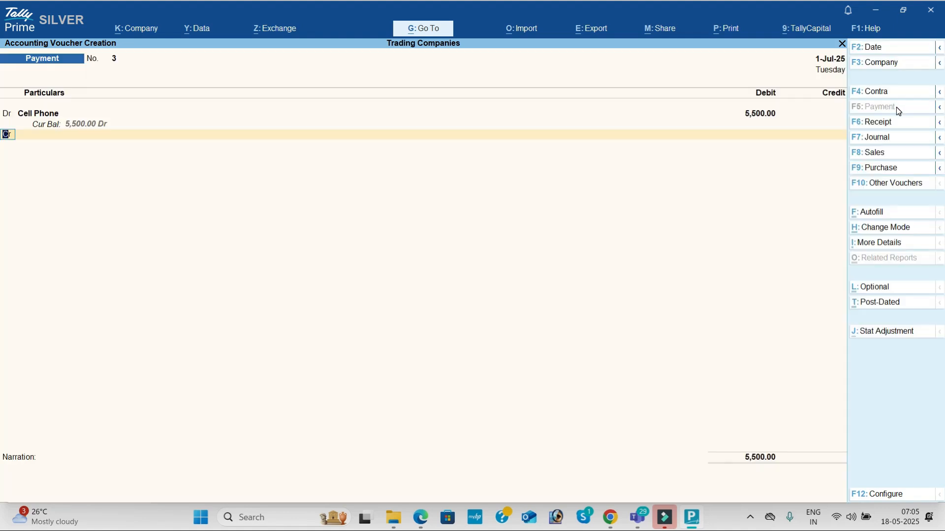
pyautogui.press('Escape')
pyautogui.press('y')
# - Debit Cell Phone with 5,500 in a fresh payment voucher and add a second debit line
pyautogui.press('Up')
pyautogui.press('Return')
pyautogui.write('ce')
pyautogui.press('Return')
pyautogui.write('5,500')
pyautogui.press('Return')
pyautogui.press('Return')
pyautogui.press('d')
pyautogui.press('Return')
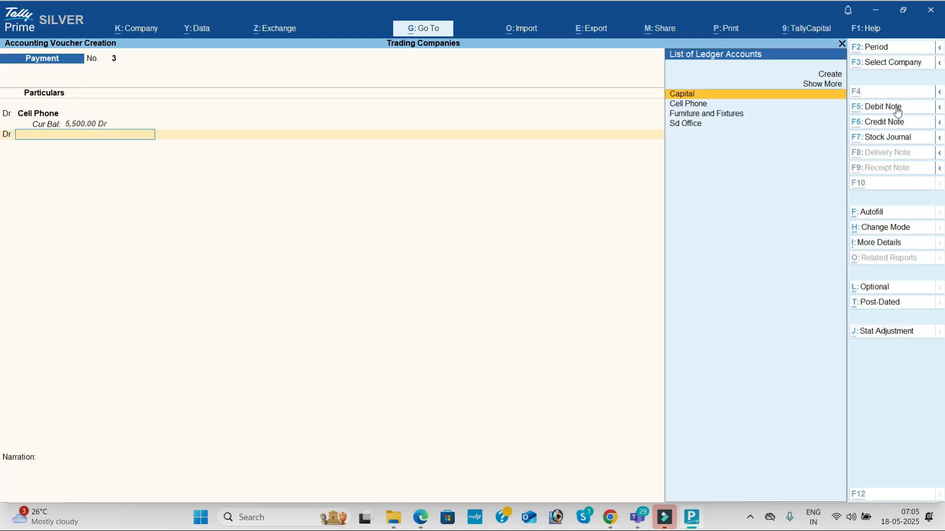
# - Create a Computer ledger under Fixed Assets for the second debit line of the payment voucher
pyautogui.hotkey('alt', 'c')
pyautogui.hotkey('alt', 'Tab')
pyautogui.hotkey('alt', 'Tab')
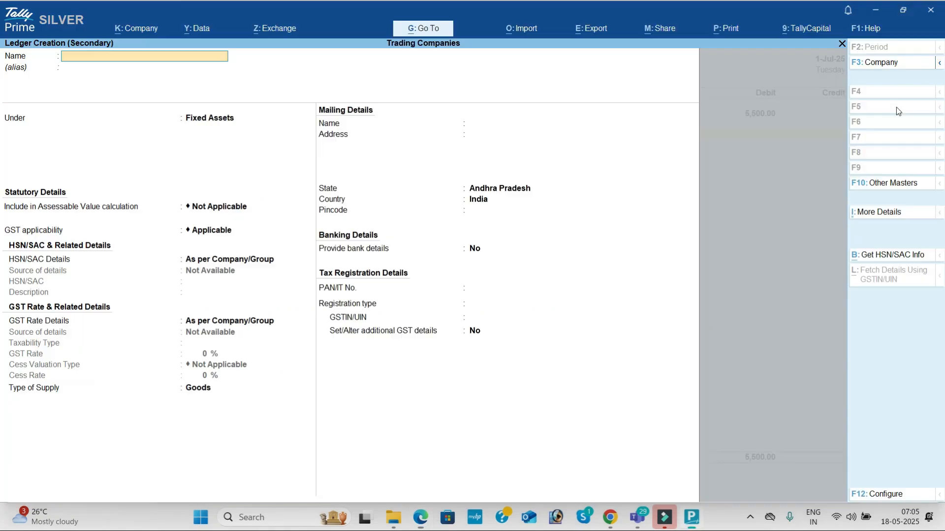
pyautogui.write('Computer')
pyautogui.press('Return')
pyautogui.press('Return')
pyautogui.hotkey('ctrl', 'a')
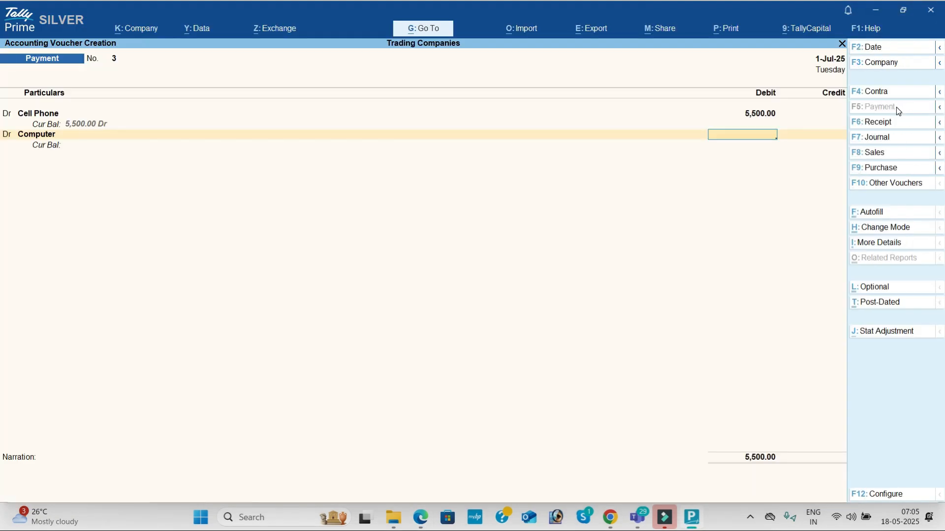
# - Debit Computer with 25,000, keeping its GST and HSN details as per Masters/Company, and add a third debit line
pyautogui.hotkey('alt', 'Tab')
pyautogui.hotkey('alt', 'Tab')
pyautogui.write('25,000')
pyautogui.press('Return')
pyautogui.press('Return')
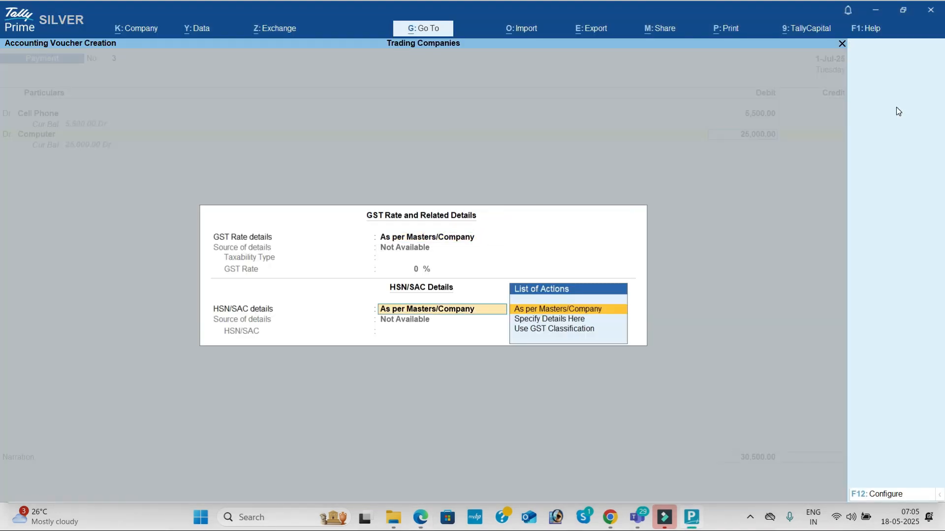
pyautogui.press('Return')
pyautogui.press('Return')
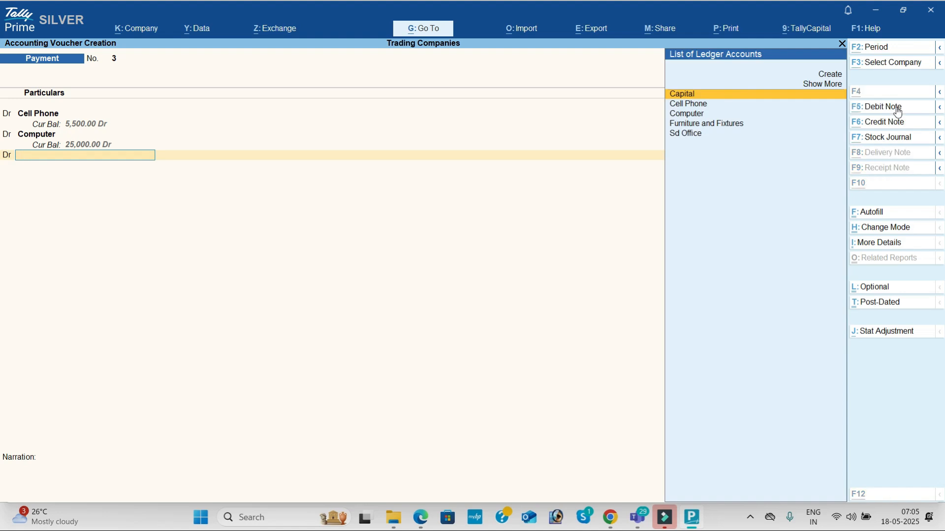
# - Create an Electrical Fittings ledger under Fixed Assets for the third debit line
pyautogui.hotkey('alt', 'c')
pyautogui.hotkey('alt', 'Tab')
pyautogui.hotkey('alt', 'Tab')
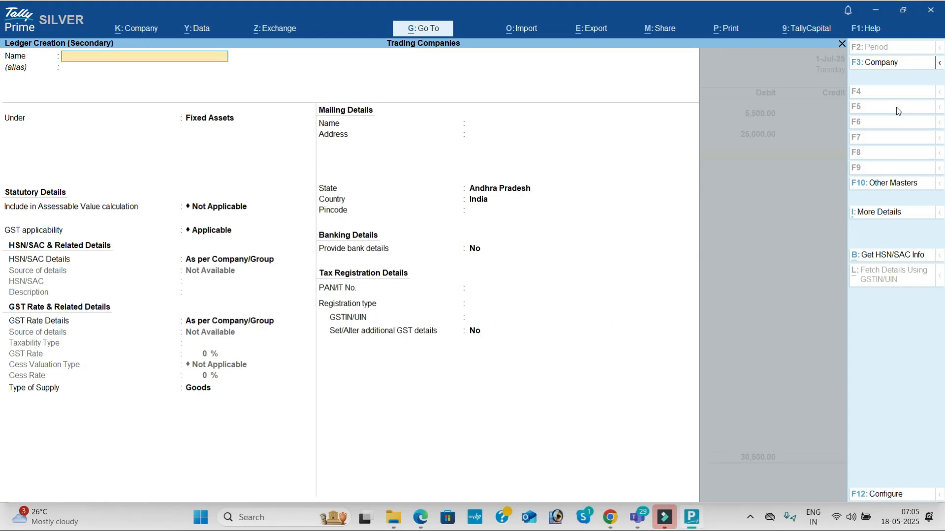
pyautogui.write('Electrical Fittings')
pyautogui.press('Return')
pyautogui.press('Return')
pyautogui.hotkey('ctrl', 'a')
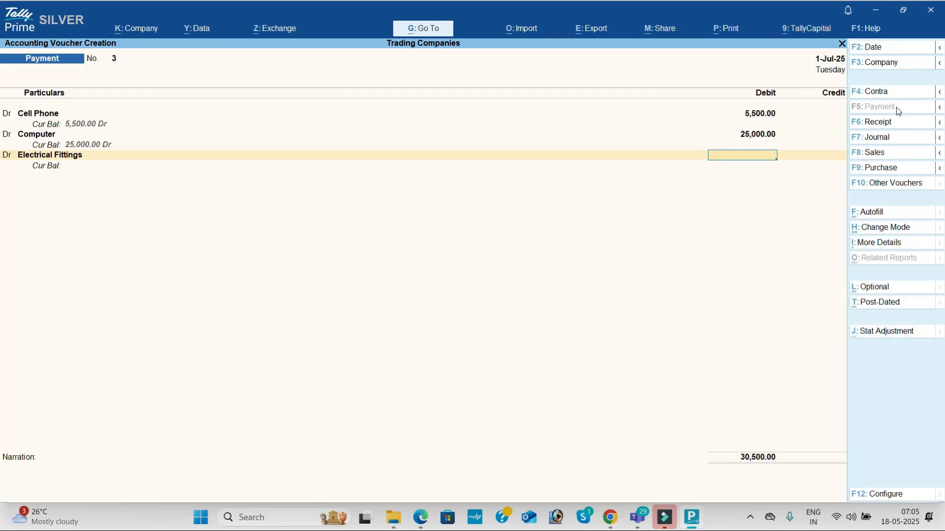
# - Debit Electrical Fittings with 5,000, keeping its GST and HSN details as per Masters/Company, and add a fourth debit line
pyautogui.hotkey('alt', 'Tab')
pyautogui.hotkey('alt', 'Tab')
pyautogui.write('5000')
pyautogui.press('Return')
pyautogui.write('d')
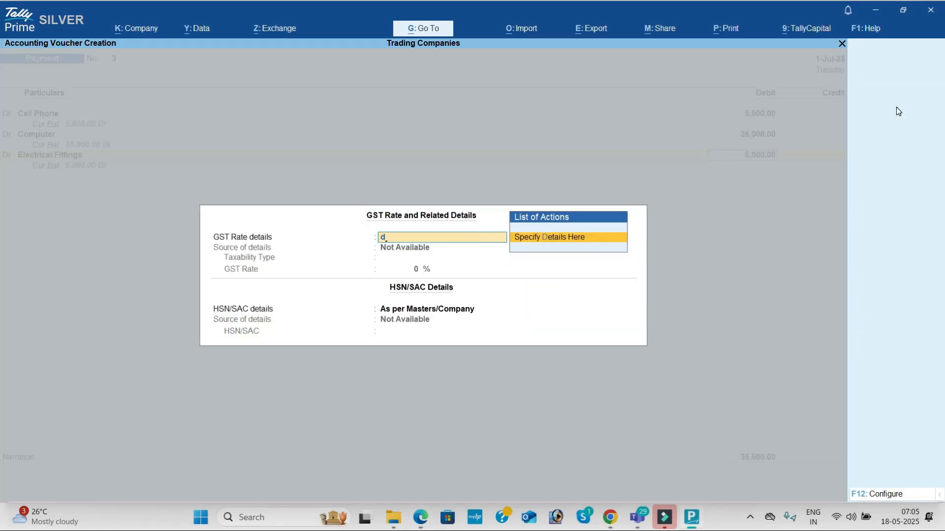
pyautogui.press('Return')
pyautogui.press('BackSpace')
pyautogui.press('Up')
pyautogui.press('Return')
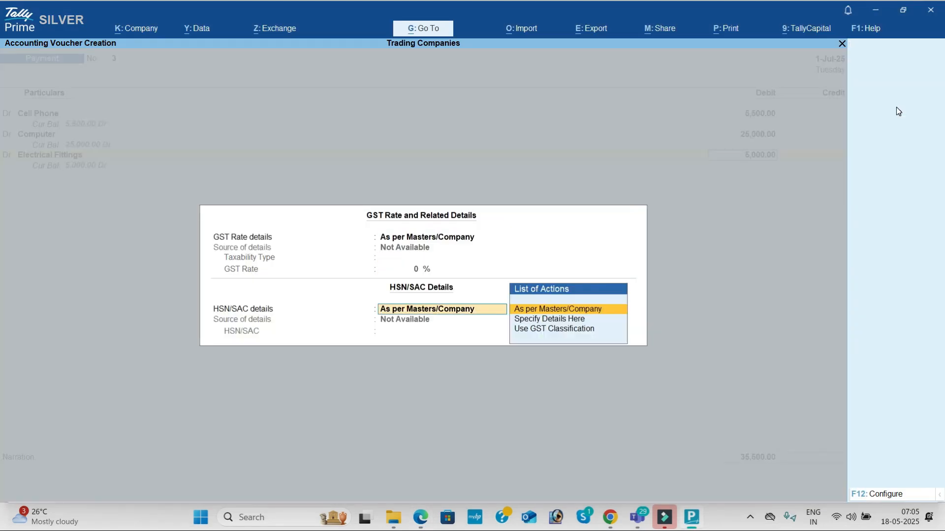
pyautogui.press('Return')
pyautogui.write('d')
pyautogui.press('Return')
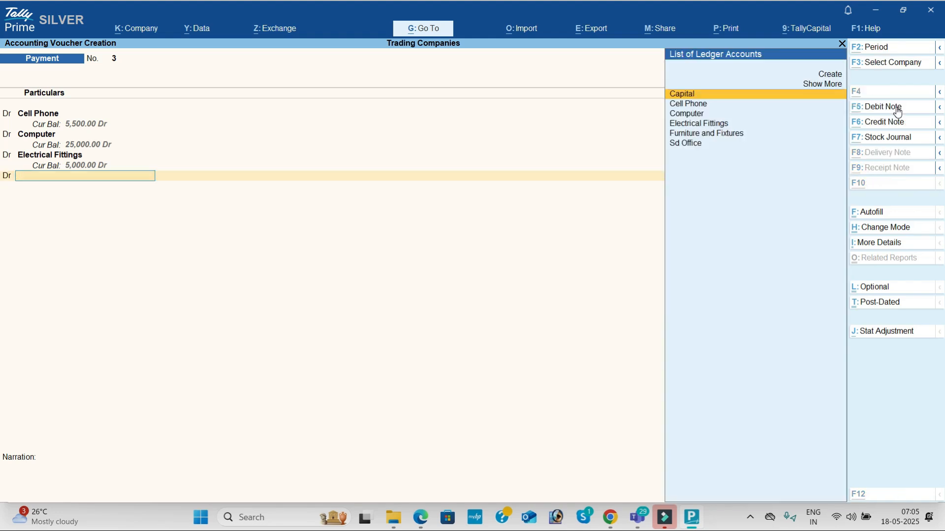
# - Create a Motor Vehicle ledger under Fixed Assets for the fourth debit line
pyautogui.hotkey('alt', 'c')
pyautogui.hotkey('alt', 'Tab')
pyautogui.hotkey('alt', 'Tab')
pyautogui.write('Mog')
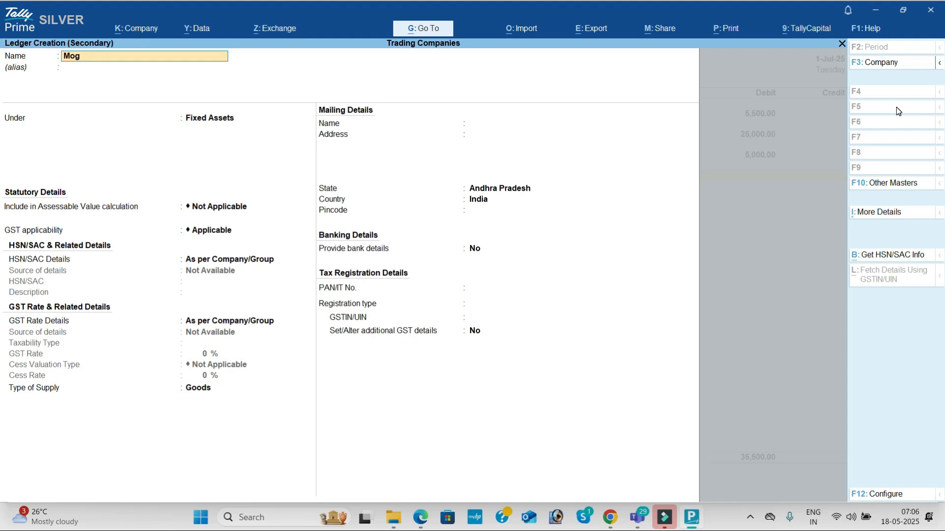
pyautogui.write('oo')
pyautogui.hotkey('alt', 'Tab')
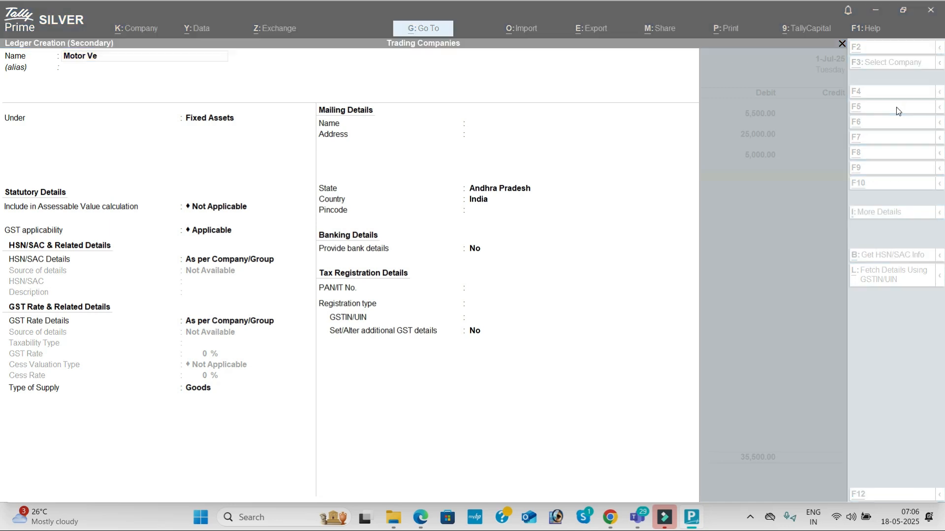
pyautogui.hotkey('alt', 'Tab')
pyautogui.write('hicle')
pyautogui.press('Return')
pyautogui.press('Return')
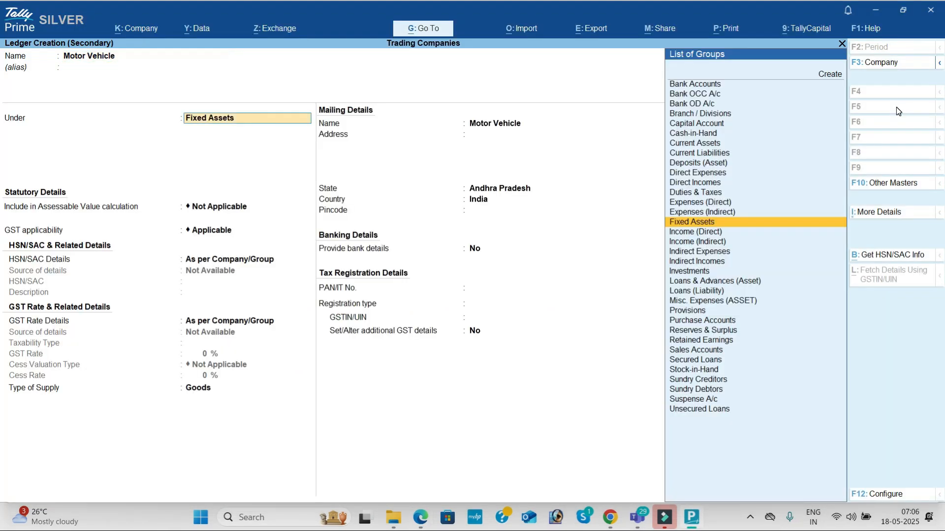
pyautogui.hotkey('ctrl', 'a')
# - Debit Motor Vehicle with 50,000, leaving its GST and HSN details at their defaults
pyautogui.hotkey('alt', 'Tab')
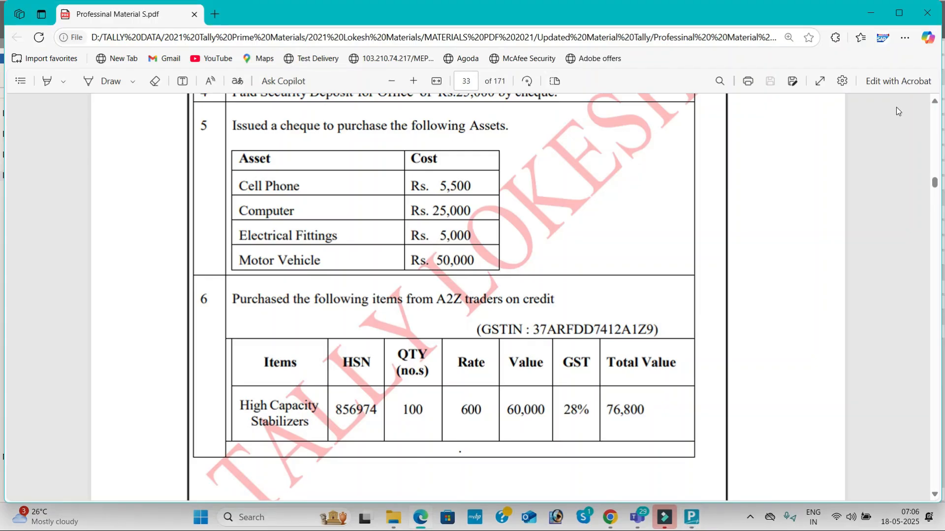
pyautogui.hotkey('alt', 'Tab')
pyautogui.write('50000')
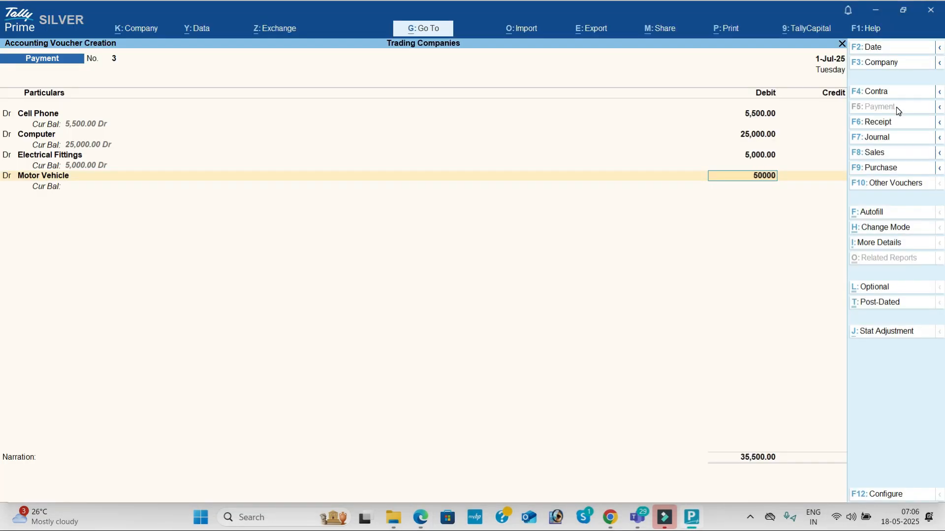
pyautogui.press('Return')
pyautogui.press('Return')
pyautogui.press('Return')
# - Credit Icici Bank with 85,500 by cheque and save the asset payment voucher without an instrument number or narration
pyautogui.write('I')
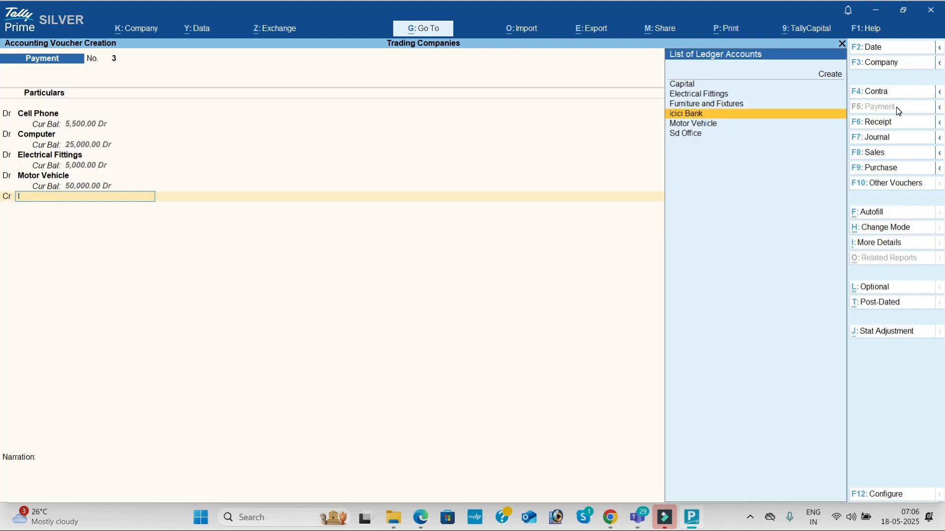
pyautogui.press('Return')
pyautogui.press('Return')
pyautogui.press('Return')
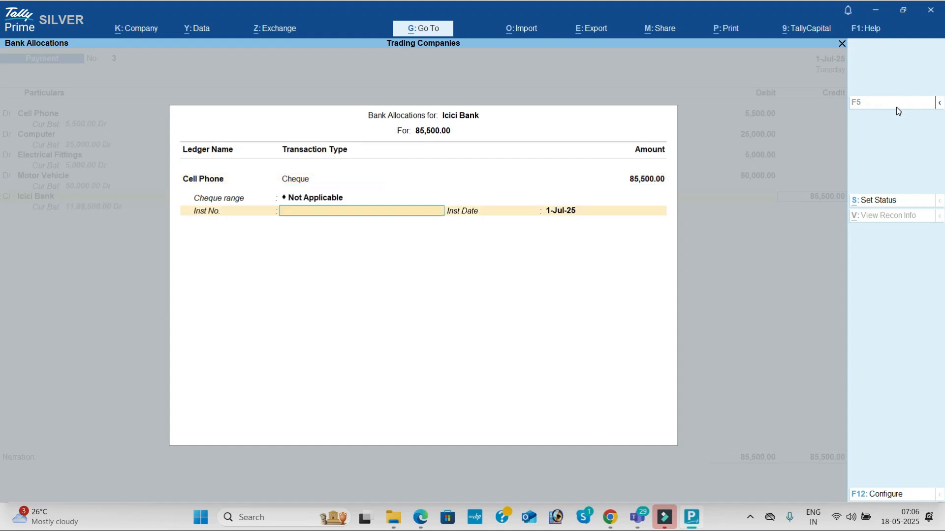
pyautogui.press('Return')
pyautogui.press('Return')
pyautogui.press('Return')
pyautogui.press('Return')
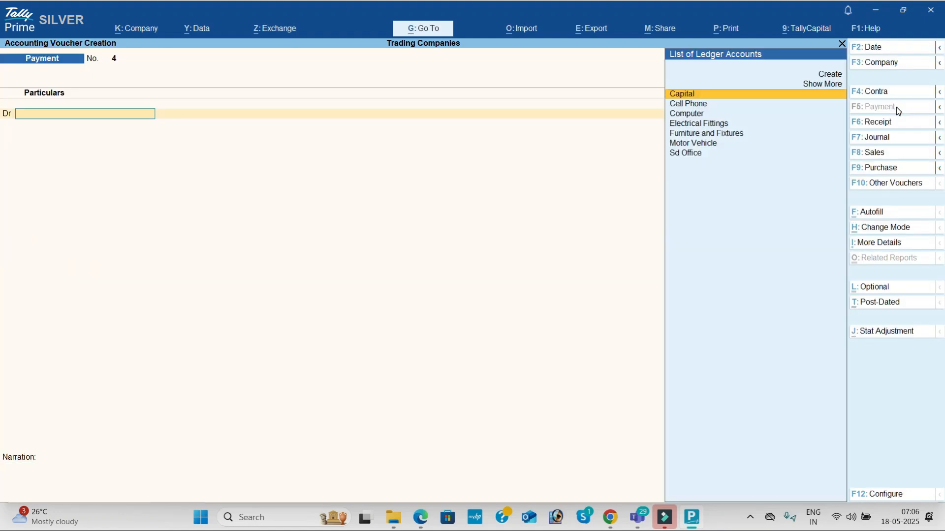
# - Check transaction 6 in the course PDF and start a purchase voucher without a supplier invoice number
pyautogui.hotkey('alt', 'Tab')
pyautogui.scroll(-2, 896, 111)
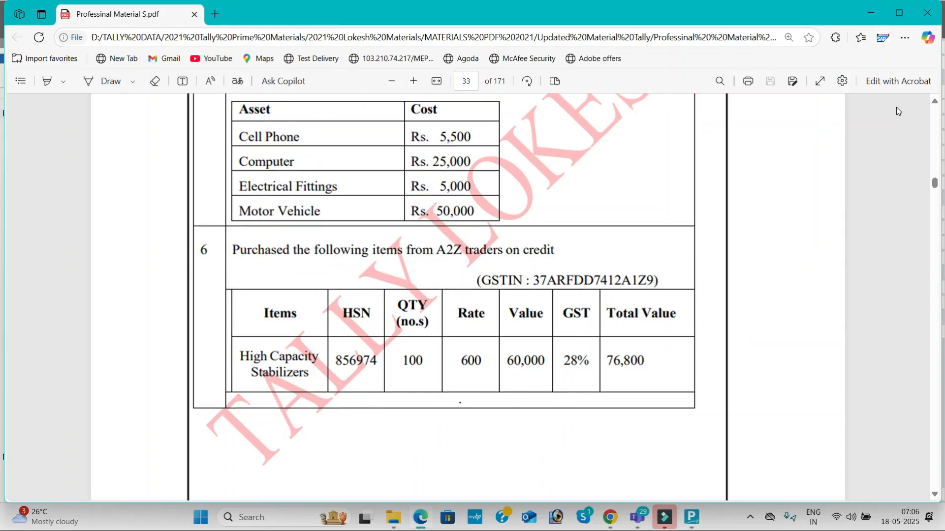
pyautogui.hotkey('alt', 'Tab')
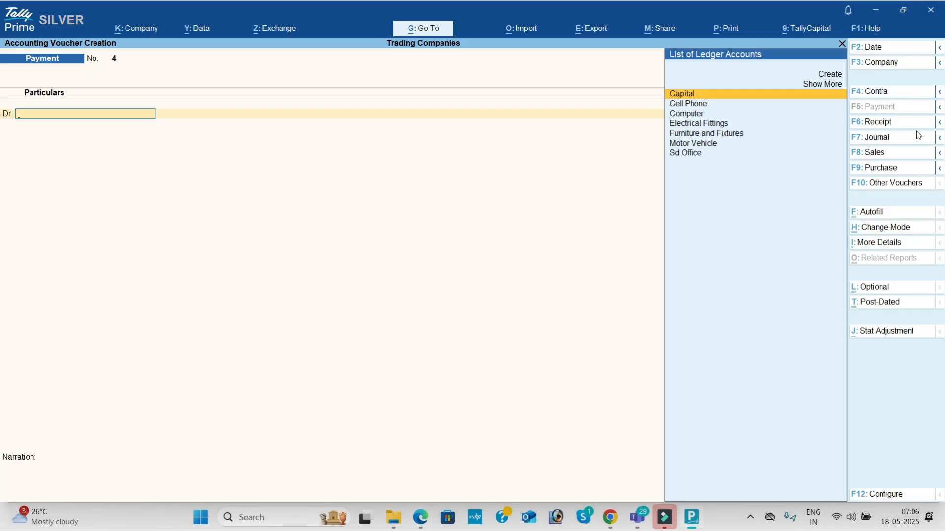
pyautogui.click(906, 169)
pyautogui.press('Return')
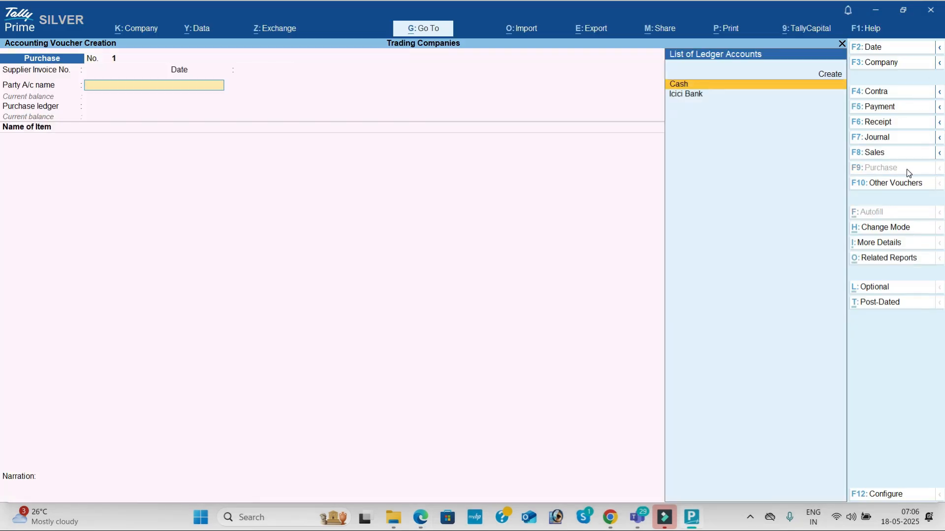
# - Start a new party ledger named A2z Traders under Sundry Creditors for the purchase voucher
pyautogui.hotkey('alt', 'c')
pyautogui.write('A2z')
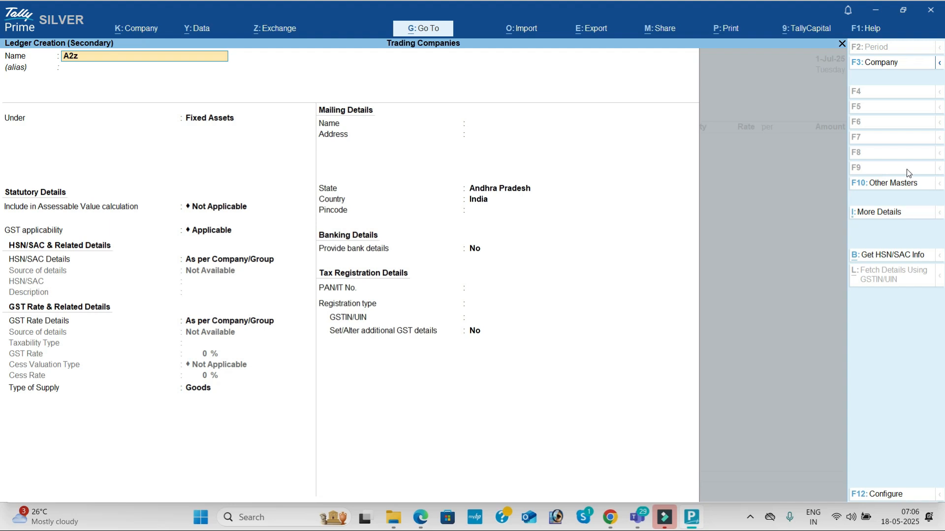
pyautogui.write(' traders')
pyautogui.press('Return')
pyautogui.write('Sun')
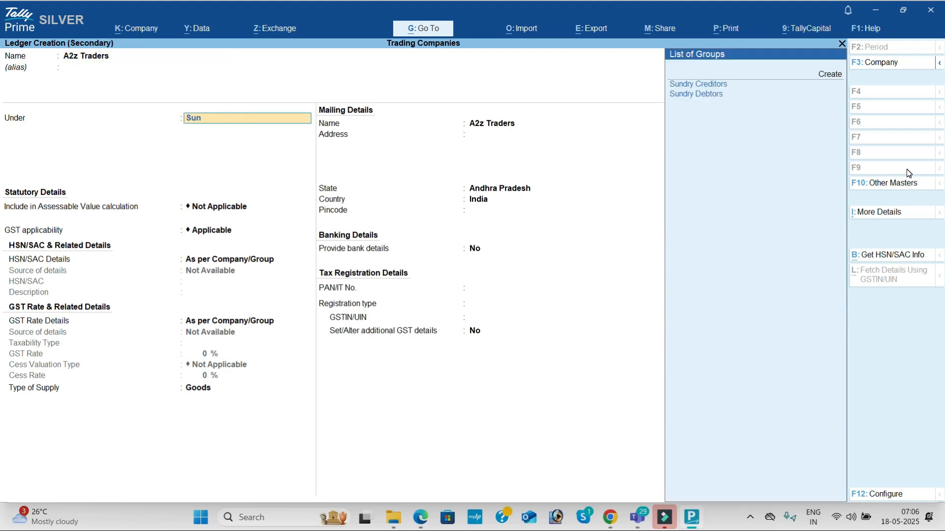
pyautogui.press('Return')
pyautogui.press('Return')
pyautogui.press('Return')
pyautogui.press('Return')
pyautogui.press('Return')
pyautogui.press('Return')
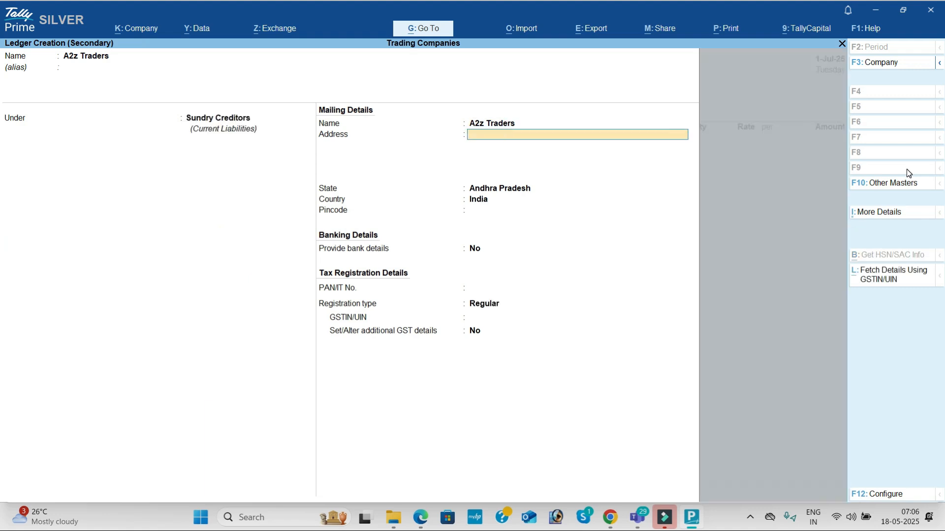
# - Enter the supplier's GSTIN from the course PDF, save the A2z Traders ledger, and accept the receipt and party details unchanged
pyautogui.press('Return')
pyautogui.press('Return')
pyautogui.press('Return')
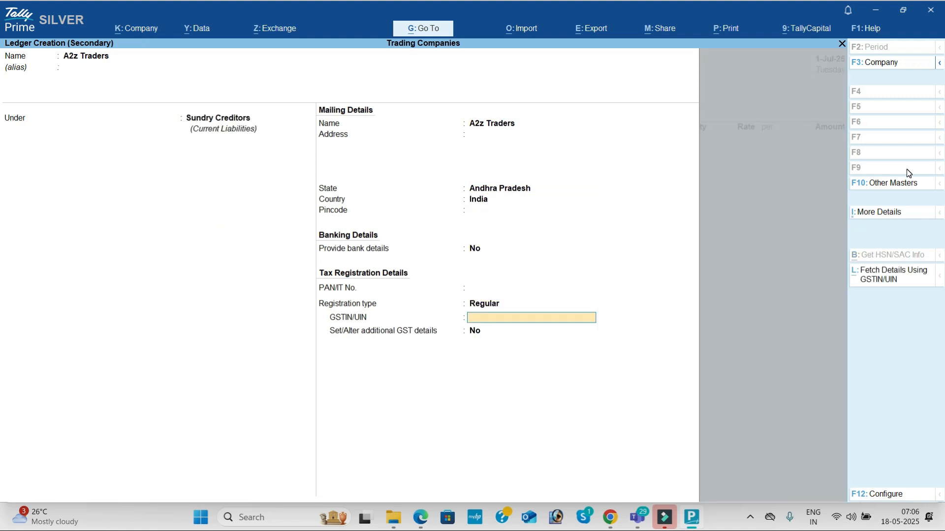
pyautogui.hotkey('alt', 'Tab')
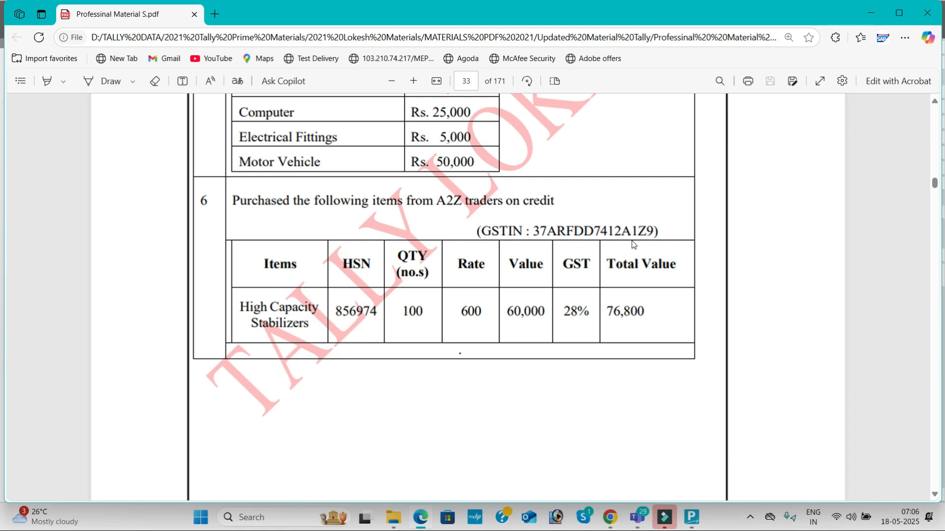
pyautogui.hotkey('alt', 'Tab')
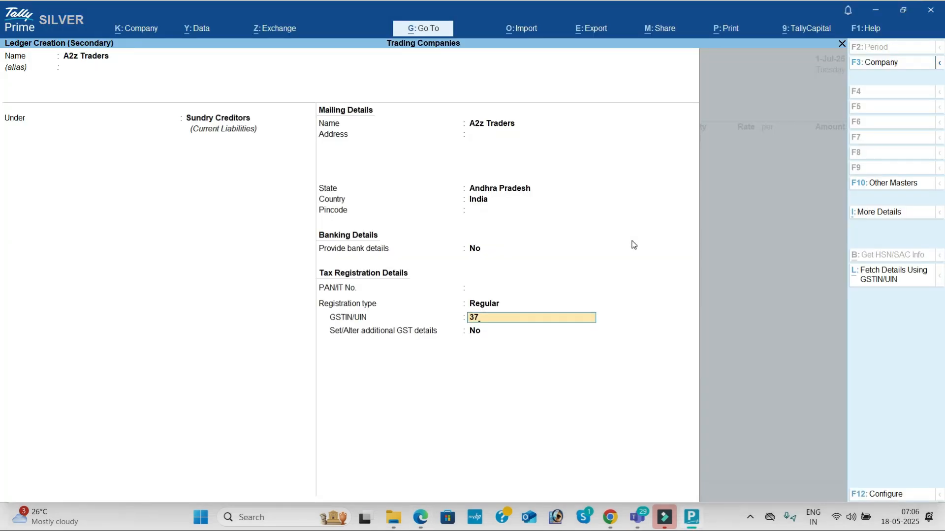
pyautogui.press('Return')
pyautogui.hotkey('ctrl', 'a')
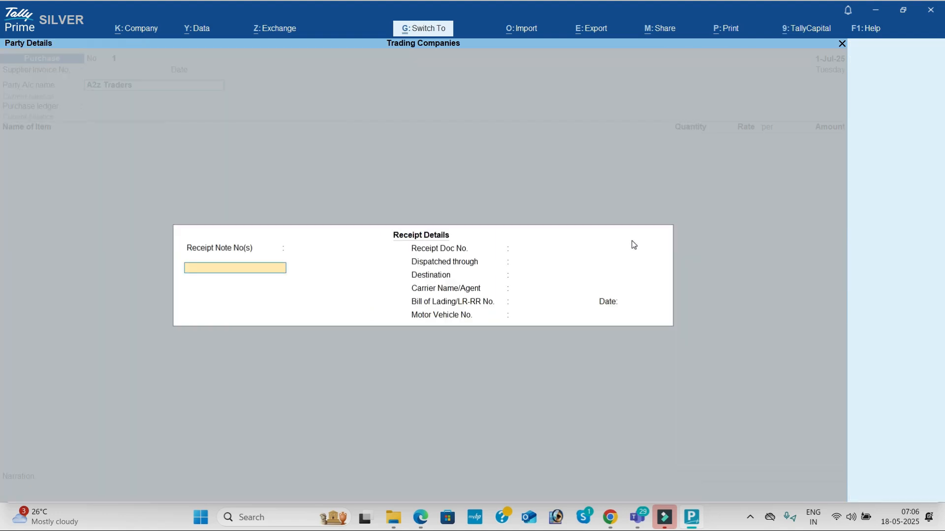
pyautogui.hotkey('ctrl', 'a')
pyautogui.hotkey('ctrl', 'a')
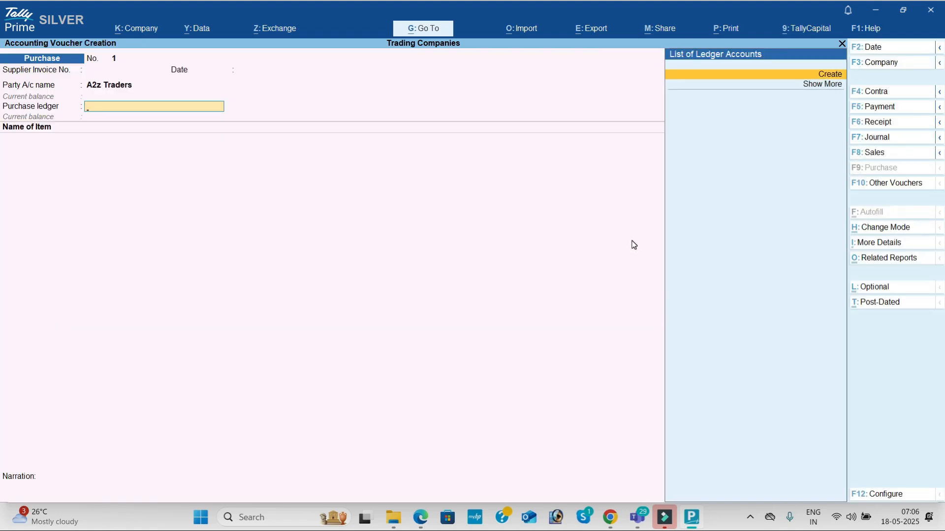
# - Create a ledger named Purchase under Purchase Accounts as the voucher's purchase ledger
pyautogui.hotkey('alt', 'c')
pyautogui.write('Purchase')
pyautogui.press('Return')
pyautogui.press('Return')
pyautogui.write('Pu')
pyautogui.press('Return')
pyautogui.press('Return')
pyautogui.press('Return')
pyautogui.press('Return')
pyautogui.press('Return')
pyautogui.press('Return')
pyautogui.press('Up')
pyautogui.press('Return')
pyautogui.press('Return')
pyautogui.press('Return')
# - Start a new stock item named High Capacity Stabilizers for the first item line of the purchase voucher
pyautogui.hotkey('alt', 'c')
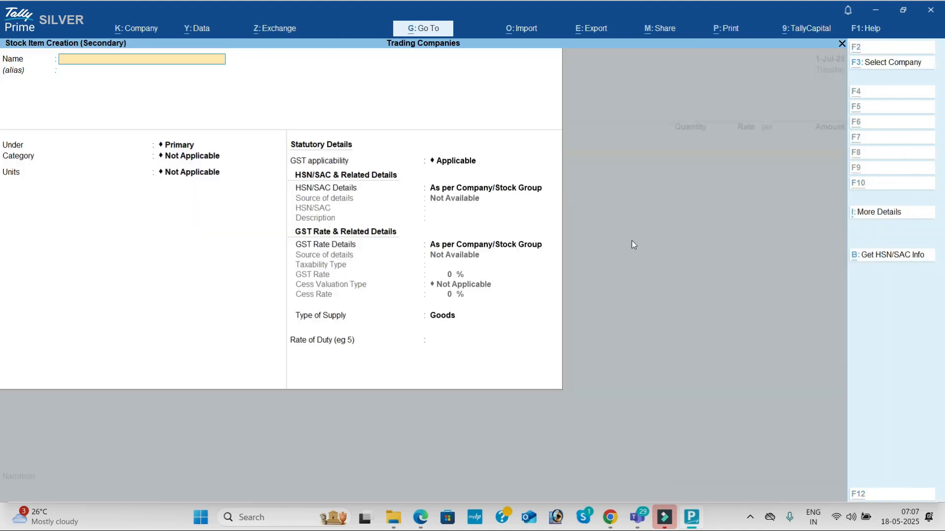
pyautogui.hotkey('alt', 'Tab')
pyautogui.hotkey('alt', 'Tab')
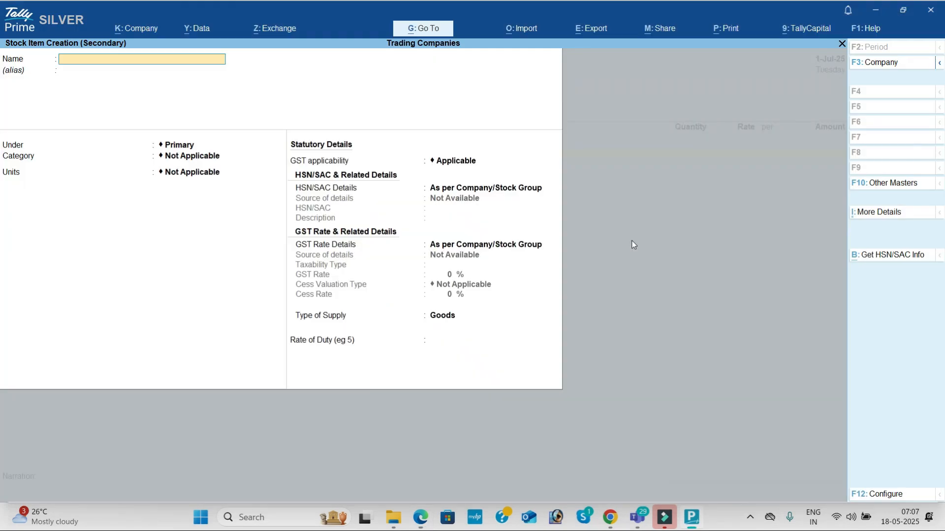
pyautogui.write('High Capacity Stabiliz')
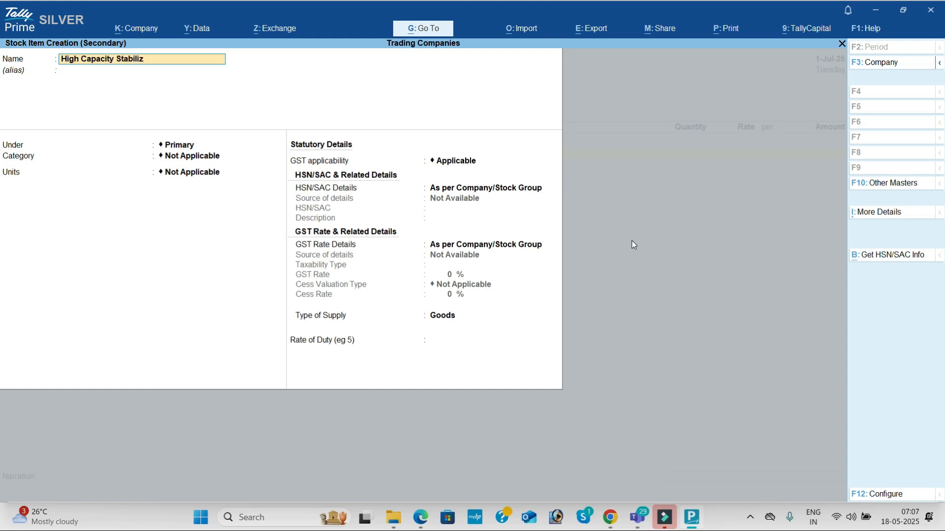
pyautogui.write('ers')
pyautogui.press('Return')
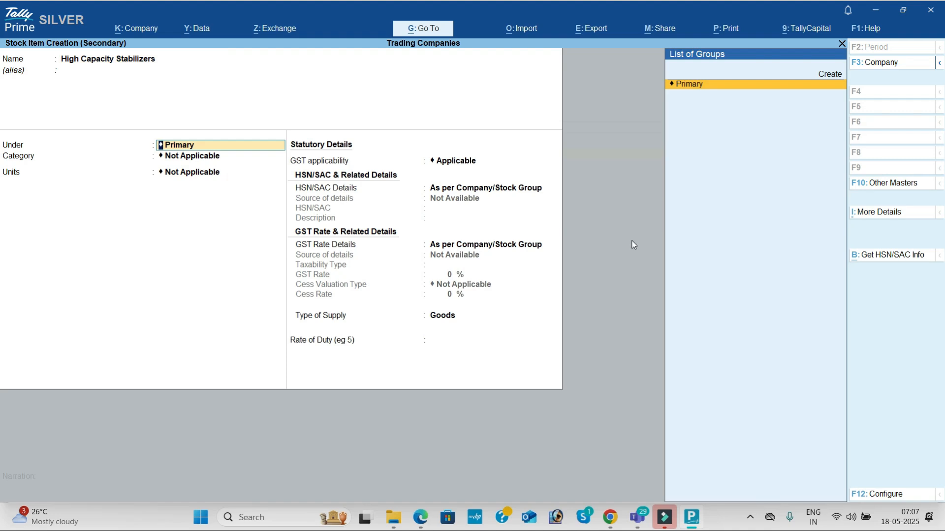
# - Create a stock group named Stabilizers for the High Capacity Stabilizers item, leaving the category as Not Applicable
pyautogui.hotkey('alt', 'c')
pyautogui.write('Stabilizers')
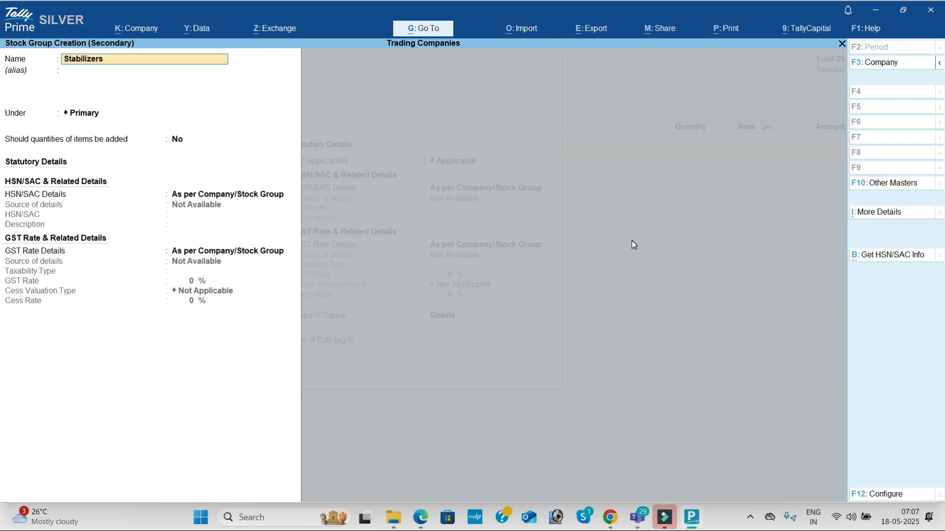
pyautogui.press('Return')
pyautogui.hotkey('ctrl', 'a')
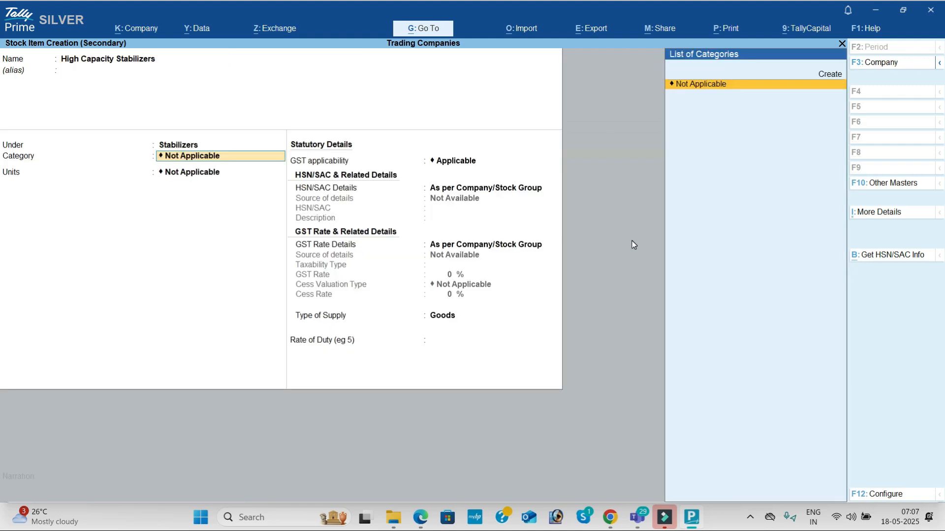
pyautogui.press('Return')
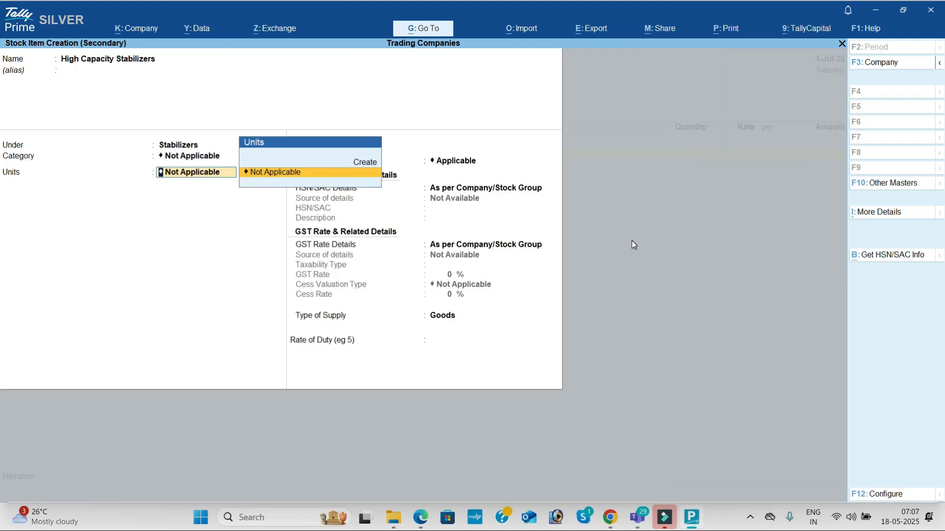
# - Create a unit of measure with the symbol nos and assign it to the High Capacity Stabilizers item
pyautogui.hotkey('alt', 'c')
pyautogui.write('nos')
pyautogui.press('Return')
pyautogui.press('Return')
pyautogui.write('nu')
pyautogui.press('Return')
pyautogui.press('Return')
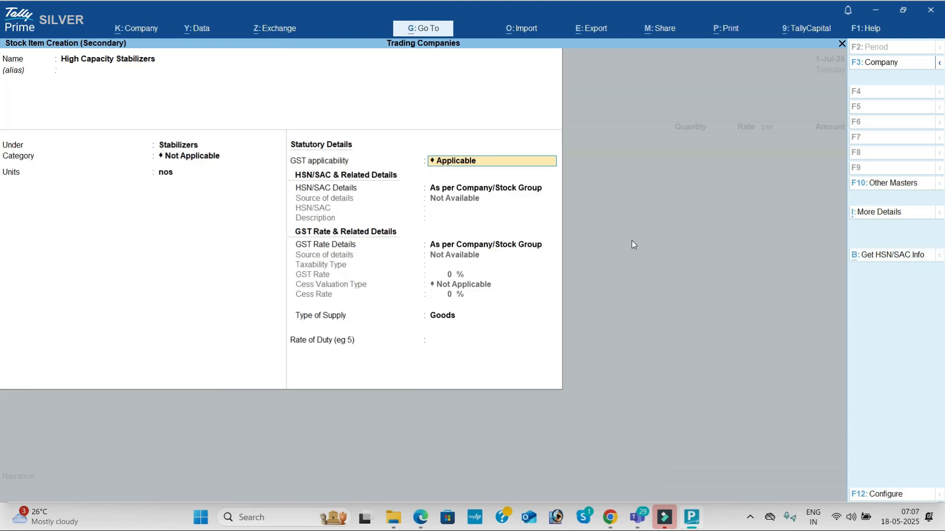
# - Keep GST applicable and specify HSN code 748214 directly on the High Capacity Stabilizers item
pyautogui.press('Return')
pyautogui.press('Down')
pyautogui.press('Return')
pyautogui.write('748214')
pyautogui.press('Return')
pyautogui.press('Return')
# - Specify a 28% GST rate directly on the High Capacity Stabilizers item, as listed in the course PDF, and save the item
pyautogui.press('Down')
pyautogui.press('Return')
pyautogui.press('Return')
pyautogui.hotkey('alt', 'Tab')
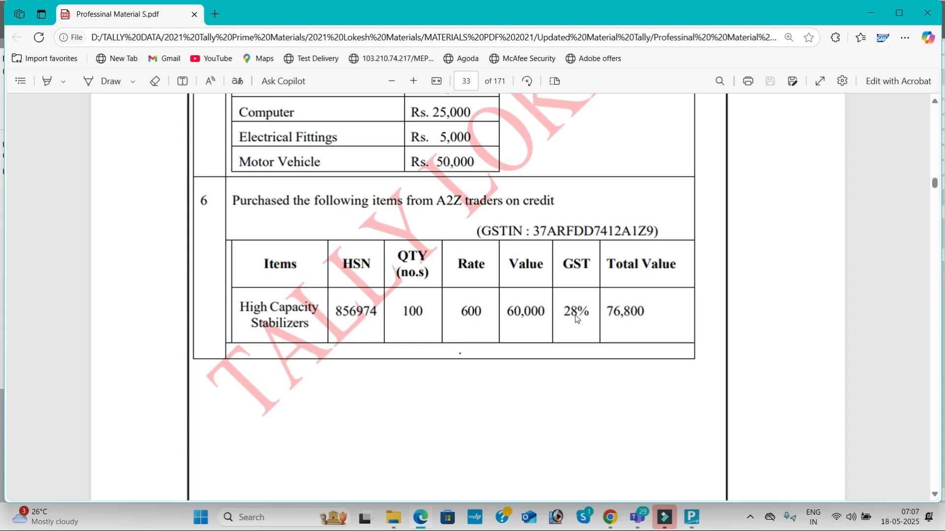
pyautogui.hotkey('alt', 'Tab')
pyautogui.write('28')
pyautogui.press('Return')
pyautogui.press('Return')
pyautogui.press('Return')
pyautogui.press('y')
# - Enter a quantity of 100 nos at a rate of 600 for the High Capacity Stabilizers line
pyautogui.hotkey('alt', 'Tab')
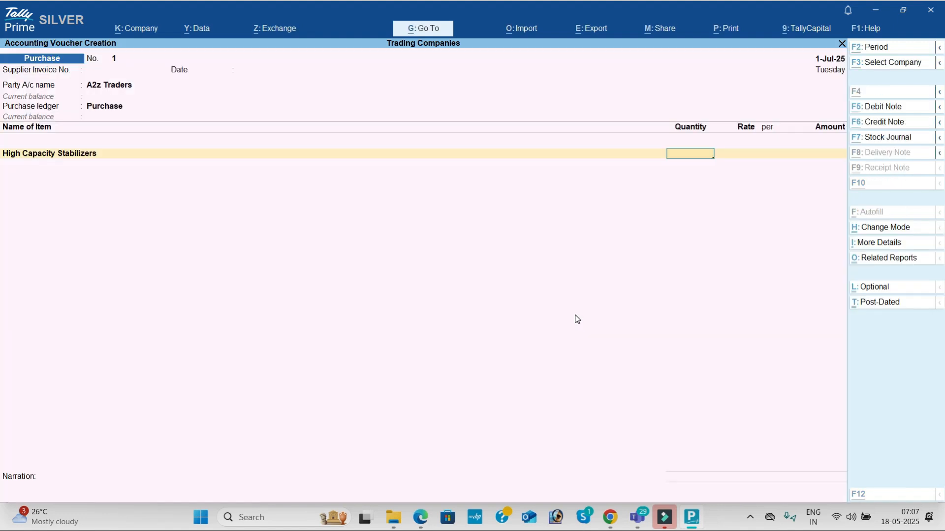
pyautogui.hotkey('alt', 'Tab')
pyautogui.write('100')
pyautogui.press('Return')
pyautogui.write('600')
pyautogui.press('Return')
pyautogui.press('Return')
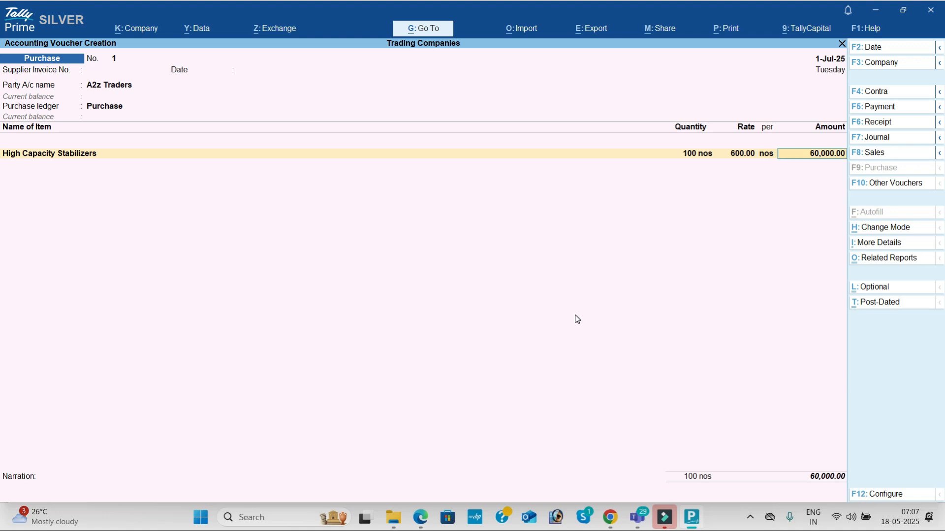
pyautogui.press('Return')
pyautogui.press('Return')
pyautogui.press('Return')
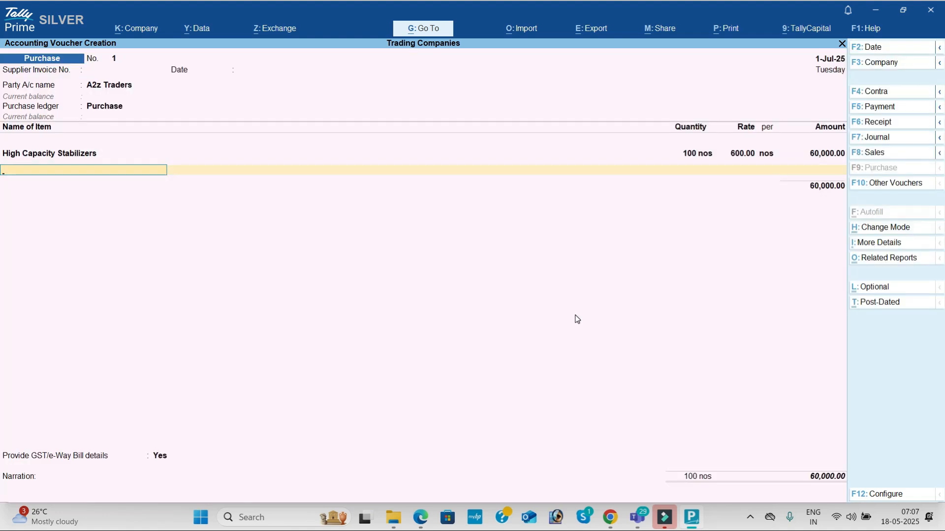
# - Start a new ledger named CGST under Duties & Taxes for the purchase voucher's first tax line
pyautogui.press('Return')
pyautogui.hotkey('alt', 'c')
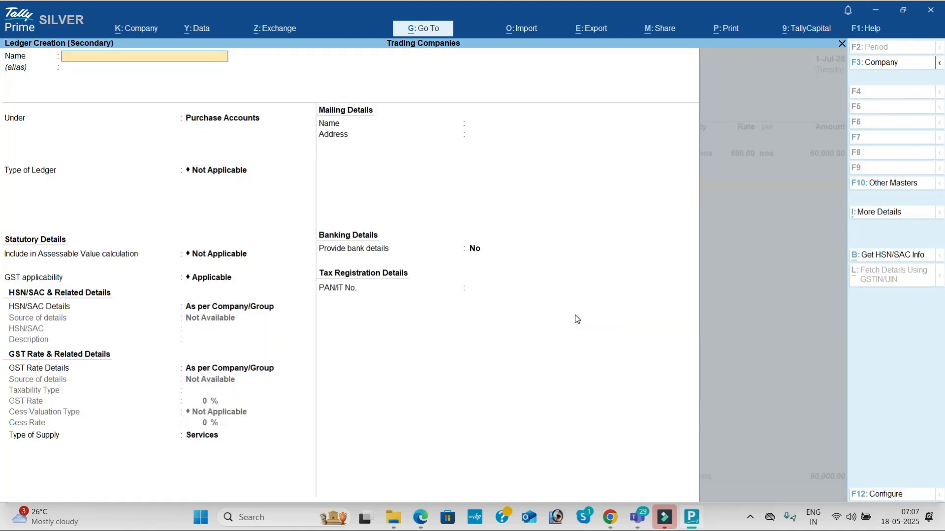
pyautogui.write('CGST')
pyautogui.press('Return')
pyautogui.write('du')
pyautogui.press('Return')
# - Set the CGST ledger's duty type to GST and its tax type to CGST, and save it into the voucher
pyautogui.write('g')
pyautogui.press('Return')
pyautogui.press('Down')
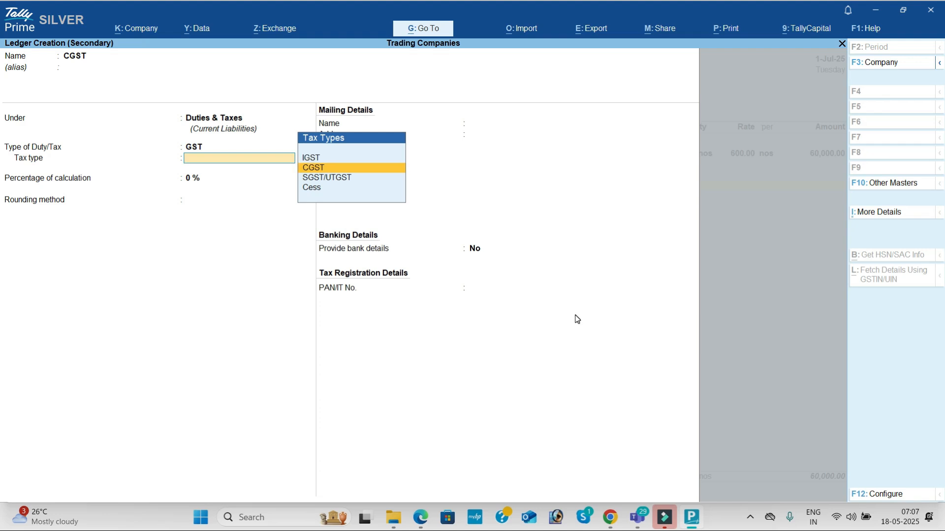
pyautogui.press('Return')
pyautogui.press('Return')
pyautogui.press('Return')
pyautogui.press('Return')
pyautogui.press('Return')
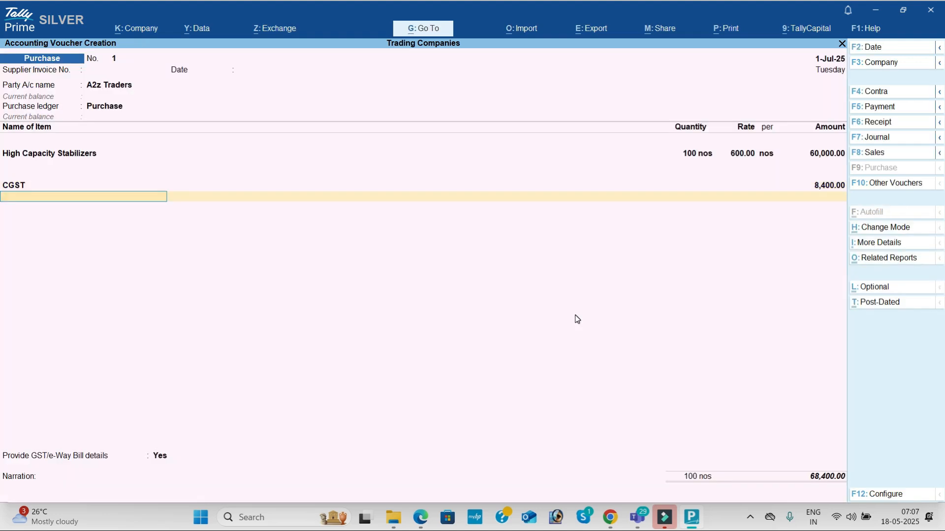
# - Start a new ledger named SGST under Duties & Taxes for the voucher's second tax line
pyautogui.hotkey('alt', 'c')
pyautogui.write('SGST')
pyautogui.press('BackSpace')
pyautogui.write('ST')
pyautogui.press('Return')
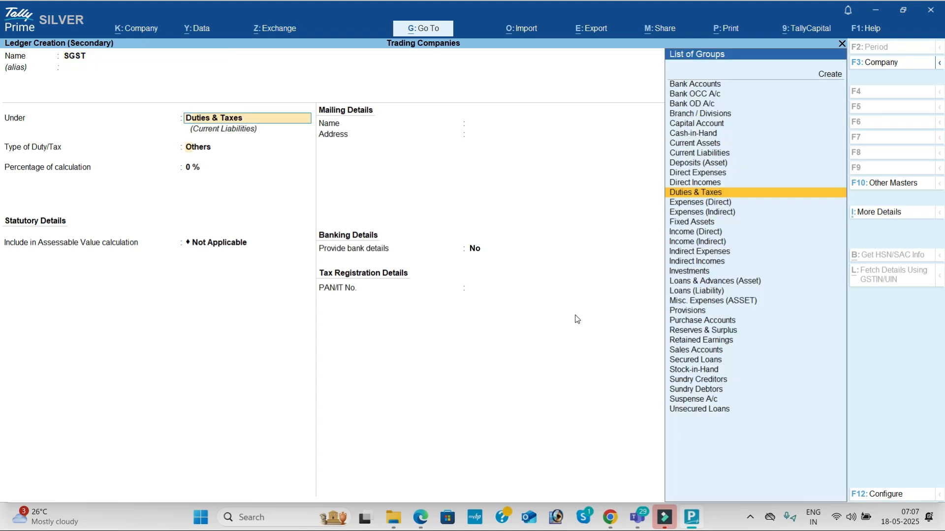
pyautogui.press('Return')
# - Set the SGST ledger's duty type to GST and its tax type to SGST/UTGST, and save it into the voucher
pyautogui.press('Up')
pyautogui.press('Return')
pyautogui.press('Down')
pyautogui.press('Down')
pyautogui.press('Down')
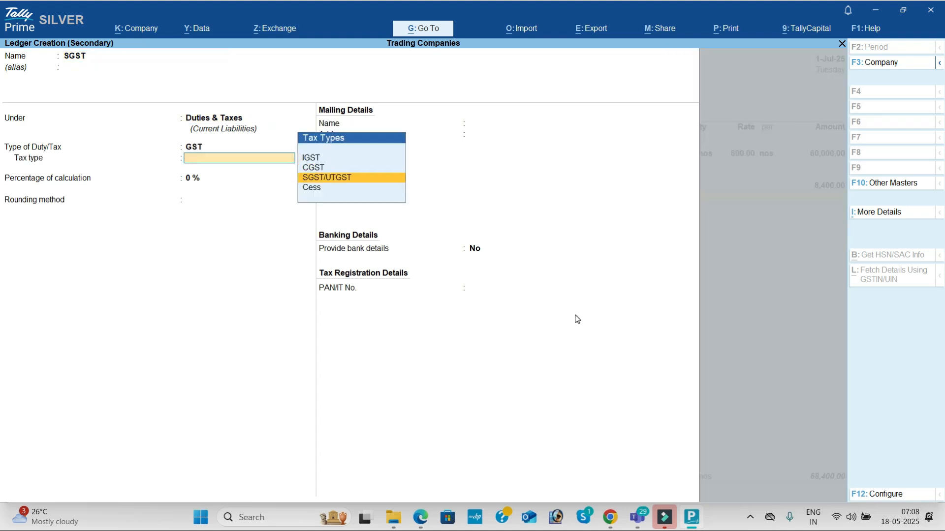
pyautogui.press('Up')
pyautogui.press('Return')
pyautogui.press('Return')
pyautogui.press('Return')
pyautogui.press('Return')
pyautogui.press('Return')
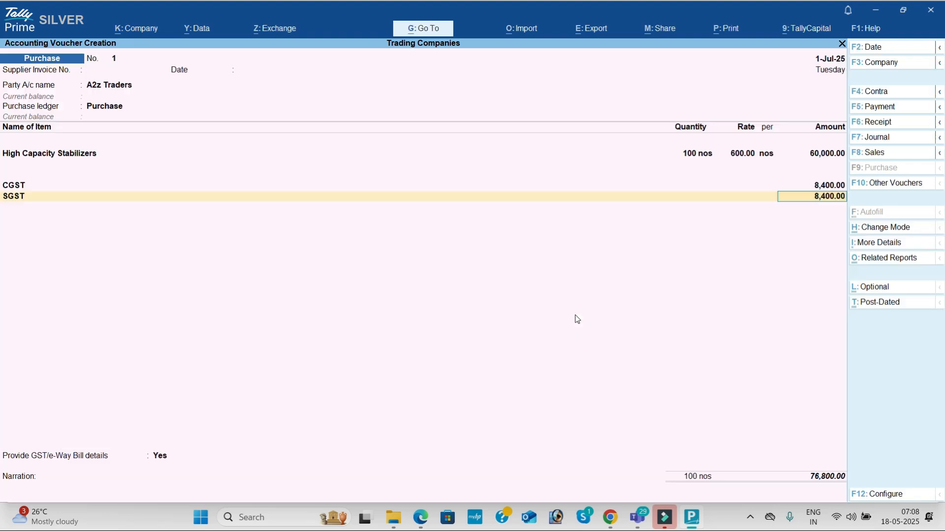
# - Set the GST/e-Way Bill details option to No, check the total against the course PDF, and accept the purchase voucher
pyautogui.press('Return')
pyautogui.press('Return')
pyautogui.press('Up')
pyautogui.press('Return')
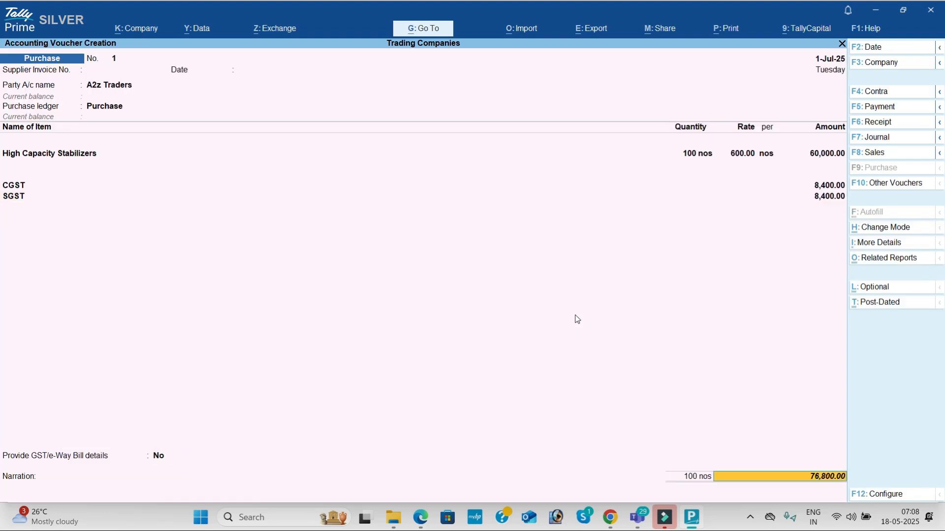
pyautogui.hotkey('alt', 'Tab')
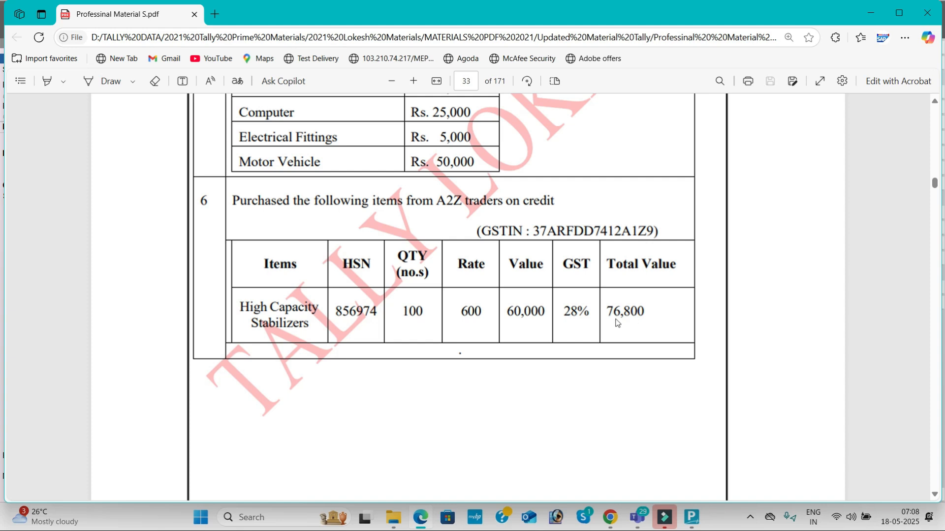
pyautogui.hotkey('alt', 'Tab')
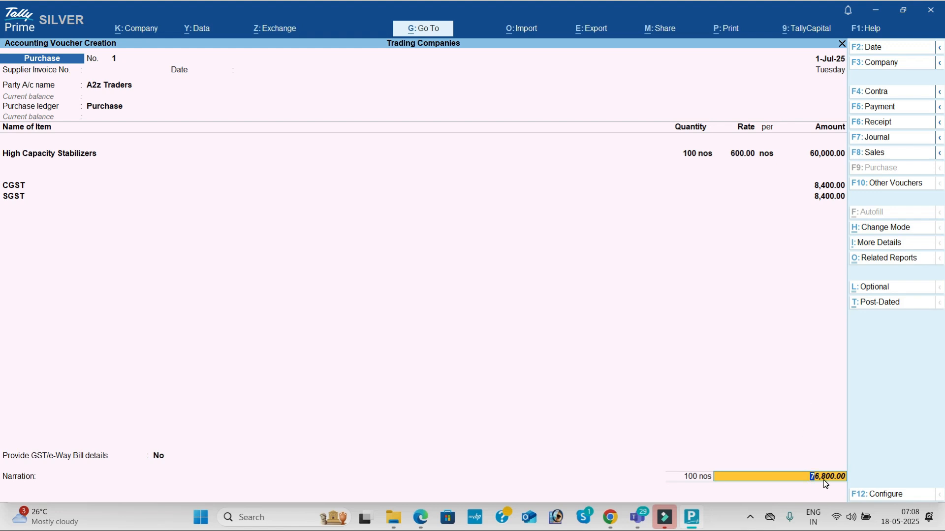
pyautogui.press('Return')
pyautogui.press('Return')
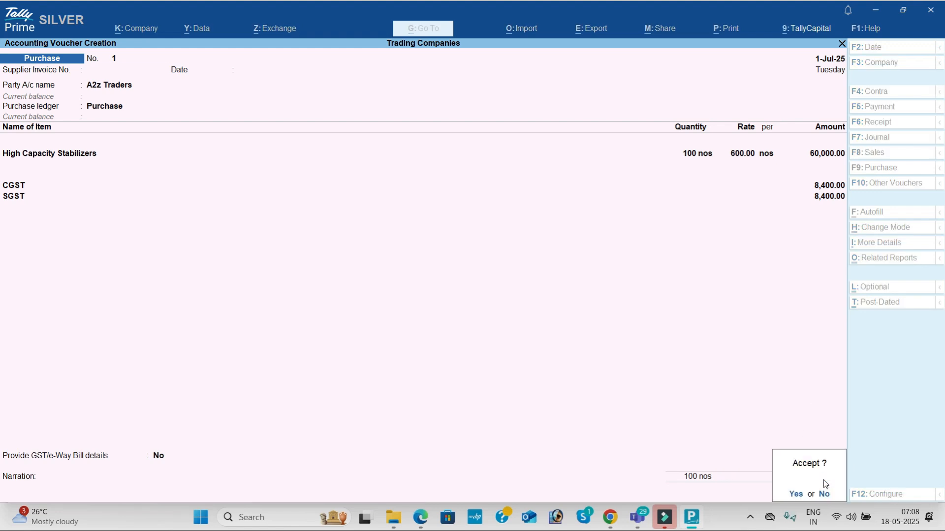
pyautogui.press('Return')
# - Begin the next purchase voucher for transaction 7 of the PDF with party A2z Traders and purchase ledger Purchase, accepting the party details unchanged
pyautogui.hotkey('alt', 'Tab')
pyautogui.scroll(-10, 824, 481)
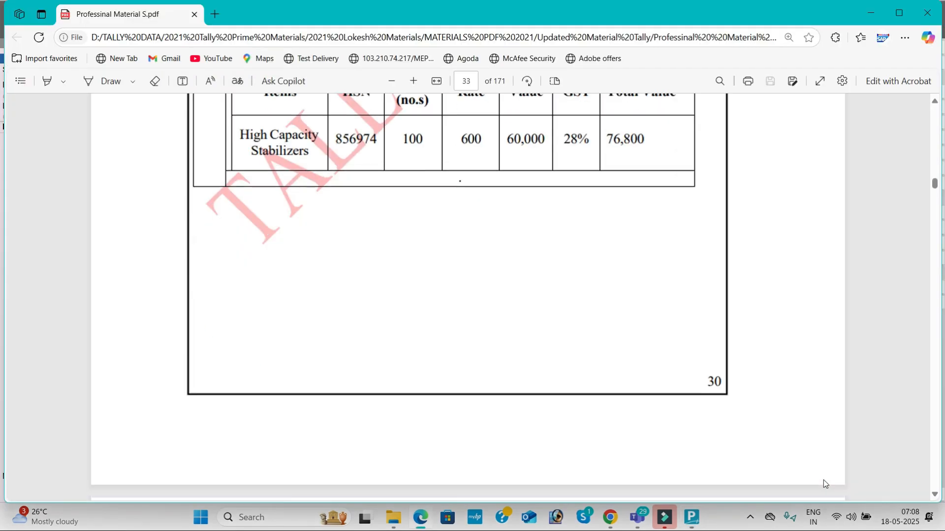
pyautogui.scroll(-3, 824, 484)
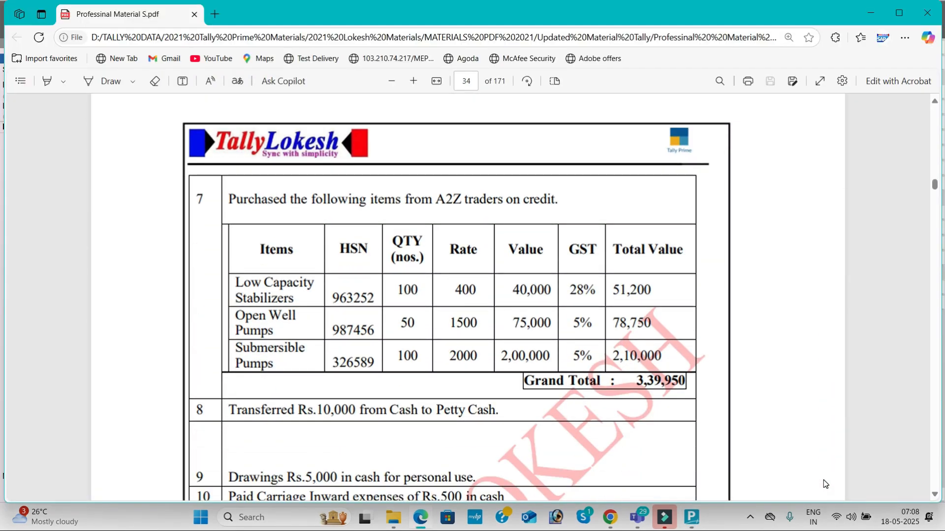
pyautogui.hotkey('alt', 'Tab')
pyautogui.press('Return')
pyautogui.press('Return')
pyautogui.press('Return')
pyautogui.press('Return')
pyautogui.press('Return')
pyautogui.press('Return')
pyautogui.press('Return')
pyautogui.press('Return')
pyautogui.press('Return')
pyautogui.press('Return')
pyautogui.press('Return')
pyautogui.press('Return')
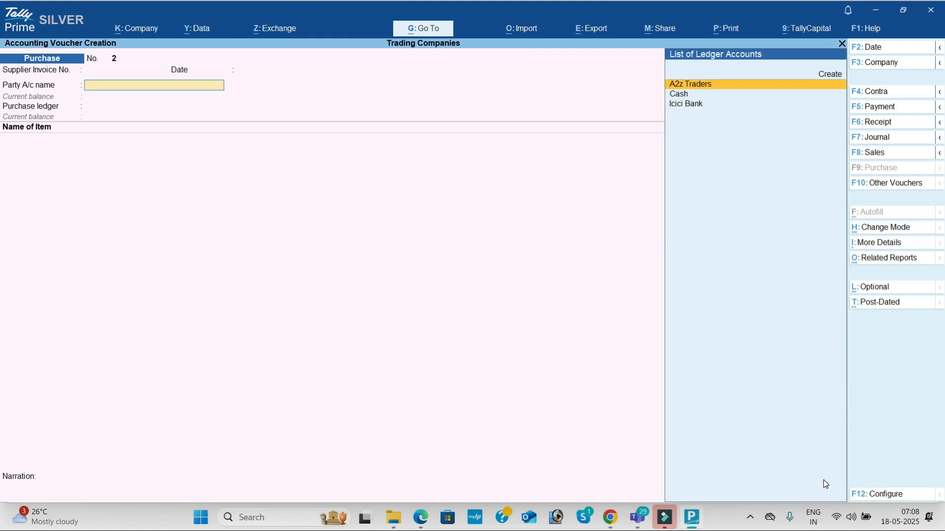
pyautogui.press('Return')
pyautogui.press('Return')
pyautogui.press('Return')
pyautogui.press('Return')
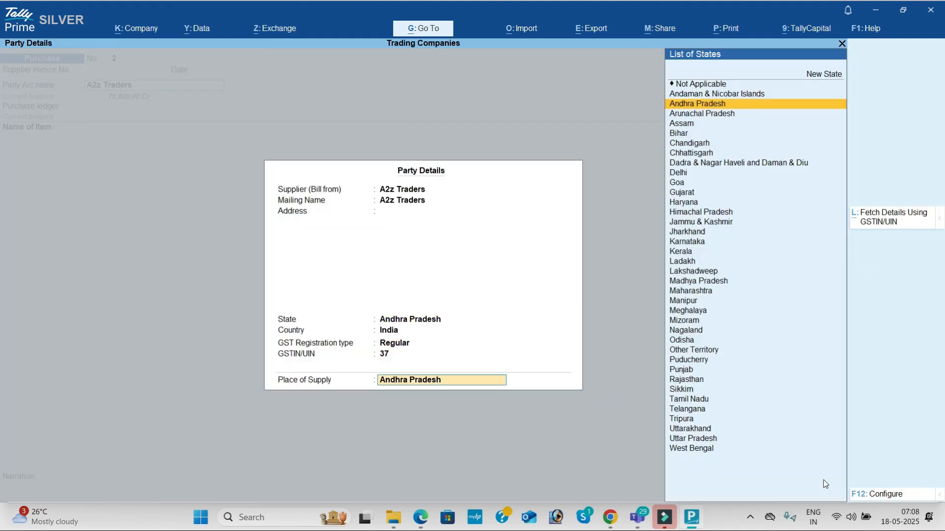
# - Start a new stock item named Low Capacity Stabilizers under the Stabilizers group with units nos
pyautogui.hotkey('alt', 'c')
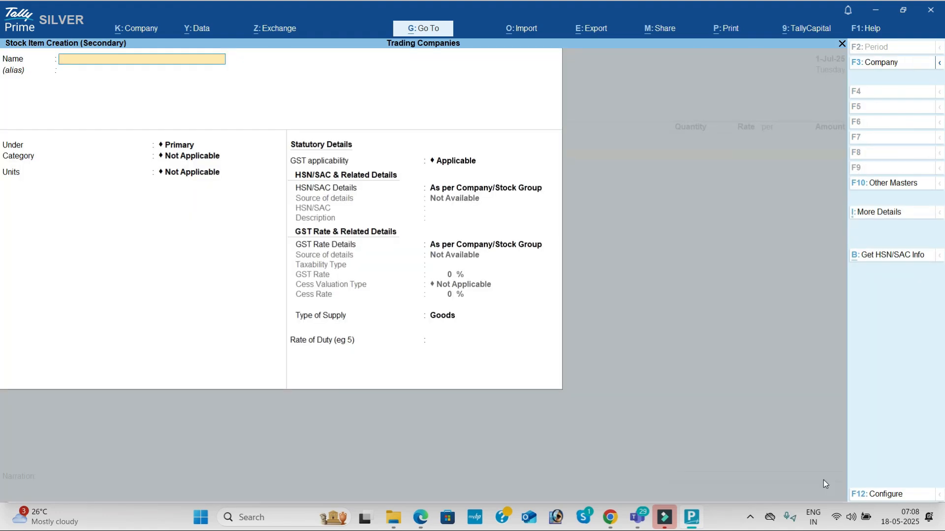
pyautogui.hotkey('alt', 'Tab')
pyautogui.hotkey('alt', 'Tab')
pyautogui.write('LG')
pyautogui.press('BackSpace')
pyautogui.write('ow Capacity Stabii')
pyautogui.press('Return')
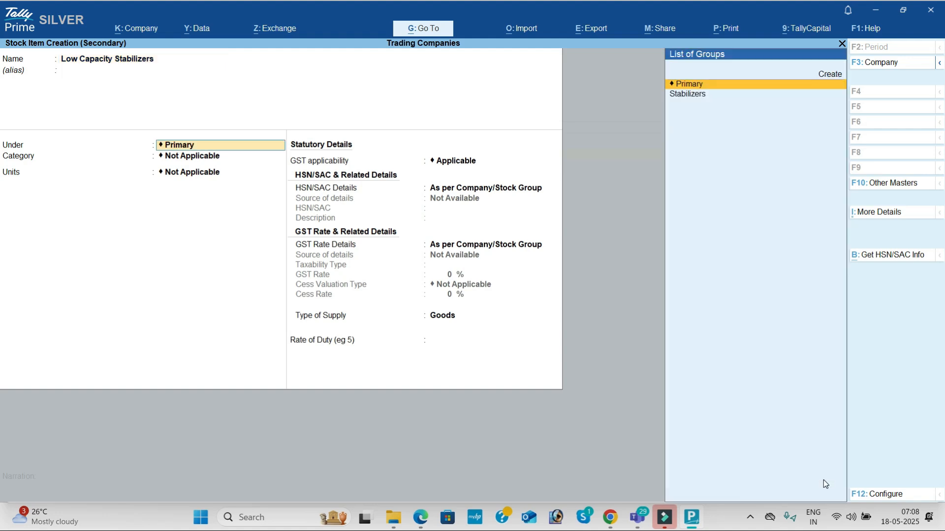
pyautogui.press('Down')
pyautogui.press('Return')
pyautogui.press('Return')
pyautogui.press('Return')
pyautogui.press('Return')
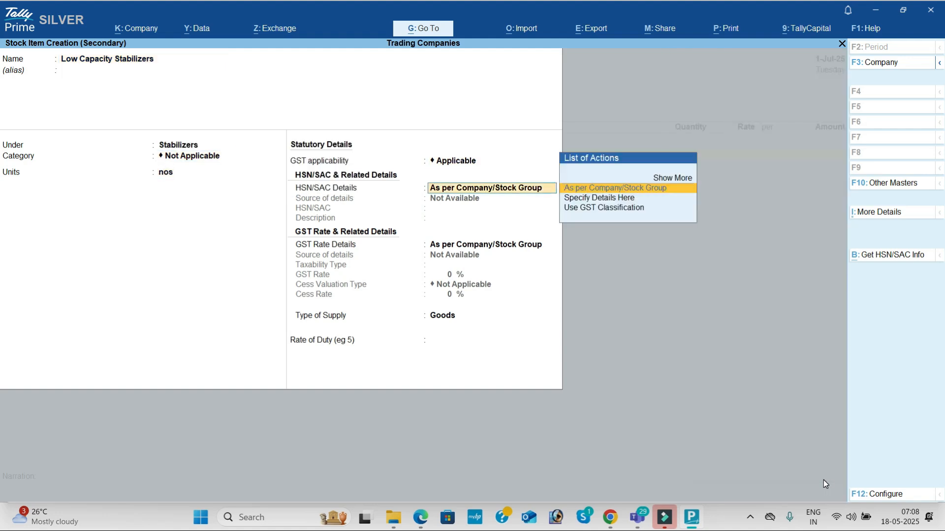
# - Specify HSN code 985665 directly on the Low Capacity Stabilizers item
pyautogui.press('Down')
pyautogui.press('Return')
pyautogui.write('9856655')
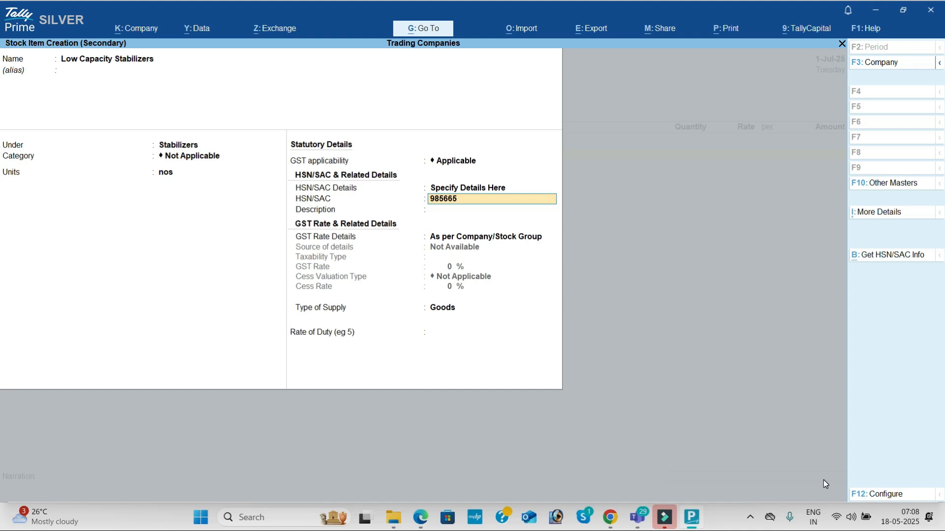
pyautogui.press('Return')
pyautogui.press('Return')
# - Specify a 28% GST rate directly on the Low Capacity Stabilizers item and save the item
pyautogui.press('Down')
pyautogui.press('Return')
pyautogui.press('Return')
pyautogui.write('28')
pyautogui.press('Return')
pyautogui.press('Return')
pyautogui.press('Return')
pyautogui.press('Return')
pyautogui.press('Return')
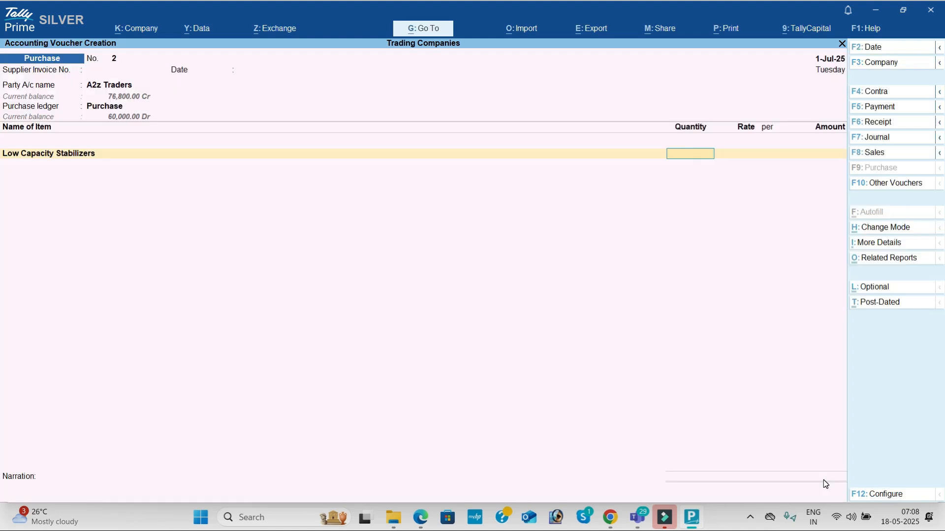
# - Enter a quantity of 100 nos at a rate of 400 for the Low Capacity Stabilizers line, following the PDF
pyautogui.hotkey('alt', 'Tab')
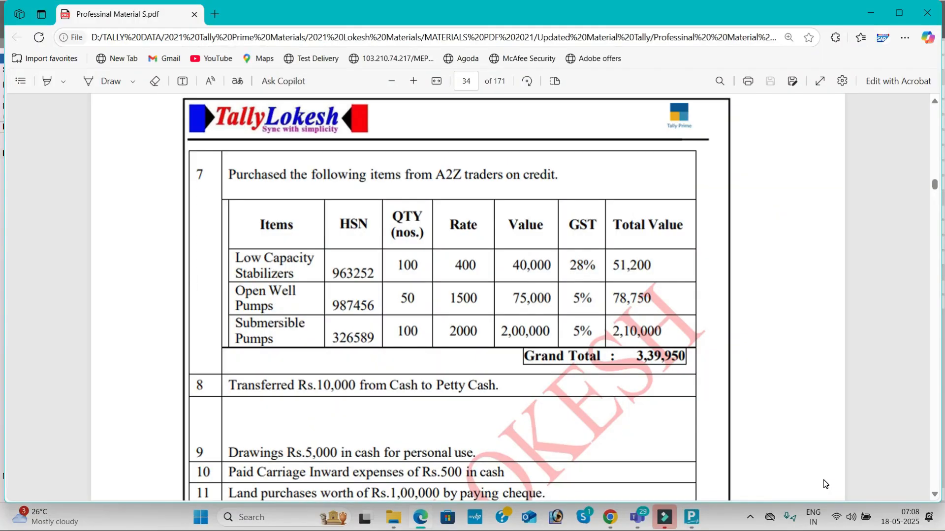
pyautogui.hotkey('alt', 'Tab')
pyautogui.write('100')
pyautogui.press('Return')
pyautogui.write('400')
pyautogui.press('Return')
pyautogui.press('Return')
pyautogui.press('Return')
pyautogui.press('Return')
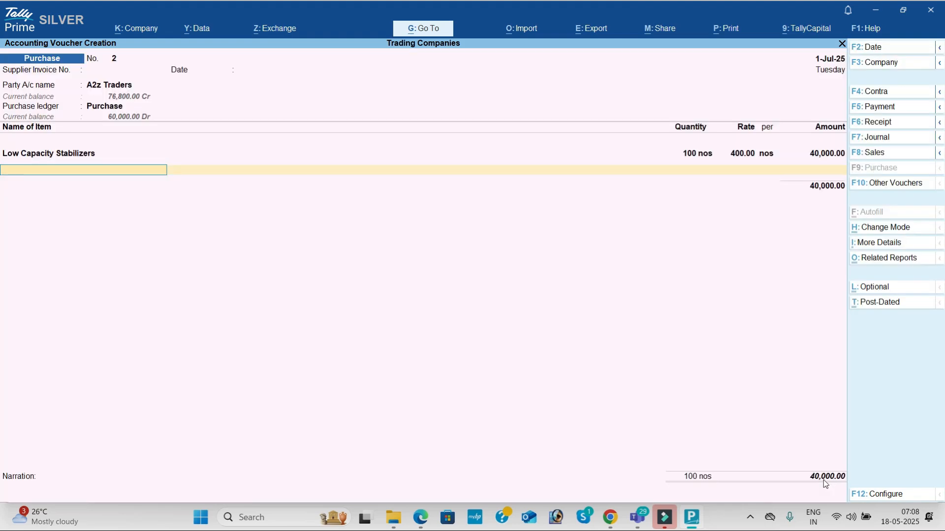
# - Start a new stock item named Open Well Pumps for the second item line of the voucher
pyautogui.hotkey('alt', 'c')
pyautogui.hotkey('alt', 'Tab')
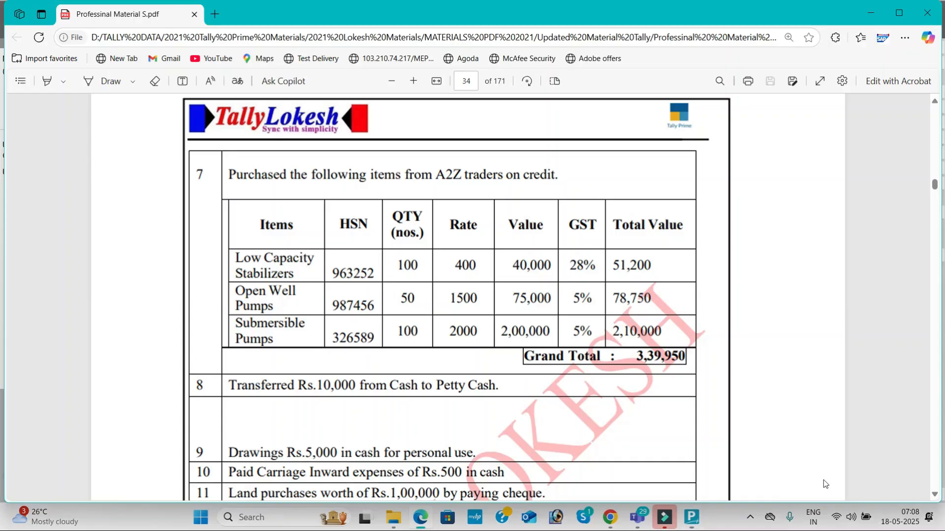
pyautogui.hotkey('alt', 'Tab')
pyautogui.write('Op')
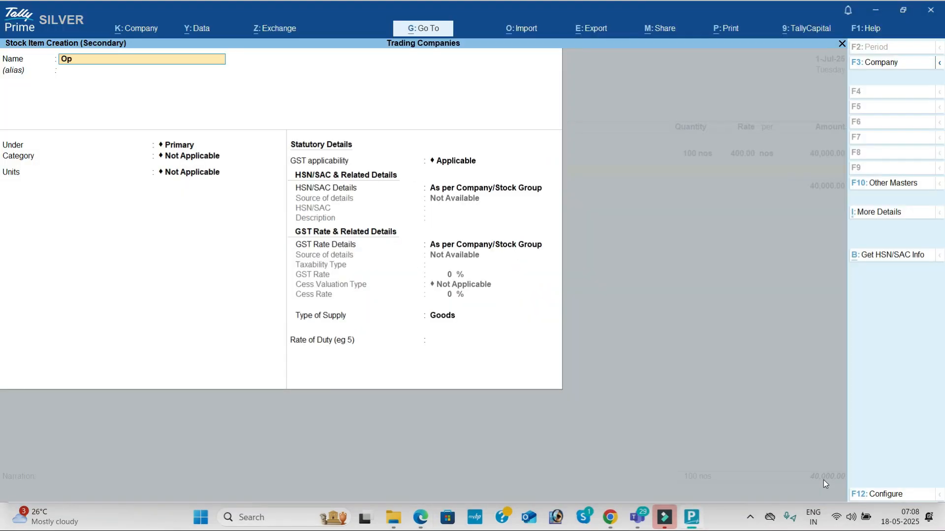
pyautogui.write('en Well Pumps')
pyautogui.press('Return')
pyautogui.press('Return')
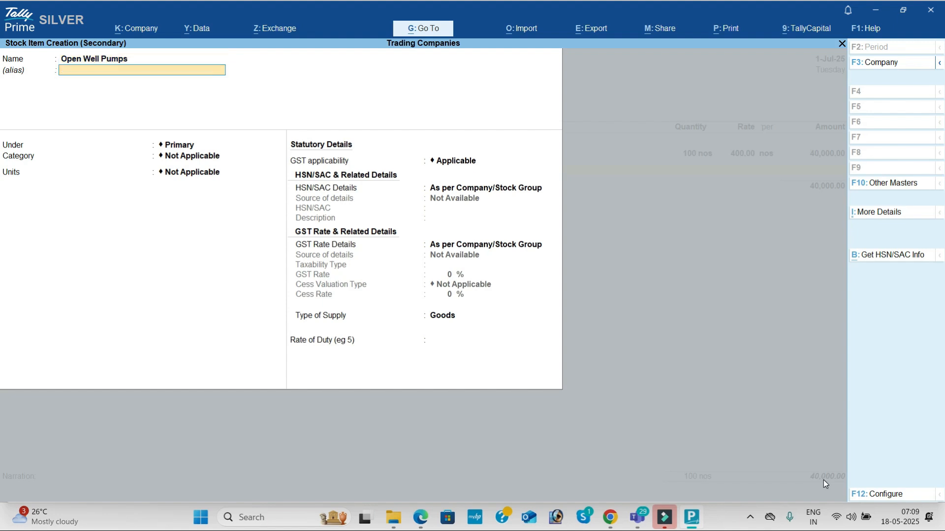
# - Create a stock group named Pumps under Primary for the Open Well Pumps item and set its units to nos
pyautogui.hotkey('alt', 'c')
pyautogui.write('Pumps')
pyautogui.press('Return')
pyautogui.press('Return')
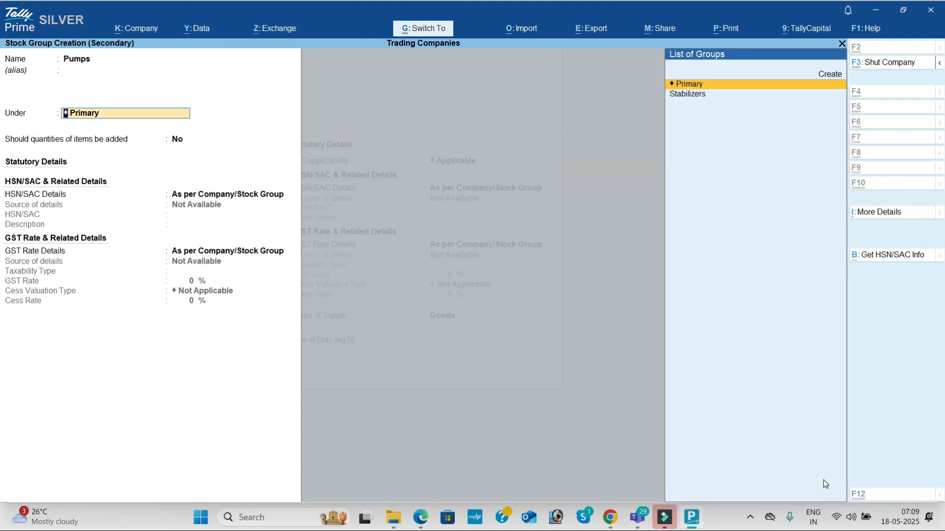
pyautogui.hotkey('ctrl', 'a')
pyautogui.press('Return')
pyautogui.press('Down')
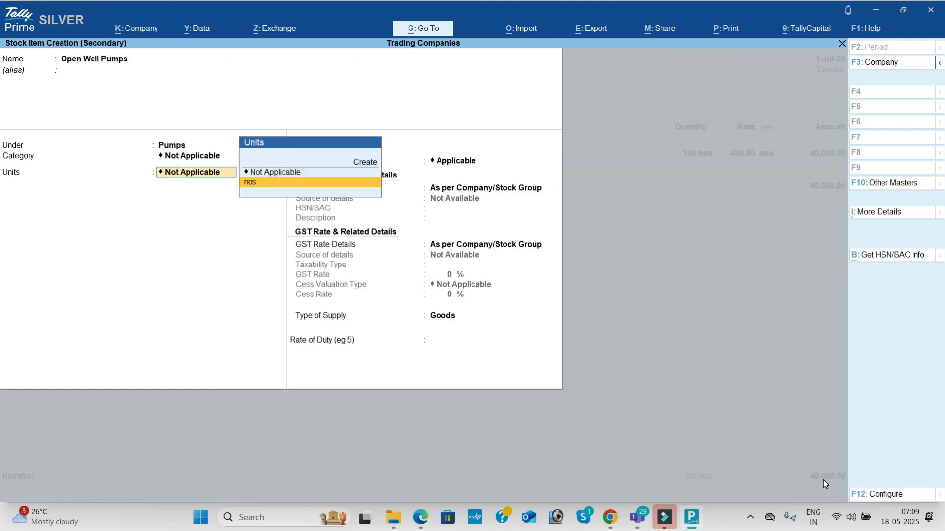
pyautogui.press('Return')
# - Specify the HSN/SAC details directly on the Open Well Pumps item, with code 741288
pyautogui.press('Return')
pyautogui.press('Down')
pyautogui.press('Return')
pyautogui.write('741288')
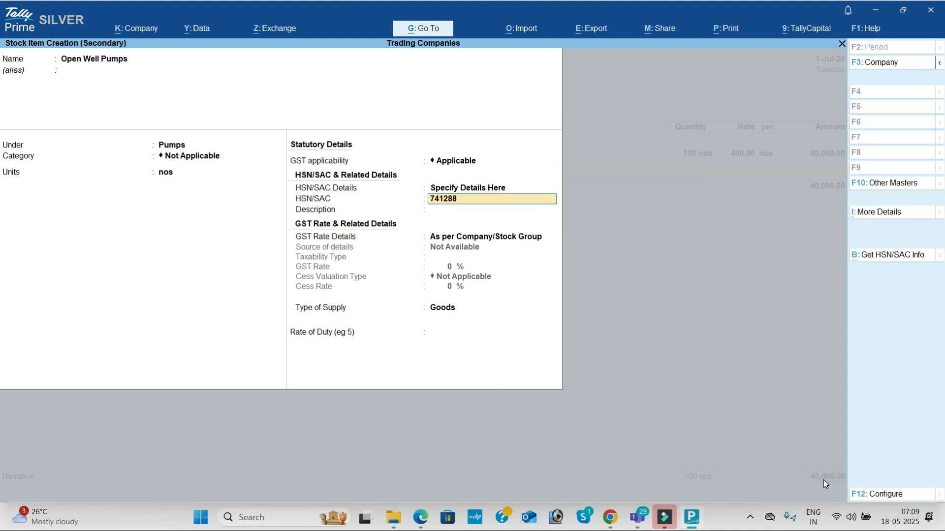
pyautogui.press('Return')
# - Specify a taxable 5% GST rate directly on the Open Well Pumps item, following the PDF, and save the item
pyautogui.press('Return')
pyautogui.press('Return')
pyautogui.press('Return')
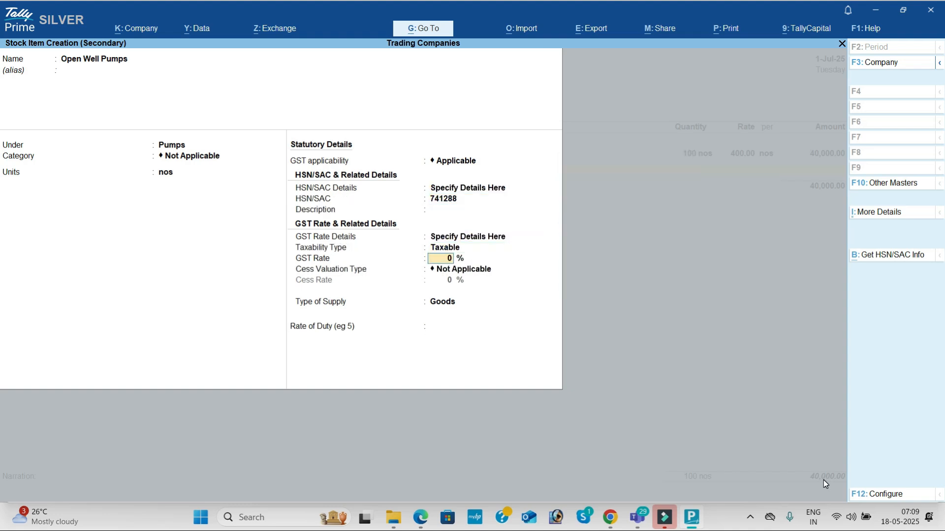
pyautogui.hotkey('alt', 'Tab')
pyautogui.hotkey('alt', 'Tab')
pyautogui.write('5')
pyautogui.hotkey('alt', 'Tab')
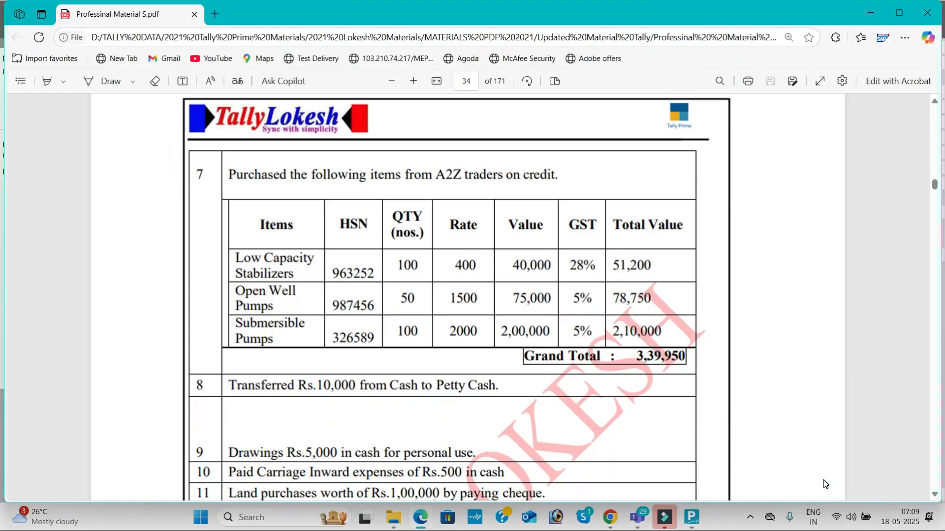
pyautogui.hotkey('alt', 'Tab')
pyautogui.press('Return')
pyautogui.press('Return')
pyautogui.press('Return')
pyautogui.press('Return')
pyautogui.press('Return')
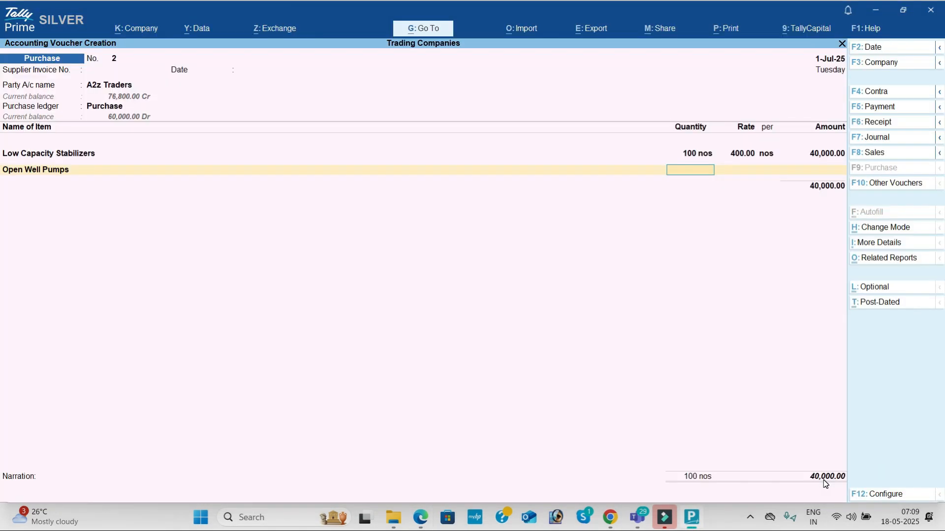
# - Enter a quantity of 50 nos at a rate of 1,500 for the Open Well Pumps line, following the PDF
pyautogui.hotkey('alt', 'Tab')
pyautogui.hotkey('alt', 'Tab')
pyautogui.write('50')
pyautogui.press('Return')
pyautogui.hotkey('alt', 'Tab')
pyautogui.hotkey('alt', 'Tab')
pyautogui.write('1,5')
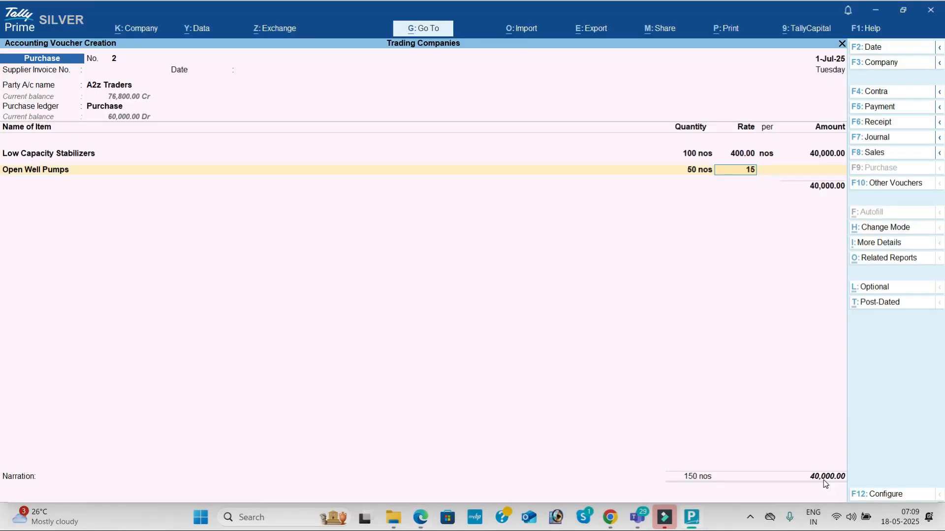
pyautogui.write('00')
pyautogui.press('Return')
pyautogui.press('Return')
pyautogui.press('Return')
# - Start a stock item named Submersible Pumps for the third voucher line, under the Pumps group with units nos
pyautogui.hotkey('alt', 'c')
pyautogui.hotkey('alt', 'Tab')
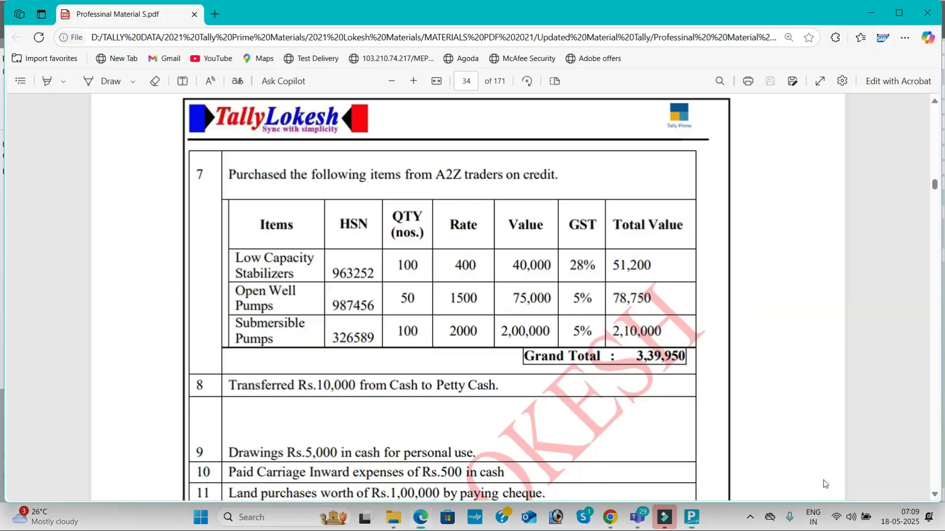
pyautogui.hotkey('alt', 'Tab')
pyautogui.write('Submersible Pump')
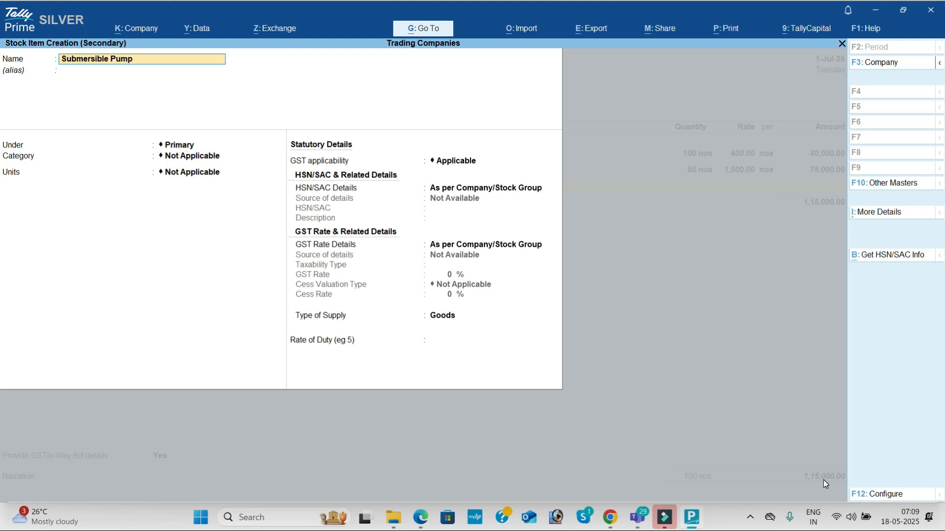
pyautogui.press('Return')
pyautogui.press('Down')
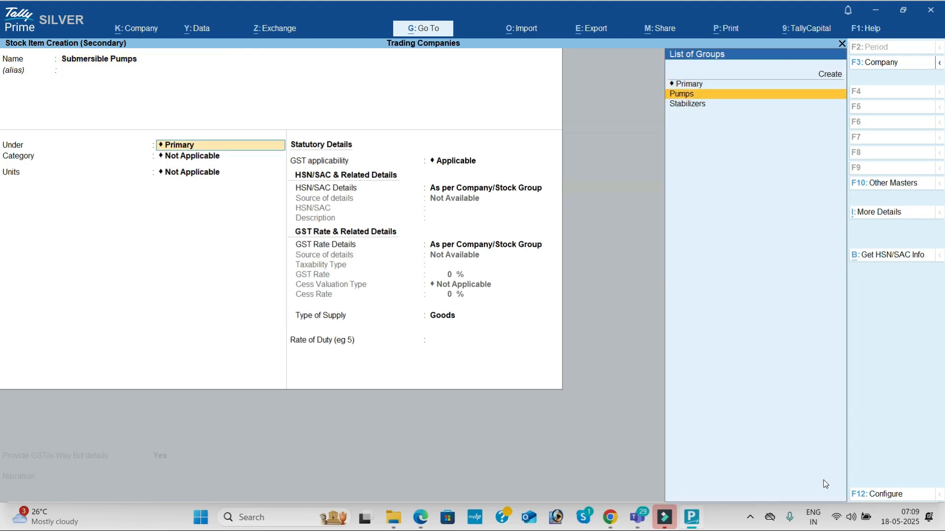
pyautogui.press('Return')
pyautogui.press('Down')
pyautogui.press('Return')
# - Specify the HSN/SAC details directly on the Submersible Pumps item, with code 541259
pyautogui.press('Down')
pyautogui.press('Return')
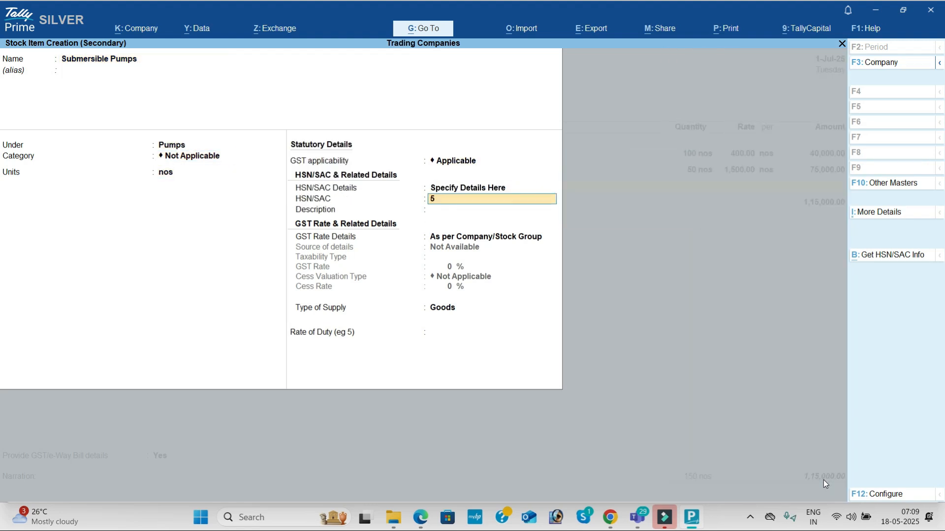
pyautogui.write('541259')
pyautogui.press('Return')
pyautogui.press('Return')
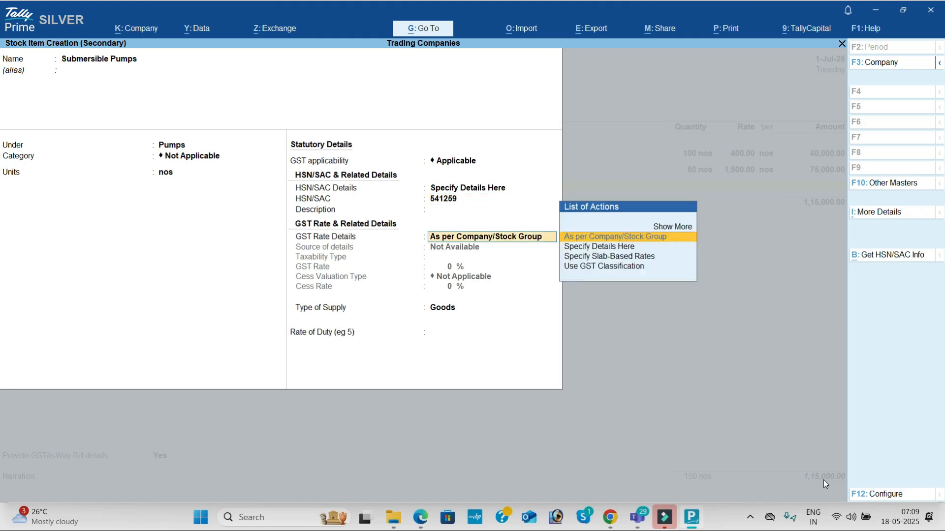
# - Specify a taxable 5% GST rate directly on the Submersible Pumps item and save the item
pyautogui.press('Down')
pyautogui.press('Return')
pyautogui.press('Return')
pyautogui.press('Return')
pyautogui.press('Return')
pyautogui.press('Return')
# - Enter 100 nos at a rate of 2,000 for the Submersible Pumps line, keeping its GST and HSN details as per masters
pyautogui.hotkey('alt', 'Tab')
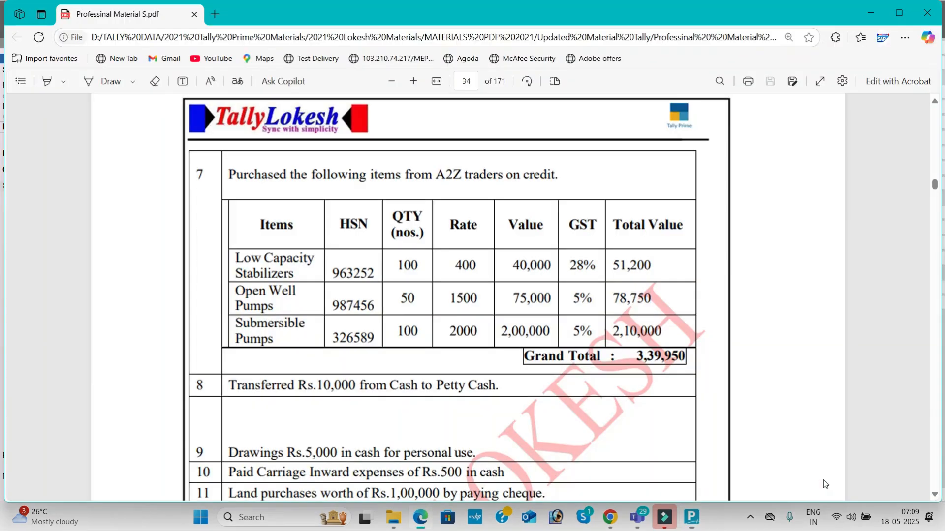
pyautogui.hotkey('alt', 'Tab')
pyautogui.write('100')
pyautogui.press('Return')
pyautogui.hotkey('alt', 'Tab')
pyautogui.hotkey('alt', 'Tab')
pyautogui.write('2,000')
pyautogui.press('Return')
pyautogui.press('Return')
pyautogui.press('Return')
pyautogui.press('Return')
pyautogui.press('Return')
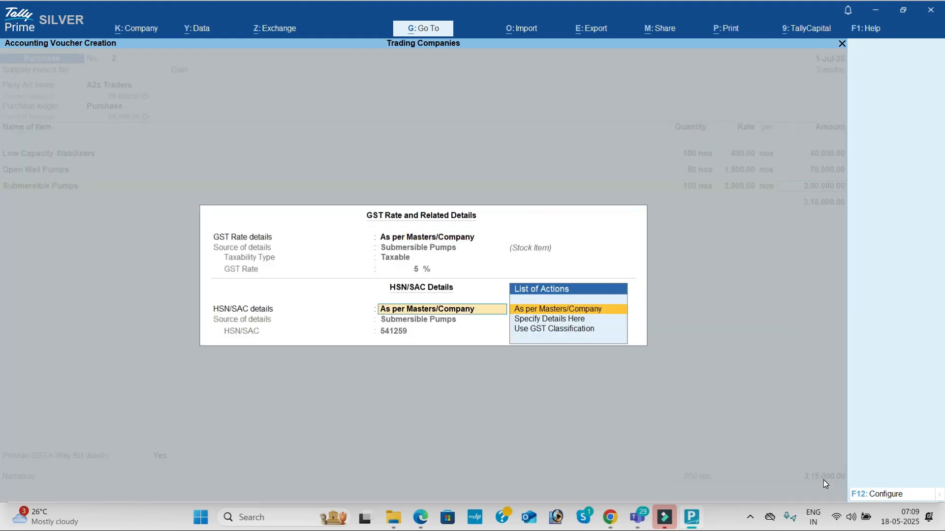
pyautogui.press('Return')
# - Add the CGST and SGST ledgers below the items in the purchase voucher
pyautogui.write('Cg')
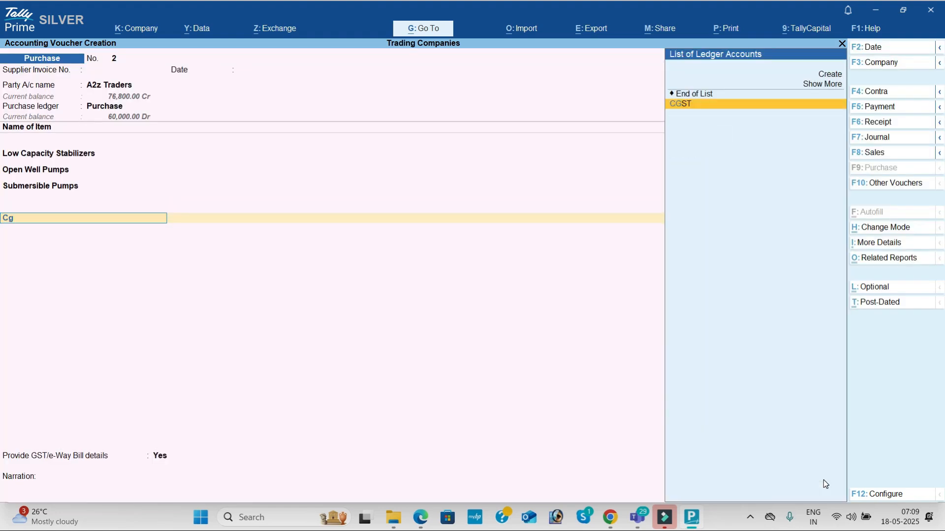
pyautogui.press('Return')
pyautogui.write('s')
pyautogui.press('Return')
pyautogui.press('Return')
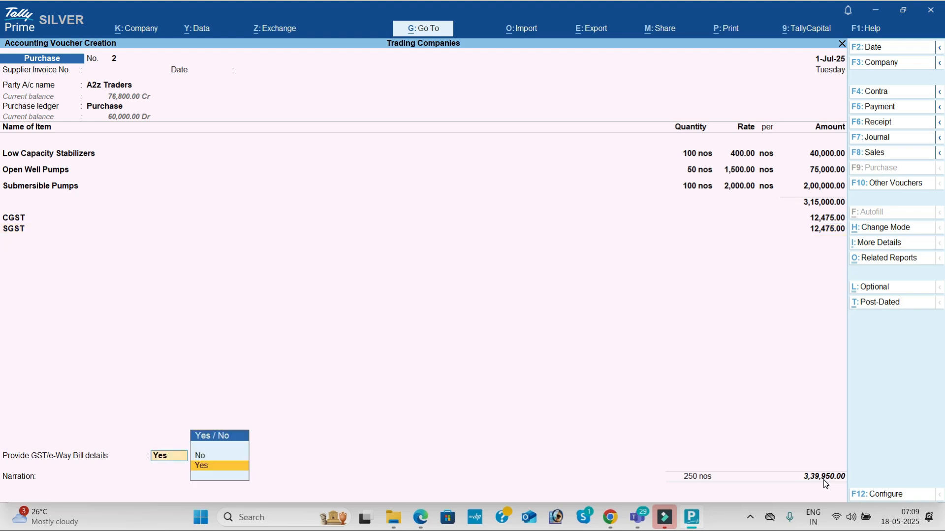
# - Set the GST/e-Way Bill details to No, compare the total with the PDF's grand total, and save the purchase voucher
pyautogui.press('n')
pyautogui.press('Return')
pyautogui.hotkey('alt', 'Tab')
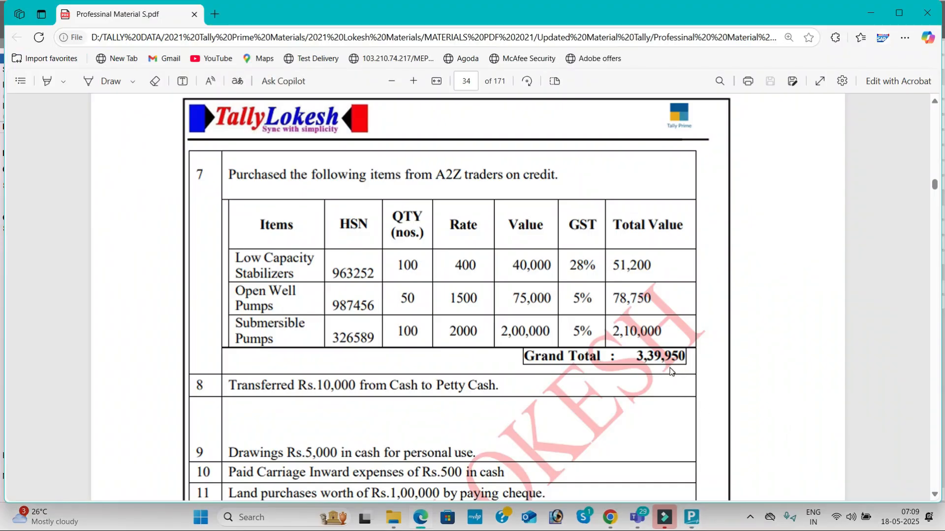
pyautogui.hotkey('alt', 'Tab')
pyautogui.press('Return')
pyautogui.press('Return')
pyautogui.press('Return')
# - Start a contra voucher for the PDF's cash-to-petty-cash transfer, crediting Cash with 5,000
pyautogui.hotkey('alt', 'Tab')
pyautogui.scroll(-1, 751, 424)
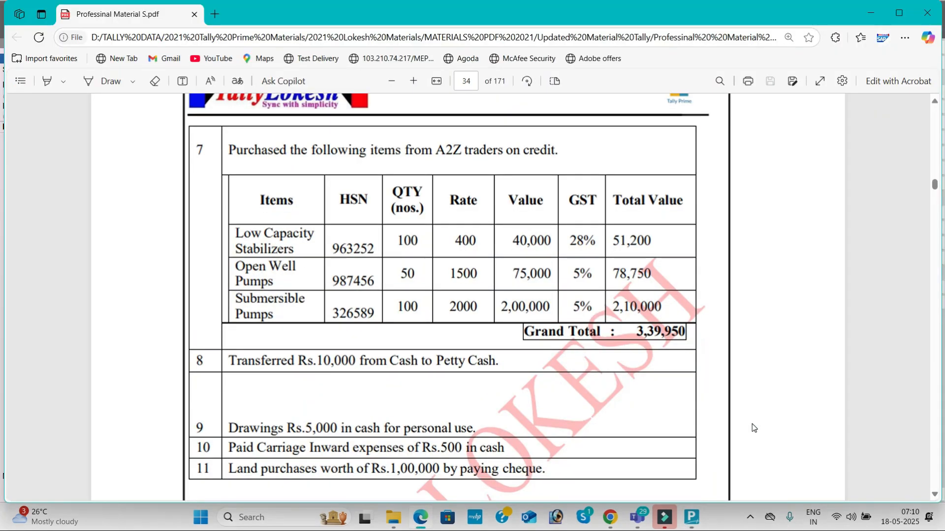
pyautogui.hotkey('alt', 'Tab')
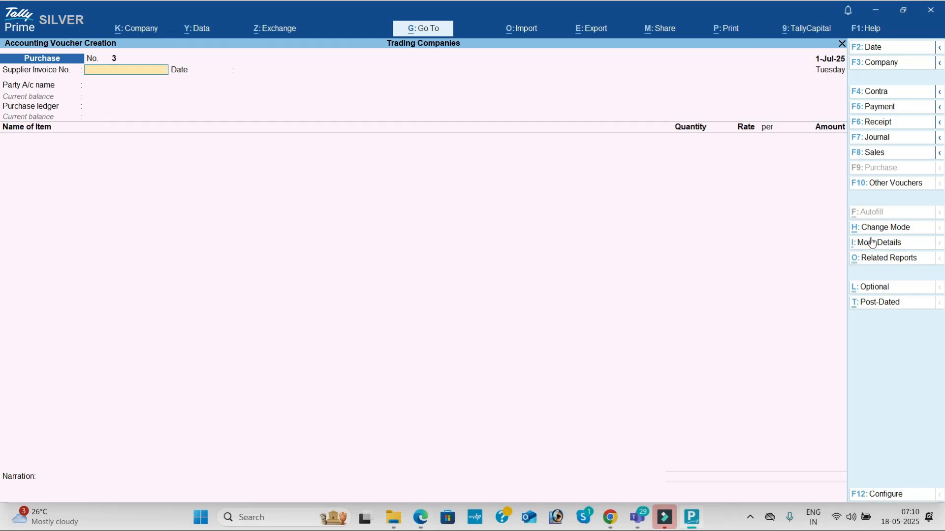
pyautogui.click(896, 92)
pyautogui.press('Return')
pyautogui.hotkey('alt', 'Tab')
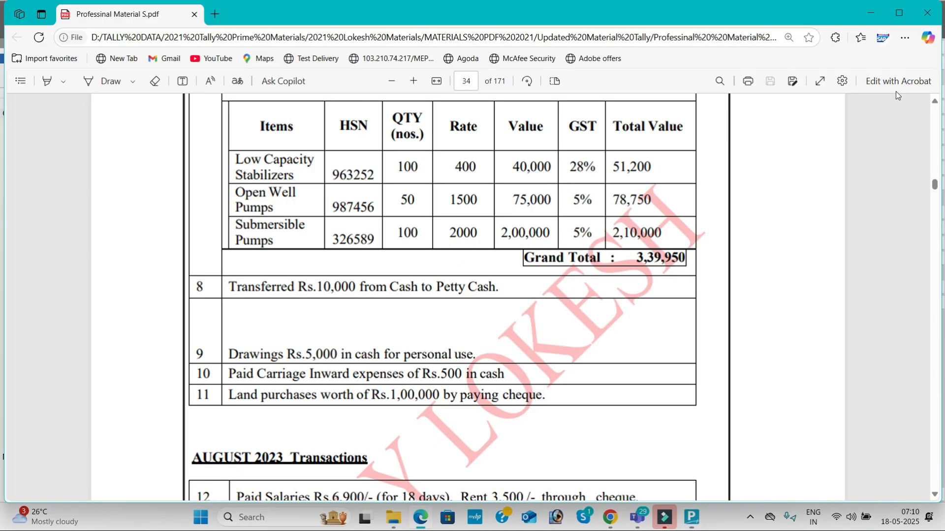
pyautogui.hotkey('alt', 'Tab')
pyautogui.write('10000')
pyautogui.press('Return')
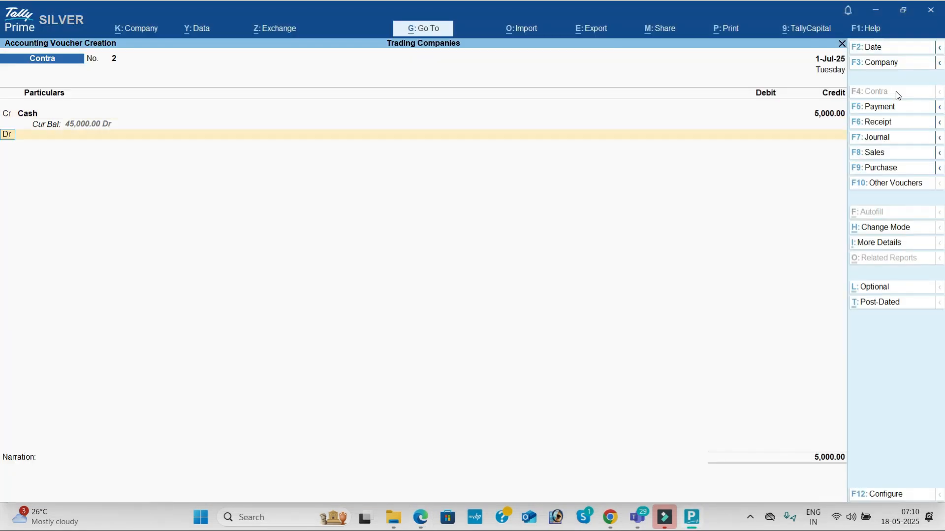
# - Create a ledger named Petty Cash under Cash-in-Hand for the debit line of the contra voucher
pyautogui.hotkey('alt', 'c')
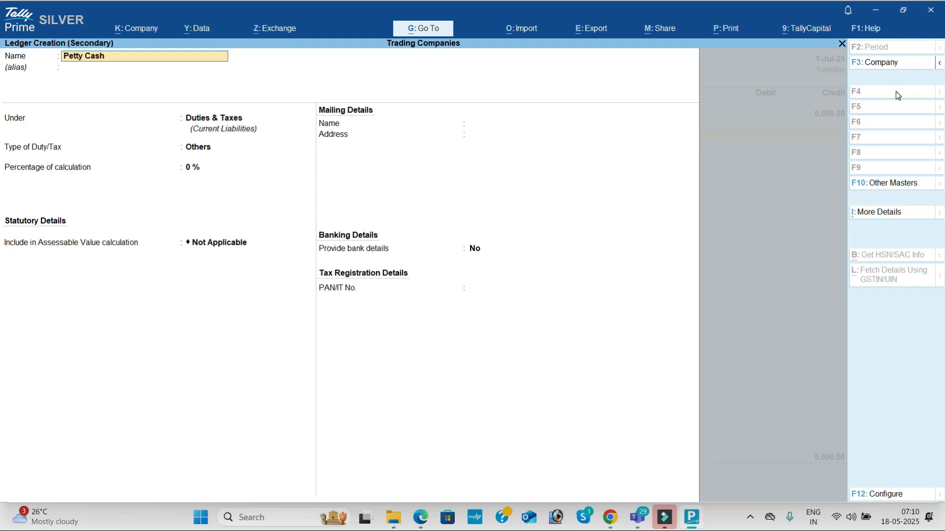
pyautogui.press('Return')
pyautogui.write('Ca')
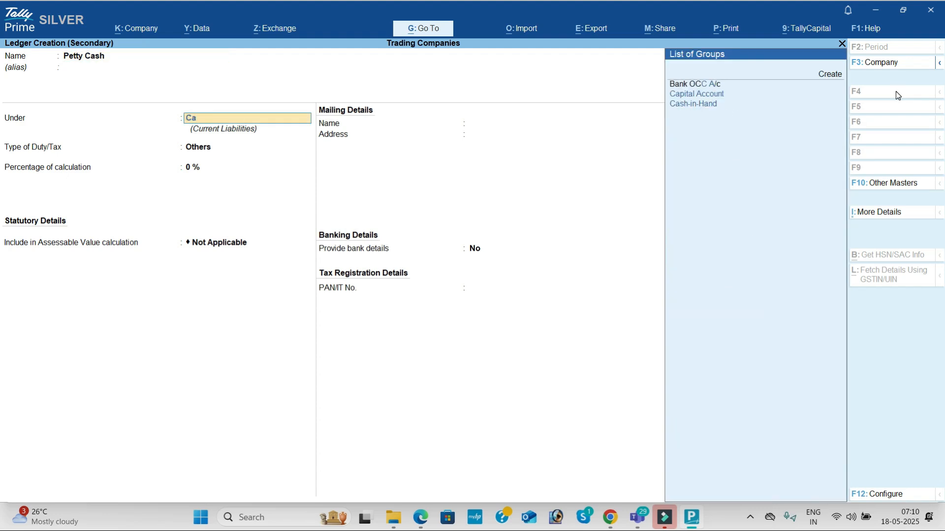
pyautogui.press('Down')
pyautogui.press('Down')
pyautogui.press('Return')
pyautogui.press('Return')
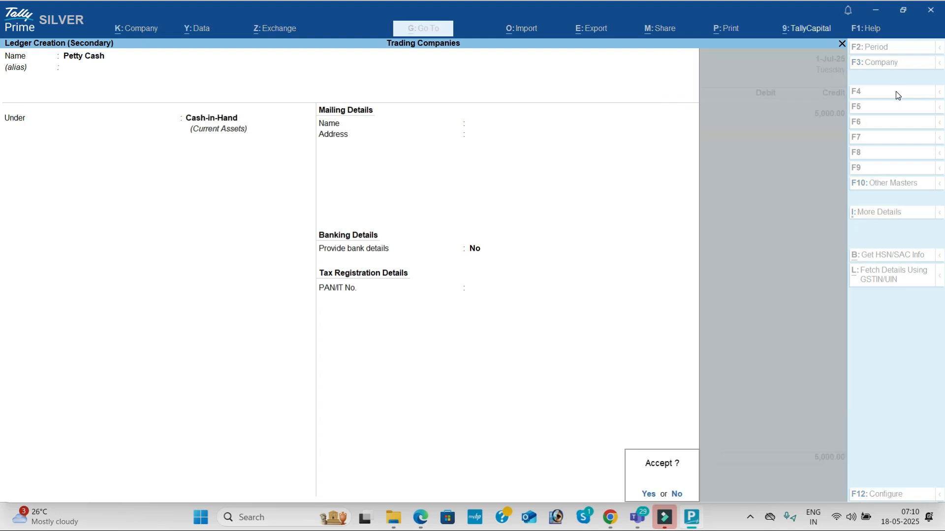
pyautogui.press('Return')
# - Accept the 5,000 debit to Petty Cash and save the contra voucher
pyautogui.press('Return')
pyautogui.press('Return')
pyautogui.press('Return')
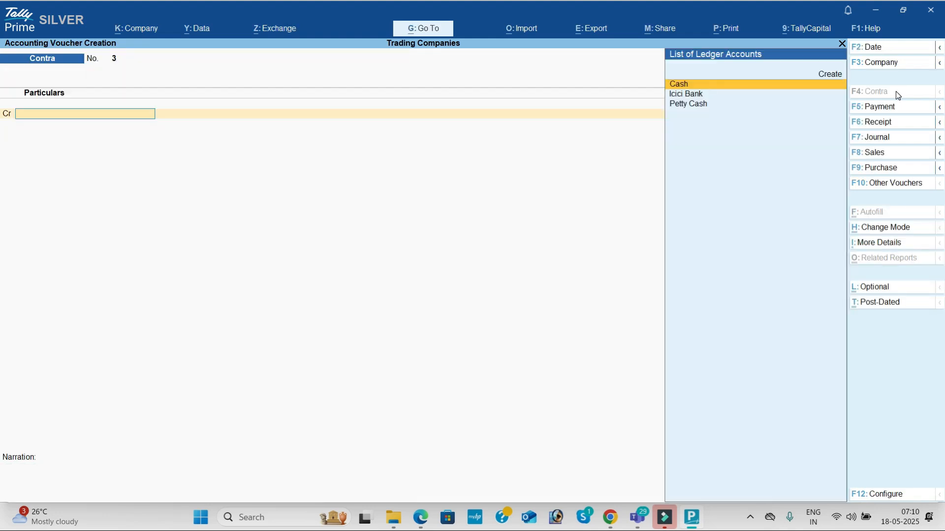
# - Start a payment voucher for the next PDF transaction and create a Drawings ledger under Capital Account for its debit line
pyautogui.hotkey('alt', 'Tab')
pyautogui.scroll(-3, 896, 91)
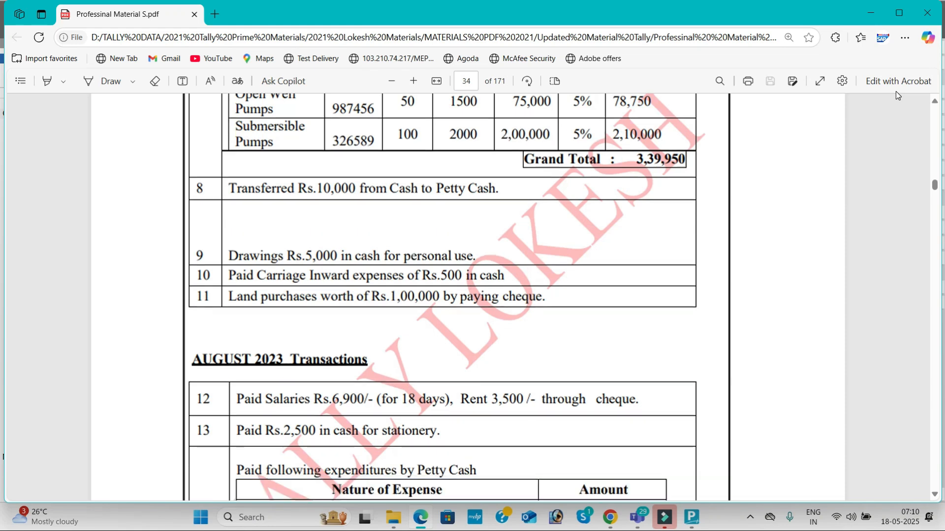
pyautogui.hotkey('alt', 'Tab')
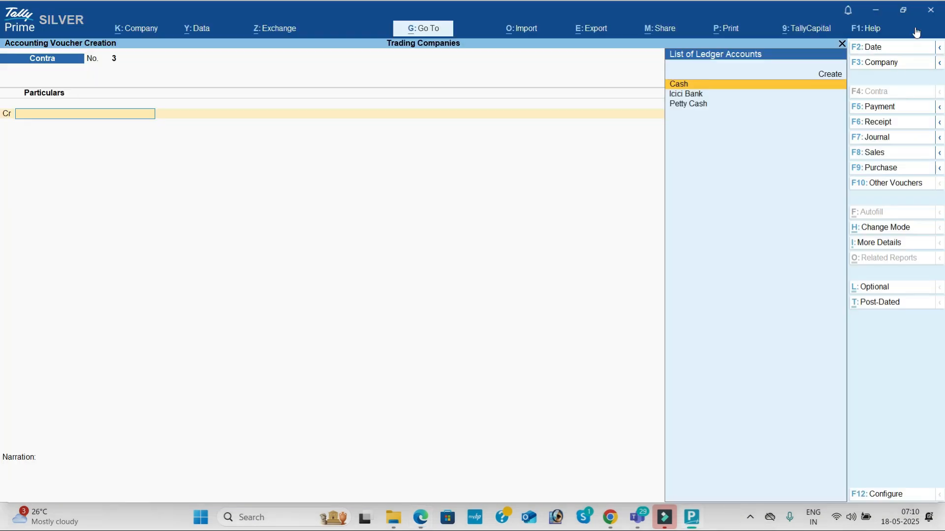
pyautogui.click(893, 109)
pyautogui.hotkey('alt', 'c')
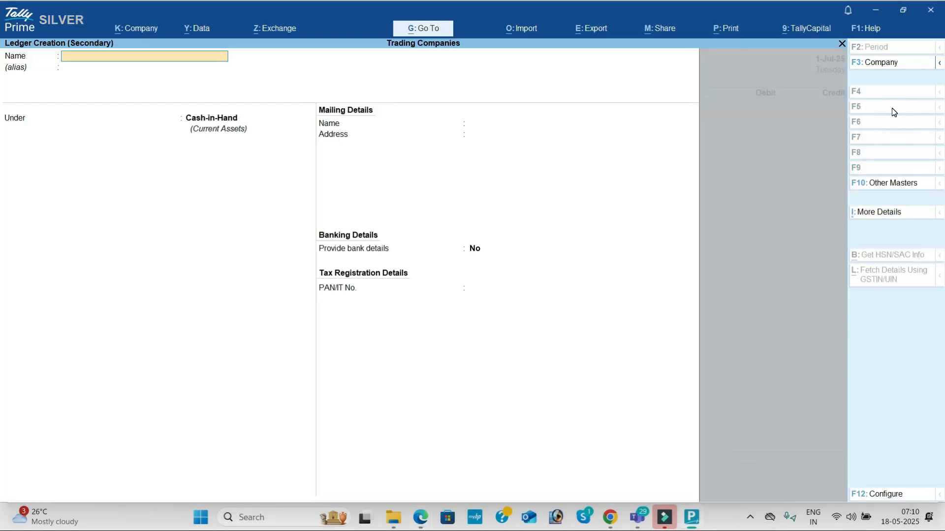
pyautogui.write('Drawings')
pyautogui.press('Return')
pyautogui.write('Ca')
pyautogui.press('Return')
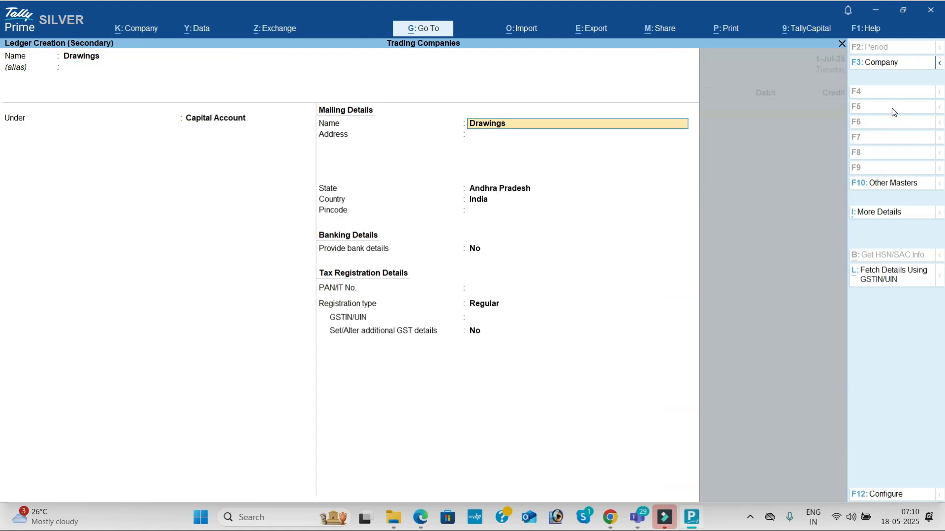
pyautogui.hotkey('ctrl', 'a')
# - Debit Drawings with 5,000 against Cash, following the PDF, and save the payment voucher
pyautogui.hotkey('alt', 'Tab')
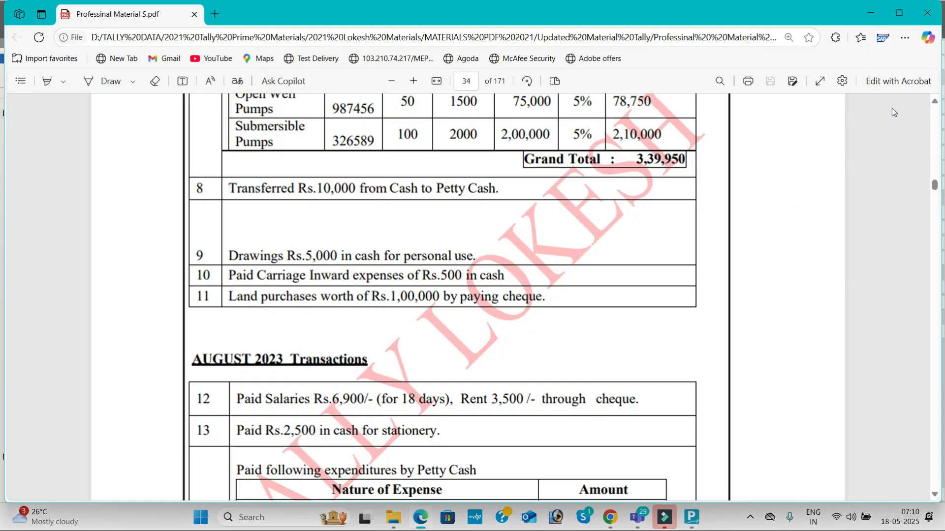
pyautogui.hotkey('alt', 'Tab')
pyautogui.write('5000')
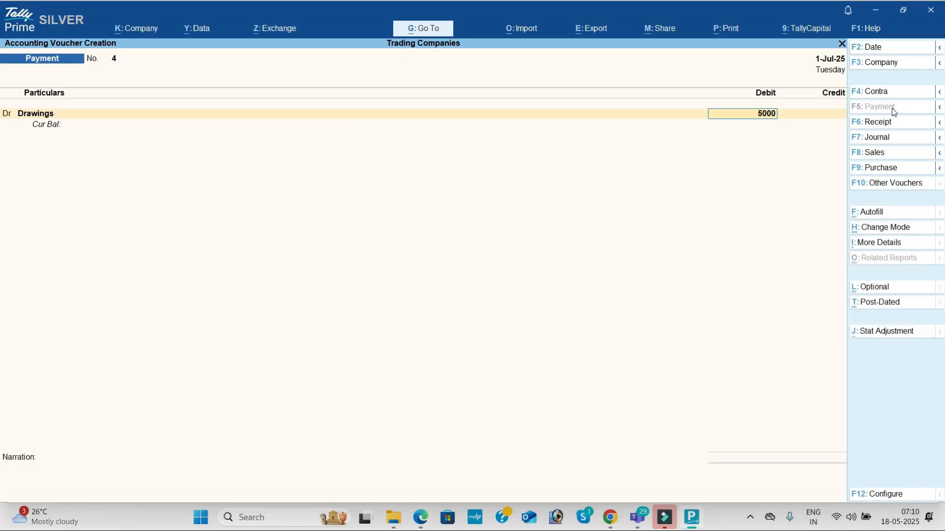
pyautogui.press('Return')
pyautogui.press('Down')
pyautogui.press('Down')
pyautogui.press('Return')
pyautogui.press('Return')
pyautogui.press('Return')
pyautogui.press('Return')
# - Create a ledger named Carriage Inwards under Direct Expenses for the debit line of the next payment voucher, following the PDF
pyautogui.hotkey('alt', 'Tab')
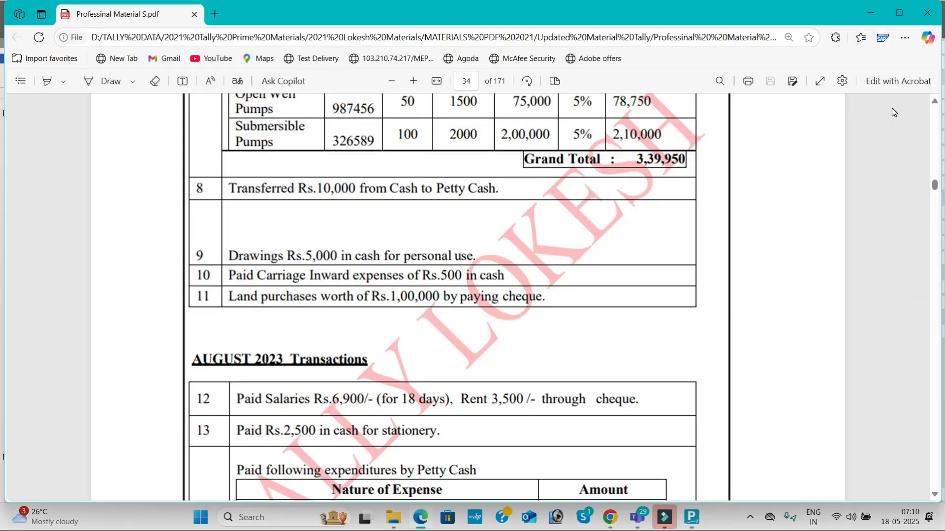
pyautogui.hotkey('alt', 'Tab')
pyautogui.hotkey('alt', 'c')
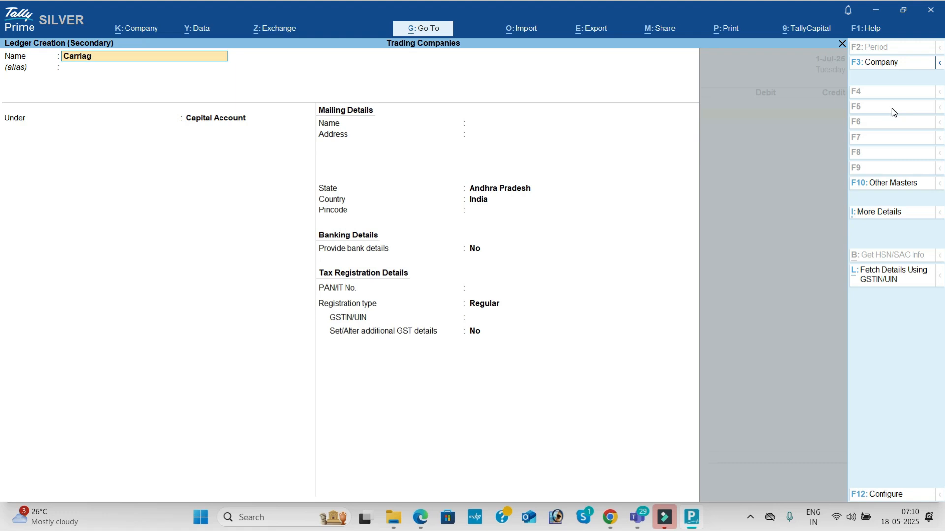
pyautogui.write('Carriage Inwards')
pyautogui.press('Return')
pyautogui.press('Return')
pyautogui.write('Dir')
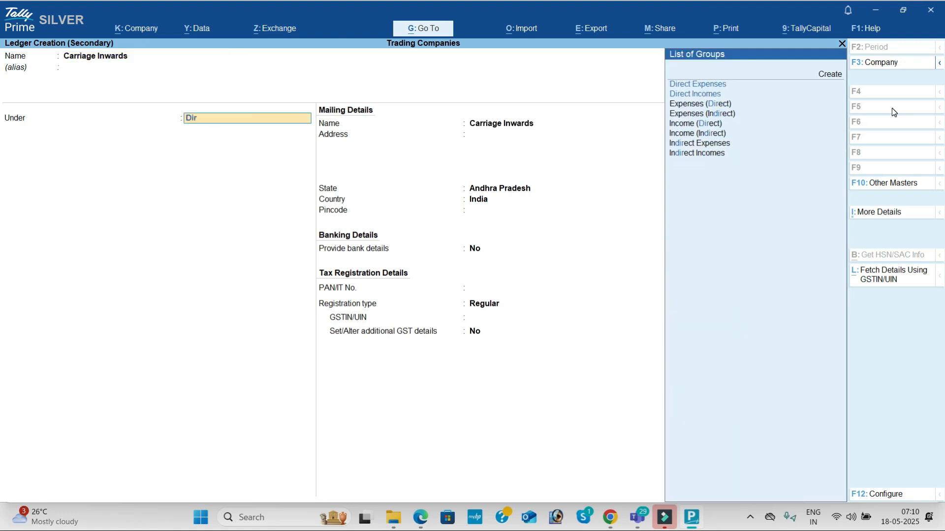
pyautogui.press('Return')
pyautogui.hotkey('ctrl', 'a')
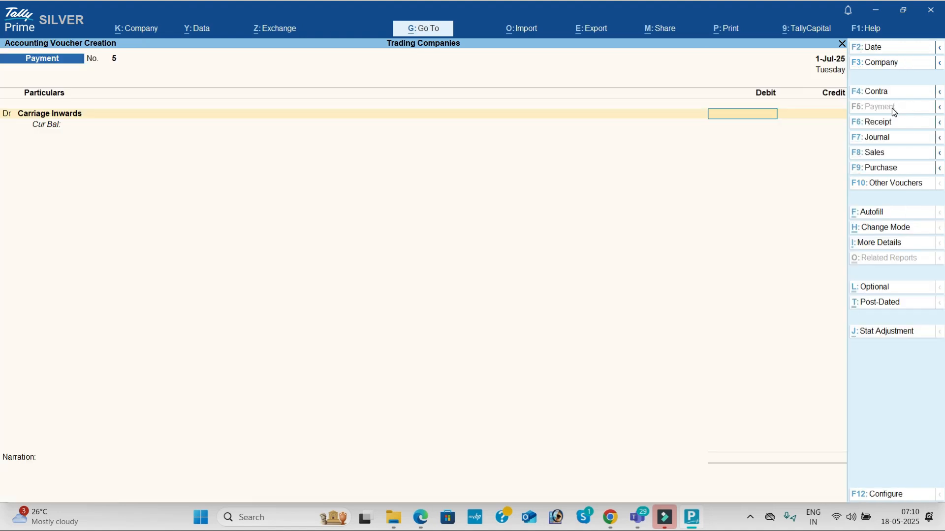
# - Debit Carriage Inwards with 500 against Cash, save the payment voucher, and return to the PDF's transaction list
pyautogui.hotkey('alt', 'Tab')
pyautogui.hotkey('alt', 'Tab')
pyautogui.write('500')
pyautogui.press('Return')
pyautogui.press('Return')
pyautogui.press('Down')
pyautogui.press('Down')
pyautogui.press('Down')
pyautogui.press('Return')
pyautogui.press('Return')
pyautogui.press('Return')
pyautogui.press('Return')
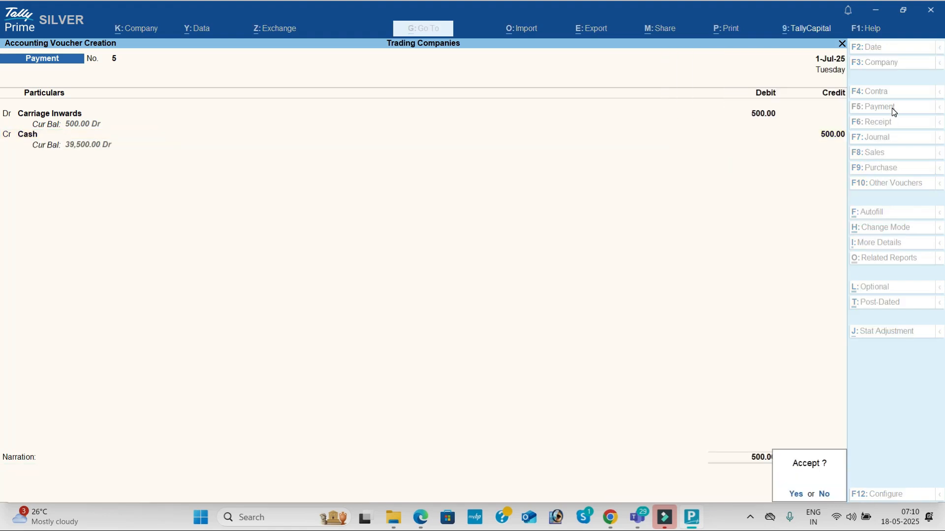
pyautogui.hotkey('alt', 'Tab')
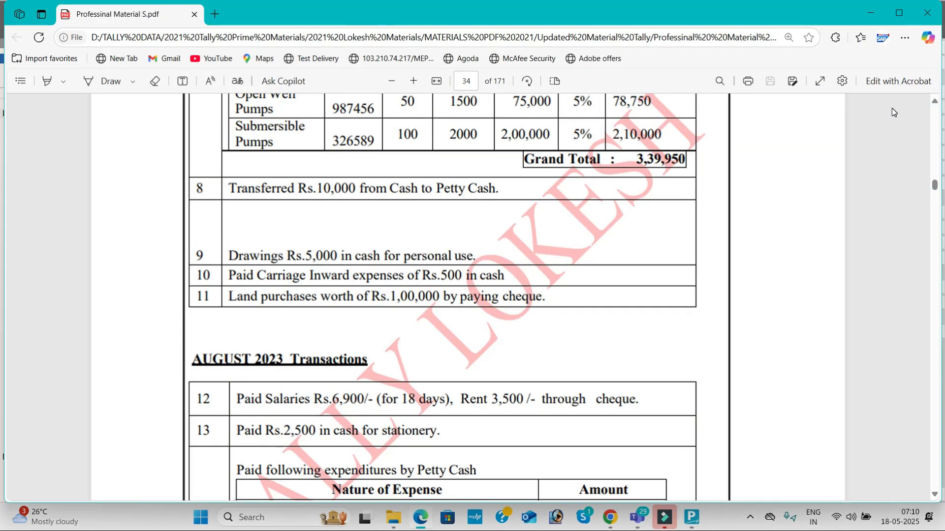
# - Create a ledger named Land under Fixed Assets for the debit line of the next payment voucher
pyautogui.hotkey('alt', 'Tab')
pyautogui.hotkey('alt', 'c')
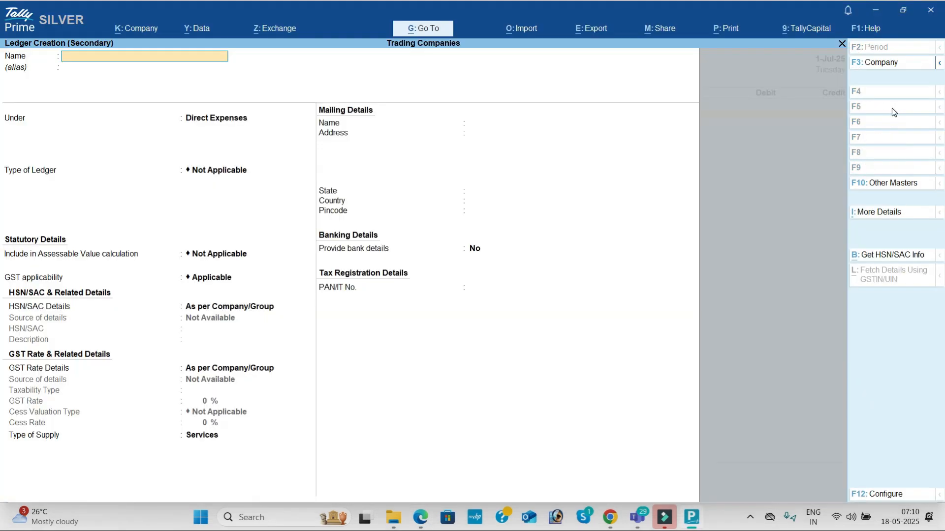
pyautogui.press('Return')
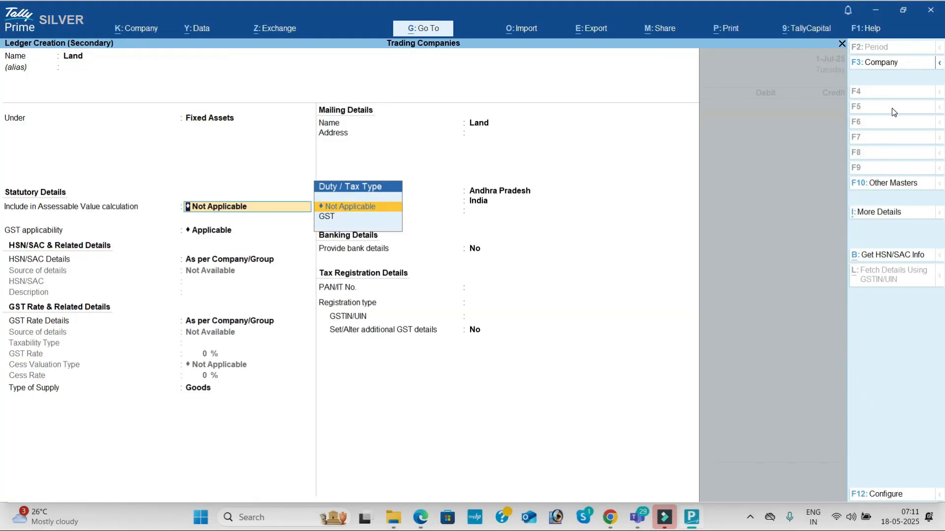
pyautogui.hotkey('ctrl', 'a')
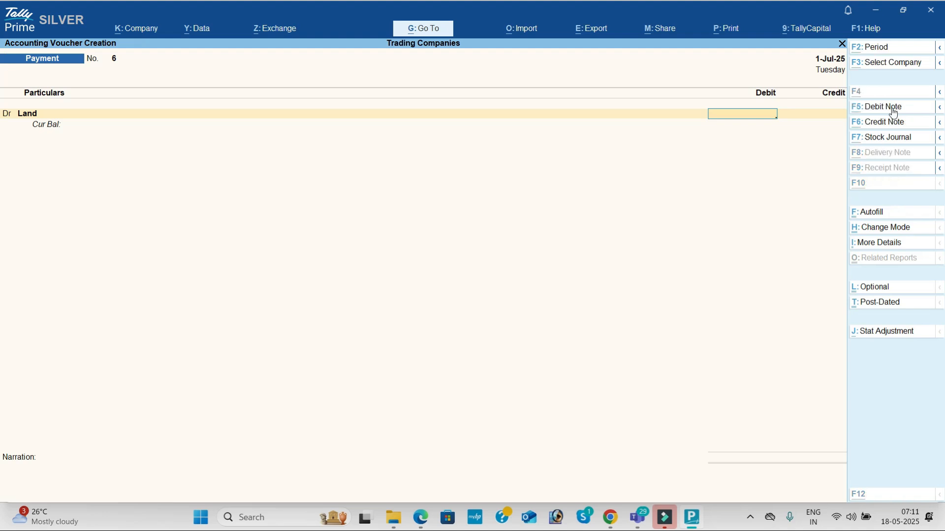
# - Debit Land with 1,00,000 against Icici Bank, following the PDF, then save the payment voucher and leave voucher entry
pyautogui.hotkey('alt', 'Tab')
pyautogui.hotkey('alt', 'Tab')
pyautogui.write('1,00,000')
pyautogui.press('Return')
pyautogui.hotkey('ctrl', 'a')
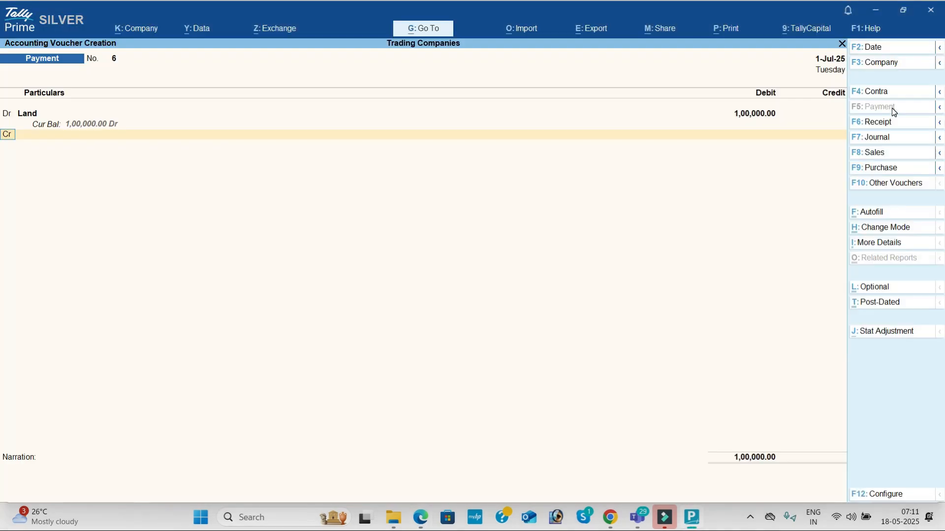
pyautogui.write('i')
pyautogui.press('Return')
pyautogui.press('Return')
pyautogui.press('Return')
pyautogui.press('Return')
pyautogui.press('Return')
pyautogui.press('Return')
pyautogui.press('Return')
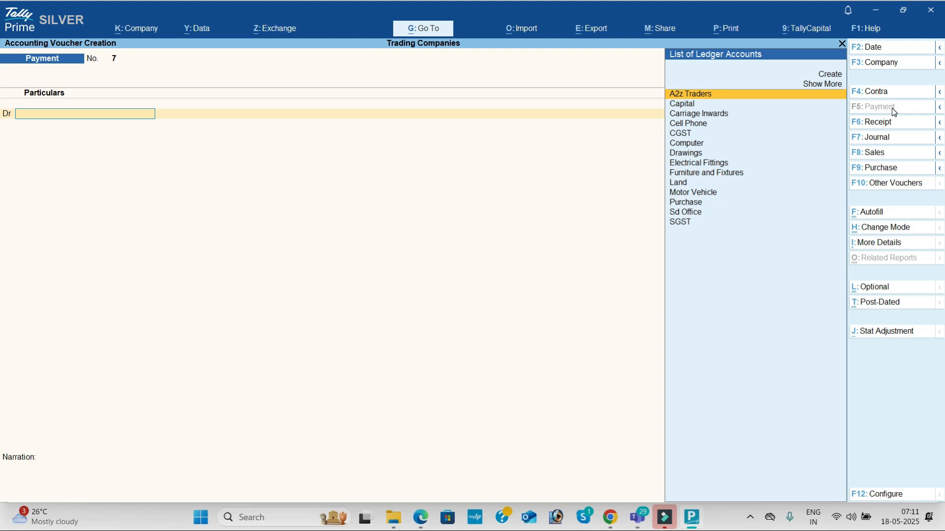
pyautogui.press('Escape')
# - Review the 1-Jul-25 vouchers in the Day Book and return to the Gateway of Tally
pyautogui.press('Down')
pyautogui.press('Return')
pyautogui.press('Down')
pyautogui.press('Down')
pyautogui.press('Down')
pyautogui.press('Down')
pyautogui.press('Down')
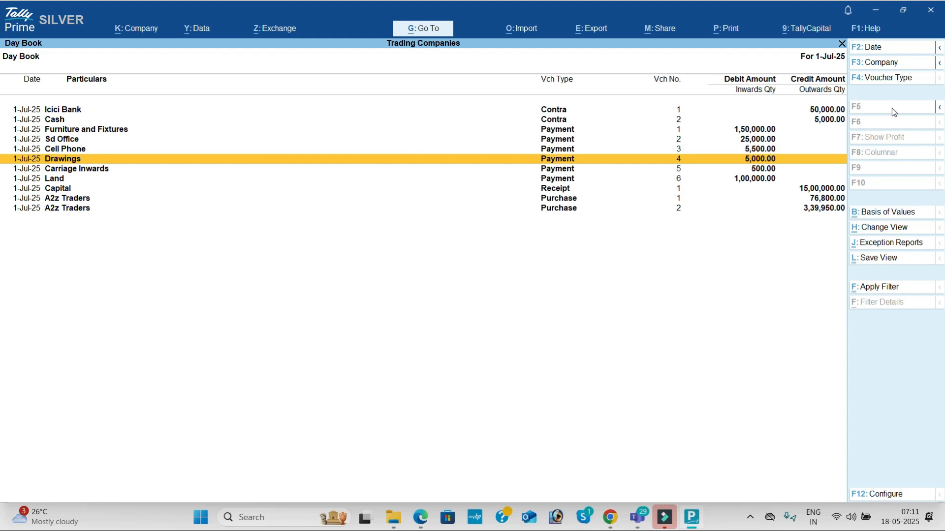
pyautogui.press('Escape')
# - Examine the Profit & Loss A/c in its detailed format, including the closing stock and nett loss lines
pyautogui.press('Down')
pyautogui.press('Down')
pyautogui.press('Down')
pyautogui.press('Down')
pyautogui.press('Return')
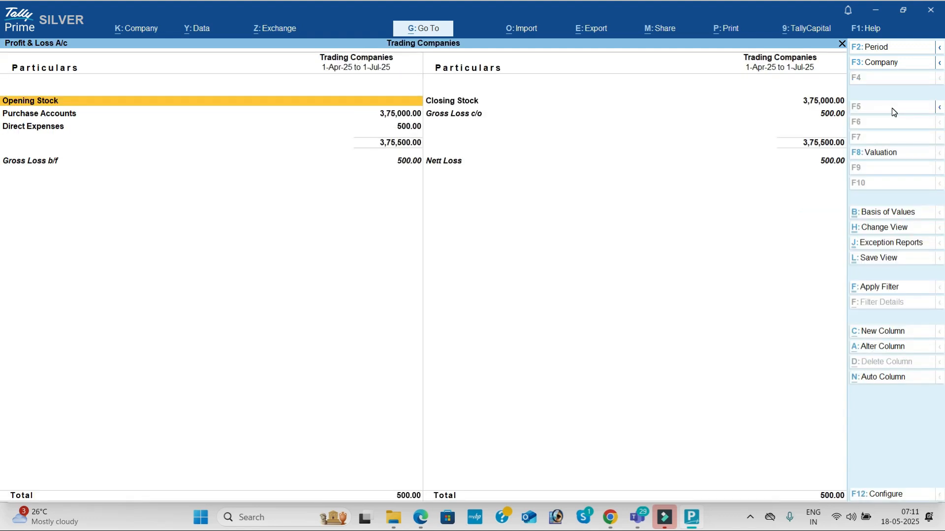
pyautogui.press('Down')
pyautogui.press('Down')
pyautogui.press('Right')
pyautogui.press('Down')
pyautogui.press('Down')
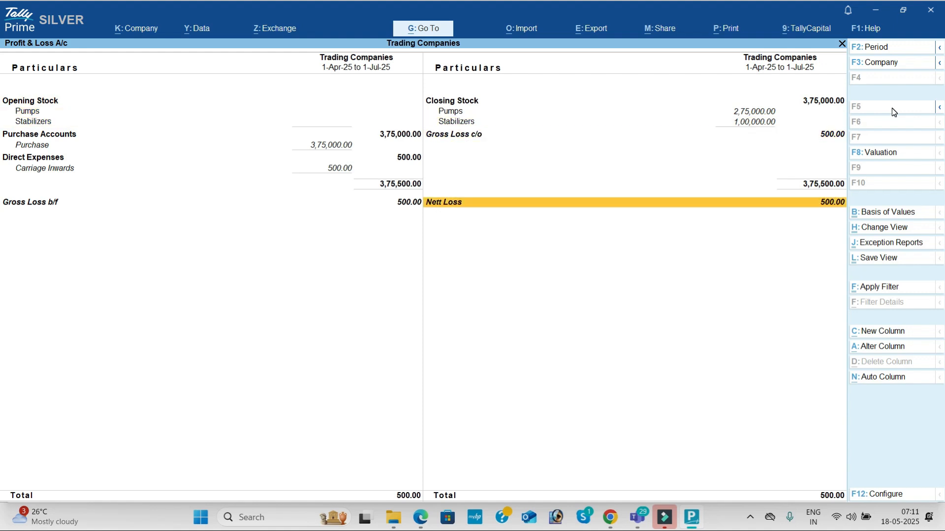
# - Find the Module-2 Profit & Loss answer for July Month in the PDF to compare it with the report
pyautogui.hotkey('alt', 'Tab')
pyautogui.scroll(-6, 891, 108)
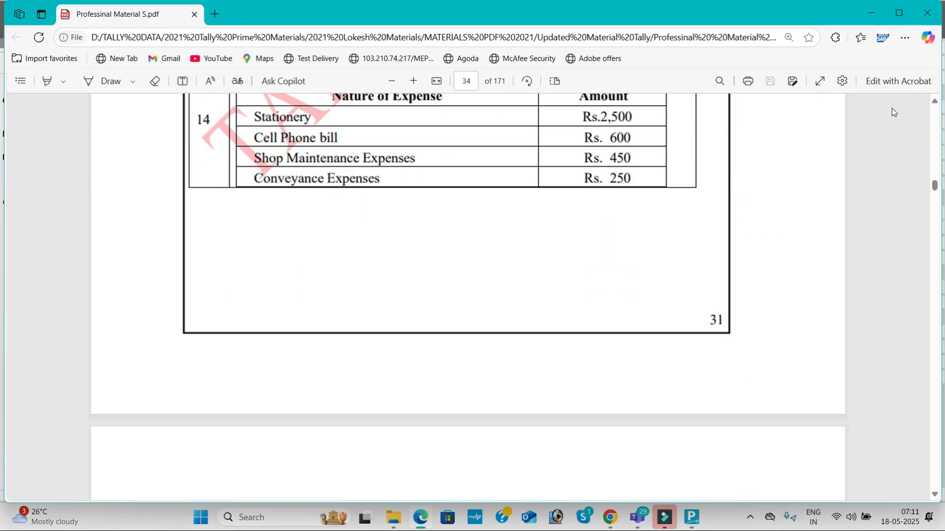
pyautogui.scroll(-2, 892, 108)
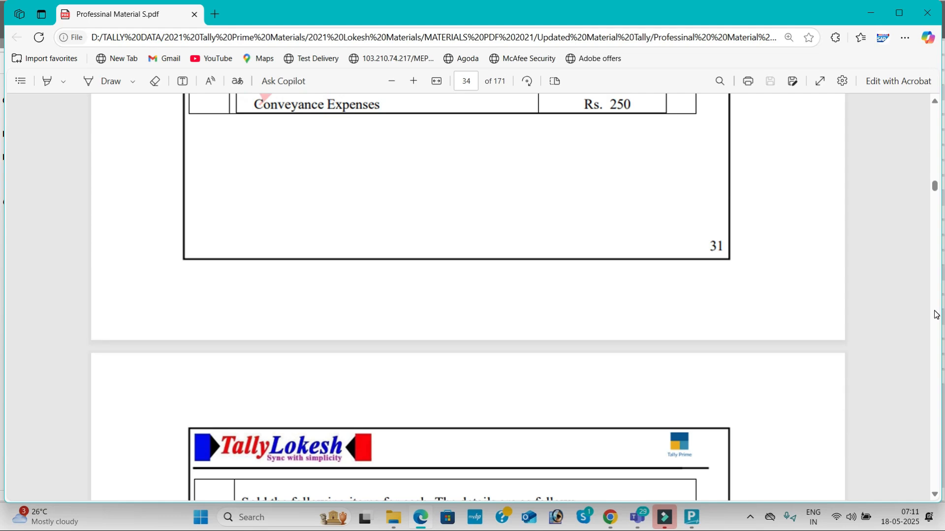
pyautogui.scroll(-20, 936, 315)
pyautogui.scroll(-20, 936, 315)
pyautogui.scroll(-20, 936, 315)
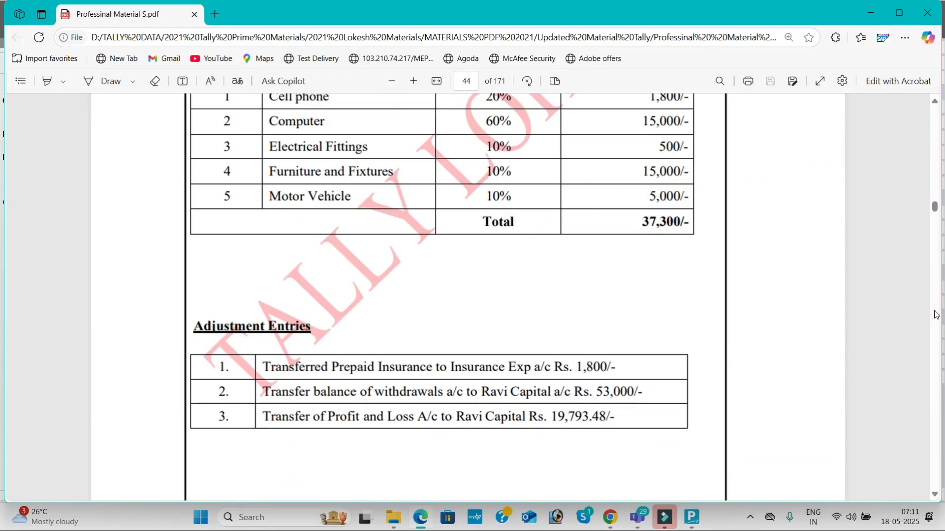
pyautogui.scroll(-6, 936, 315)
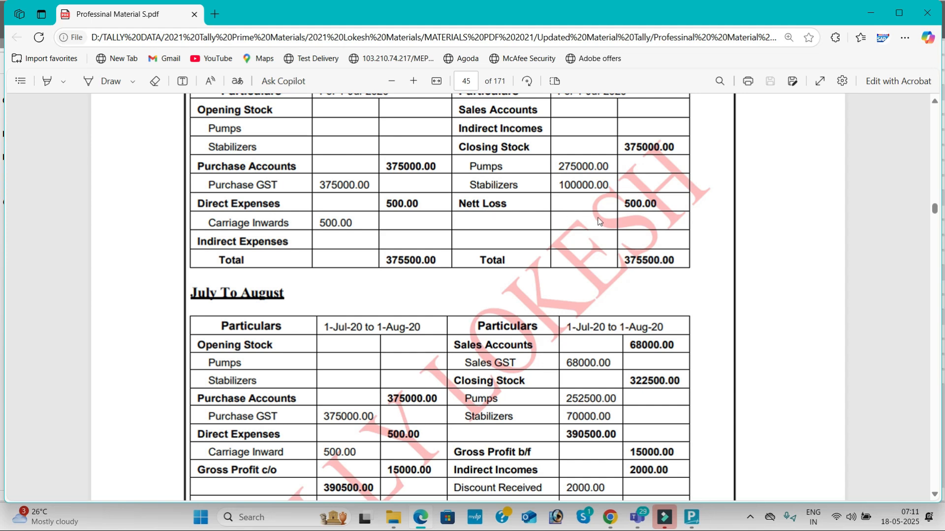
pyautogui.click(935, 104)
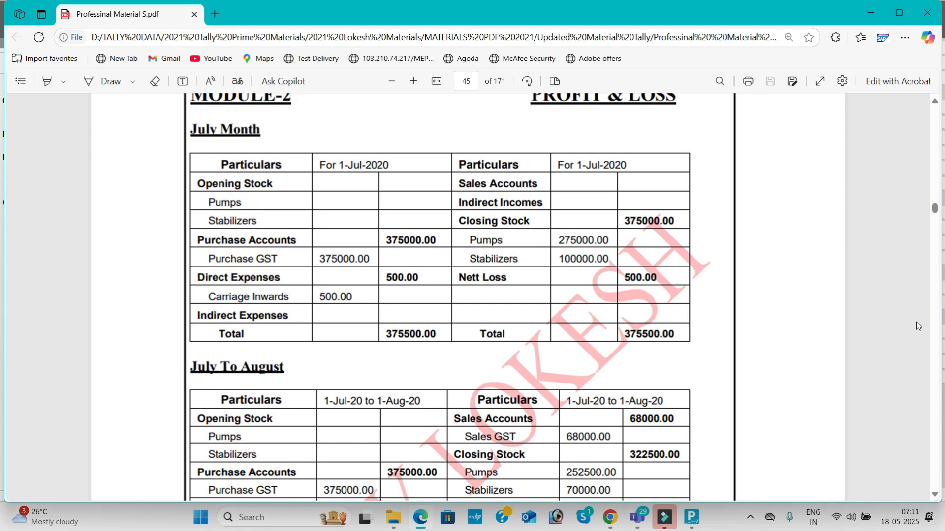
# - Look through the PDF's following answer pages and go back to the August 2023 transactions list
pyautogui.click(934, 335)
pyautogui.click(935, 335)
pyautogui.click(935, 335)
pyautogui.click(935, 336)
pyautogui.click(935, 336)
pyautogui.click(934, 336)
pyautogui.click(935, 336)
pyautogui.click(934, 336)
pyautogui.click(935, 335)
pyautogui.click(935, 336)
pyautogui.click(934, 335)
pyautogui.click(935, 336)
pyautogui.click(934, 335)
pyautogui.click(934, 336)
pyautogui.click(934, 336)
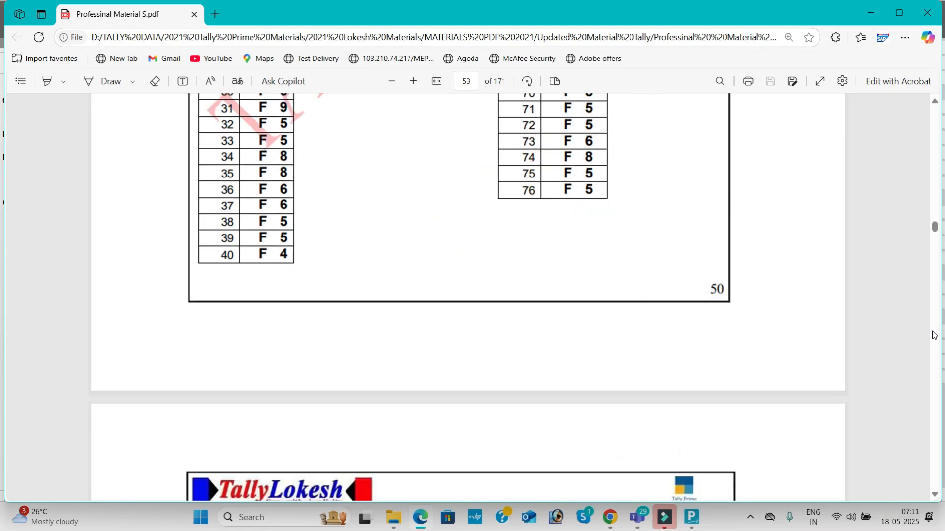
pyautogui.moveTo(934, 227); pyautogui.dragTo(938, 170)
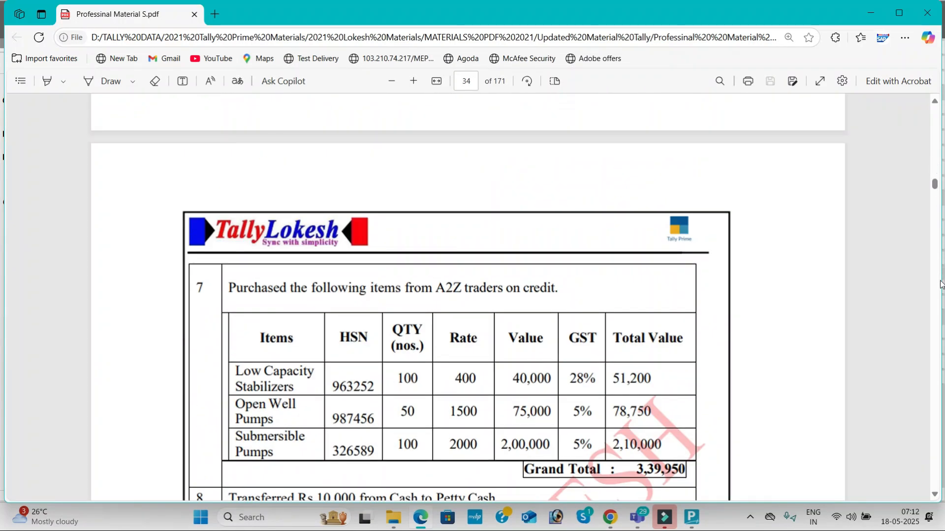
pyautogui.scroll(-10, 940, 285)
pyautogui.click(934, 102)
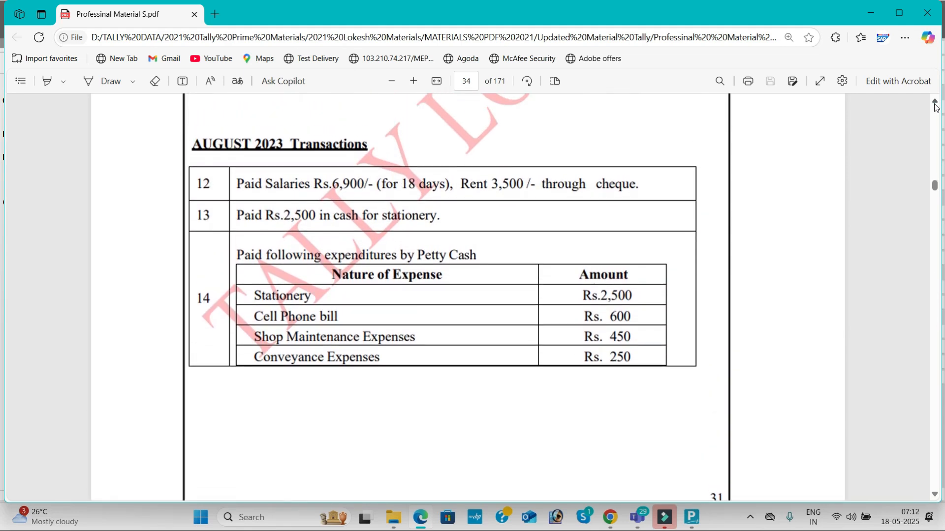
# - Switch back to Tally Prime and examine the Balance Sheet in detailed format
pyautogui.hotkey('alt', 'Tab')
pyautogui.press('Escape')
pyautogui.press('Up')
pyautogui.press('Return')
pyautogui.hotkey('alt', 'F5')
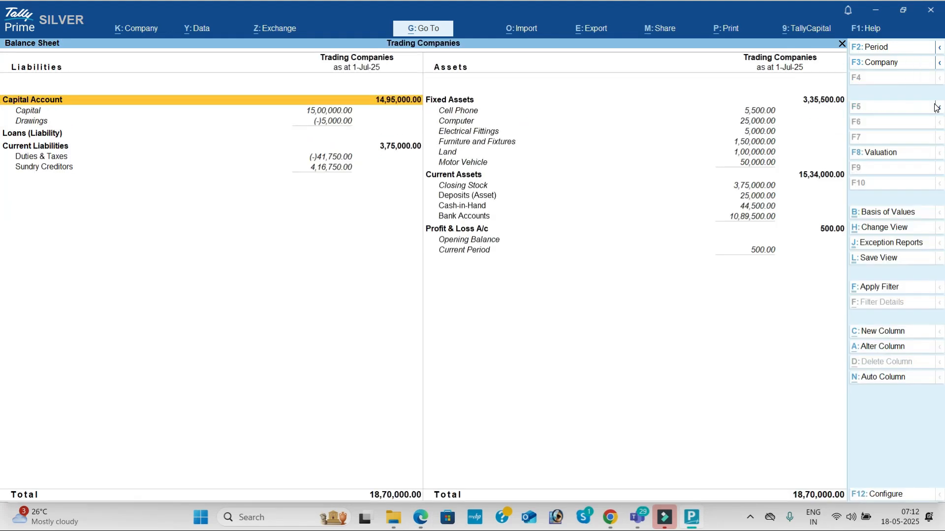
pyautogui.press('Escape')
# - Display the Stock Summary with the individual stock items under Pumps and Stabilizers
pyautogui.press('Down')
pyautogui.press('Down')
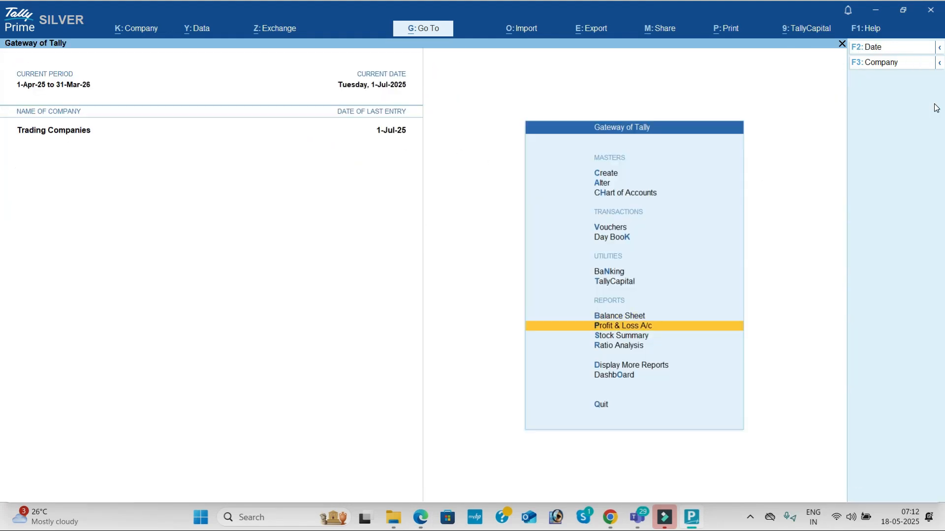
pyautogui.press('Return')
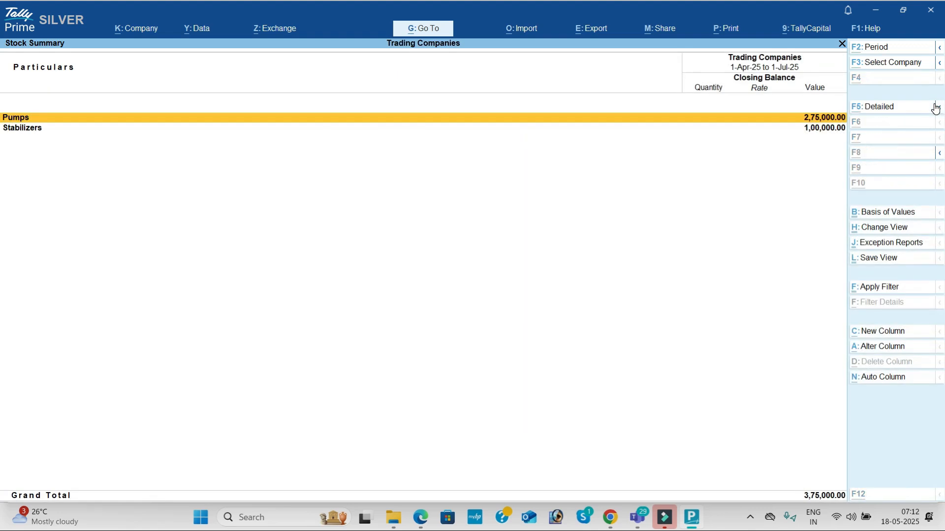
pyautogui.hotkey('alt', 'F5')
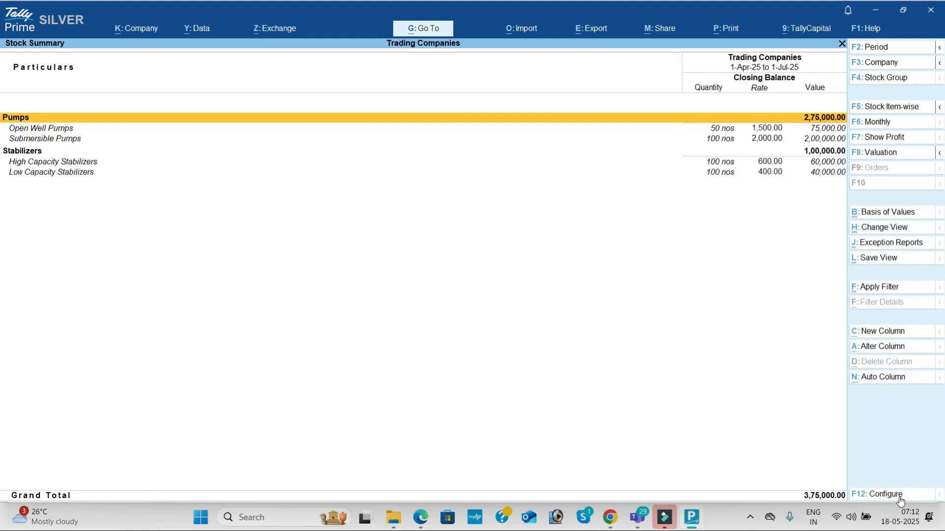
# - Configure the Stock Summary to show Goods Inwards and Goods Outwards, review the columns, and close the report
pyautogui.click(901, 493)
pyautogui.press('Down')
pyautogui.press('Down')
pyautogui.press('Down')
pyautogui.press('Down')
pyautogui.press('Down')
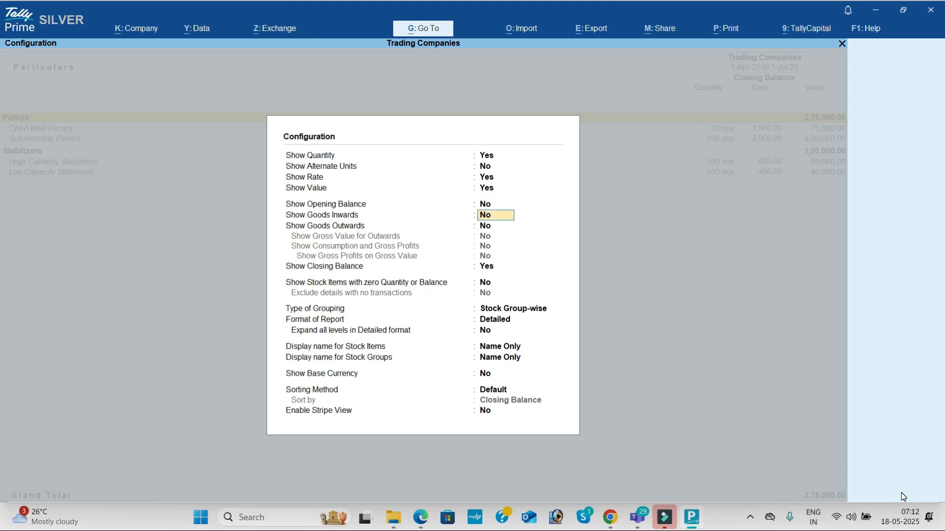
pyautogui.write('yy')
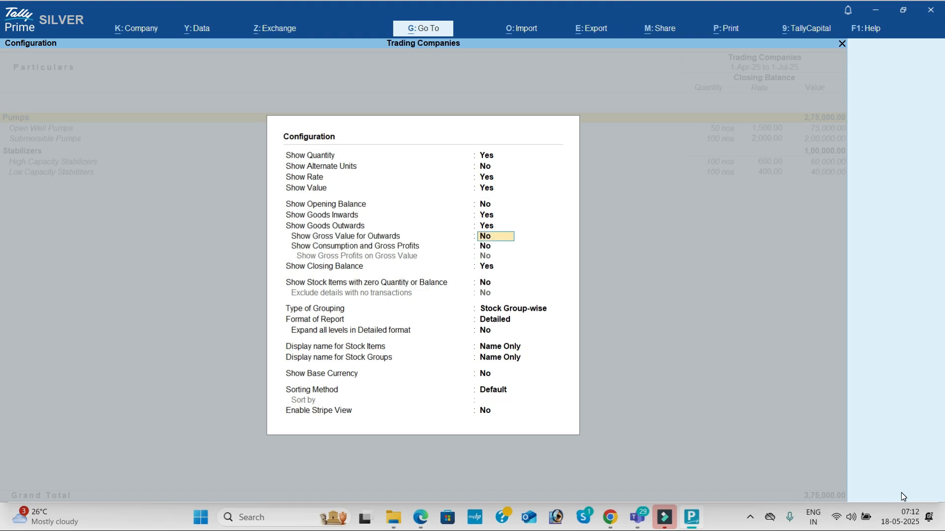
pyautogui.hotkey('ctrl', 'a')
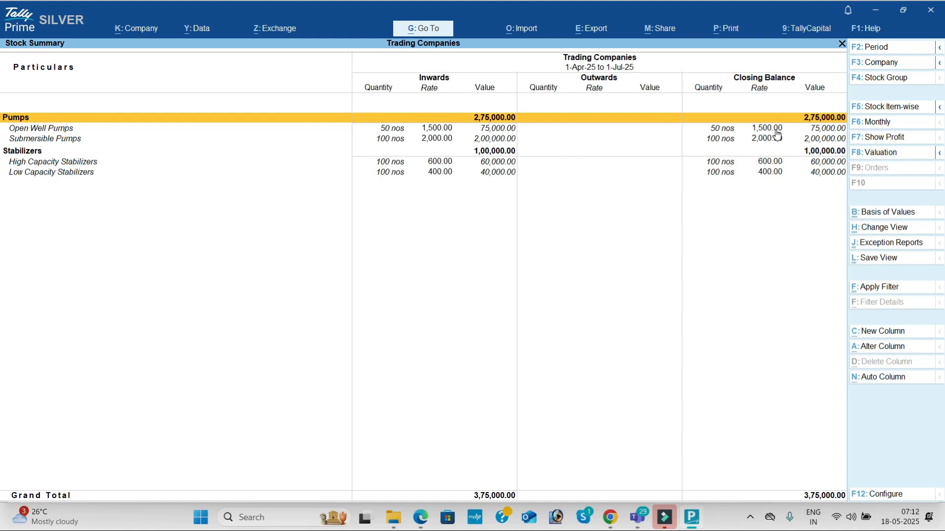
pyautogui.press('Escape')
# - View the company Dashboard's trading, cash/bank, inventory and ratio tiles, then close it
pyautogui.press('Down')
pyautogui.press('Down')
pyautogui.press('Down')
pyautogui.press('Return')
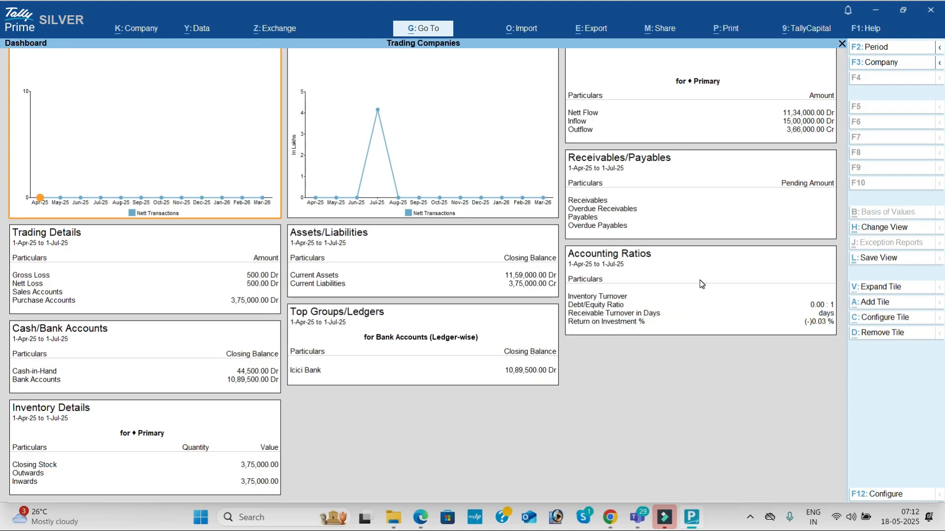
pyautogui.press('Escape')
# - Examine the Trial Balance in detailed format and close it
pyautogui.press('Up')
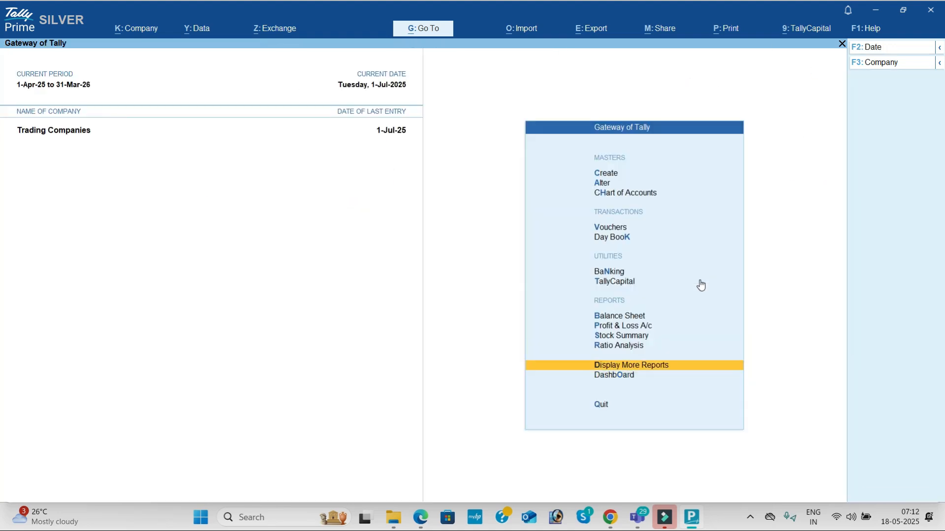
pyautogui.press('Return')
pyautogui.press('Return')
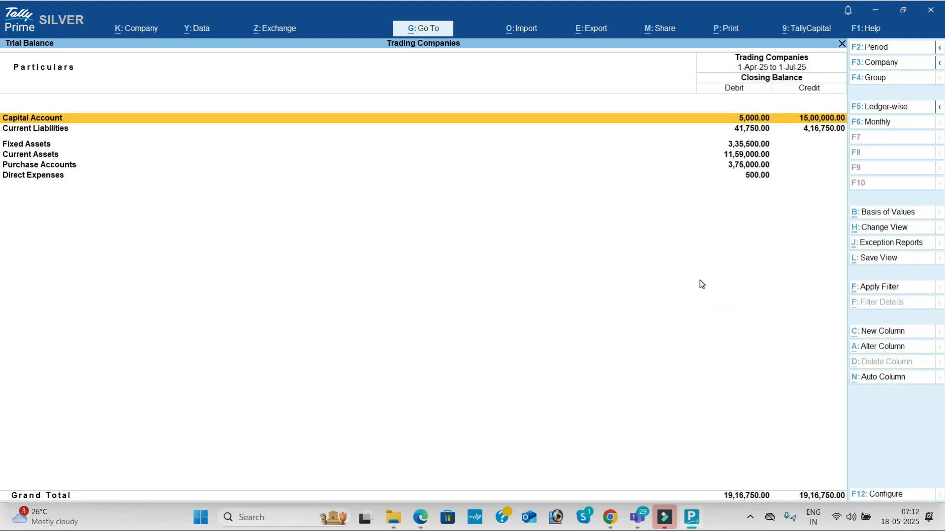
pyautogui.hotkey('alt', 'F5')
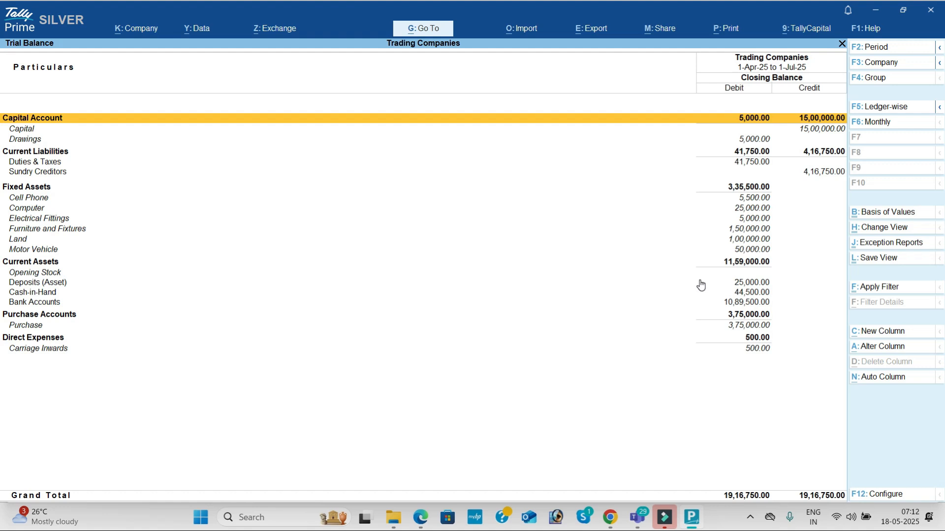
pyautogui.press('Escape')
# - Check the Cash/Bank Summary balances from the account books and close the summary
pyautogui.press('Down')
pyautogui.press('Down')
pyautogui.press('Down')
pyautogui.press('Down')
pyautogui.press('Return')
pyautogui.press('Return')
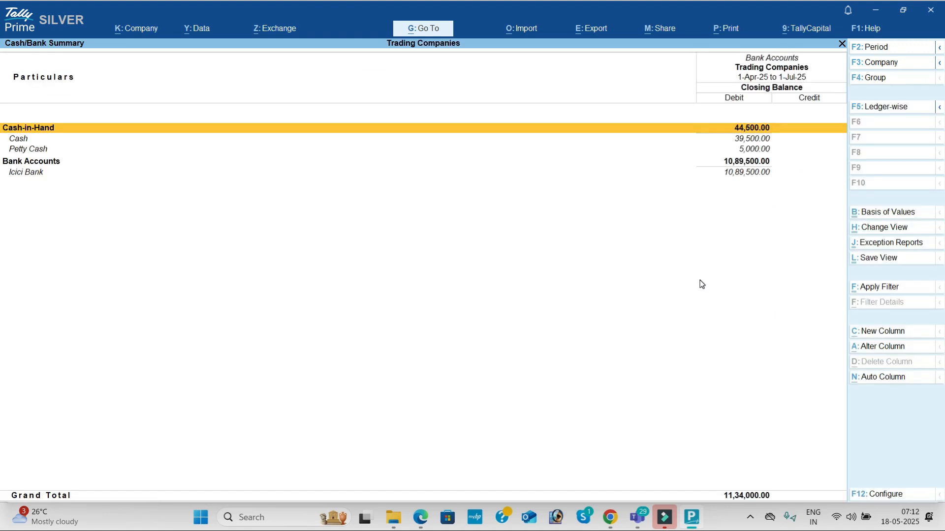
pyautogui.press('Escape')
# - View the monthly Purchase Register from the account books and close it
pyautogui.press('Down')
pyautogui.press('Down')
pyautogui.press('Down')
pyautogui.press('Down')
pyautogui.press('Down')
pyautogui.press('Down')
pyautogui.press('Down')
pyautogui.press('Down')
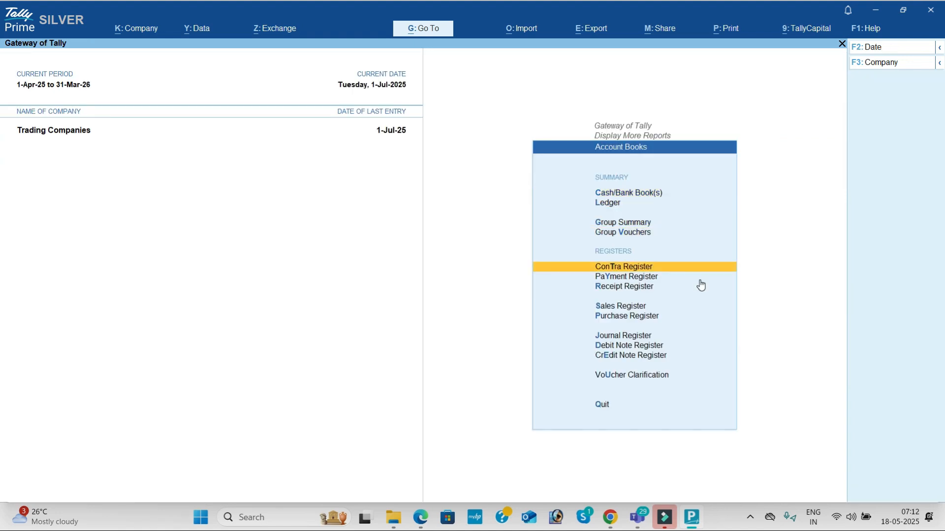
pyautogui.press('Down')
pyautogui.press('Up')
pyautogui.press('Return')
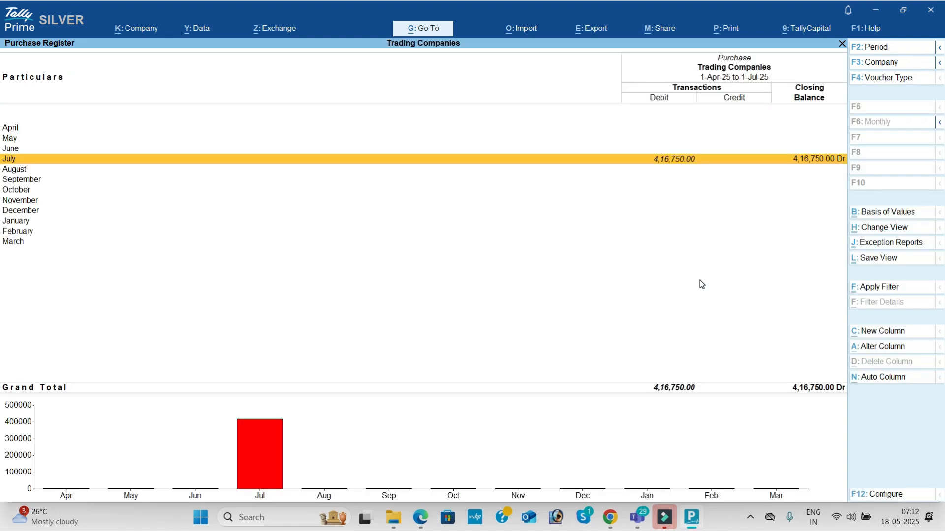
pyautogui.press('Escape')
# - Open the Receipt Register, view its July vouchers, and return to the account books
pyautogui.press('Up')
pyautogui.press('Up')
pyautogui.press('Return')
pyautogui.press('Return')
pyautogui.press('Escape')
pyautogui.press('Escape')
# - Open the Payment Register, view its July vouchers, and return to the account books
pyautogui.press('Up')
pyautogui.press('Return')
pyautogui.press('Return')
pyautogui.press('Escape')
pyautogui.press('Escape')
# - Open the Contra Register, view its July vouchers, and return to the account books
pyautogui.press('Up')
pyautogui.press('Return')
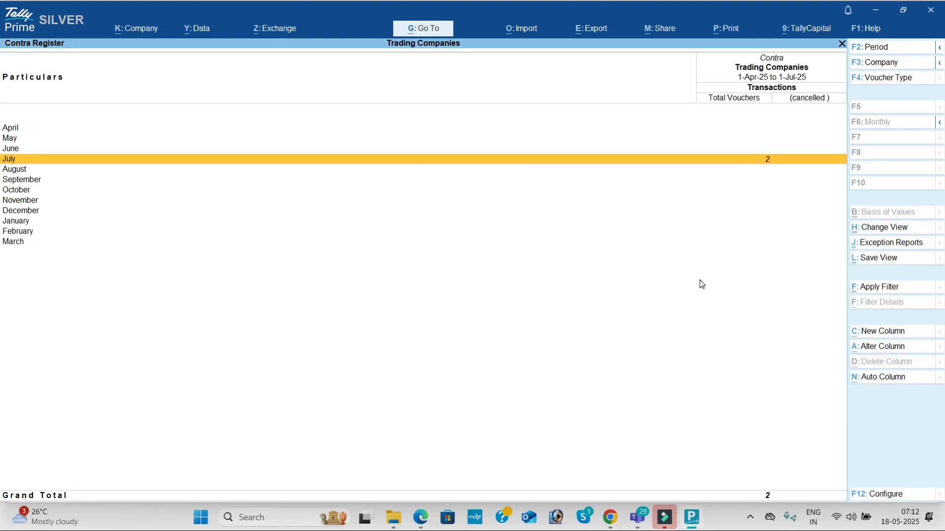
pyautogui.press('Return')
pyautogui.press('Escape')
pyautogui.press('Escape')
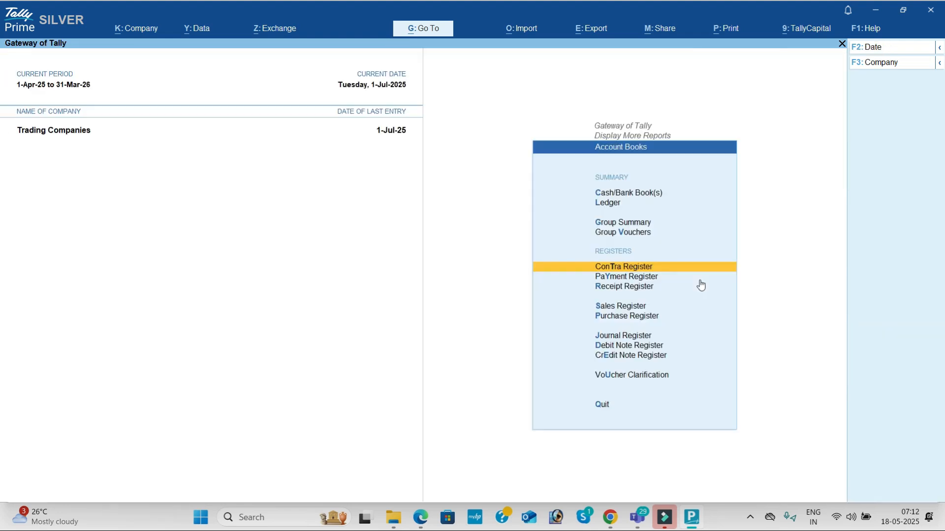
# - Open the Statistics report and go through the counts by voucher type down to Purchase
pyautogui.press('Escape')
pyautogui.press('Down')
pyautogui.press('Return')
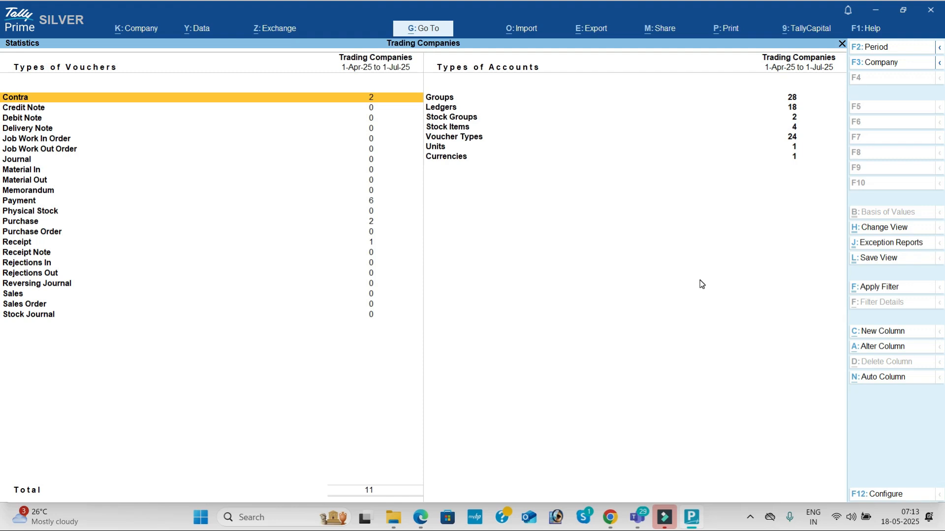
pyautogui.press('Down')
pyautogui.press('Down')
pyautogui.press('Down')
pyautogui.press('Down')
pyautogui.press('Down')
pyautogui.press('Down')
pyautogui.press('Down')
pyautogui.press('Down')
pyautogui.press('Down')
pyautogui.press('Down')
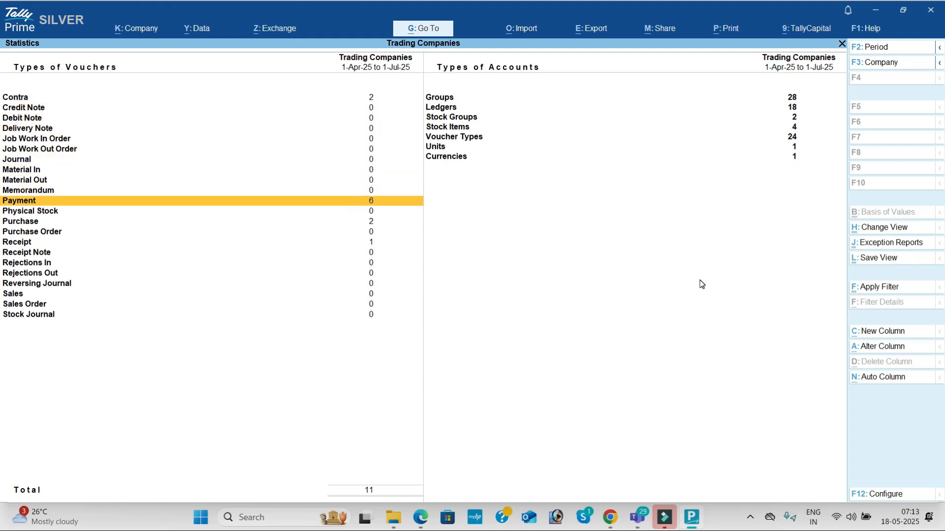
pyautogui.press('Down')
pyautogui.press('Down')
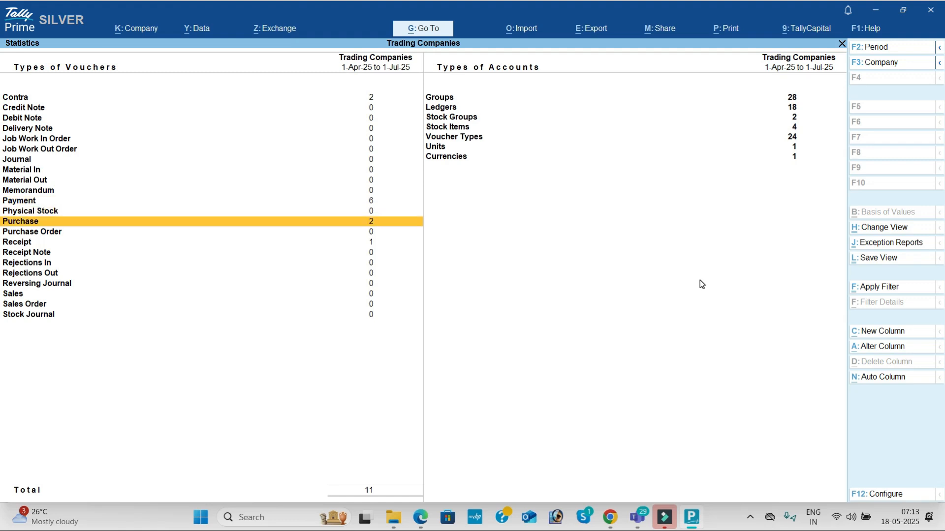
# - Go through the Receipt voucher count and the account type counts in the Statistics report, then close it
pyautogui.press('Down')
pyautogui.press('Down')
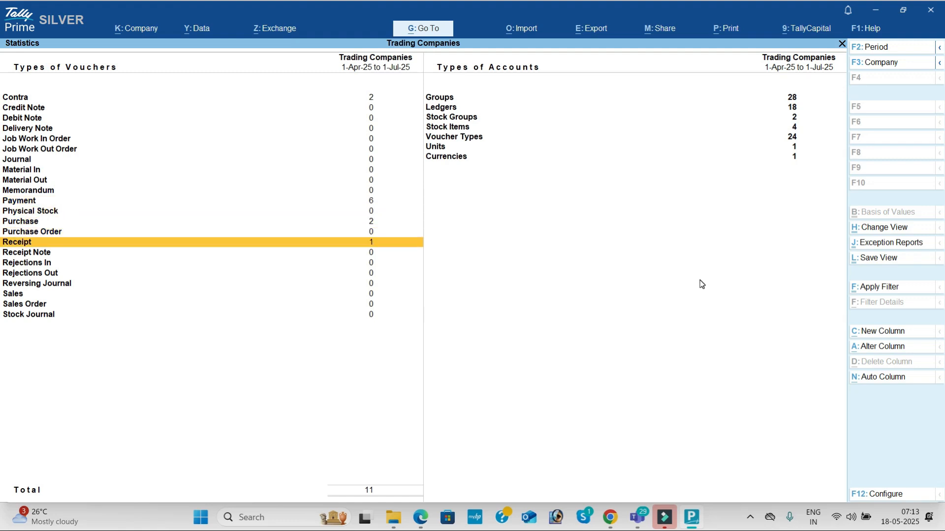
pyautogui.press('Right')
pyautogui.press('Up')
pyautogui.press('Up')
pyautogui.press('Down')
pyautogui.press('Up')
pyautogui.press('Up')
pyautogui.press('Up')
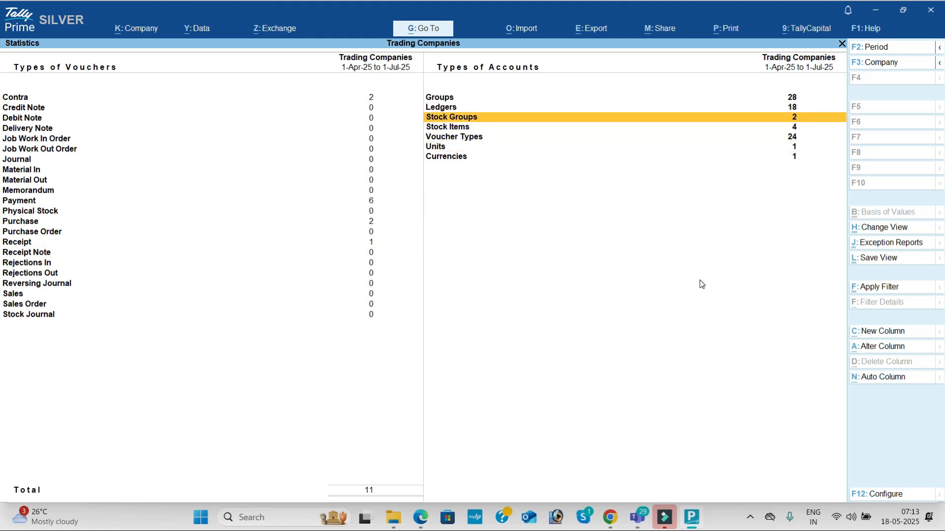
pyautogui.press('Up')
pyautogui.press('Up')
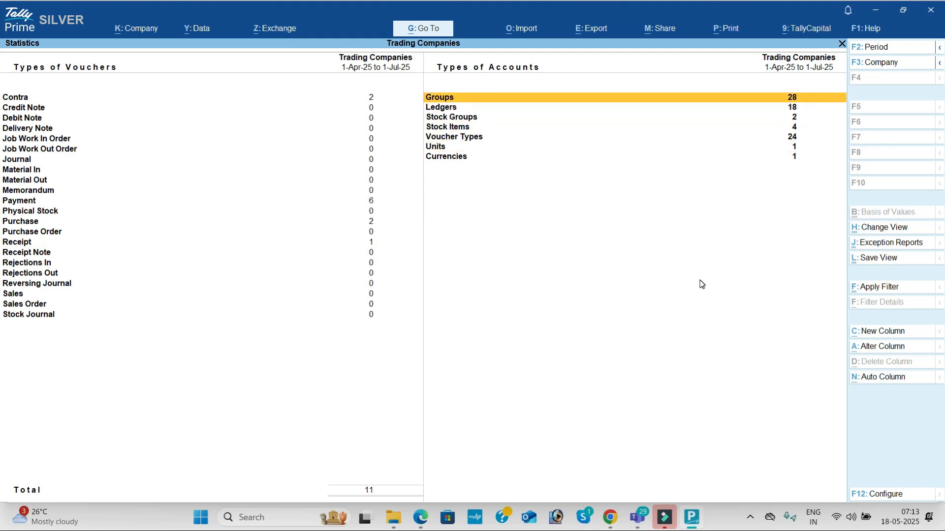
pyautogui.press('Down')
pyautogui.press('Down')
pyautogui.press('Down')
pyautogui.press('Down')
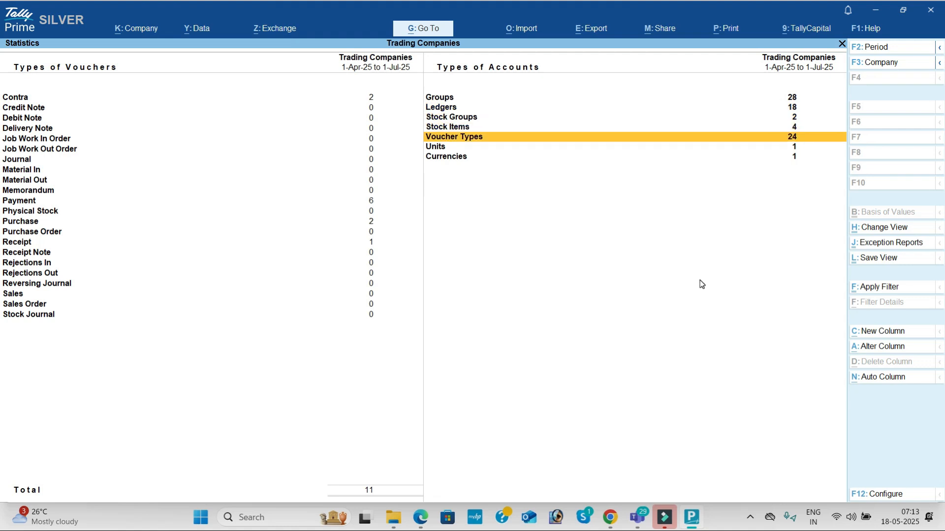
pyautogui.press('Escape')
# - Open Stock Query from the Statements of Inventory and view the details of High Capacity Stabilizers
pyautogui.press('Down')
pyautogui.press('Down')
pyautogui.press('Return')
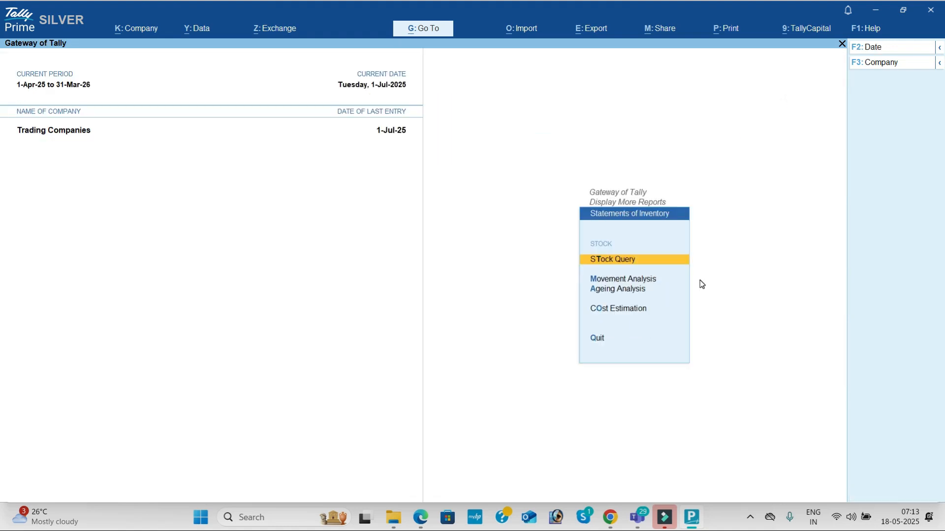
pyautogui.press('Return')
pyautogui.press('Return')
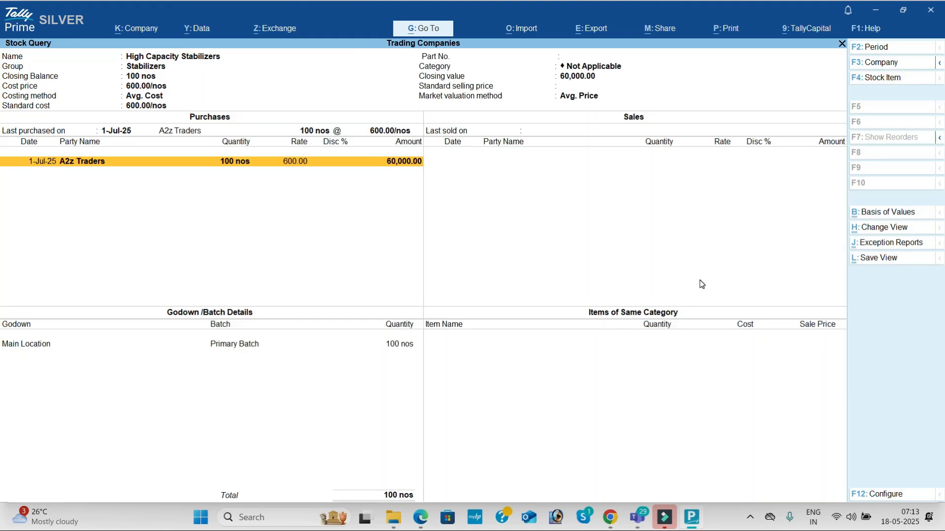
pyautogui.press('Escape')
# - View the Stock Query details of Low Capacity Stabilizers, Open Well Pumps and Submersible Pumps
pyautogui.press('Down')
pyautogui.press('Return')
pyautogui.press('Escape')
pyautogui.press('Down')
pyautogui.press('Return')
pyautogui.press('Escape')
pyautogui.press('Down')
pyautogui.press('Return')
pyautogui.press('Escape')
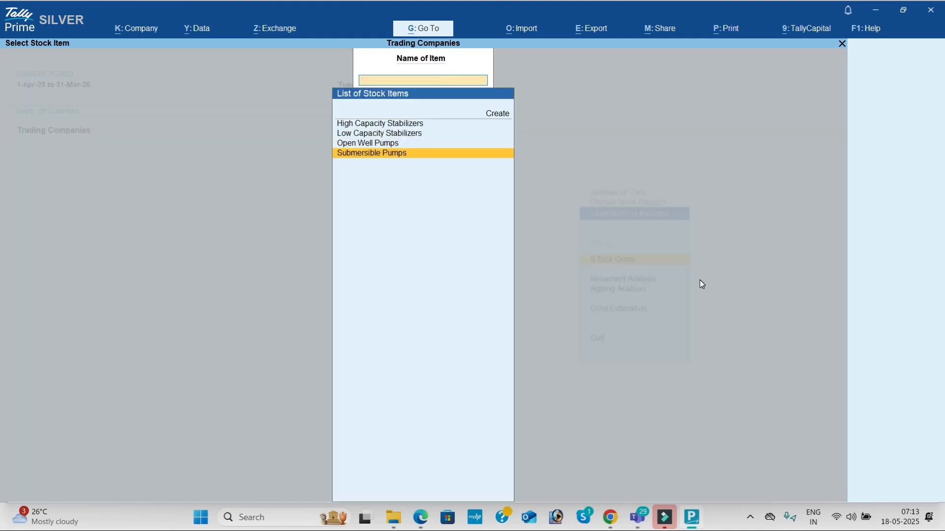
# - Return to the Gateway of Tally and open voucher entry for a new payment
pyautogui.press('Escape')
pyautogui.press('Escape')
pyautogui.press('Escape')
pyautogui.press('Up')
pyautogui.press('Up')
pyautogui.press('Up')
pyautogui.press('Up')
pyautogui.press('Up')
pyautogui.press('Up')
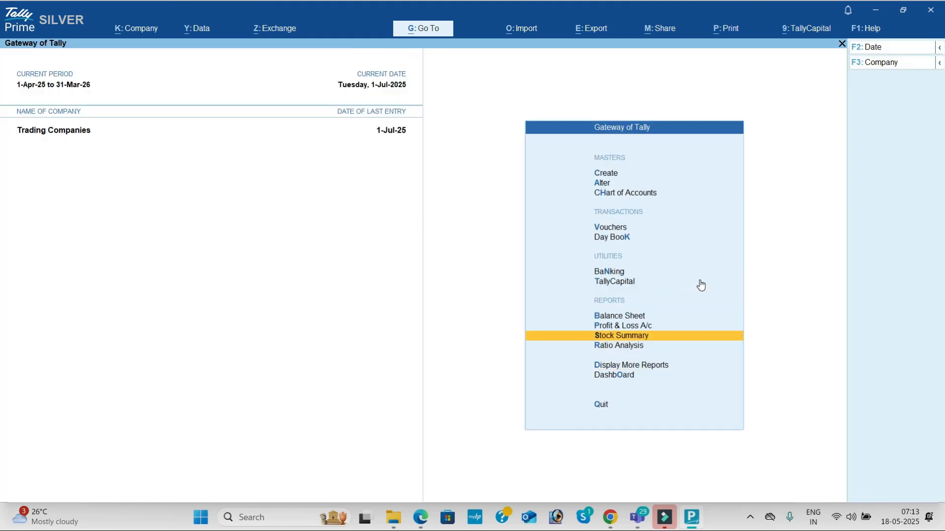
pyautogui.press('Up')
pyautogui.press('Up')
pyautogui.press('Return')
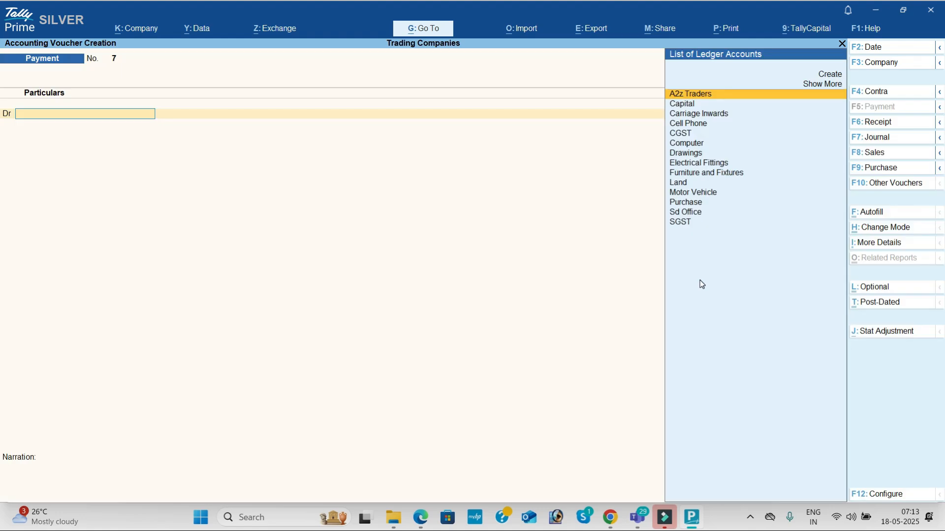
# - Switch to the PDF material in the browser and read the August transactions from item 12 through item 17
pyautogui.hotkey('alt', 'Tab')
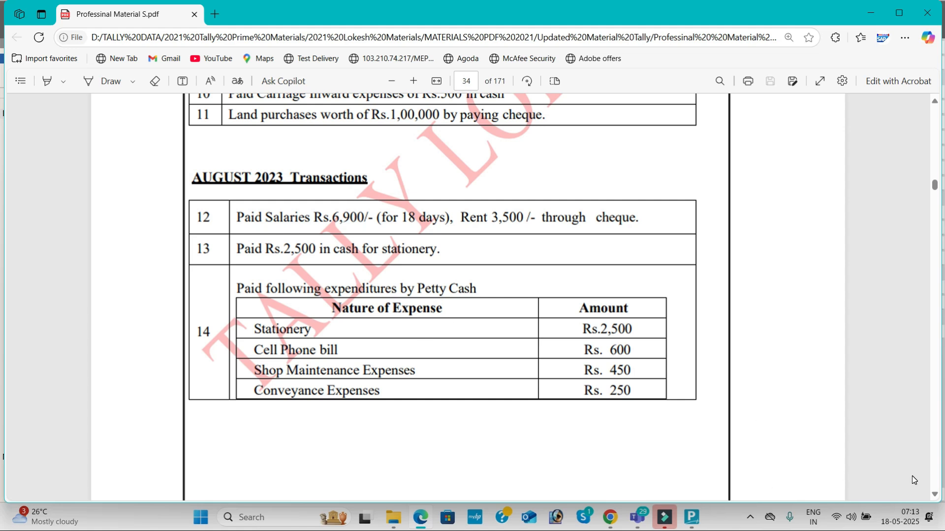
pyautogui.click(935, 495)
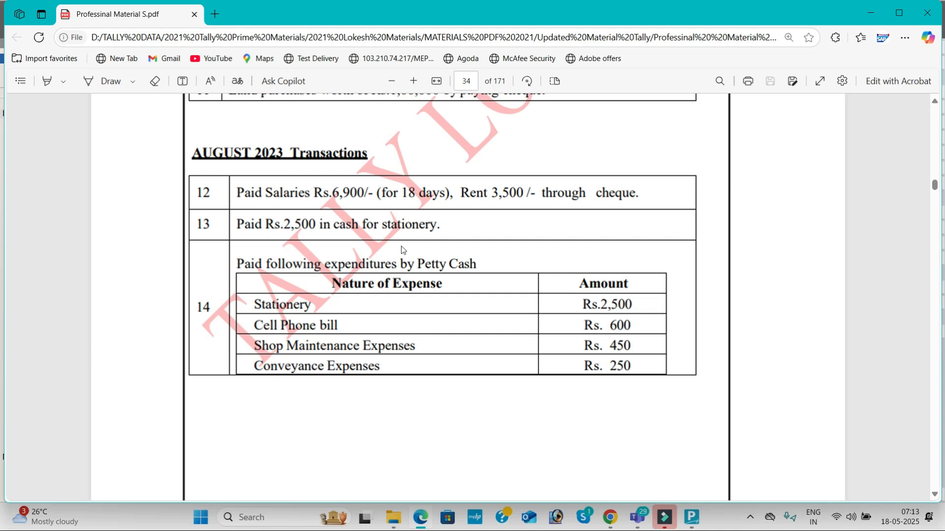
pyautogui.click(935, 495)
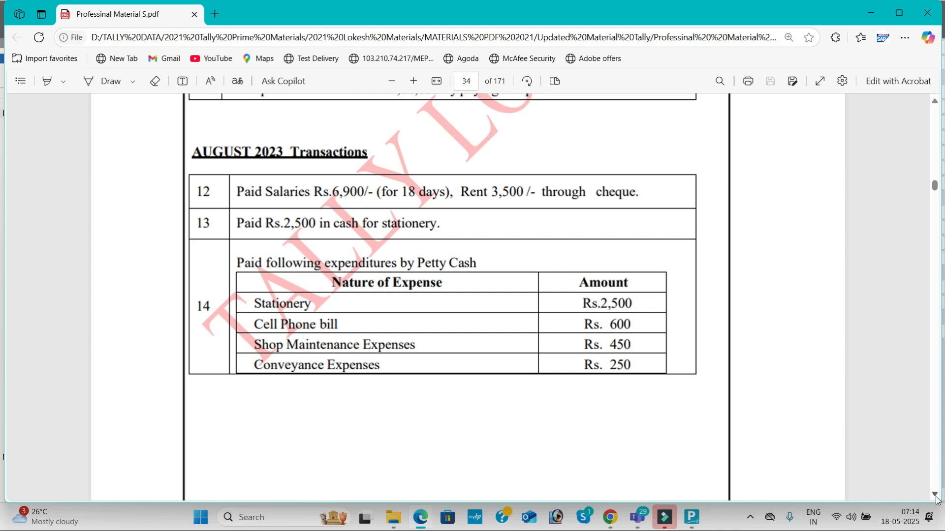
pyautogui.scroll(-15, 936, 499)
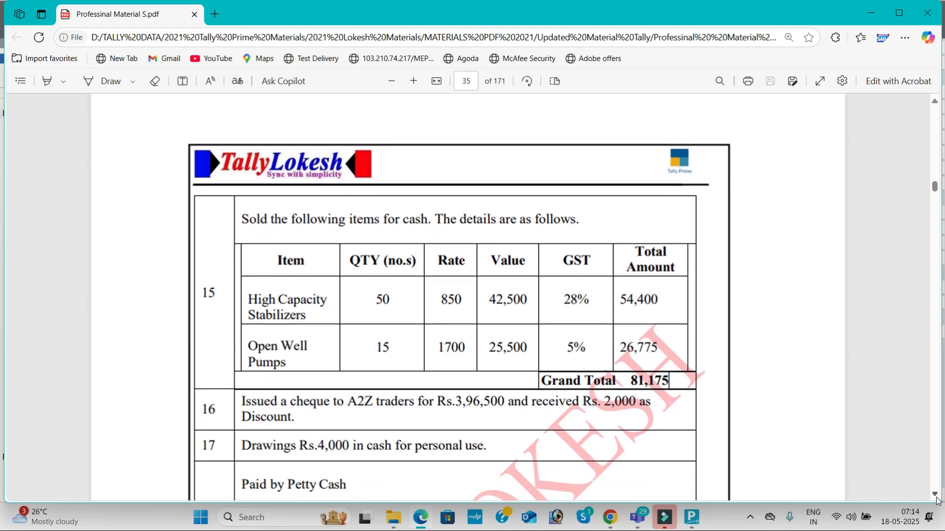
pyautogui.scroll(-2, 937, 500)
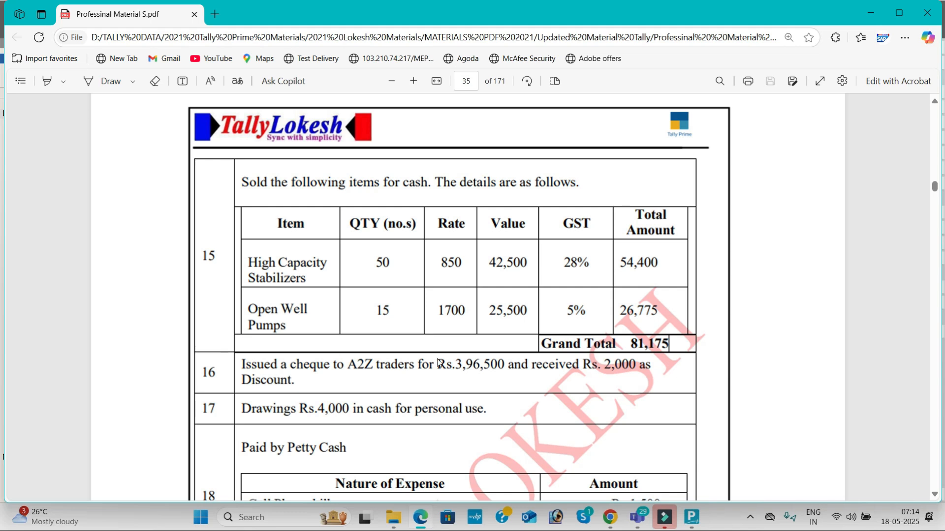
# - Switch back to Tally Prime, date the payment voucher 1-May-25, and debit A2z Traders with 3,96,500
pyautogui.hotkey('alt', 'Tab')
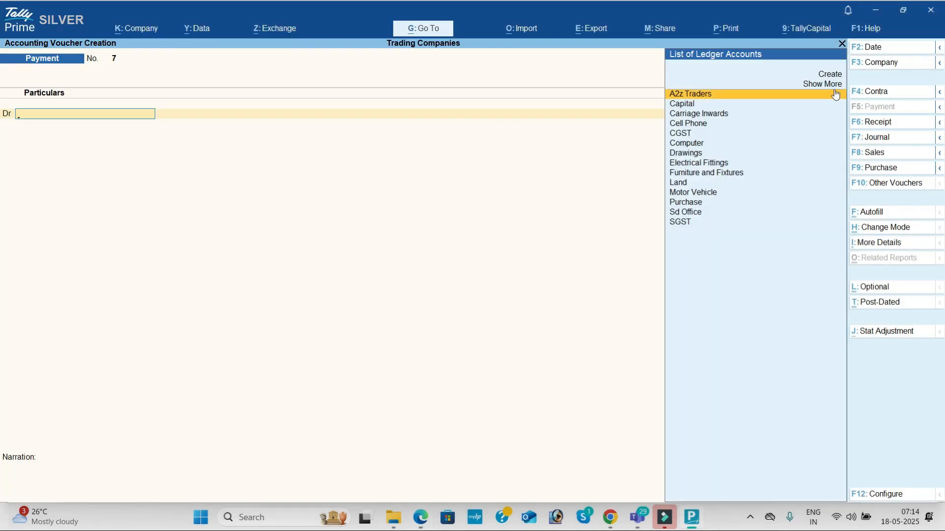
pyautogui.click(879, 53)
pyautogui.write('1-7')
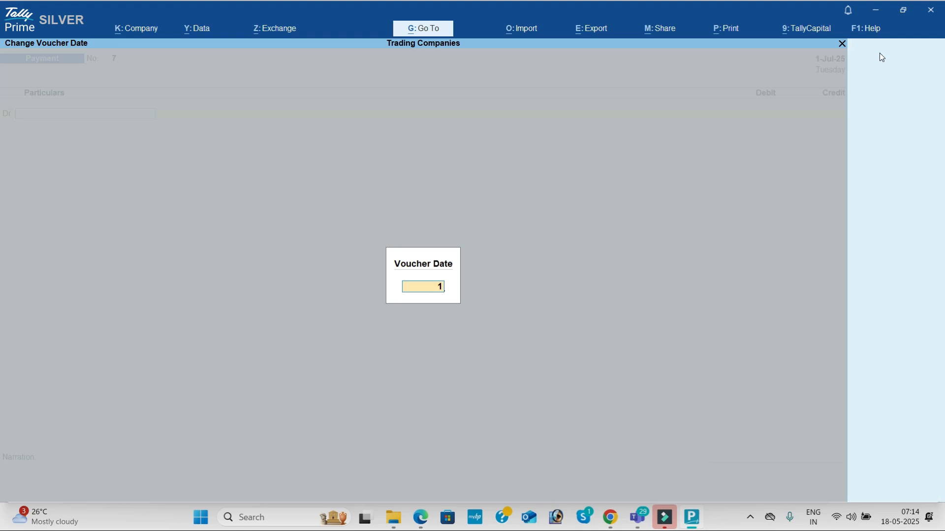
pyautogui.press('Return')
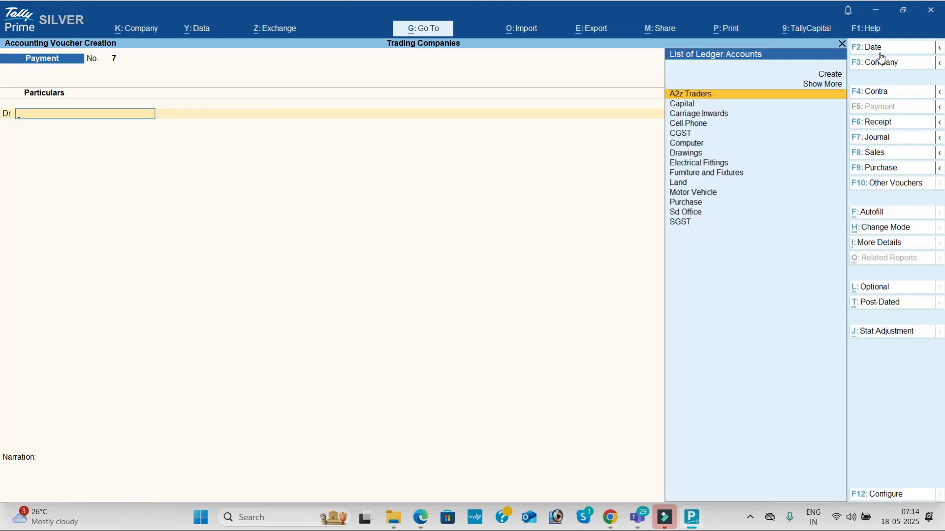
pyautogui.write('A')
pyautogui.press('Return')
pyautogui.hotkey('alt', 'Tab')
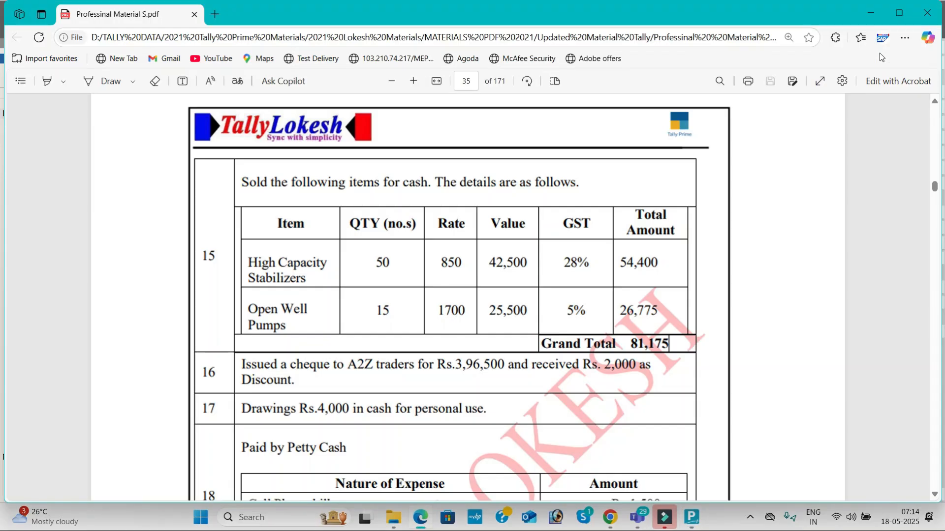
pyautogui.hotkey('alt', 'Tab')
pyautogui.write('3,96,5')
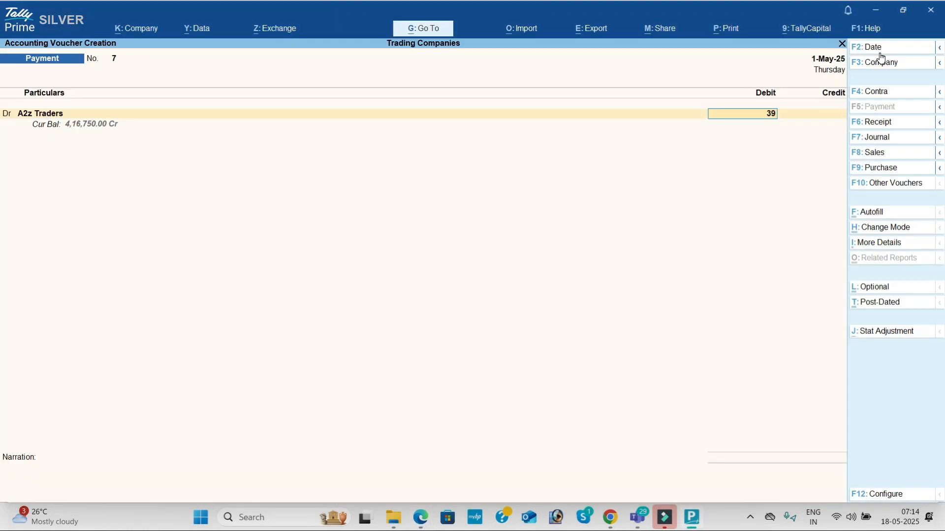
pyautogui.write('00')
pyautogui.press('Return')
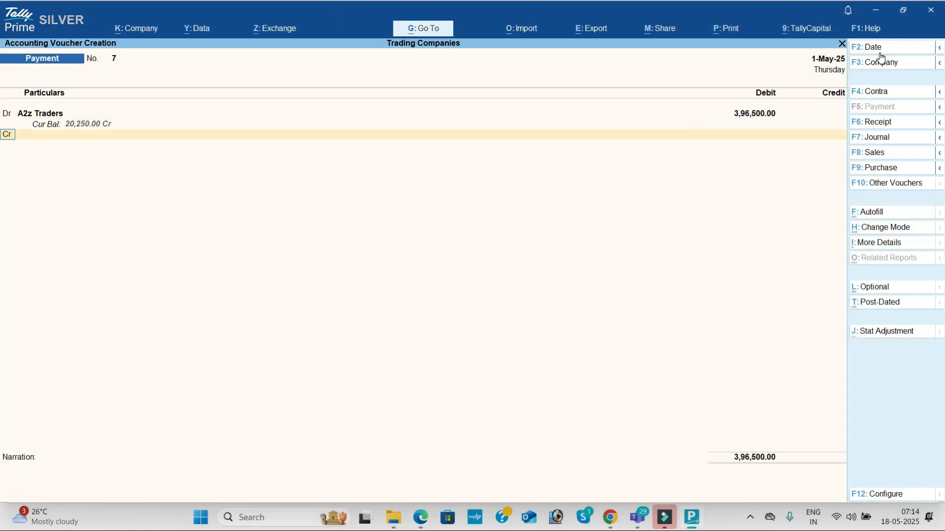
# - Create a Discount Received ledger under the indirect income group and use it on the voucher's credit line
pyautogui.press('Return')
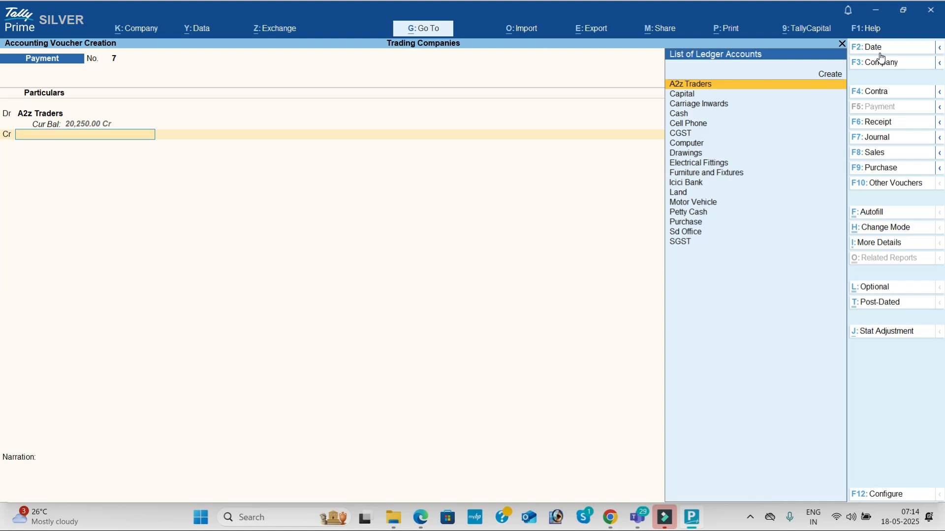
pyautogui.press('ctrl')
pyautogui.hotkey('alt', 'c')
pyautogui.write('Discount Received')
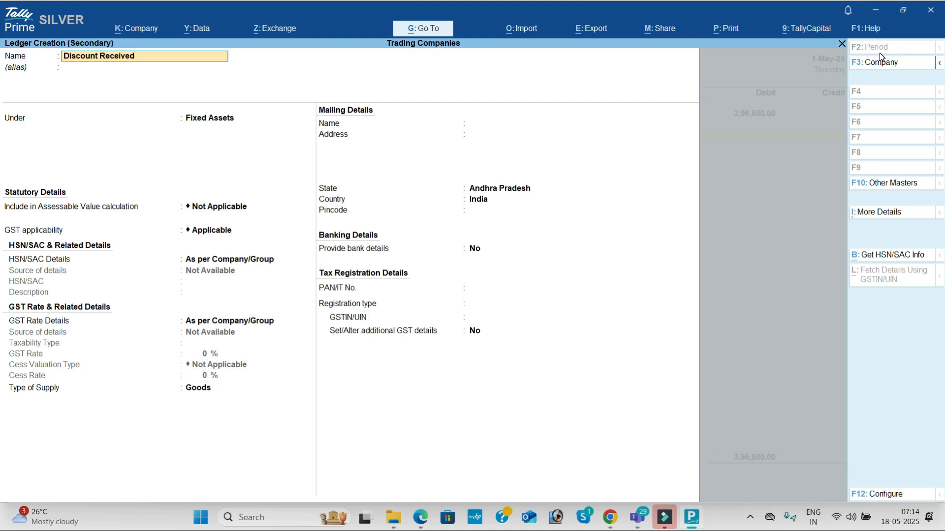
pyautogui.press('Return')
pyautogui.press('Return')
pyautogui.write('Ind')
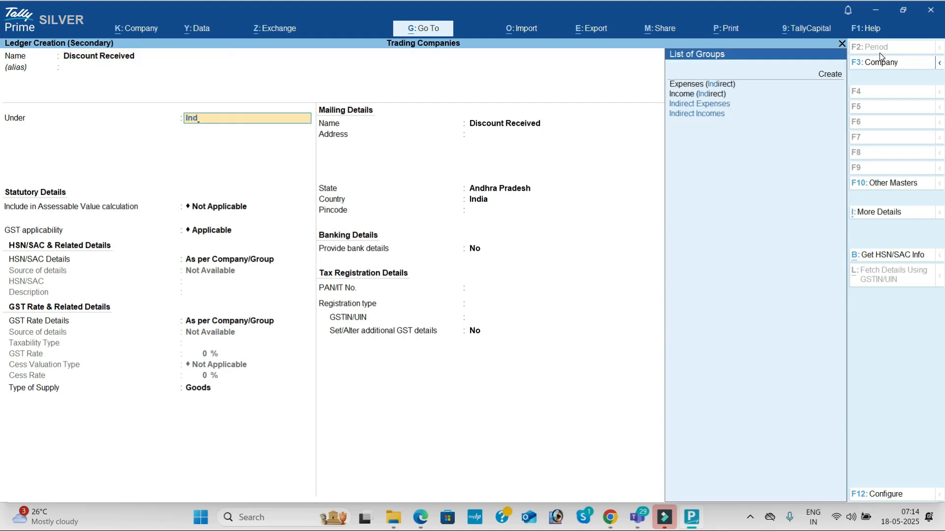
pyautogui.press('Down')
pyautogui.press('Down')
pyautogui.press('Return')
pyautogui.hotkey('ctrl', 'a')
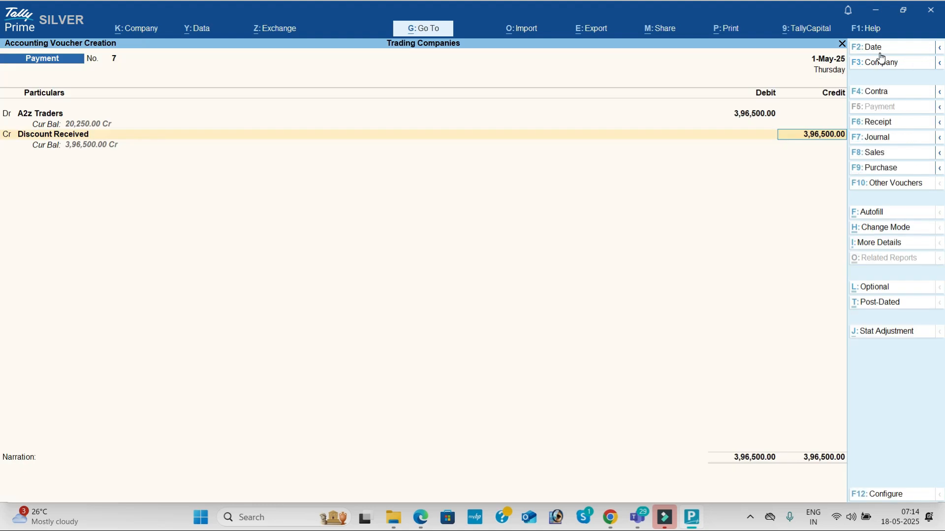
# - Credit 2,000 to Discount Received and the remaining 3,94,500 to Icici Bank, checking transaction 16 in the PDF
pyautogui.write('2000')
pyautogui.press('Return')
pyautogui.hotkey('ctrl', 'a')
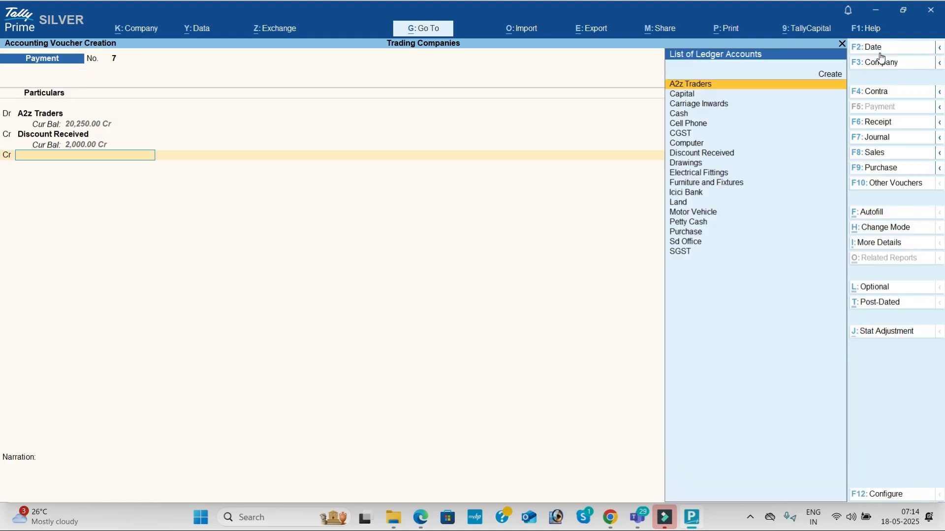
pyautogui.hotkey('alt', 'Tab')
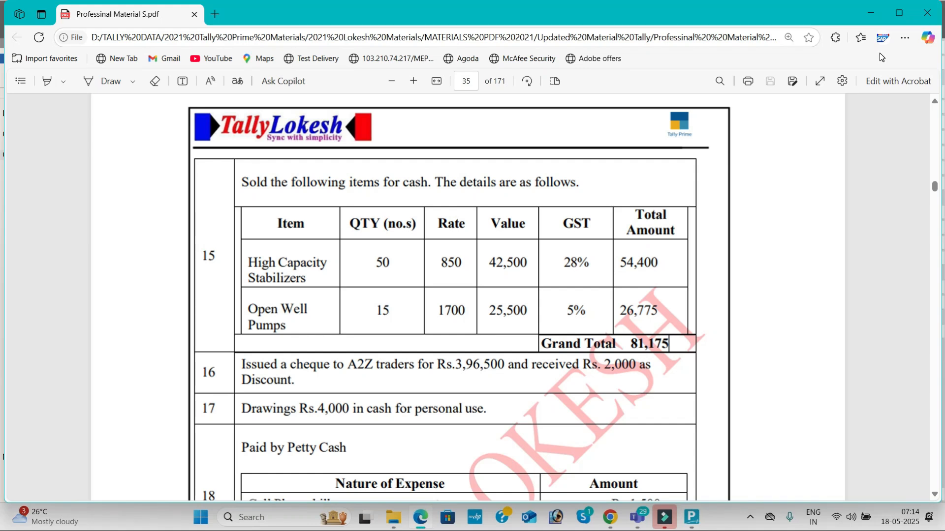
pyautogui.hotkey('alt', 'Tab')
pyautogui.write('i')
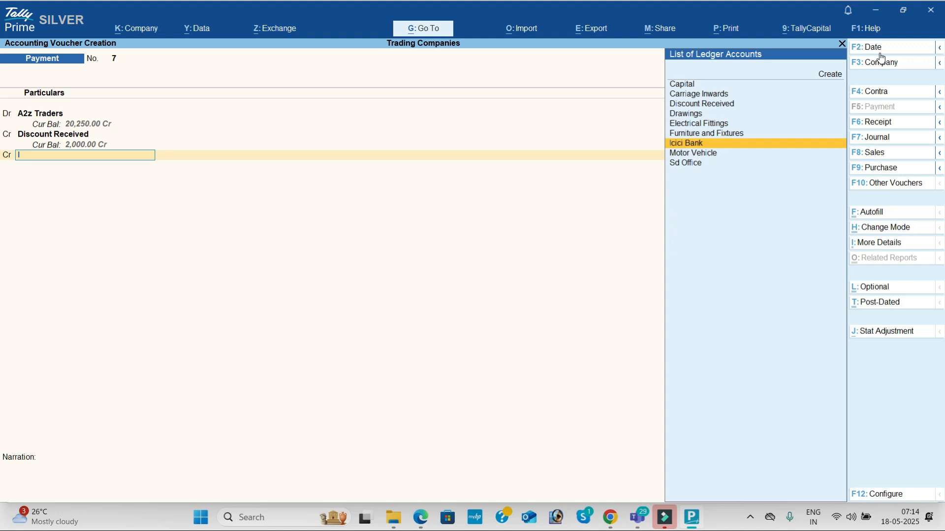
pyautogui.press('Return')
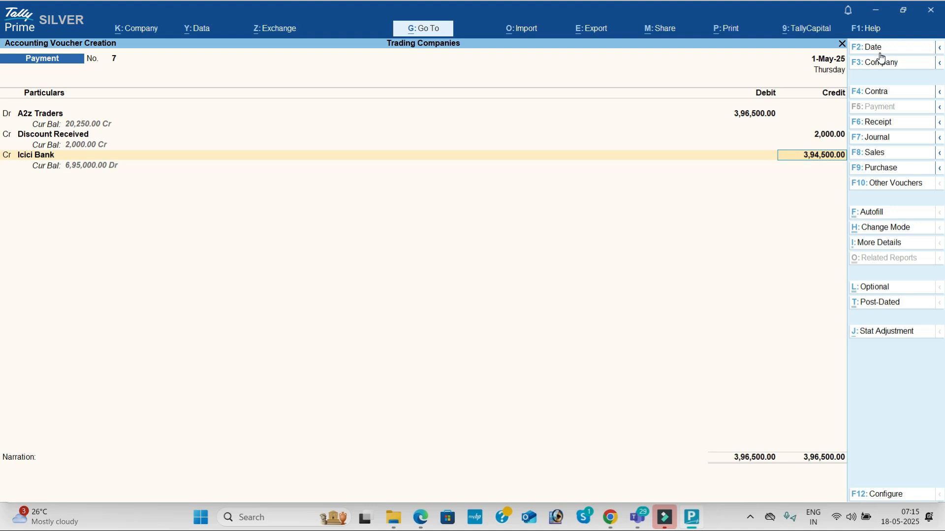
# - Accept the default bank details, leave the narration blank, and save the payment voucher
pyautogui.press('Return')
pyautogui.press('Return')
pyautogui.press('Return')
pyautogui.press('Return')
pyautogui.press('Return')
pyautogui.press('Return')
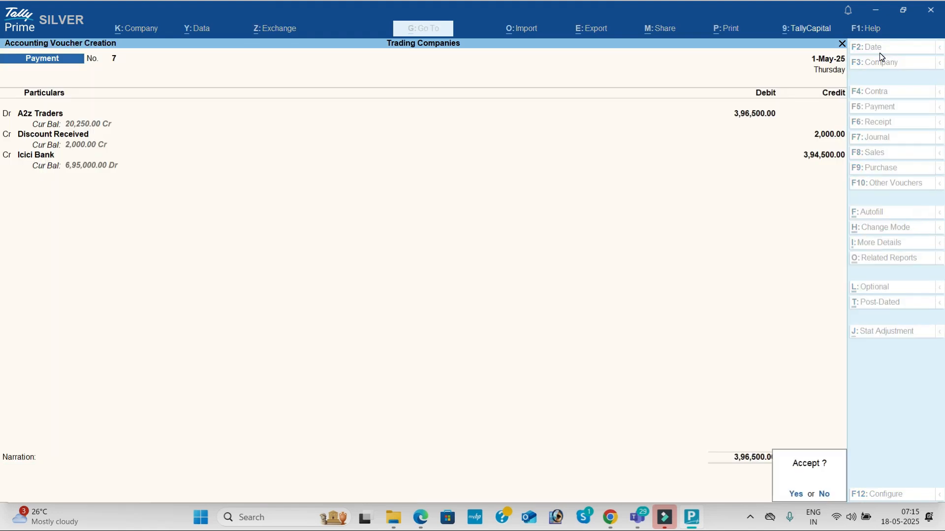
pyautogui.press('Return')
# - Switch to the PDF material and read the remaining August items and the September transactions
pyautogui.hotkey('alt', 'Tab')
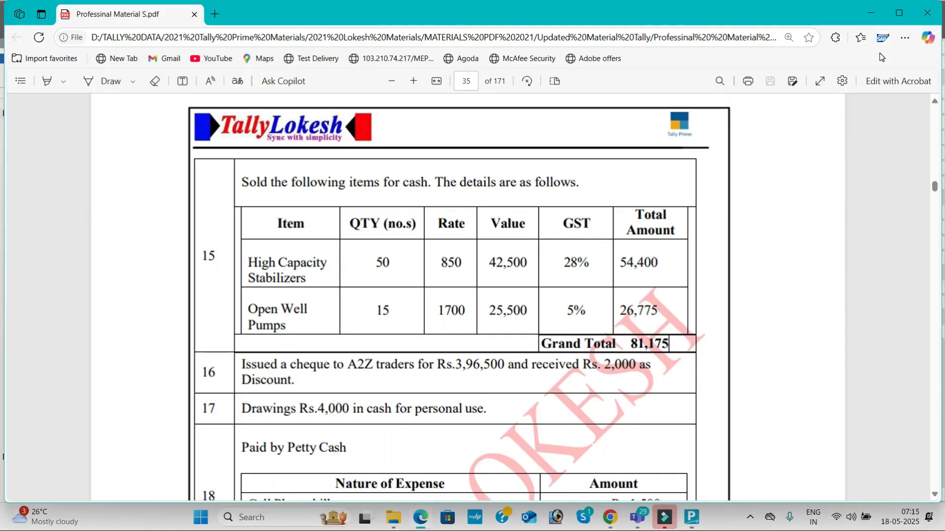
pyautogui.press('Down')
pyautogui.press('Down')
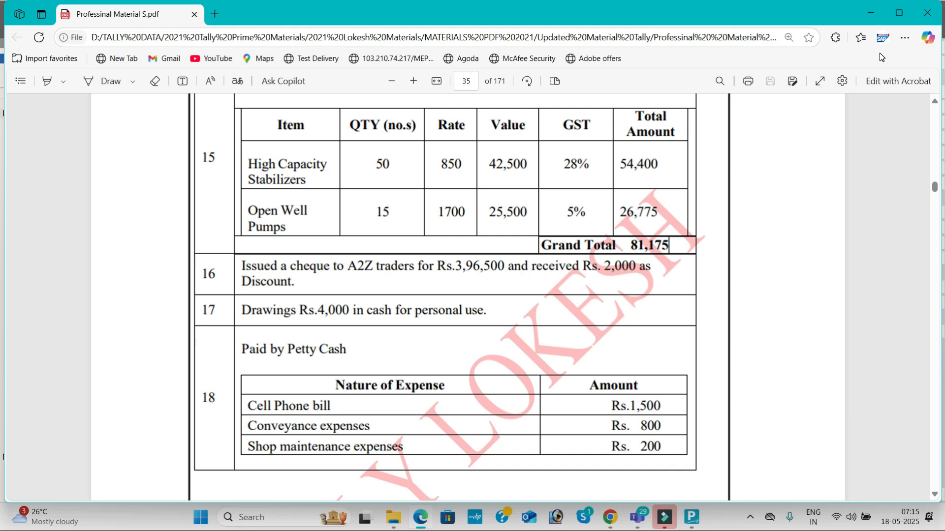
pyautogui.press('pagedown')
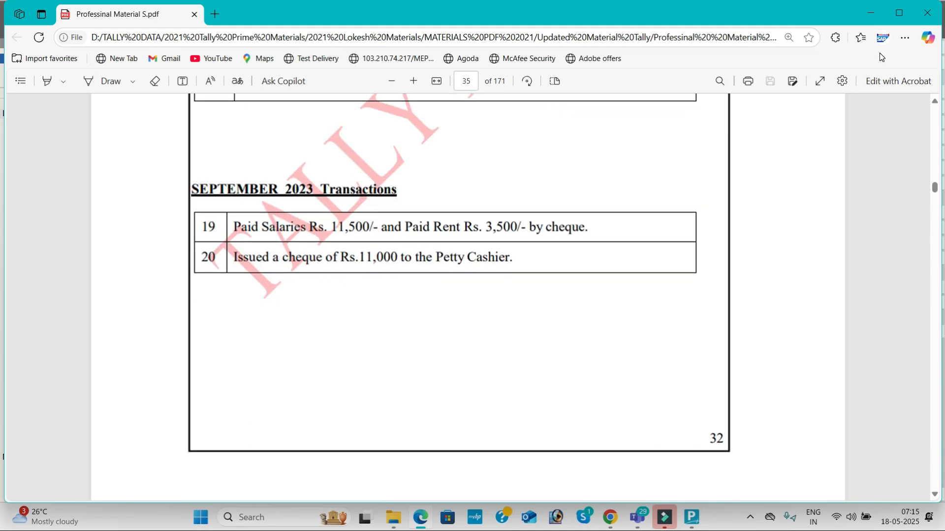
# - Switch to the Microsoft Teams meeting, close its participants list, and switch back to the PDF material
pyautogui.hotkey('alt', 'Tab')
pyautogui.hotkey('alt', 'Tab')
pyautogui.hotkey('alt', 'Tab')
pyautogui.hotkey('alt', 'Tab')
pyautogui.hotkey('alt', 'Tab')
pyautogui.hotkey('alt', 'Tab')
pyautogui.hotkey('alt', 'Tab')
pyautogui.hotkey('alt', 'Tab')
pyautogui.hotkey('alt', 'Tab')
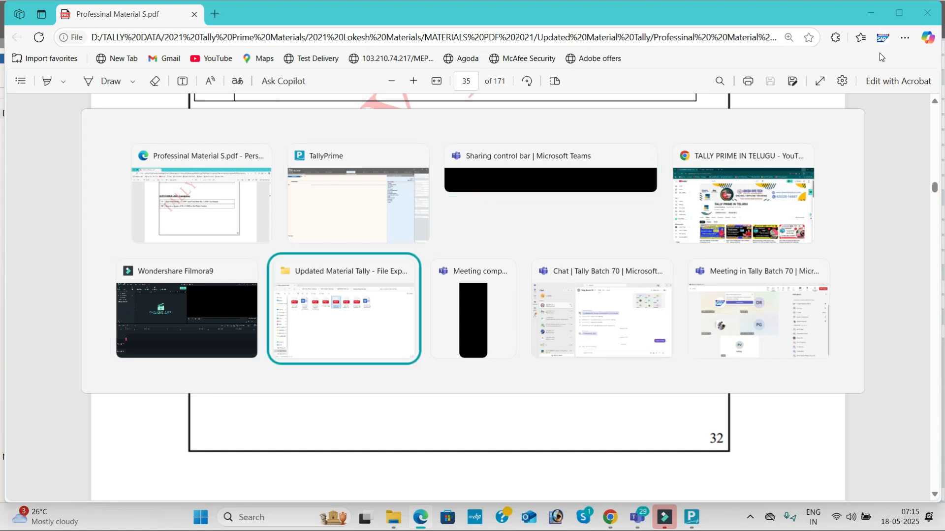
pyautogui.hotkey('alt', 'Tab')
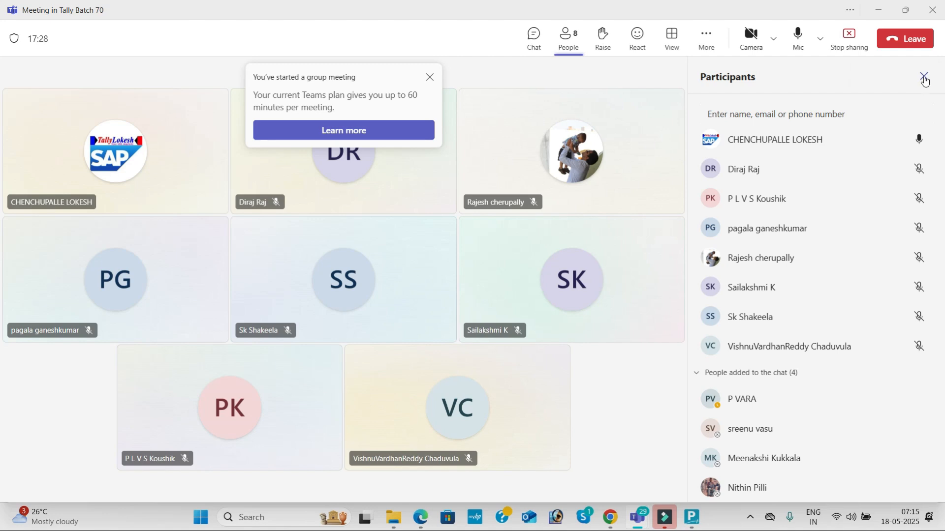
pyautogui.click(922, 77)
pyautogui.hotkey('alt', 'Tab')
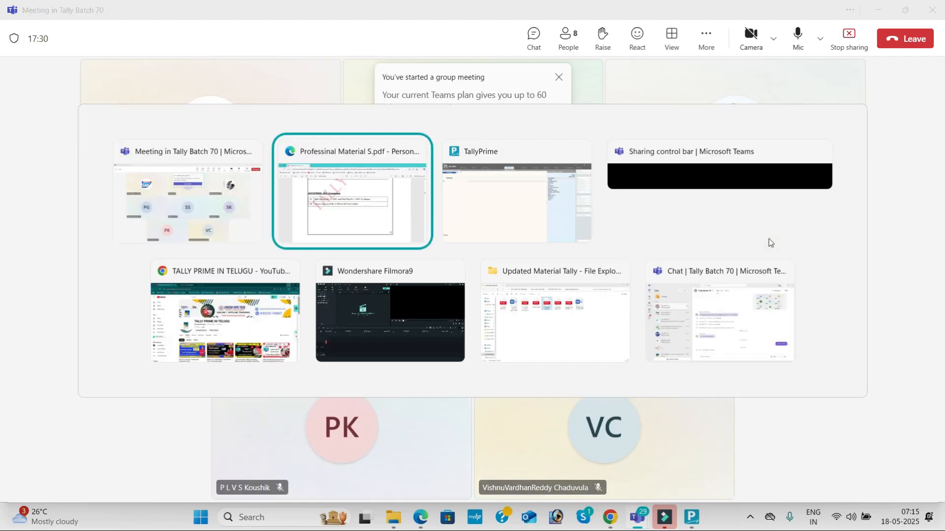
# - Read September transactions 19 to 26 in the PDF material and switch to TallyPrime
pyautogui.scroll(-5, 769, 239)
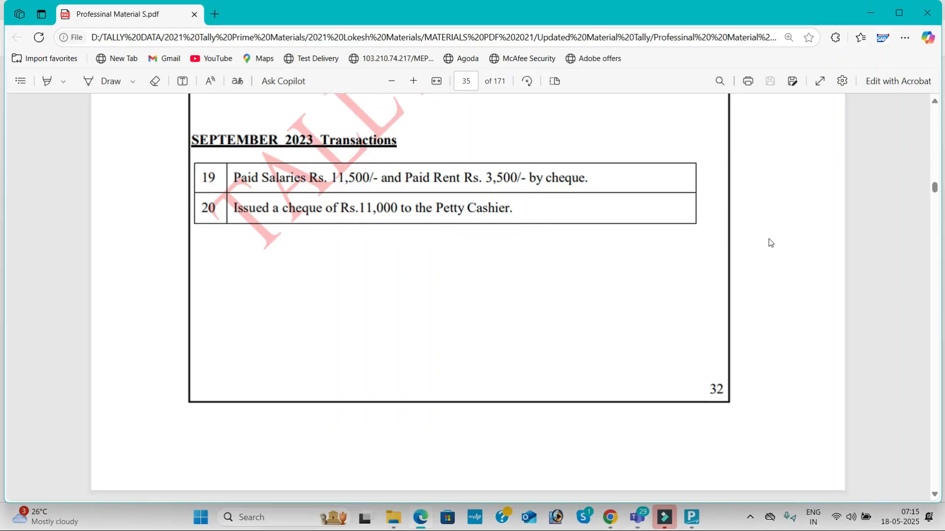
pyautogui.scroll(-4, 768, 238)
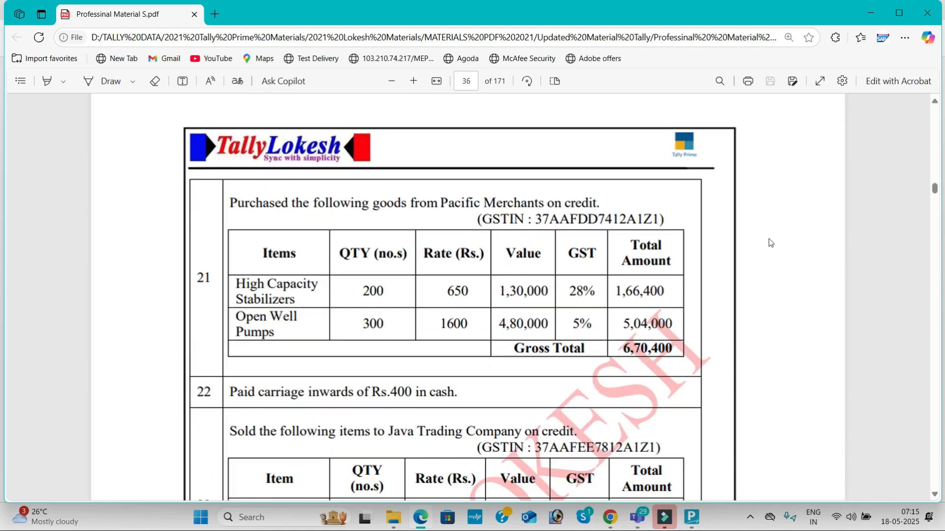
pyautogui.scroll(-1, 769, 241)
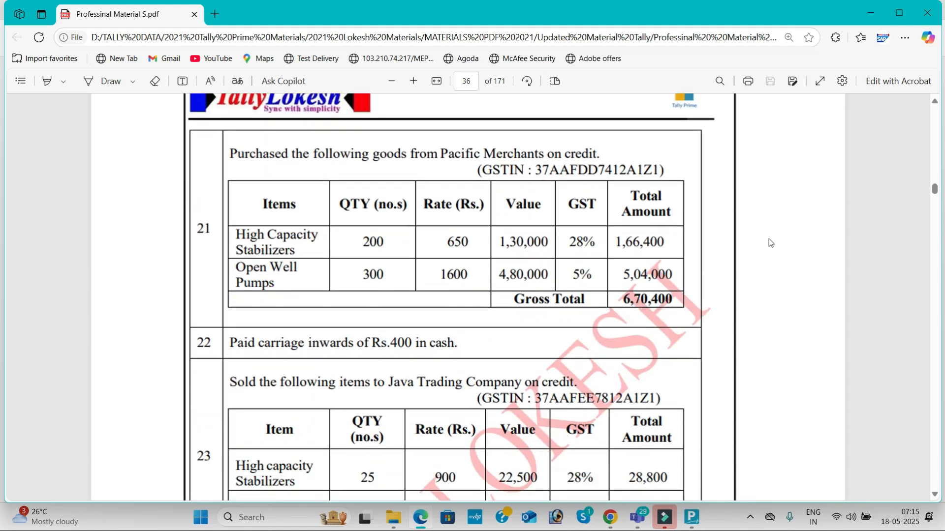
pyautogui.scroll(-4, 771, 243)
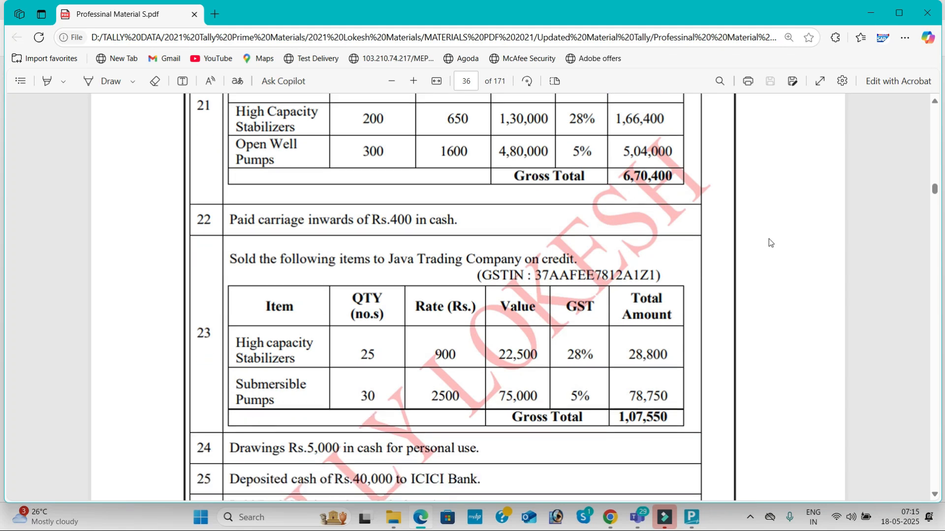
pyautogui.scroll(-1, 770, 243)
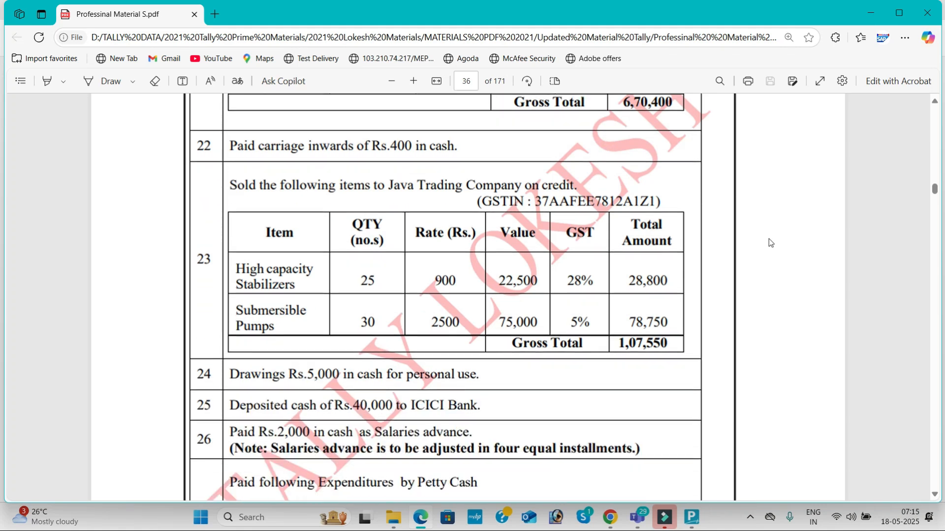
pyautogui.hotkey('alt', 'Tab')
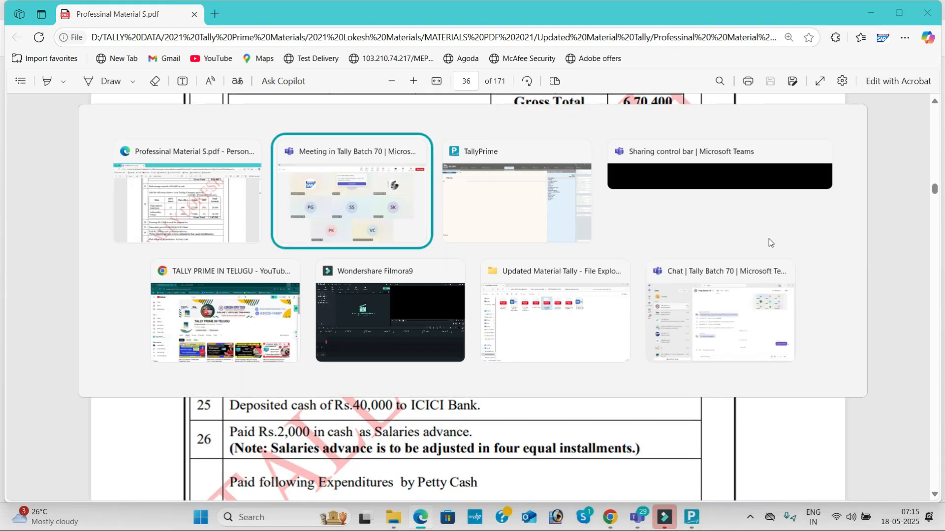
pyautogui.hotkey('alt', 'Tab')
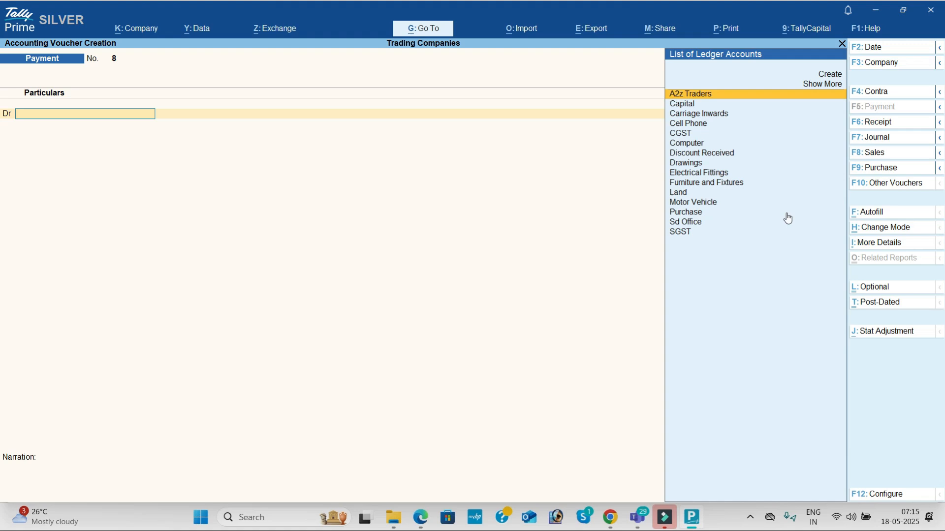
# - Set the voucher date to 1-Sep-25 and open a new Sales voucher
pyautogui.click(881, 51)
pyautogui.write('1-5')
pyautogui.press('Return')
pyautogui.click(883, 152)
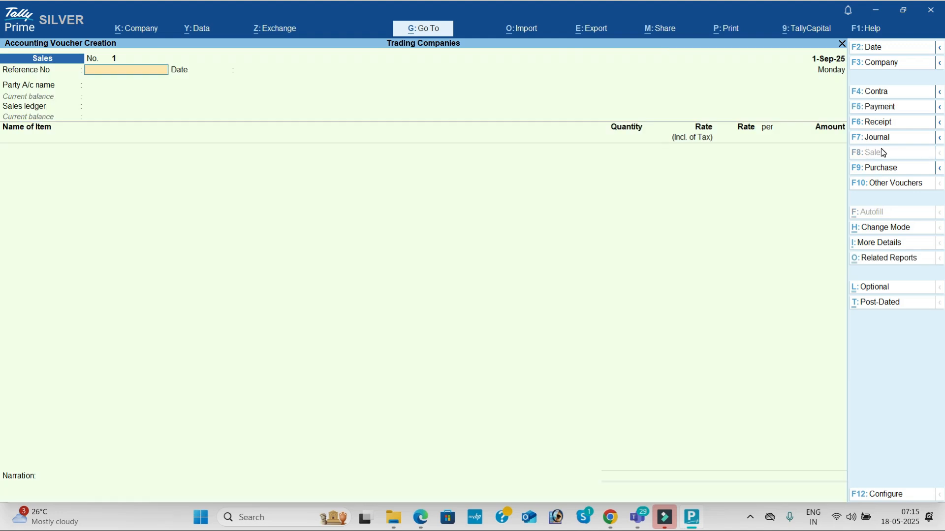
# - Configure the sales voucher so that rates inclusive of tax are not provided for stock items
pyautogui.click(896, 494)
pyautogui.click(668, 226)
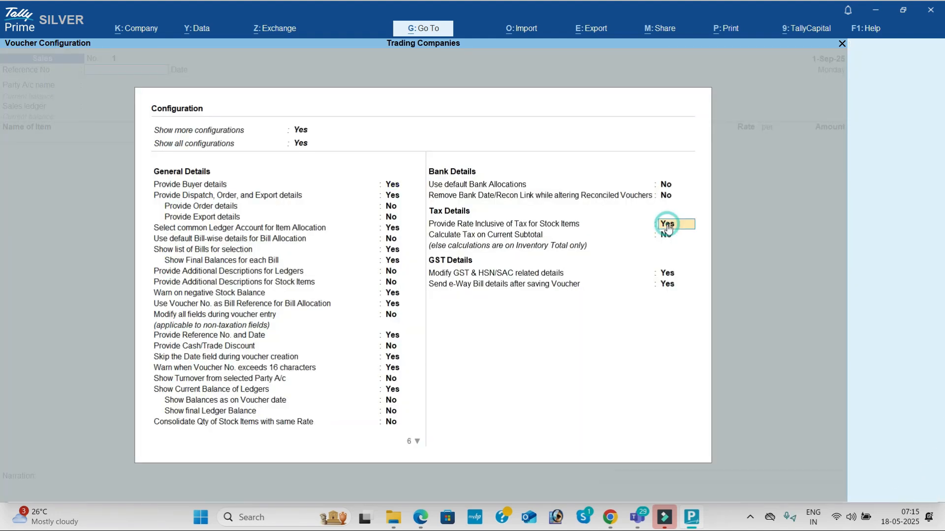
pyautogui.press('n')
pyautogui.press('Return')
pyautogui.hotkey('ctrl', 'a')
# - Leave the sales reference blank and start a new party ledger named Java Trading Company
pyautogui.press('Return')
pyautogui.press('Return')
pyautogui.hotkey('alt', 'c')
pyautogui.write('Java tradinc')
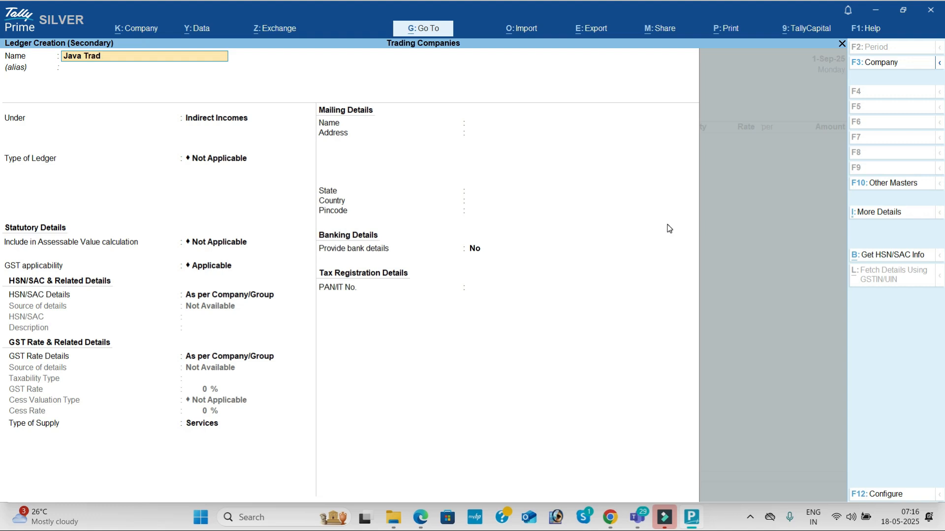
pyautogui.press('BackSpace')
pyautogui.write('g Company')
pyautogui.press('Return')
# - Place the Java Trading Company ledger under Sundry Debtors and accept its default mailing and bank details
pyautogui.write('Sun')
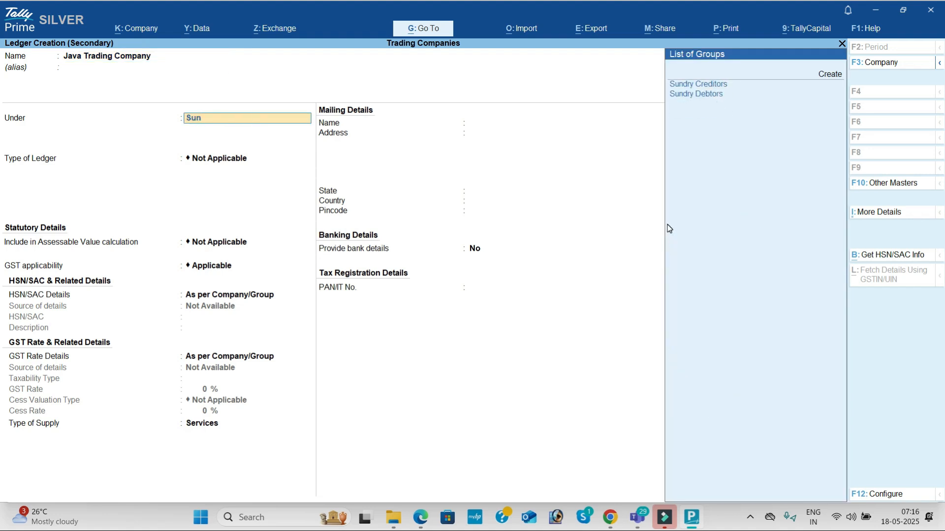
pyautogui.press('Return')
pyautogui.press('Return')
pyautogui.press('Return')
pyautogui.press('Return')
pyautogui.press('Return')
pyautogui.press('Return')
pyautogui.press('Return')
pyautogui.press('Return')
pyautogui.press('Return')
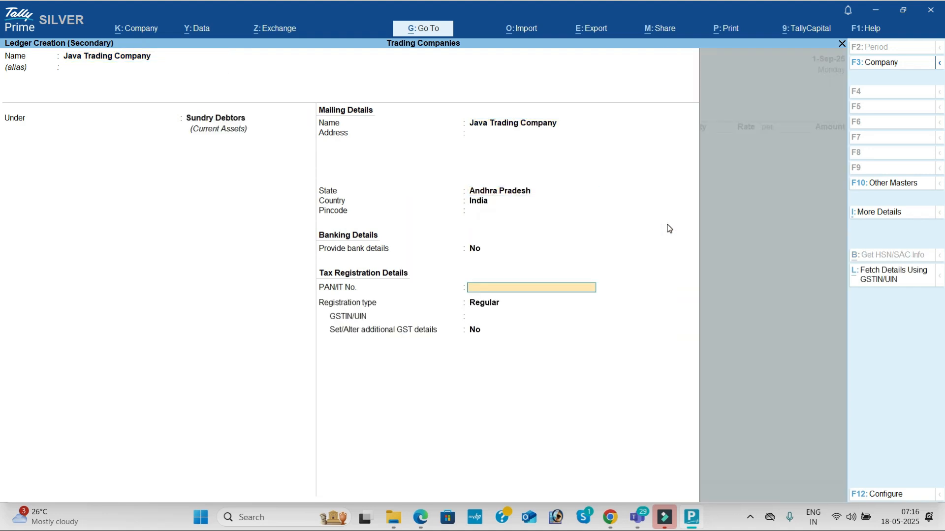
# - Enter only the state code 37 as the GSTIN/UIN, dismiss the warning, and save the party ledger
pyautogui.write('37')
pyautogui.press('Return')
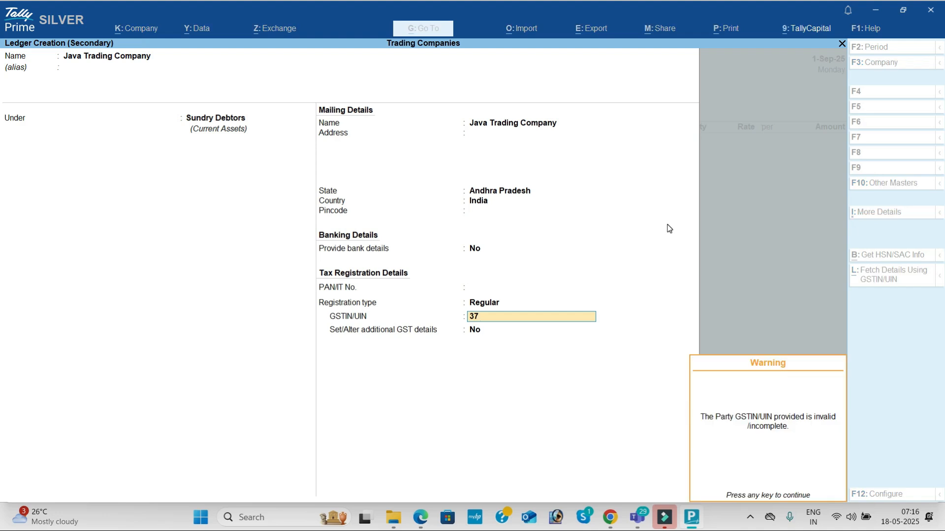
pyautogui.press('Return')
pyautogui.hotkey('ctrl', 'a')
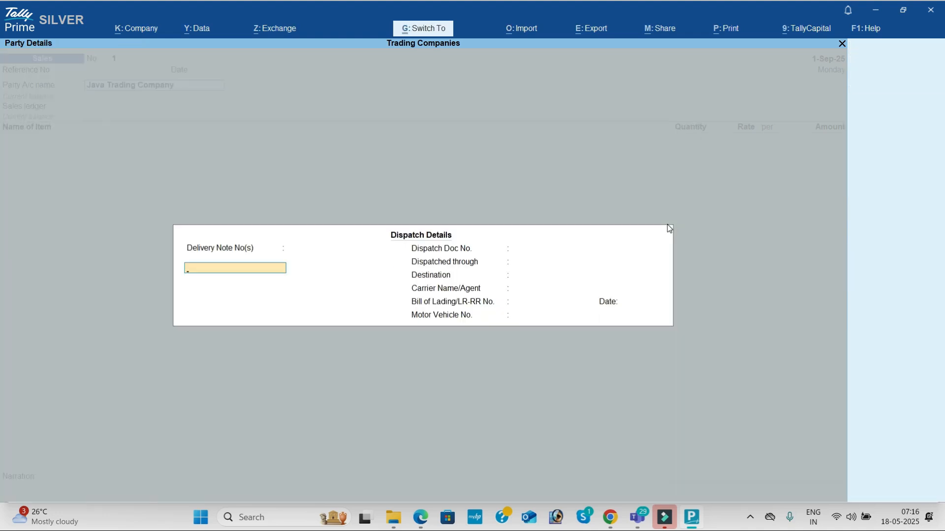
# - Accept the default dispatch and party details, and start a new Sales ledger under Sales Accounts
pyautogui.hotkey('ctrl', 'a')
pyautogui.hotkey('ctrl', 'a')
pyautogui.hotkey('alt', 'c')
pyautogui.write('Sales')
pyautogui.press('Return')
pyautogui.write('Sa')
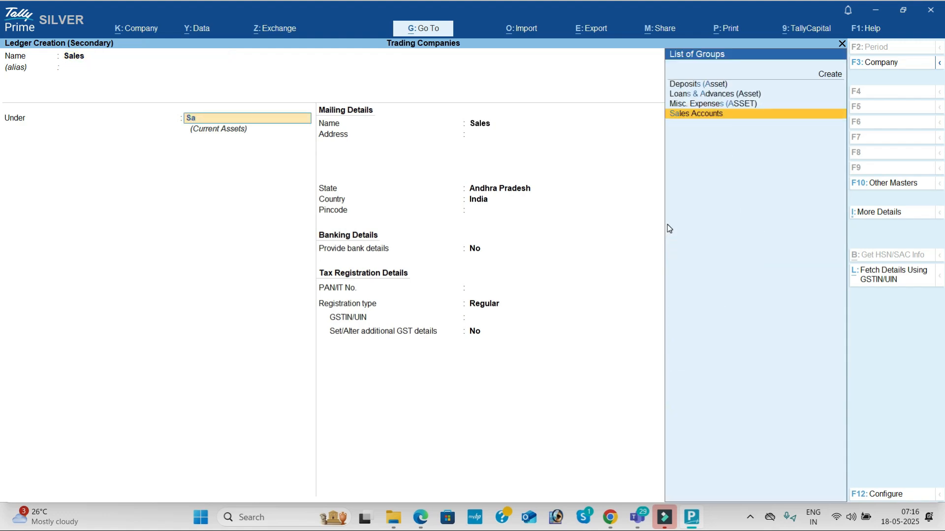
pyautogui.press('Return')
# - Set the Sales ledger's type of supply to Goods and save it into the voucher
pyautogui.press('Return')
pyautogui.press('Return')
pyautogui.press('Return')
pyautogui.press('Return')
pyautogui.press('Return')
pyautogui.press('Up')
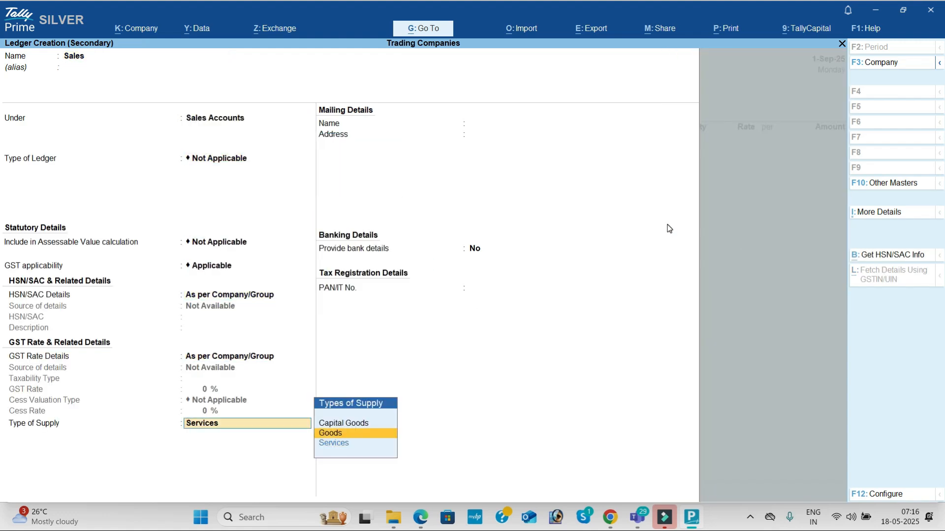
pyautogui.press('Return')
pyautogui.press('Return')
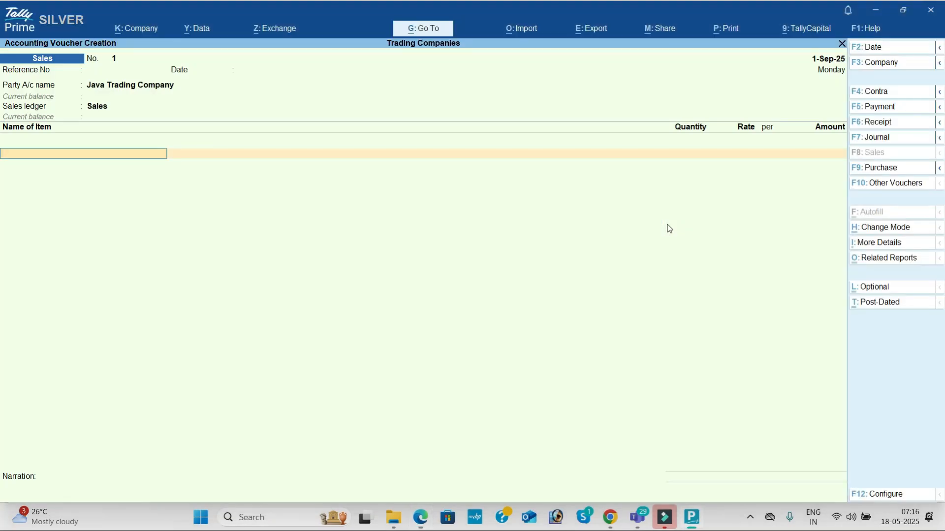
# - Add 25 nos of High Capacity Stabilizers at a rate of 900, checking the quantity in the PDF
pyautogui.write('High Capacity Stabilizers')
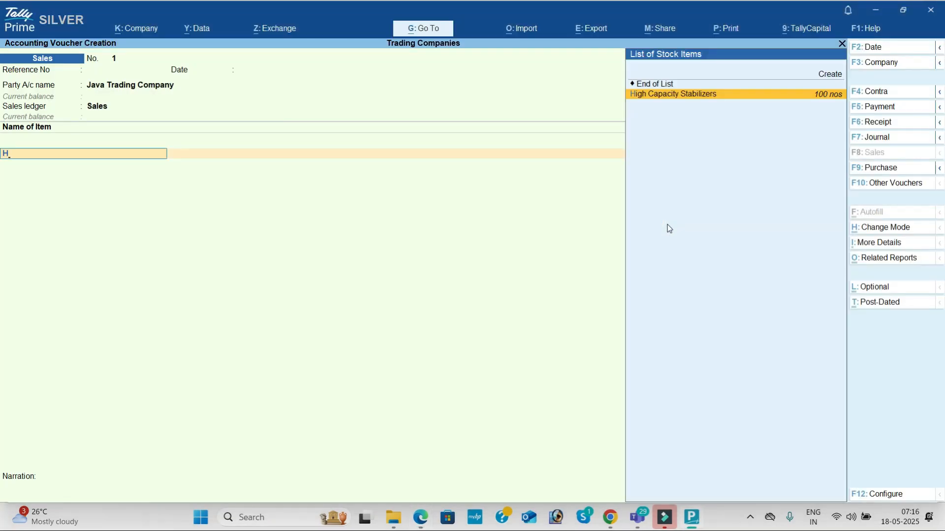
pyautogui.press('Return')
pyautogui.hotkey('alt', 'Tab')
pyautogui.hotkey('alt', 'Tab')
pyautogui.write('25')
pyautogui.press('Return')
pyautogui.write('900')
pyautogui.press('Return')
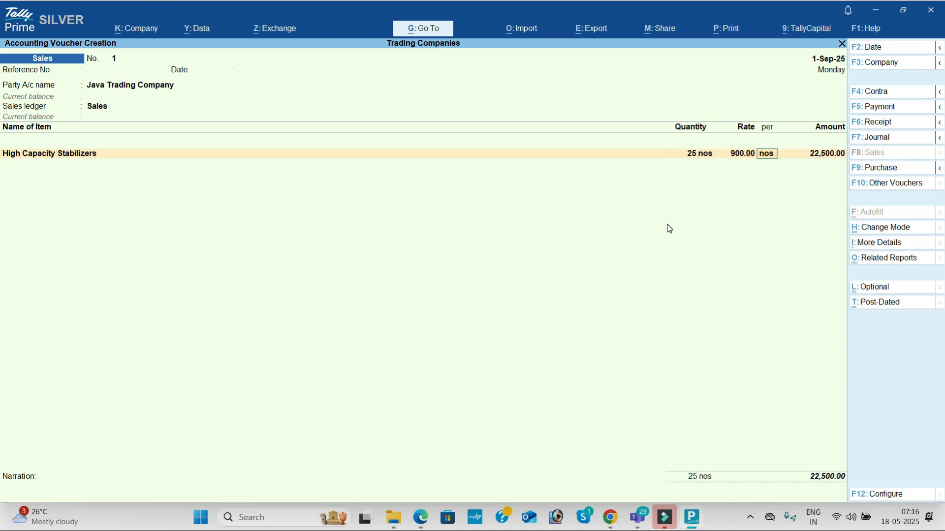
pyautogui.press('Return')
pyautogui.press('Return')
pyautogui.press('Return')
pyautogui.press('Return')
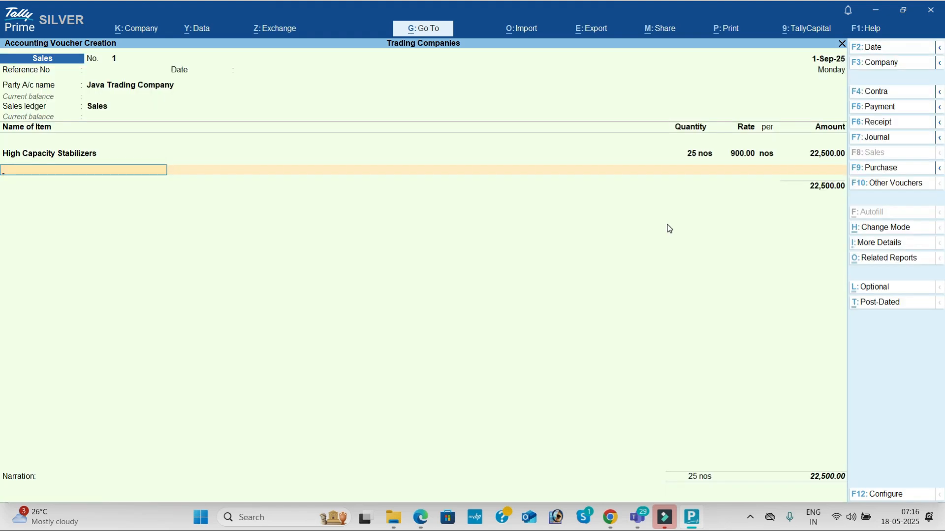
# - Add 30 nos of Submersible Pumps at a rate of 2,500, checking transaction 23 in the PDF
pyautogui.hotkey('alt', 'Tab')
pyautogui.hotkey('alt', 'Tab')
pyautogui.write('S')
pyautogui.press('Return')
pyautogui.hotkey('alt', 'Tab')
pyautogui.hotkey('alt', 'Tab')
pyautogui.write('30')
pyautogui.press('Return')
pyautogui.write('2,500')
pyautogui.press('Return')
pyautogui.press('Return')
pyautogui.press('Return')
pyautogui.press('Return')
# - End the item list, apply the CGST and SGST ledgers, and set GST/e-Way Bill details to No
pyautogui.press('Return')
pyautogui.write('CG')
pyautogui.press('Return')
pyautogui.press('Return')
pyautogui.write('SG')
pyautogui.press('Return')
pyautogui.press('Return')
pyautogui.press('Return')
pyautogui.press('n')
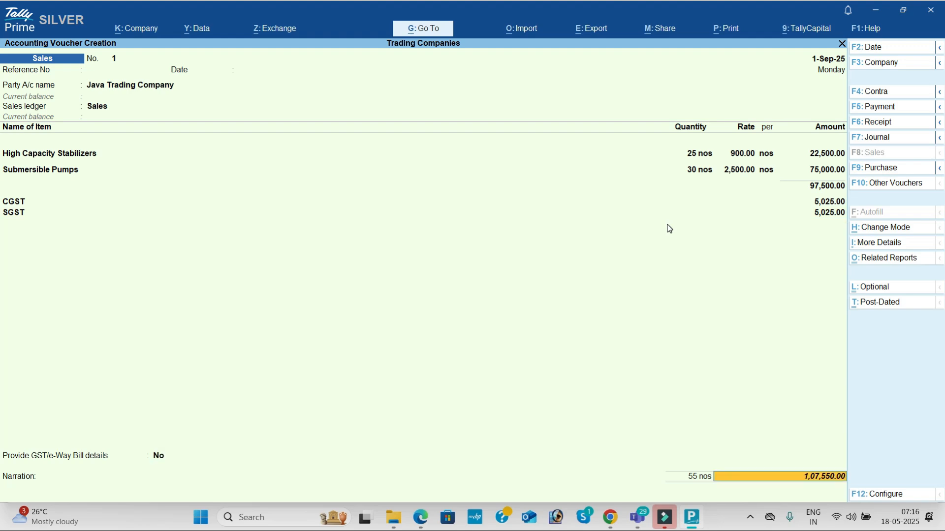
# - Compare the voucher total with transaction 23 in the PDF and save the sales voucher without narration
pyautogui.hotkey('alt', 'Tab')
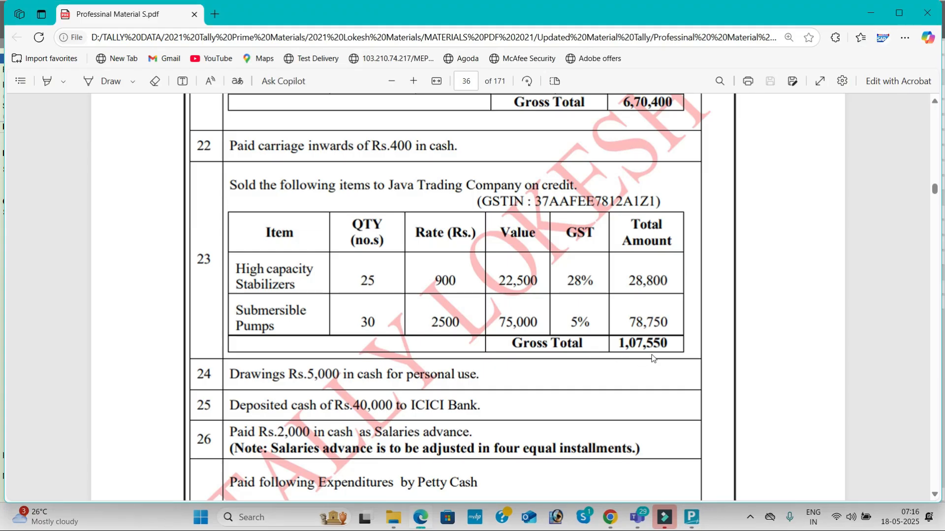
pyautogui.hotkey('alt', 'Tab')
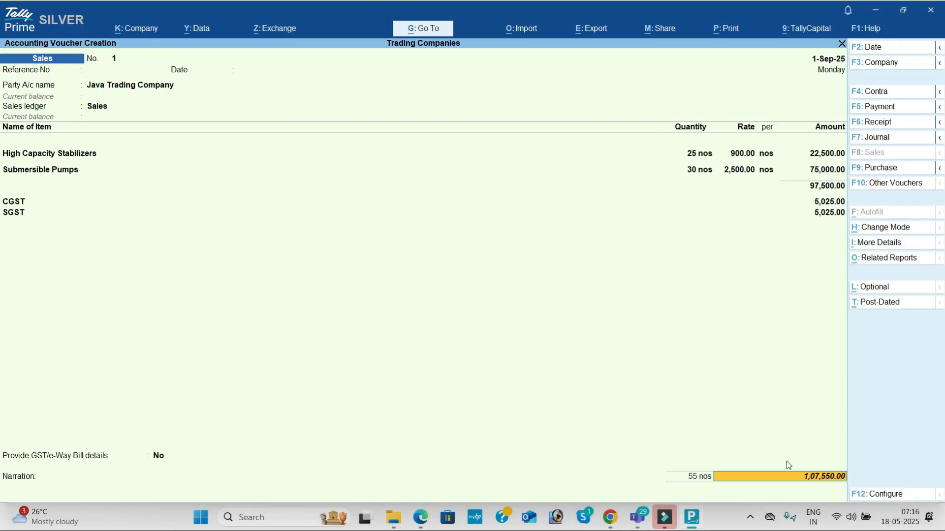
pyautogui.press('Return')
pyautogui.press('Return')
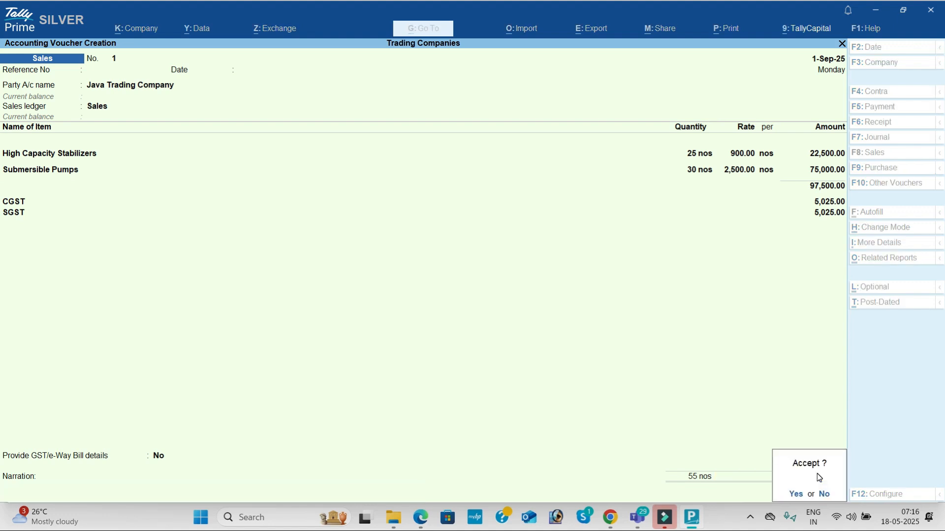
pyautogui.press('Return')
pyautogui.press('n')
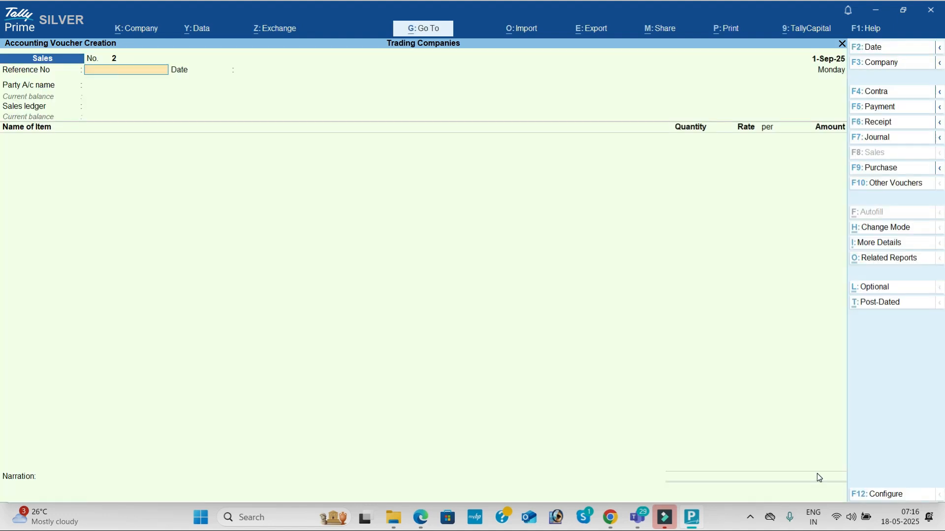
# - Review transactions 24 to 27 in the PDF material and return to TallyPrime
pyautogui.hotkey('alt', 'Tab')
pyautogui.scroll(-3, 817, 474)
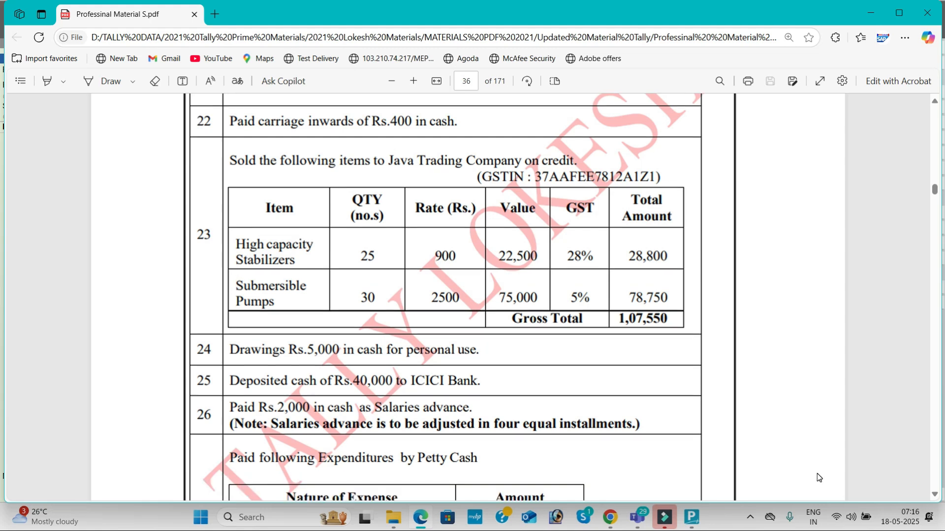
pyautogui.scroll(-3, 817, 473)
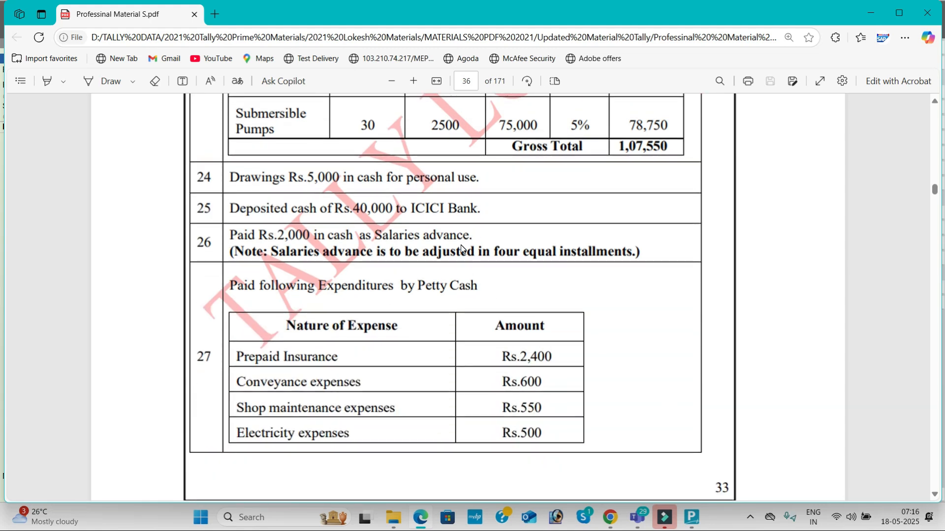
pyautogui.hotkey('alt', 'Tab')
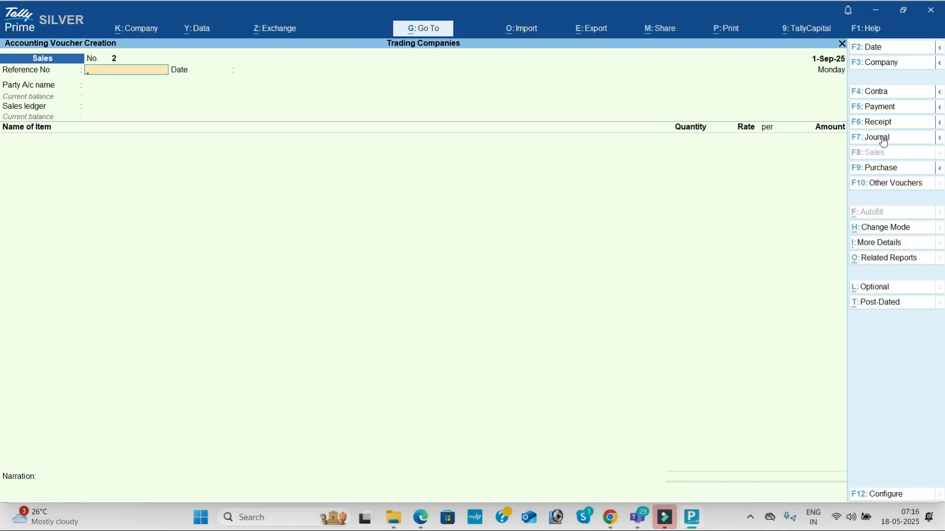
# - Open a Payment voucher and create a Salary Advance ledger under Current Assets from it
pyautogui.click(905, 106)
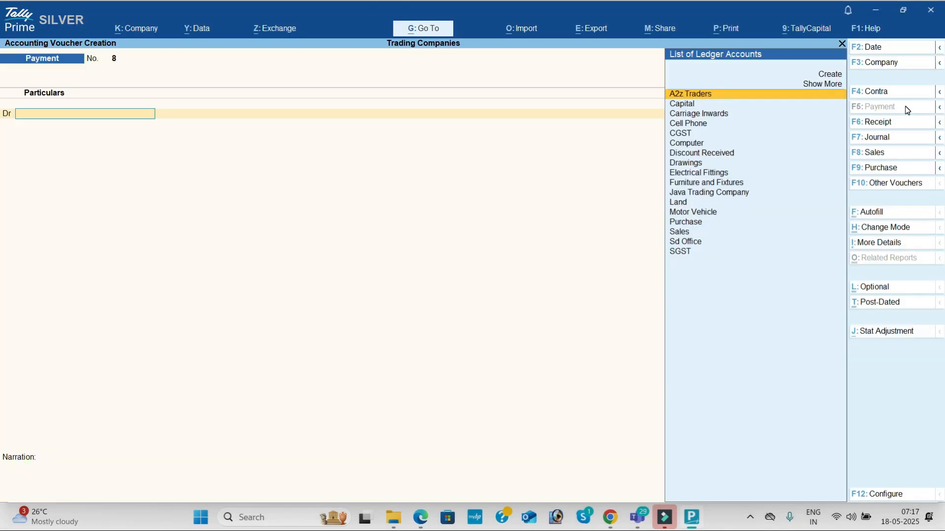
pyautogui.hotkey('alt', 'c')
pyautogui.write('Salar')
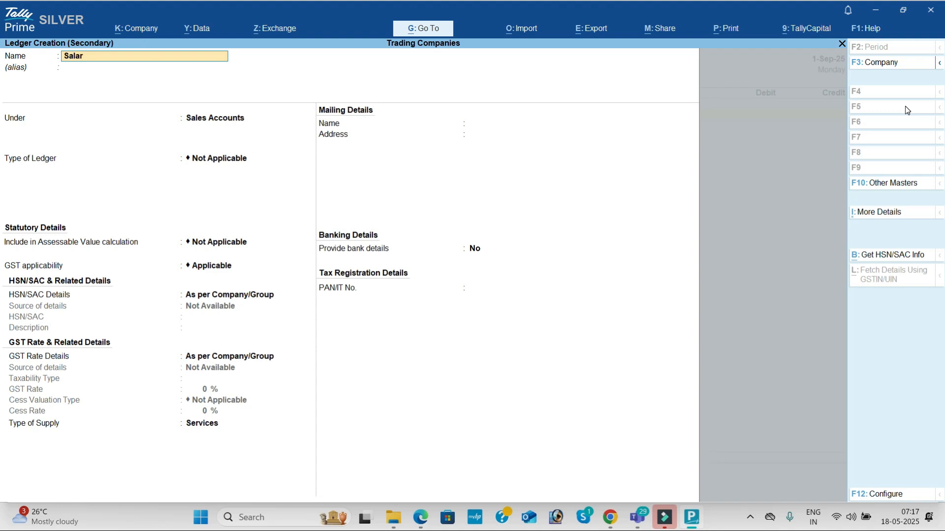
pyautogui.write('y Advance')
pyautogui.press('Return')
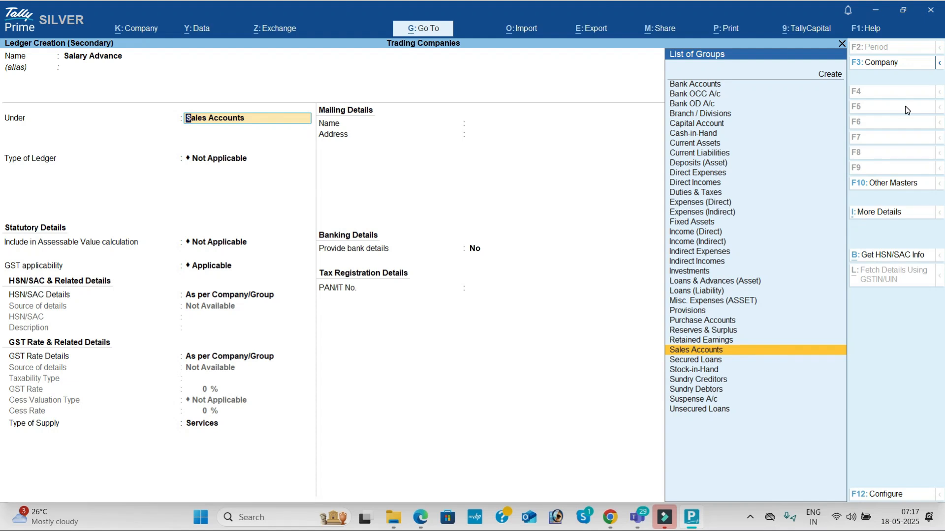
pyautogui.write('Cur')
pyautogui.press('Return')
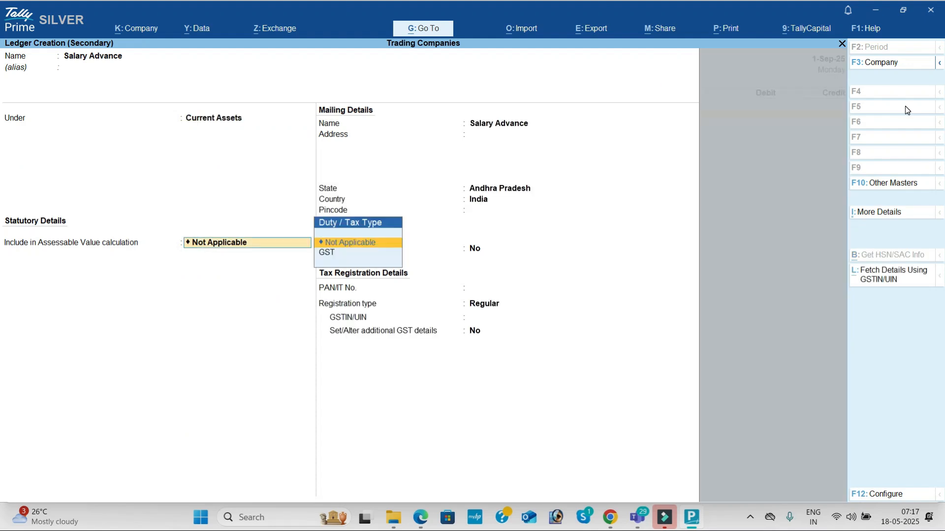
pyautogui.hotkey('ctrl', 'a')
# - Debit Salary Advance with 2,000 as in transaction 26 and credit Cash with the same amount
pyautogui.hotkey('alt', 'Tab')
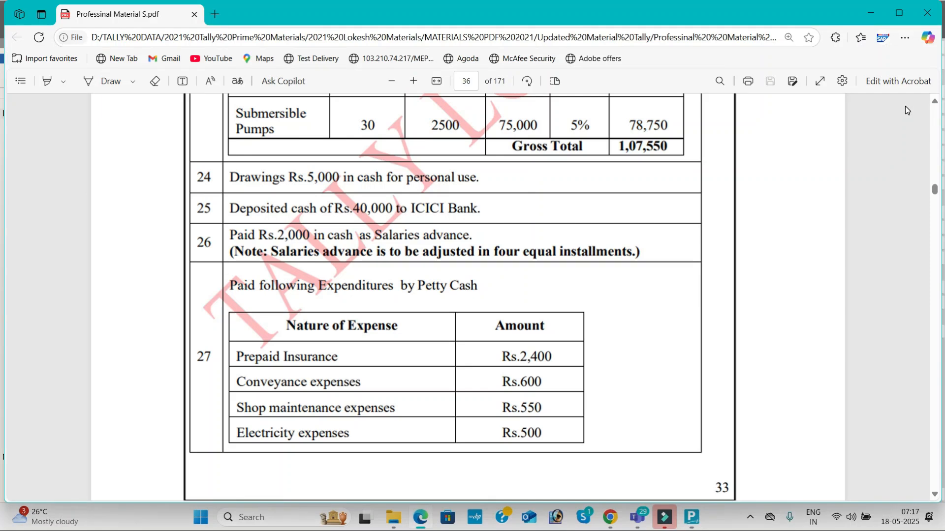
pyautogui.hotkey('alt', 'Tab')
pyautogui.write('2000')
pyautogui.press('Return')
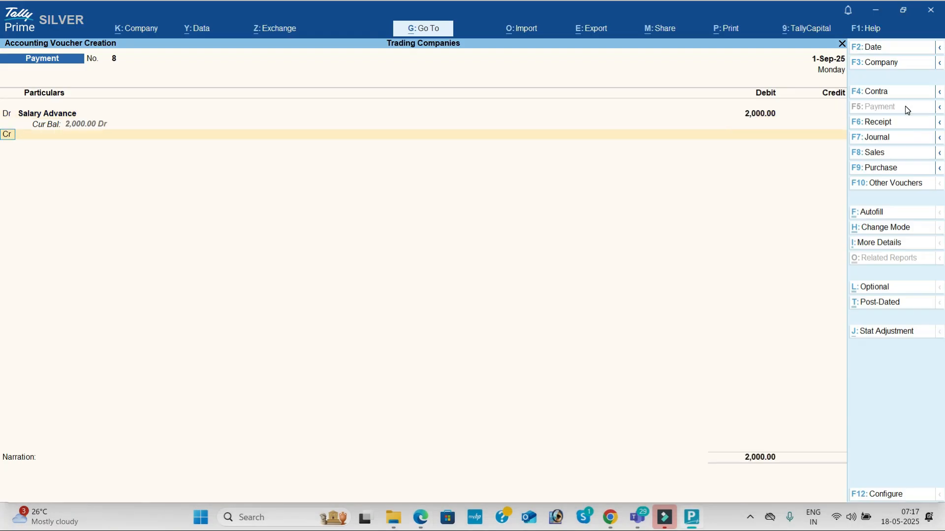
pyautogui.press('Return')
pyautogui.press('Down')
pyautogui.press('Down')
pyautogui.press('Down')
pyautogui.press('Return')
pyautogui.press('Return')
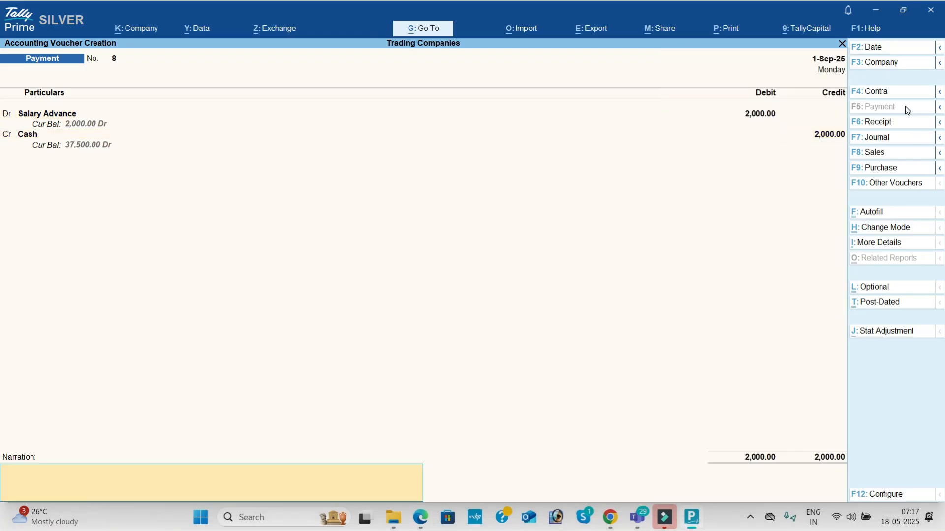
# - Save the salary advance payment voucher without narration and review transactions 27 to 31 in the PDF material
pyautogui.press('Return')
pyautogui.press('Return')
pyautogui.hotkey('alt', 'Tab')
pyautogui.scroll(-2, 905, 107)
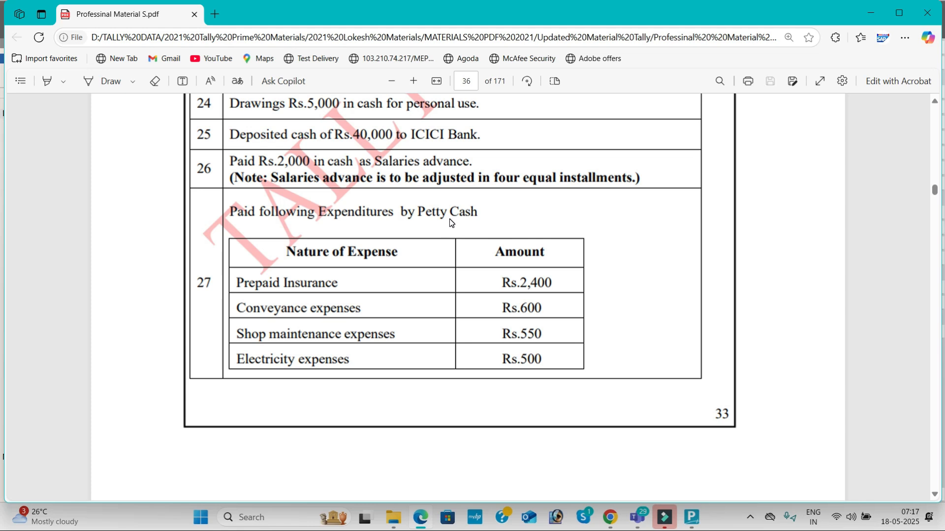
pyautogui.scroll(-8, 451, 222)
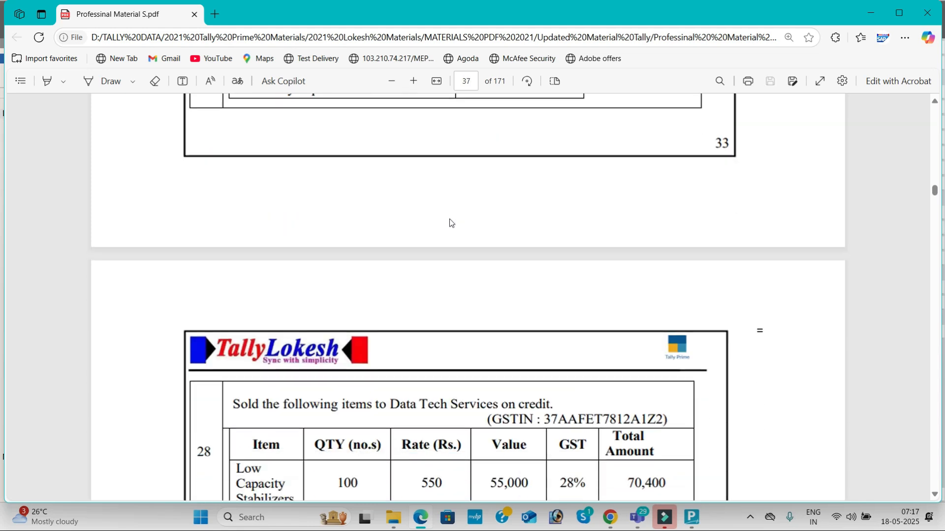
pyautogui.scroll(-2, 451, 223)
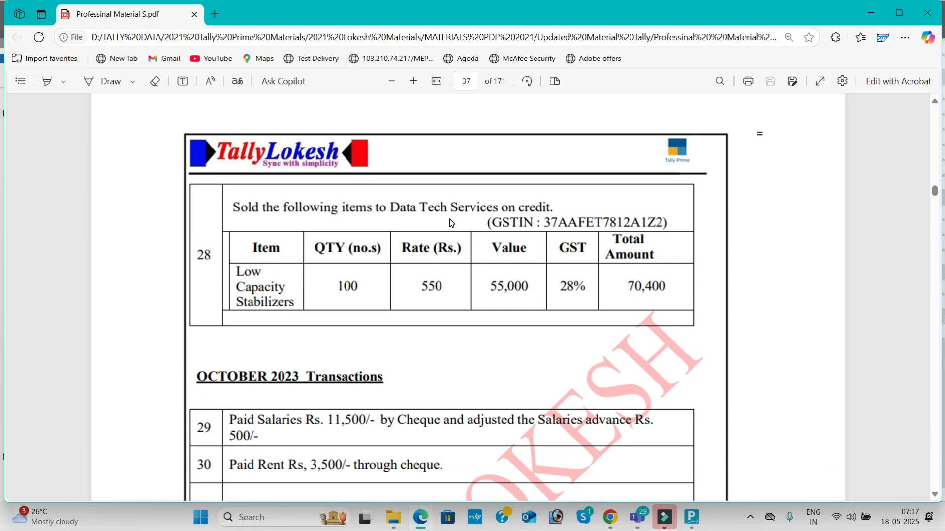
pyautogui.scroll(-6, 452, 222)
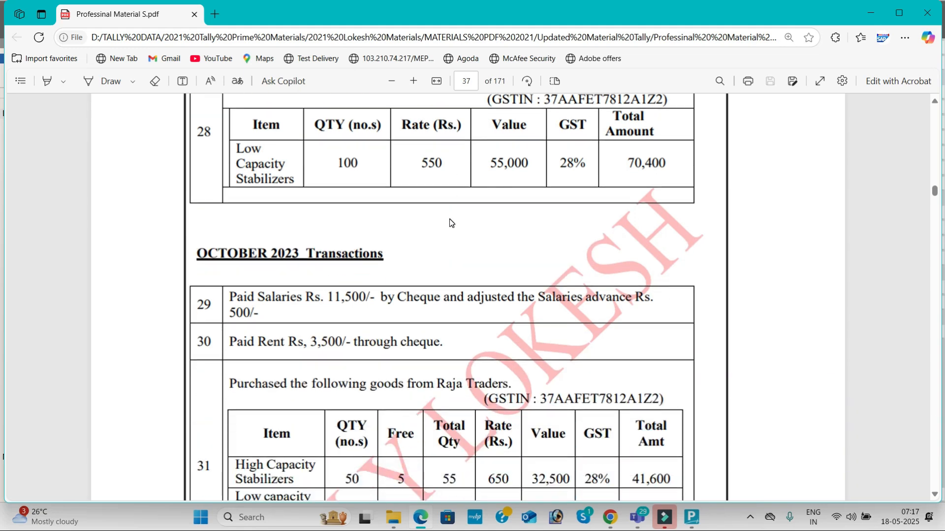
pyautogui.scroll(-1, 451, 222)
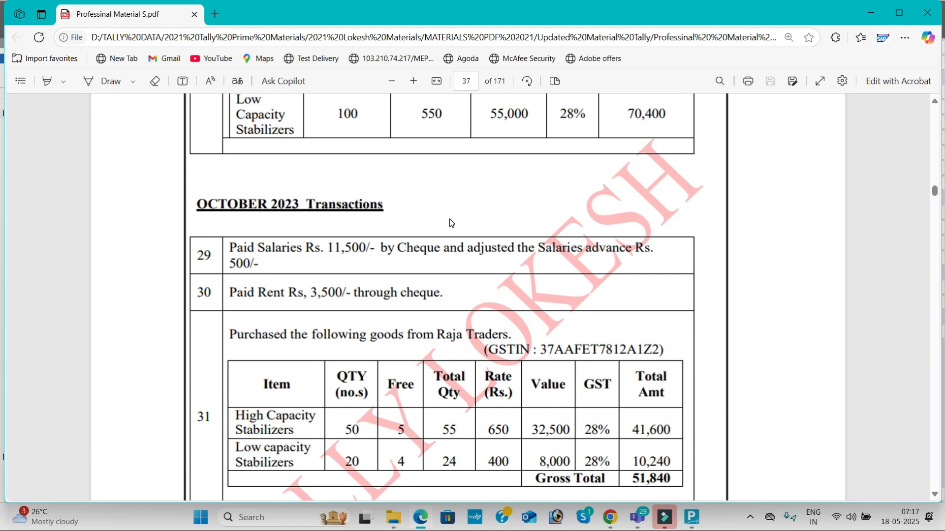
# - Return to TallyPrime and look up the salaries ledger with "Sa" as the debit account for transaction 29
pyautogui.hotkey('alt', 'Tab')
pyautogui.write('Sa')
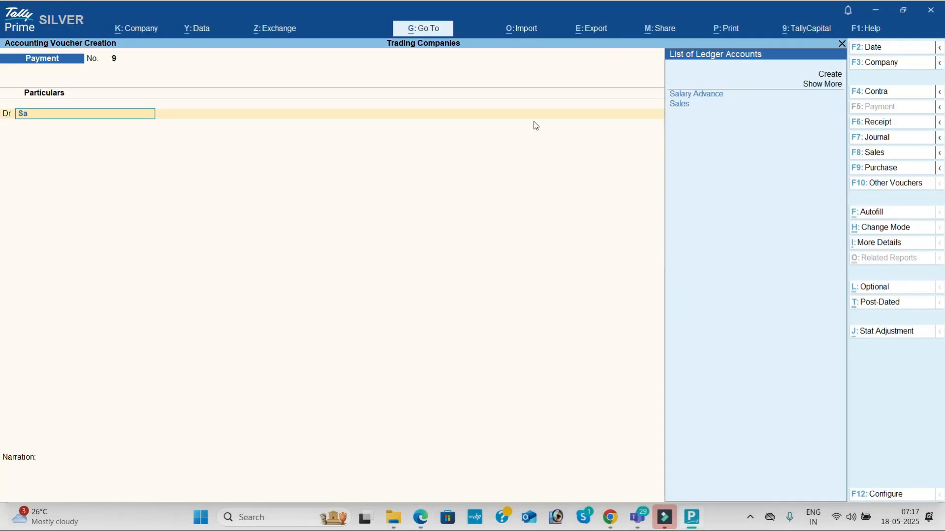
# - Create a new ledger named Salaries under the Indirect Expenses group for the payment voucher
pyautogui.hotkey('alt', 'c')
pyautogui.write('Salaries')
pyautogui.press('Return')
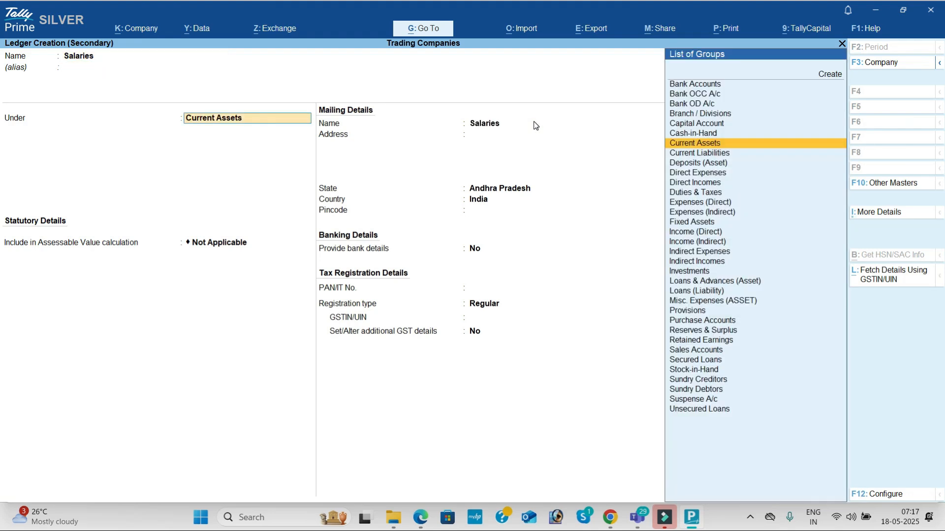
pyautogui.write('Ind')
pyautogui.press('Return')
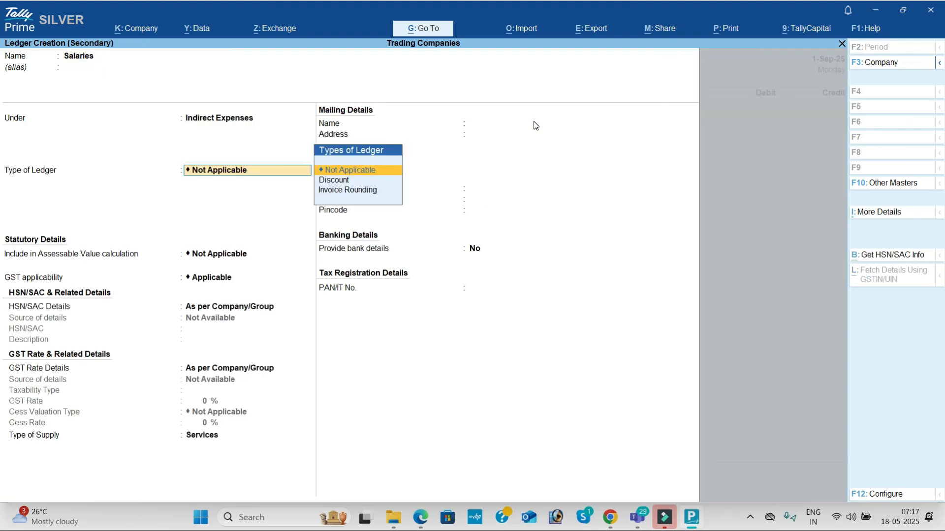
pyautogui.hotkey('ctrl', 'a')
# - Debit the Salaries ledger 11,500, as given in transaction 29 of the PDF
pyautogui.write('55')
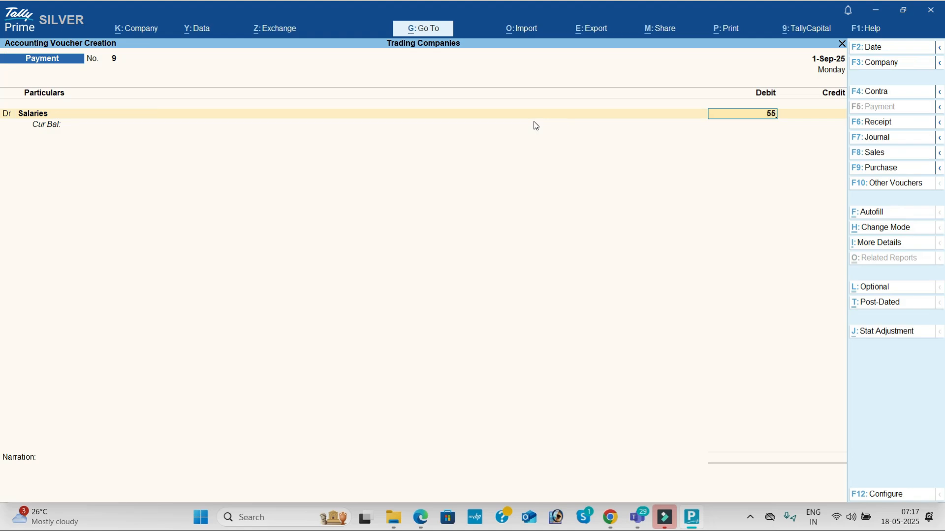
pyautogui.hotkey('alt', 'Tab')
pyautogui.hotkey('alt', 'Tab')
pyautogui.press('BackSpace')
pyautogui.press('BackSpace')
pyautogui.write('1111500')
pyautogui.press('Return')
pyautogui.press('Return')
pyautogui.press('Return')
pyautogui.press('Return')
# - Credit the Salary Advance ledger 500, checking the adjustment amount in the PDF
pyautogui.write('Sa')
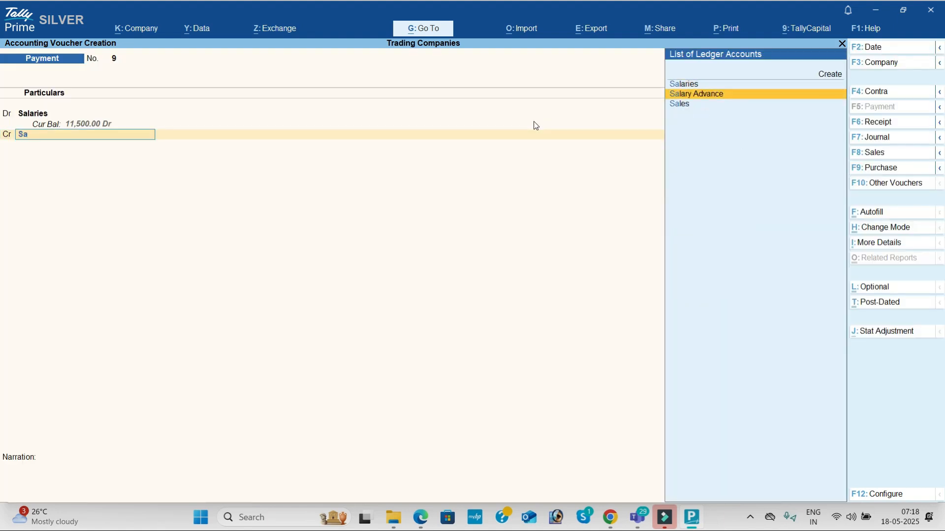
pyautogui.press('Return')
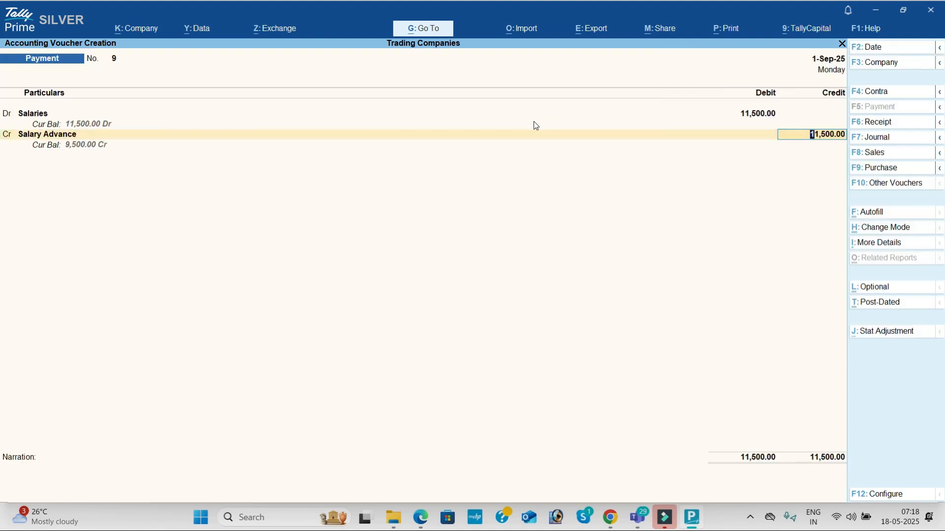
pyautogui.hotkey('alt', 'Tab')
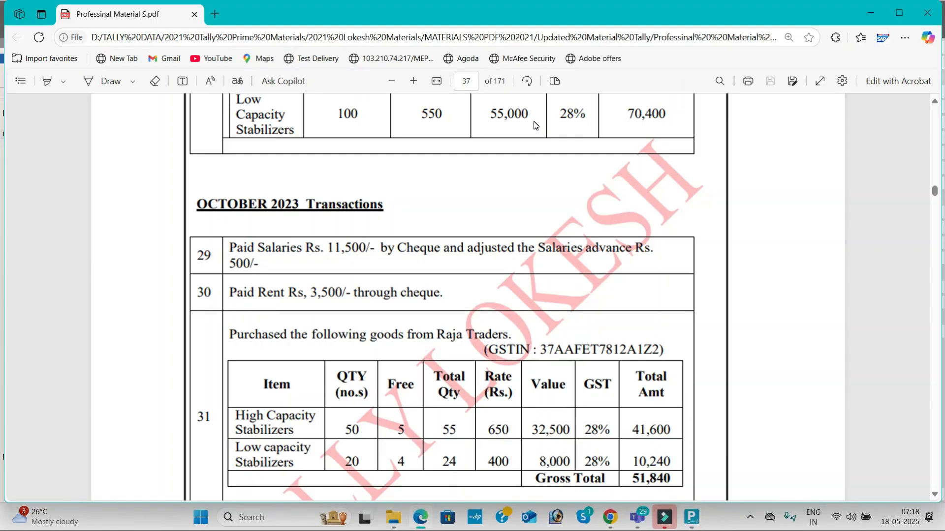
pyautogui.hotkey('alt', 'Tab')
pyautogui.press('BackSpace')
pyautogui.write('500')
pyautogui.press('Return')
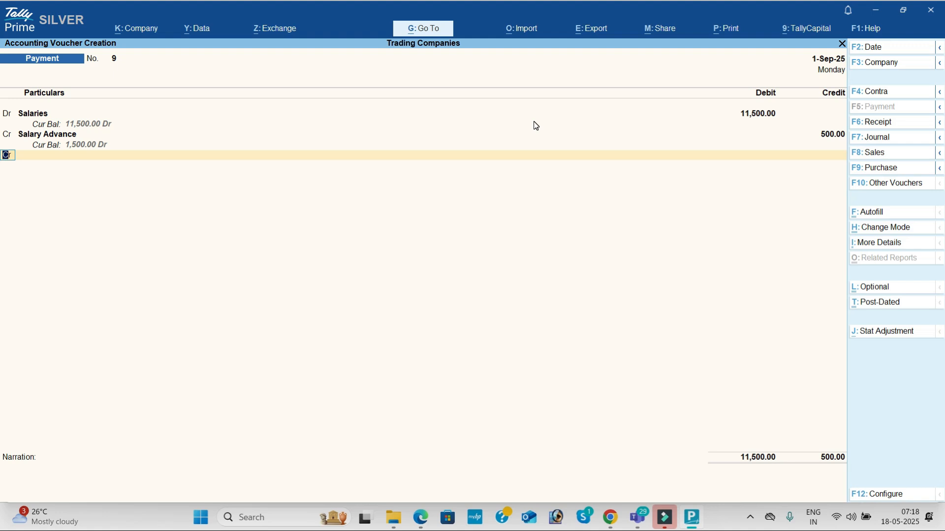
# - Credit Icici Bank with the remaining 11,000 and save the payment voucher
pyautogui.press('Return')
pyautogui.hotkey('alt', 'Tab')
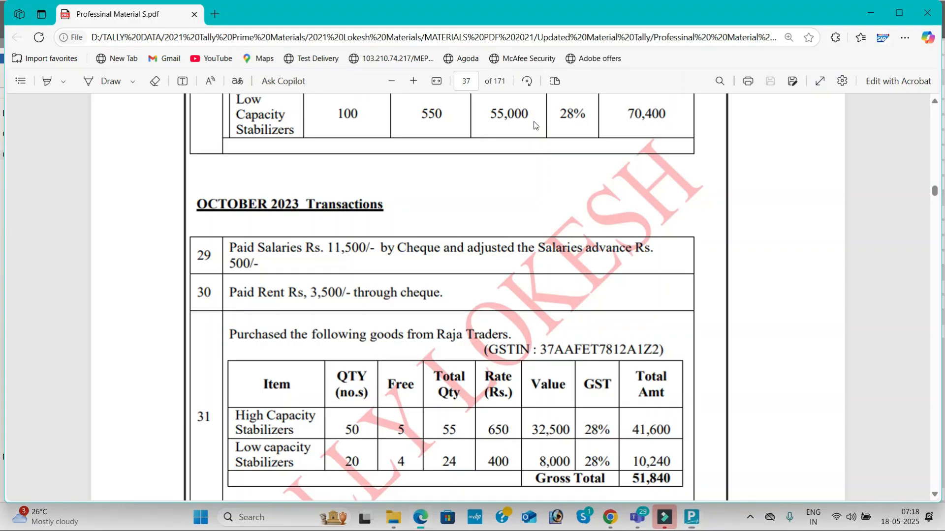
pyautogui.hotkey('alt', 'Tab')
pyautogui.write('i')
pyautogui.press('Return')
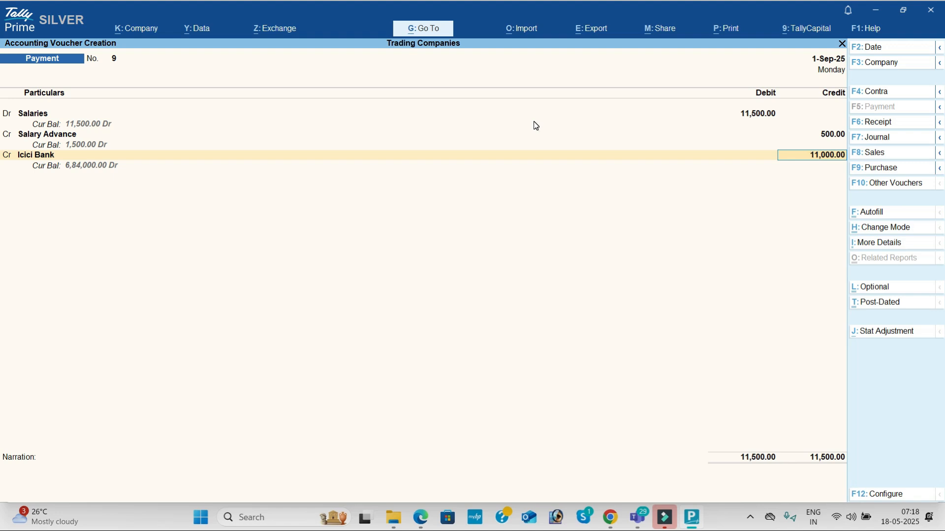
pyautogui.press('Return')
pyautogui.press('Return')
pyautogui.press('Return')
pyautogui.press('Return')
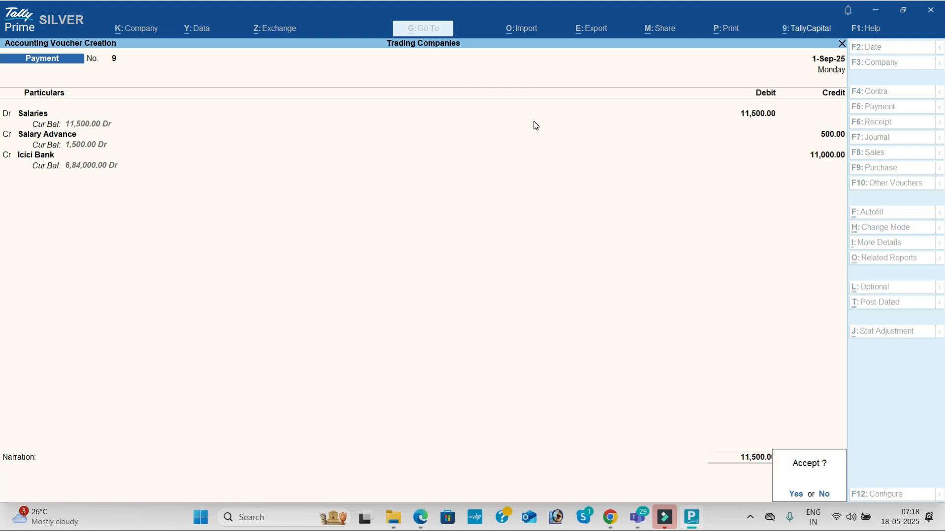
pyautogui.press('Return')
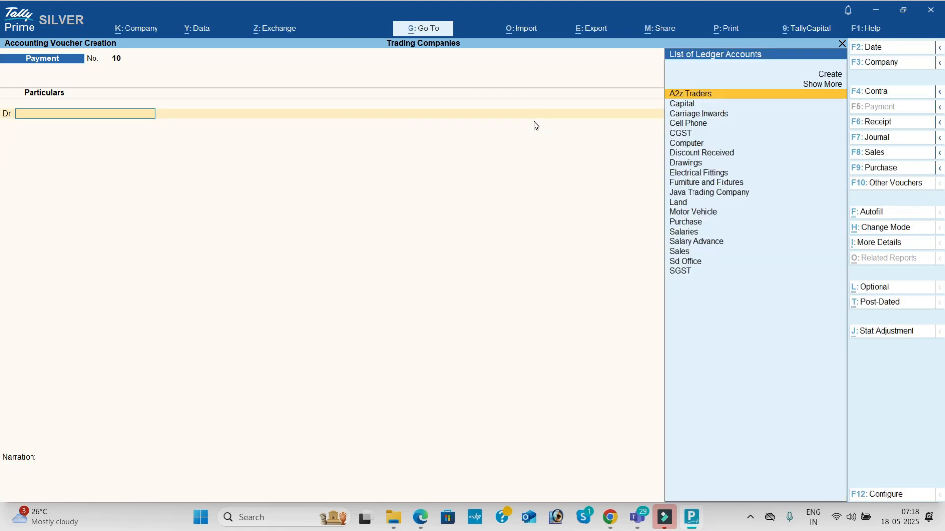
# - Read the Raja Traders purchase transaction in the PDF in Edge, and start a purchase voucher in TallyPrime
pyautogui.hotkey('alt', 'Tab')
pyautogui.scroll(-3, 535, 125)
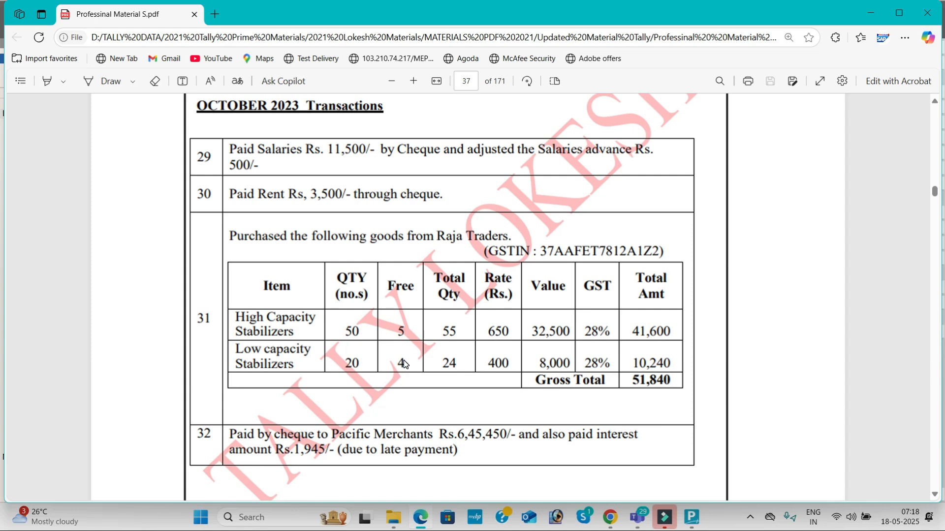
pyautogui.hotkey('alt', 'Tab')
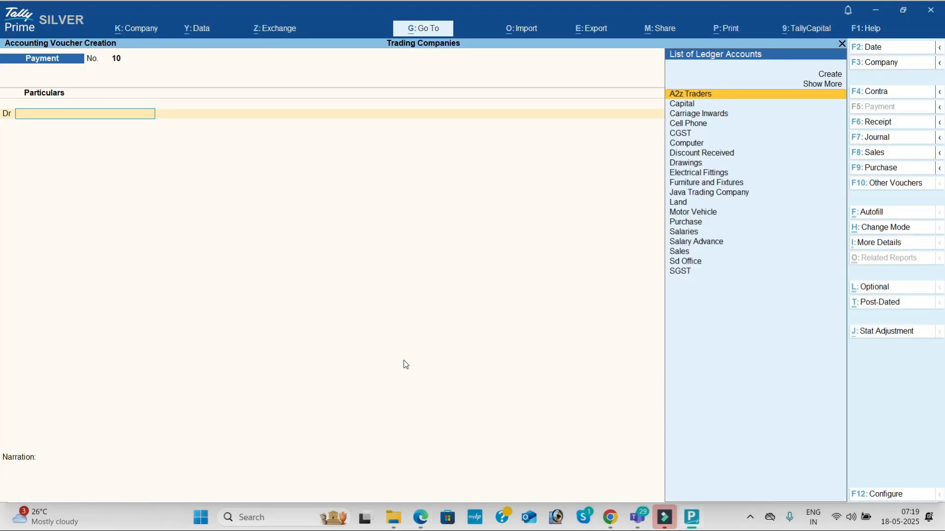
pyautogui.click(881, 169)
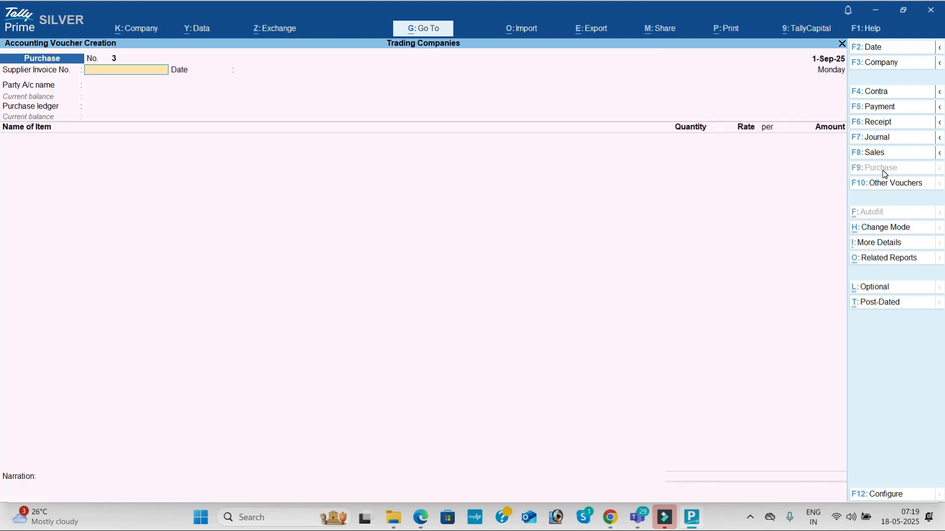
# - Enable separate Actual and Billed Quantity columns in invoices in the company features
pyautogui.click(153, 28)
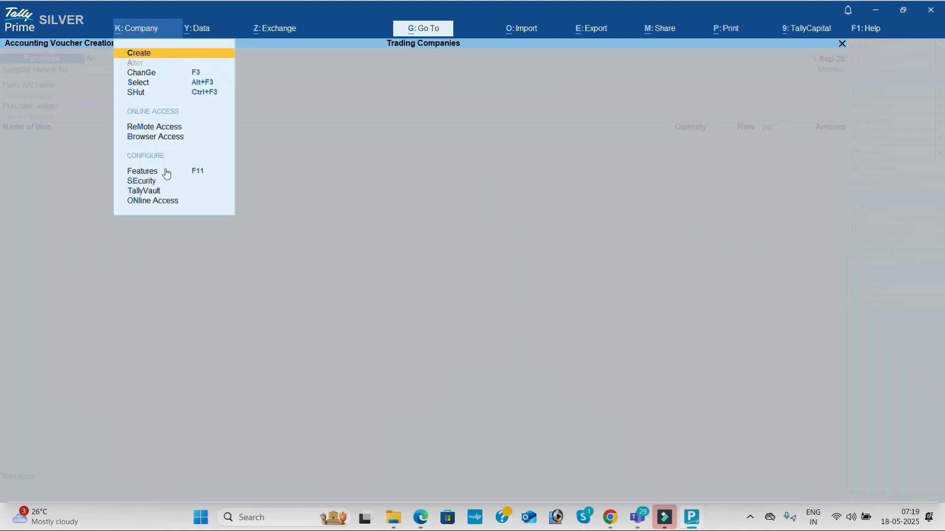
pyautogui.click(203, 172)
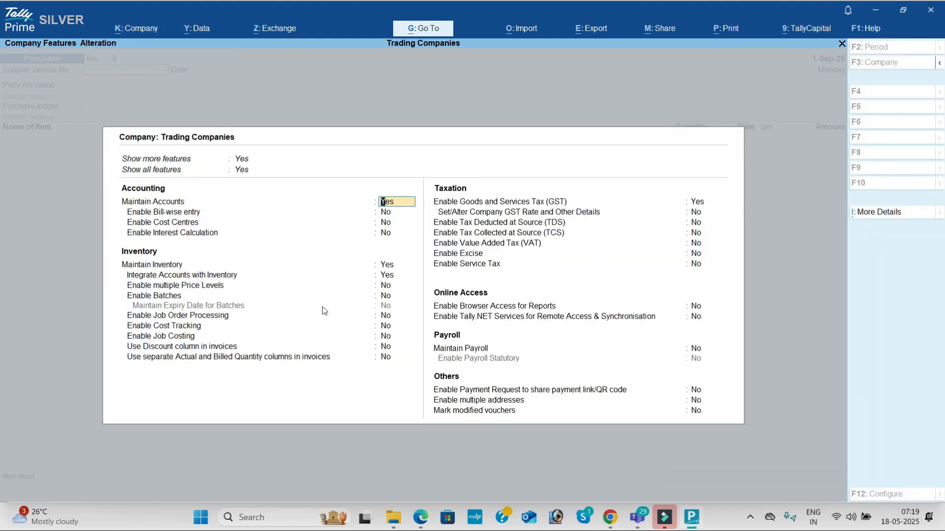
pyautogui.click(382, 357)
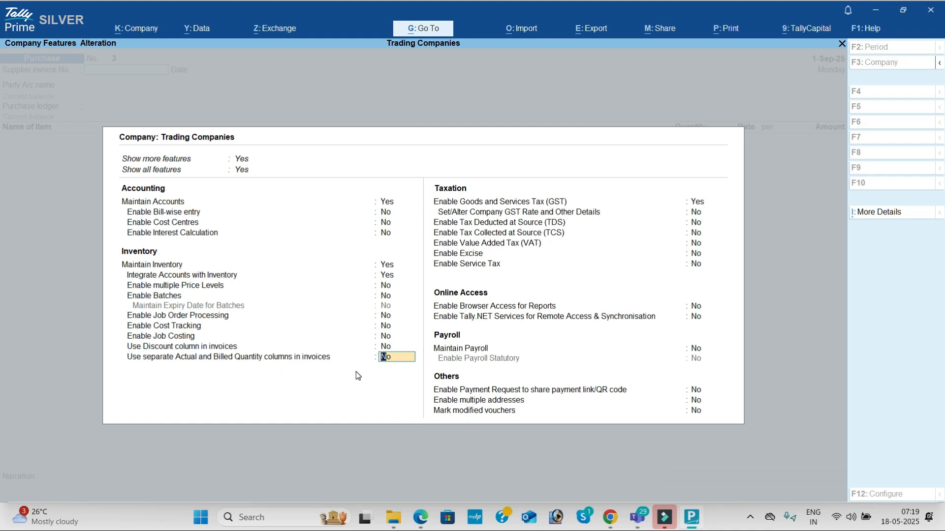
pyautogui.press('y')
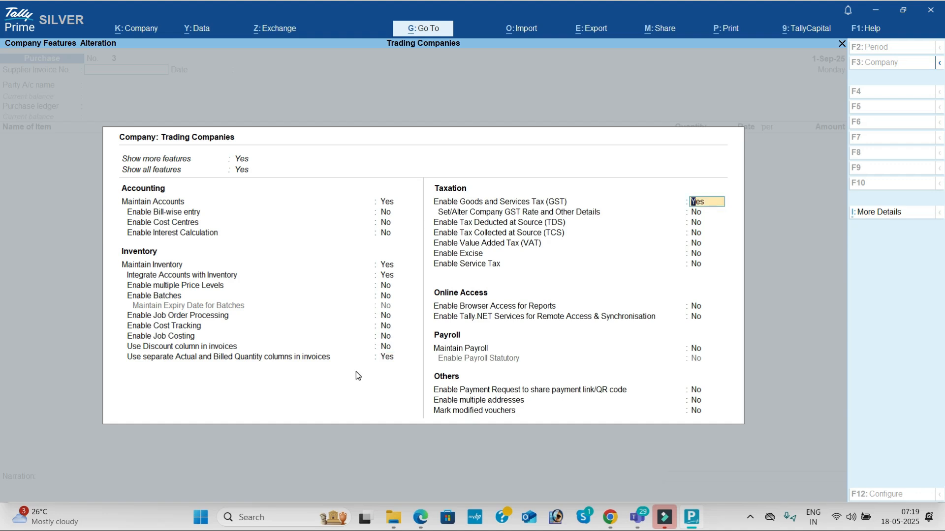
pyautogui.hotkey('ctrl', 'a')
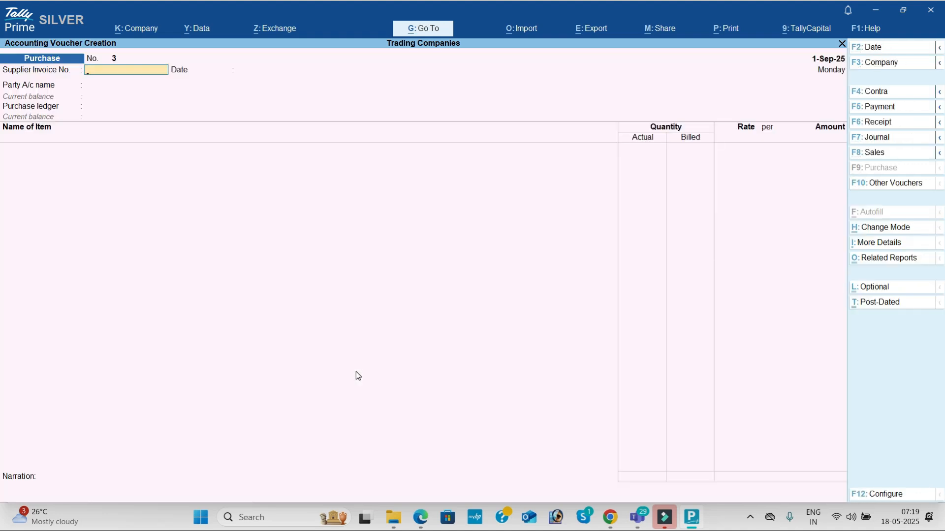
# - Leave the supplier invoice number blank and start a new party ledger named Raja Traders under Sundry Creditors
pyautogui.press('Return')
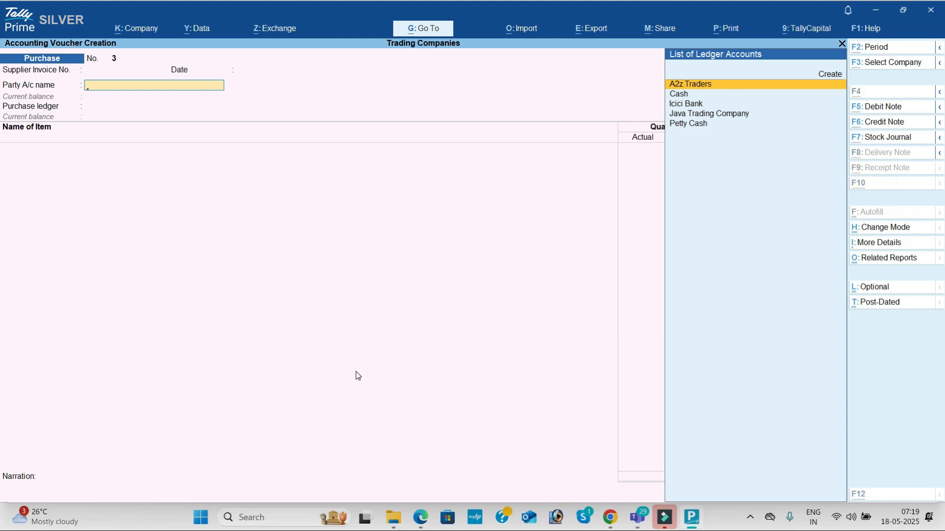
pyautogui.hotkey('alt', 'c')
pyautogui.hotkey('alt', 'Tab')
pyautogui.hotkey('alt', 'Tab')
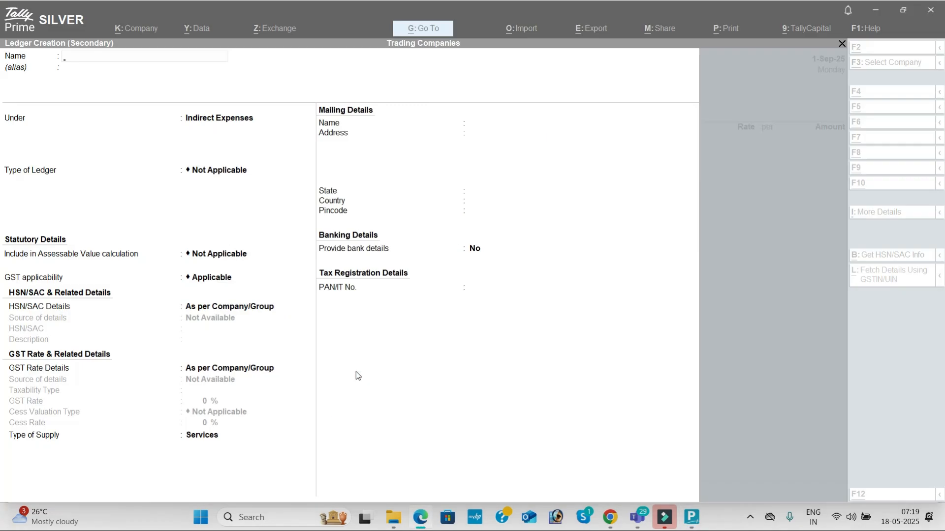
pyautogui.write('Raja Traders')
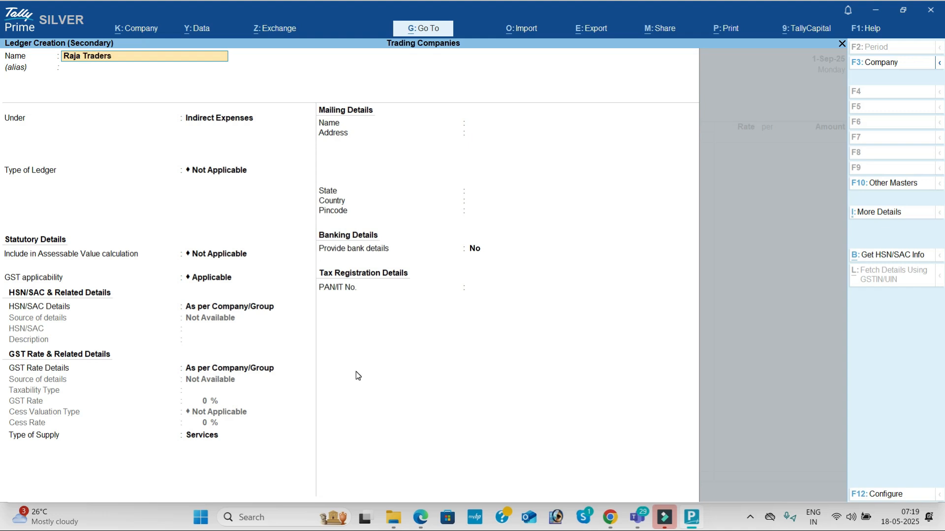
pyautogui.press('Return')
pyautogui.write('Sun')
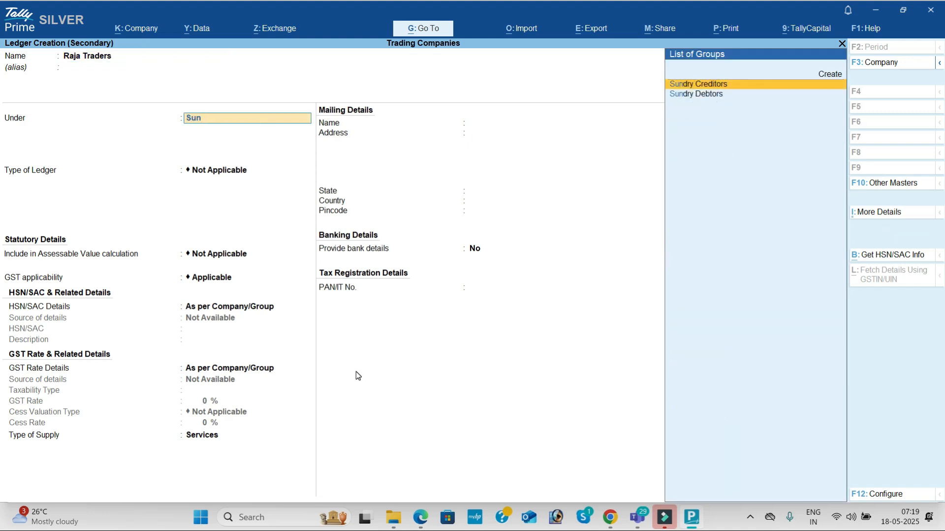
pyautogui.press('Return')
# - Enter 37 as the Raja Traders ledger's GSTIN/UIN, keep the other details at their defaults, and save the ledger
pyautogui.press('Return')
pyautogui.press('Return')
pyautogui.press('Return')
pyautogui.press('Return')
pyautogui.press('Return')
pyautogui.press('Return')
pyautogui.write('3')
pyautogui.press('Return')
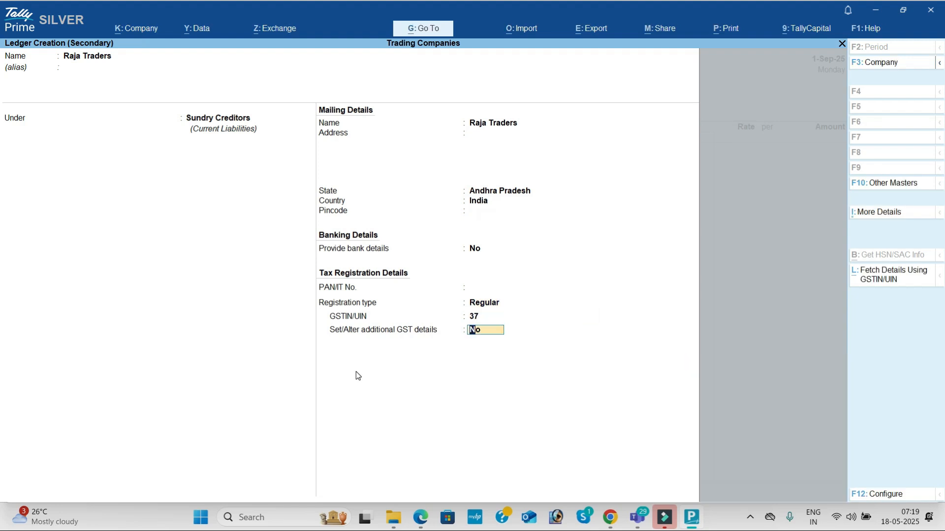
pyautogui.press('Return')
pyautogui.hotkey('ctrl', 'a')
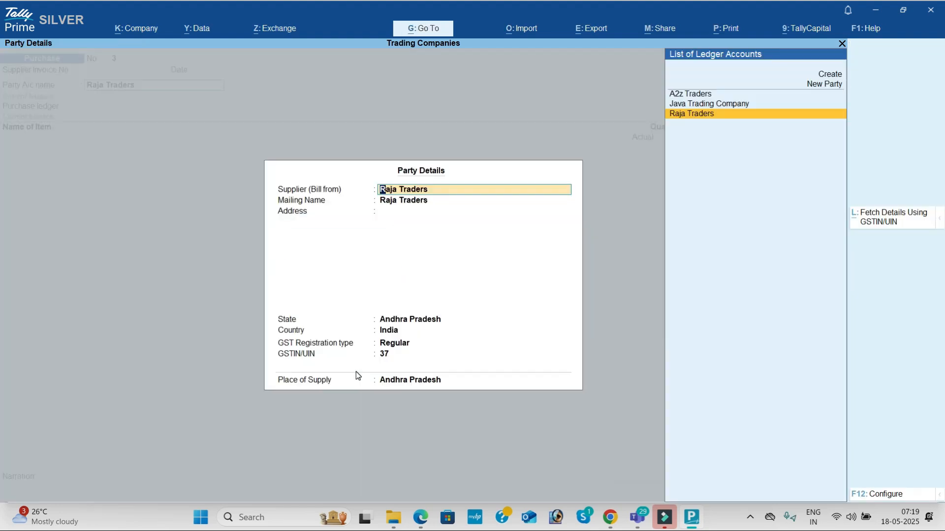
# - Using the Purchase ledger, add High Capacity Stabilizers with 55 nos actual and 50 nos billed at a rate of 650
pyautogui.hotkey('ctrl', 'a')
pyautogui.press('Return')
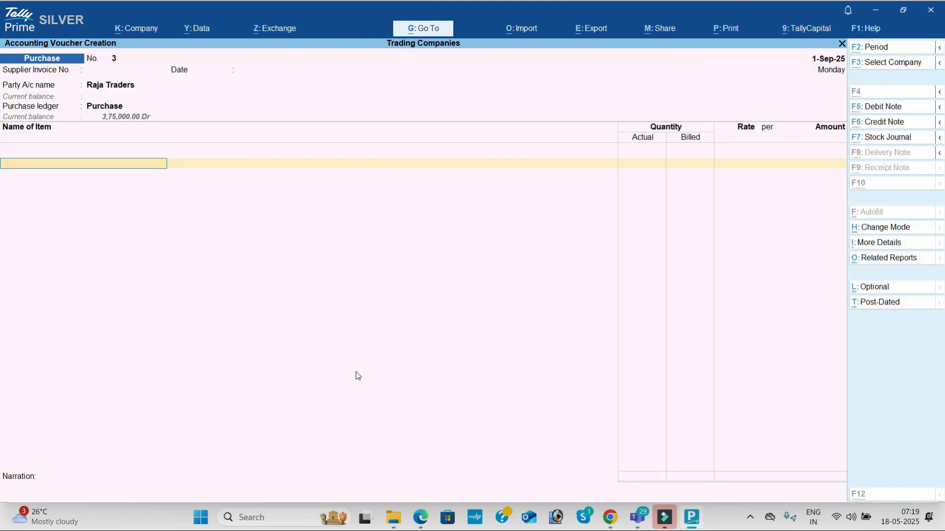
pyautogui.hotkey('alt', 'Tab')
pyautogui.hotkey('alt', 'Tab')
pyautogui.write('h')
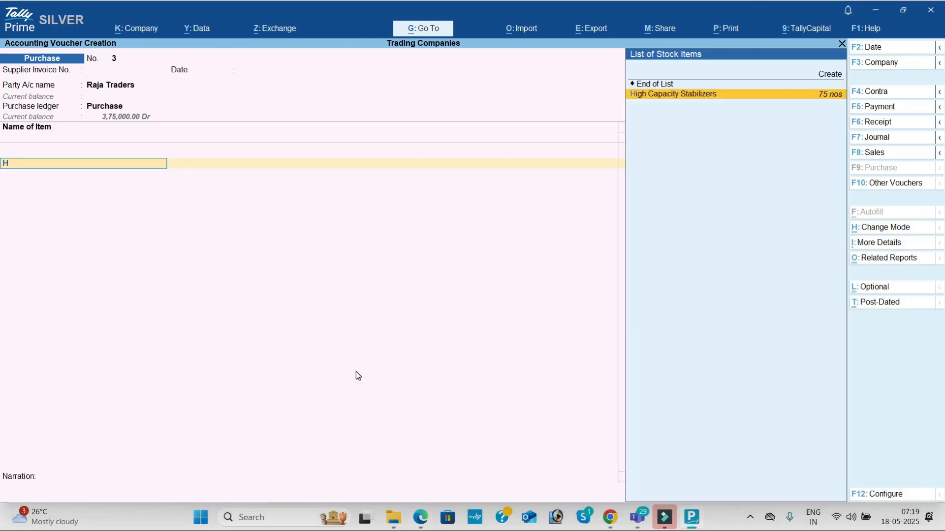
pyautogui.press('Return')
pyautogui.hotkey('alt', 'Tab')
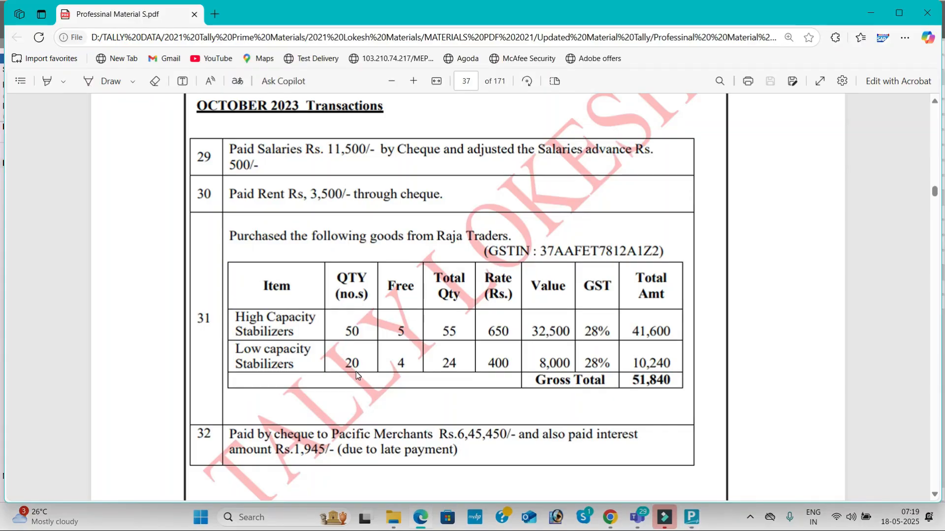
pyautogui.hotkey('alt', 'Tab')
pyautogui.write('55')
pyautogui.press('Return')
pyautogui.press('Return')
pyautogui.hotkey('alt', 'Tab')
pyautogui.hotkey('alt', 'Tab')
pyautogui.write('650')
pyautogui.press('Return')
pyautogui.press('Return')
pyautogui.press('Return')
# - Add Low Capacity Stabilizers with 24 nos actual and 20 nos billed at a rate of 400, and end the item list
pyautogui.hotkey('alt', 'Tab')
pyautogui.hotkey('alt', 'Tab')
pyautogui.write('l')
pyautogui.press('Return')
pyautogui.hotkey('alt', 'Tab')
pyautogui.hotkey('alt', 'Tab')
pyautogui.write('24')
pyautogui.press('Return')
pyautogui.hotkey('alt', 'Tab')
pyautogui.hotkey('alt', 'Tab')
pyautogui.write('20')
pyautogui.press('Return')
pyautogui.hotkey('alt', 'Tab')
pyautogui.hotkey('alt', 'Tab')
pyautogui.press('Return')
pyautogui.press('Return')
pyautogui.press('Return')
pyautogui.press('Return')
# - Add the CGST and SGST ledgers to the purchase voucher
pyautogui.write('C')
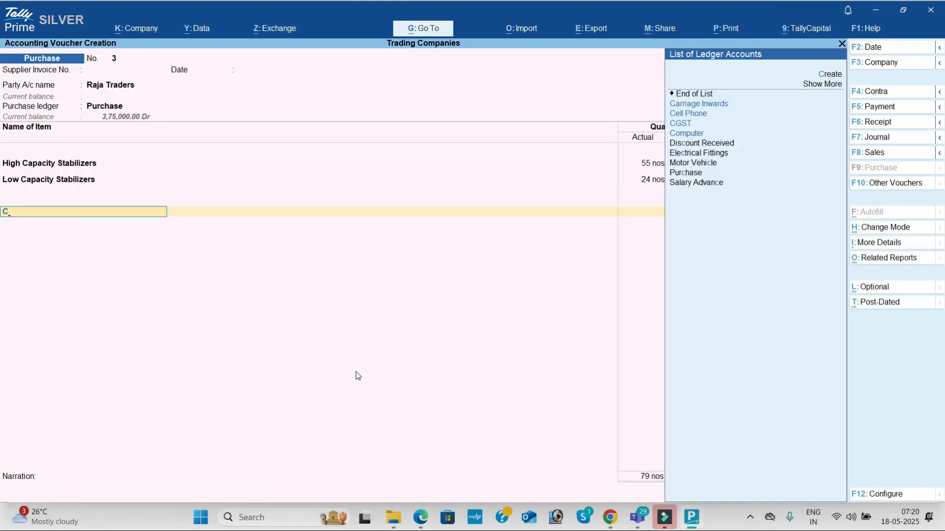
pyautogui.press('Down')
pyautogui.press('Down')
pyautogui.press('Down')
pyautogui.press('Return')
pyautogui.write('Sg')
pyautogui.press('Return')
pyautogui.press('Return')
pyautogui.press('Return')
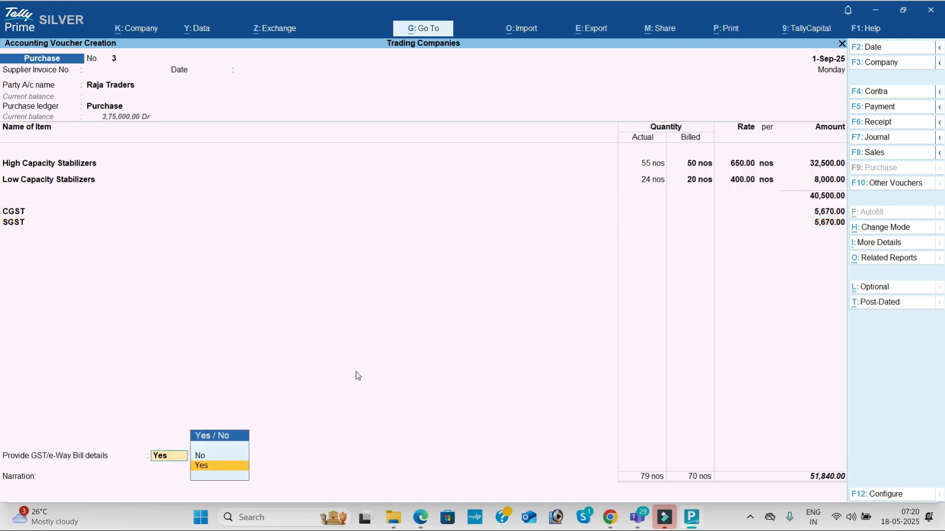
# - Set Provide GST/e-Way Bill details to No, compare the total with the PDF, and save the purchase voucher
pyautogui.press('Up')
pyautogui.press('Return')
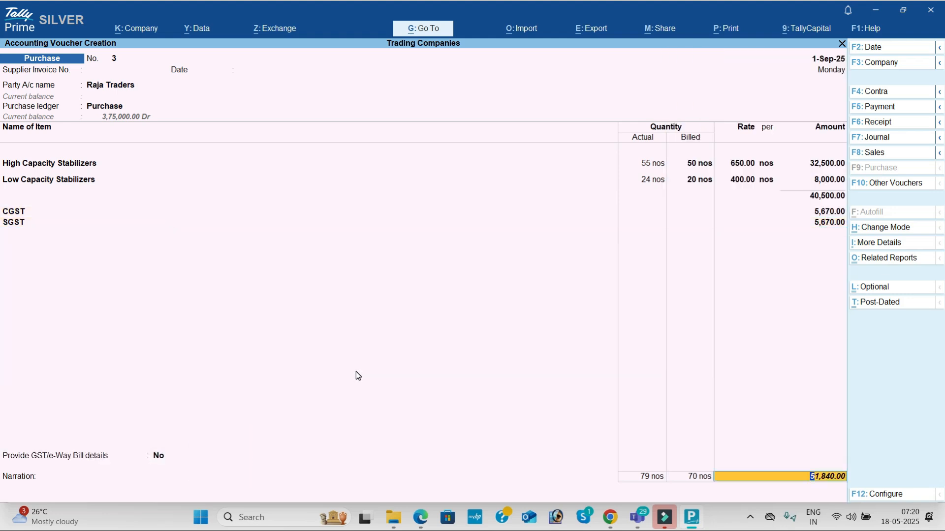
pyautogui.hotkey('alt', 'Tab')
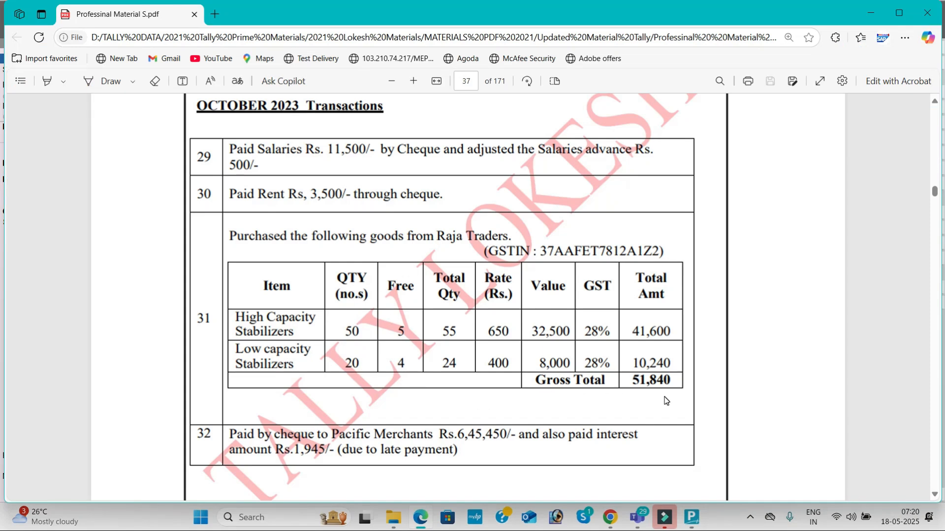
pyautogui.hotkey('alt', 'Tab')
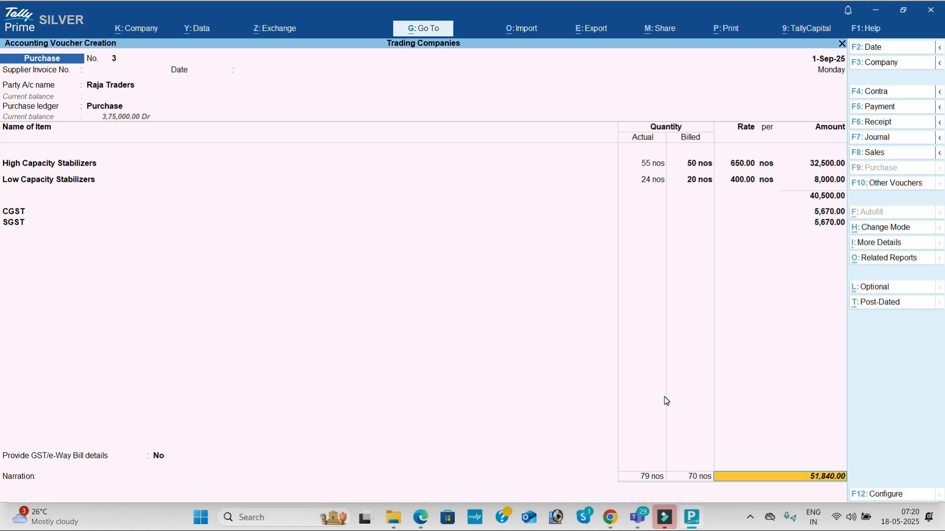
pyautogui.press('Return')
pyautogui.press('Return')
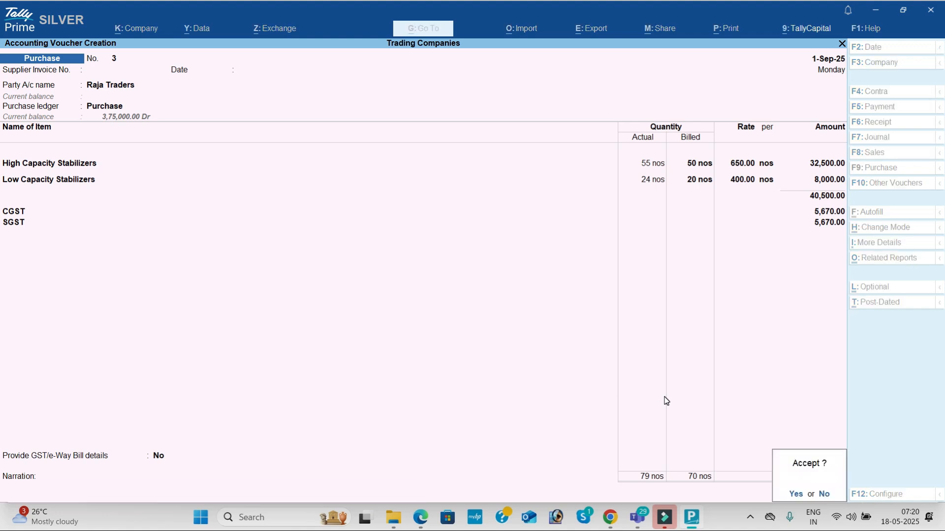
pyautogui.press('Return')
# - Read transaction 32 in the PDF, and debit A2z Traders with 6,45,450 in a new payment voucher
pyautogui.hotkey('alt', 'Tab')
pyautogui.scroll(-1, 666, 401)
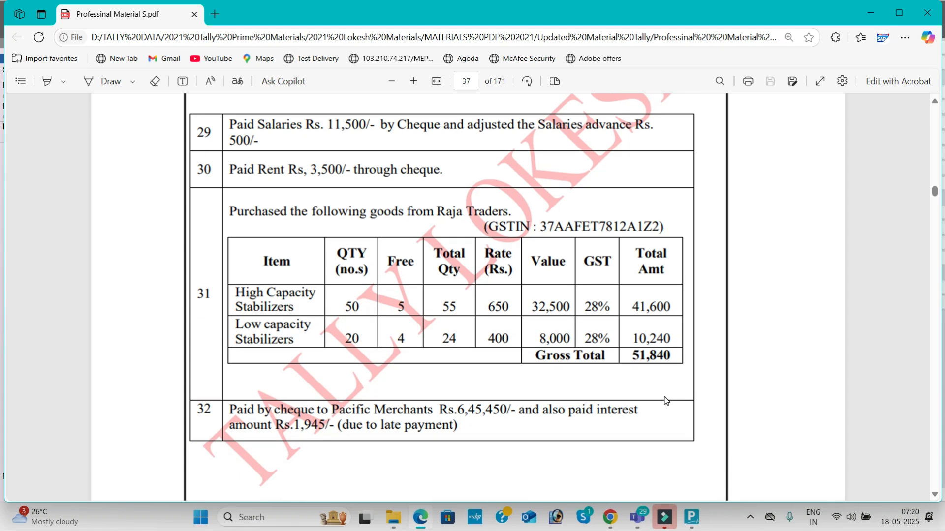
pyautogui.scroll(-5, 666, 401)
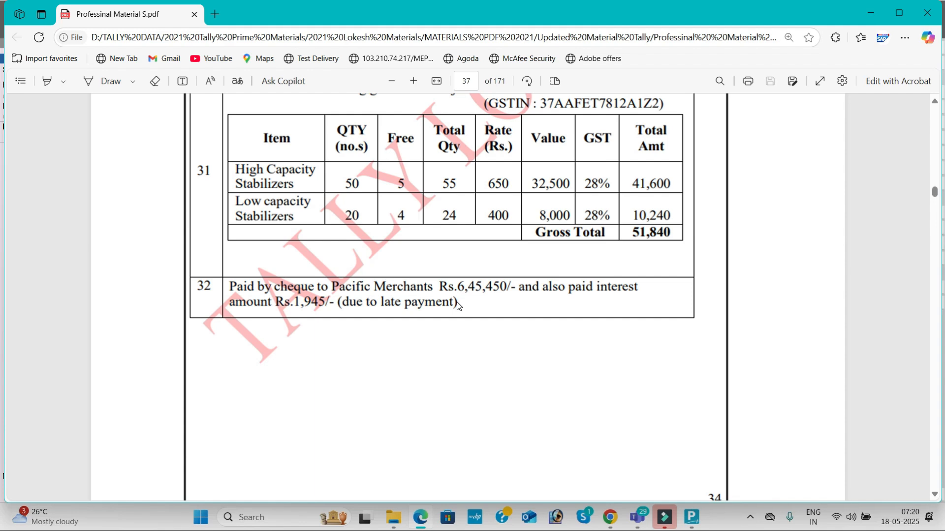
pyautogui.hotkey('alt', 'Tab')
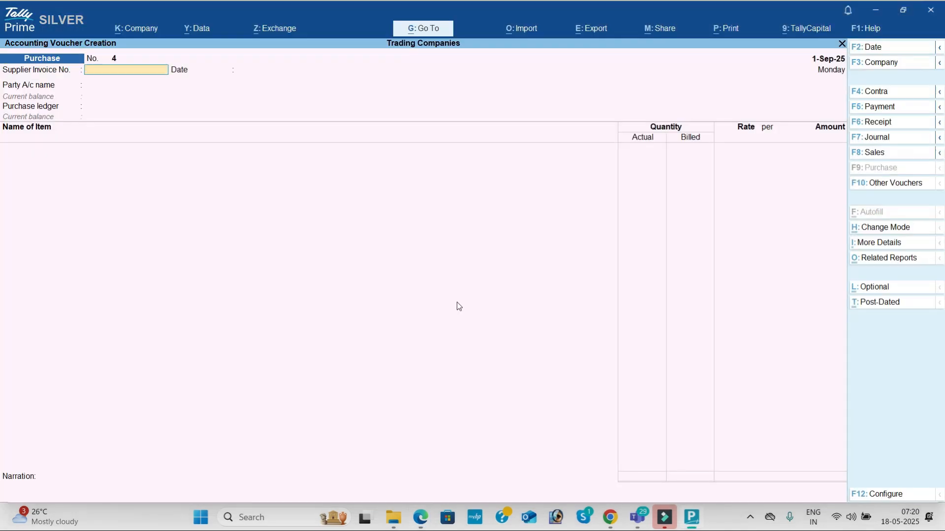
pyautogui.click(898, 110)
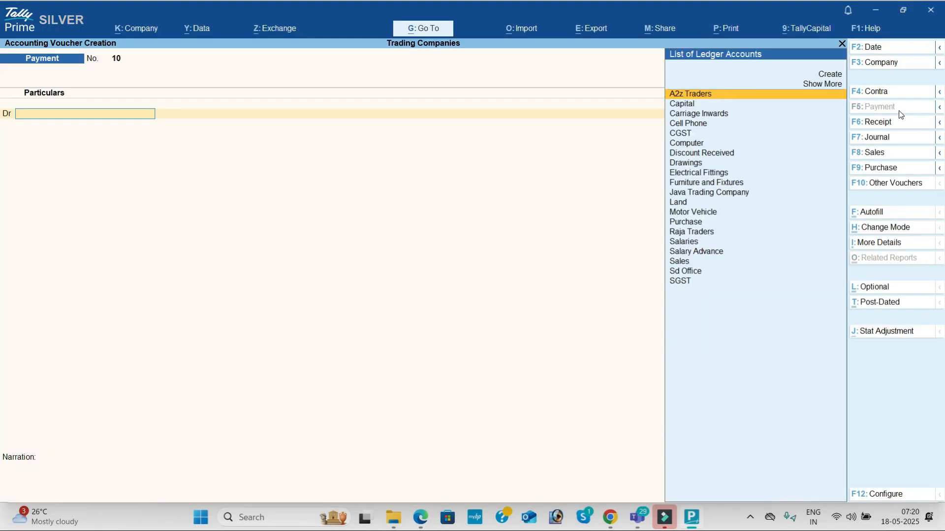
pyautogui.press('Return')
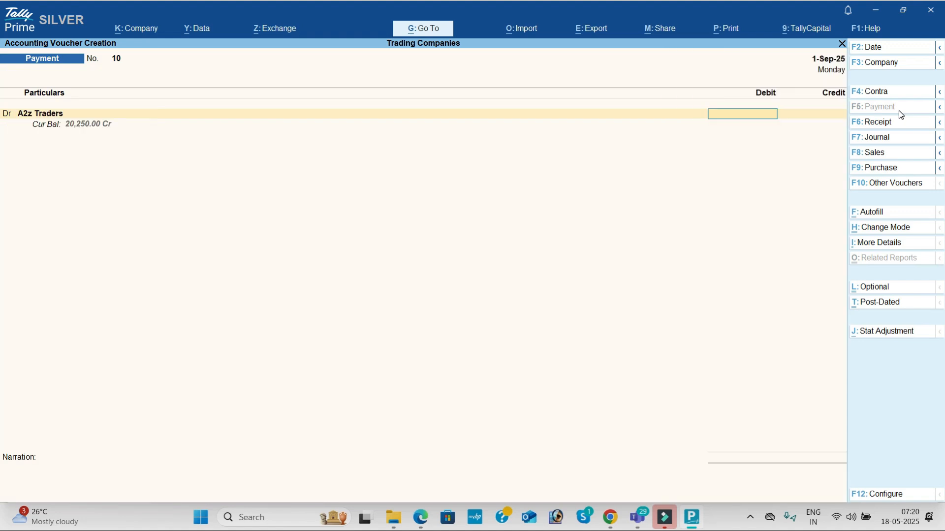
pyautogui.hotkey('alt', 'Tab')
pyautogui.hotkey('alt', 'Tab')
pyautogui.write('645450')
pyautogui.press('Return')
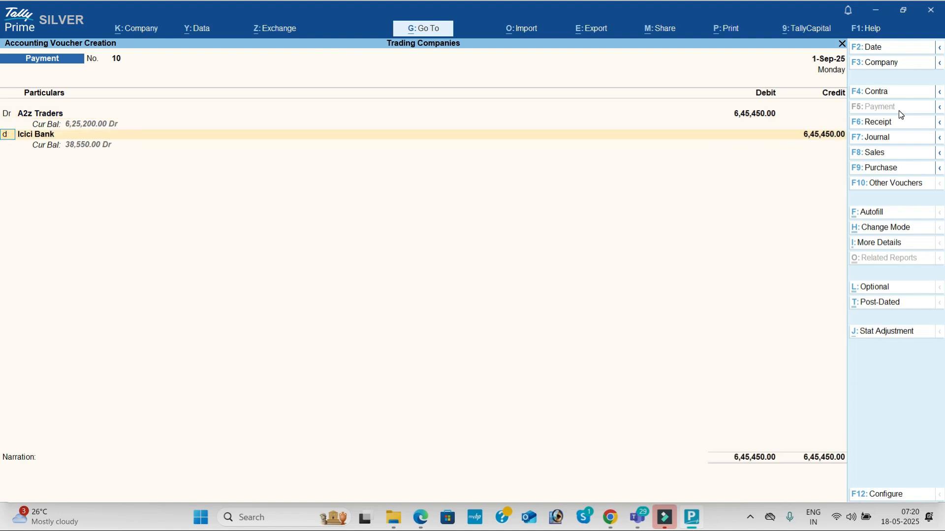
# - Add a second debit line to the payment voucher and begin creating a ledger named Interest Paid for it
pyautogui.press('Return')
pyautogui.hotkey('alt', 'c')
pyautogui.write('Ingt')
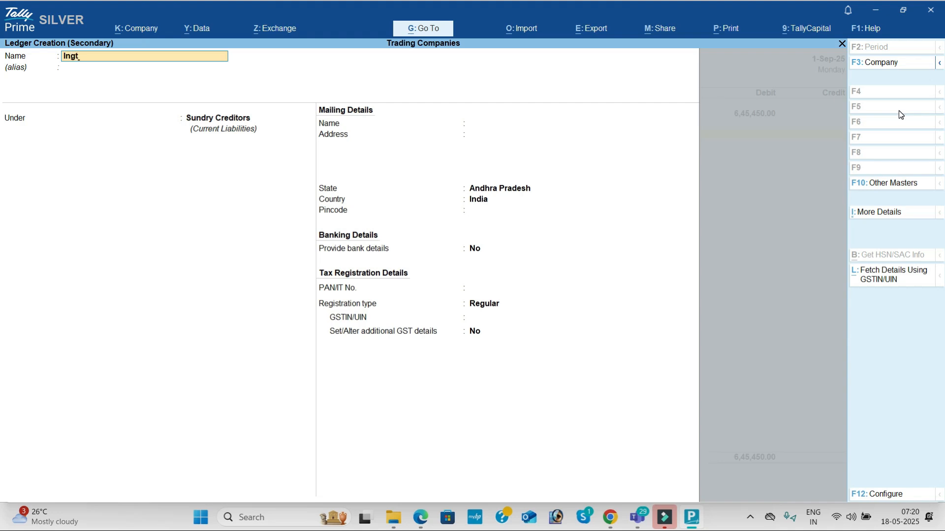
pyautogui.press('BackSpace')
pyautogui.write('teres')
pyautogui.write('t Pa')
pyautogui.press('BackSpace')
pyautogui.write('Pad')
pyautogui.press('BackSpace')
pyautogui.write('id')
pyautogui.press('Return')
pyautogui.press('Return')
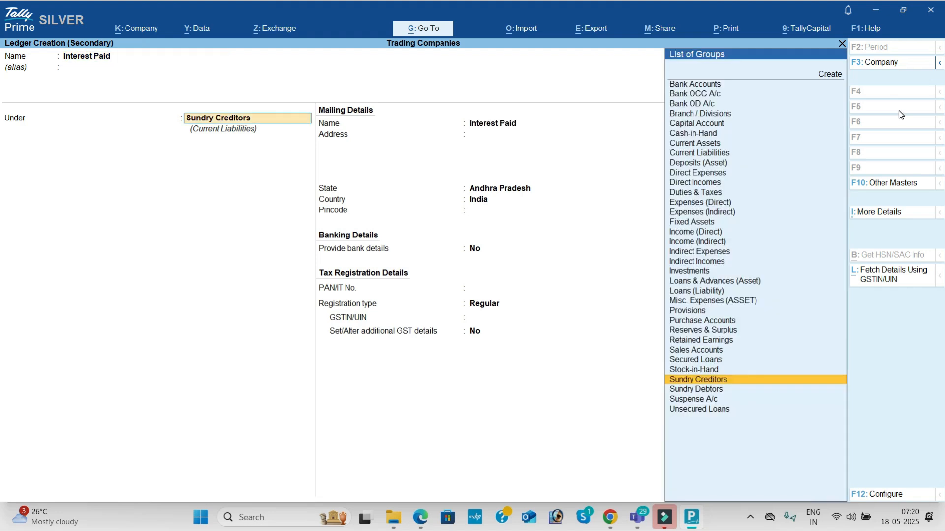
# - Place the Interest Paid ledger under Indirect Expenses, keep the remaining defaults, and save it
pyautogui.write('ind')
pyautogui.press('Return')
pyautogui.press('Return')
pyautogui.press('Return')
pyautogui.press('Return')
pyautogui.press('Return')
pyautogui.press('Return')
pyautogui.press('Return')
pyautogui.press('Return')
pyautogui.press('Return')
pyautogui.press('Return')
pyautogui.press('Return')
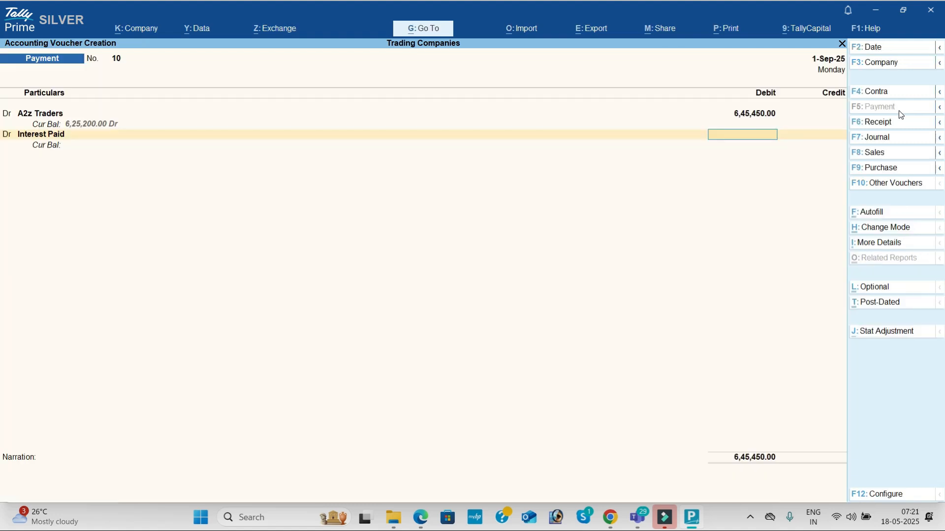
# - Debit Interest Paid with the 1,945 from the PDF and credit Icici Bank for the full 6,47,395
pyautogui.hotkey('alt', 'Tab')
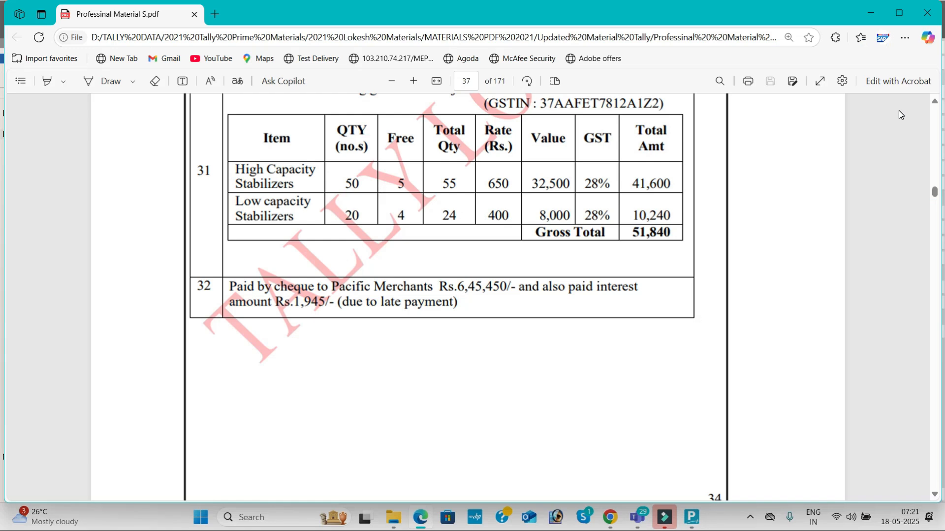
pyautogui.hotkey('alt', 'Tab')
pyautogui.write('1945')
pyautogui.press('Return')
pyautogui.press('Return')
pyautogui.press('Return')
pyautogui.press('Return')
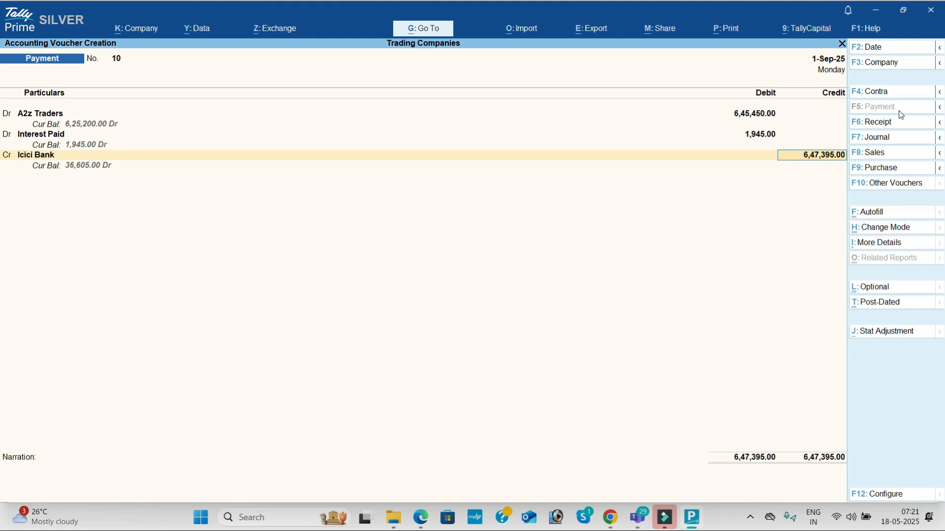
# - Accept the Icici Bank cheque allocation dated 1-Sep-25 without an instrument number, and save the payment voucher
pyautogui.press('Return')
pyautogui.press('Return')
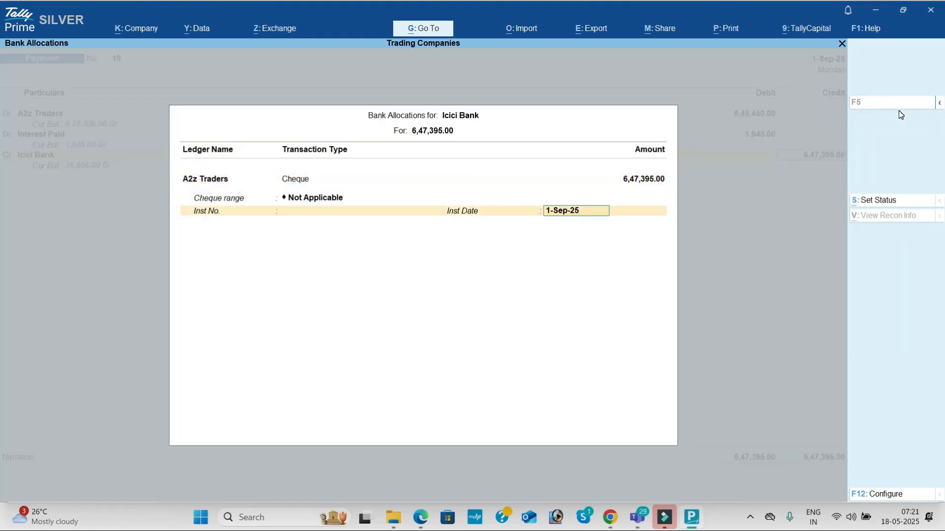
pyautogui.press('Return')
pyautogui.press('Return')
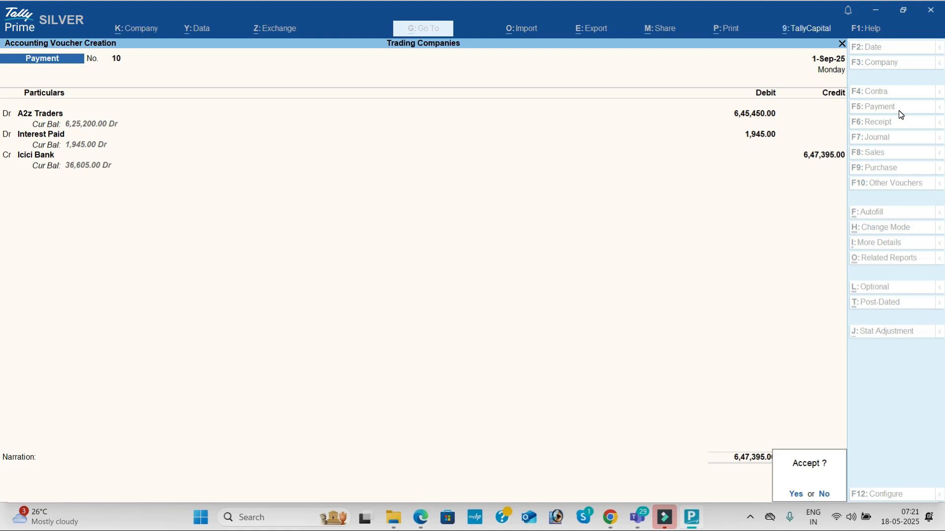
pyautogui.press('Return')
# - Find the Java Trading Company credit sale in the PDF and start a sales voucher with that company as the party
pyautogui.hotkey('alt', 'Tab')
pyautogui.scroll(-1, 901, 115)
pyautogui.scroll(-10, 901, 114)
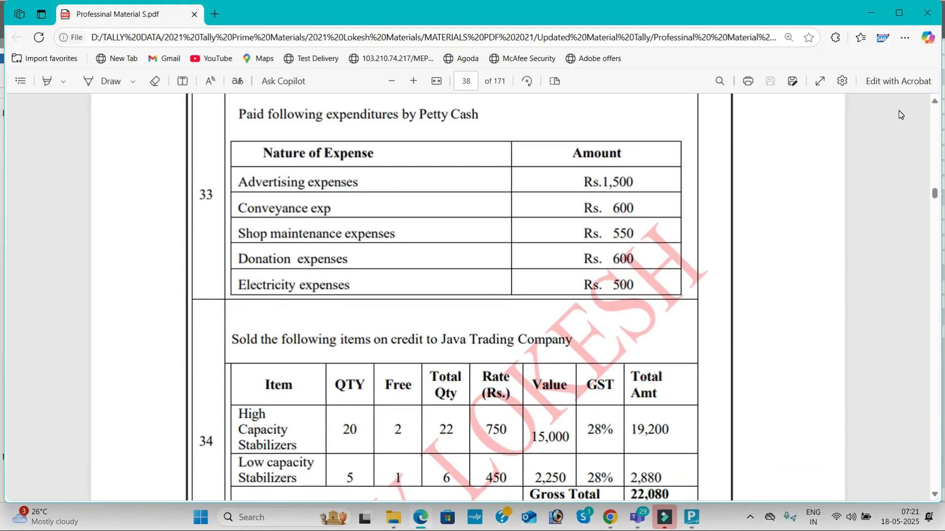
pyautogui.scroll(-3, 899, 113)
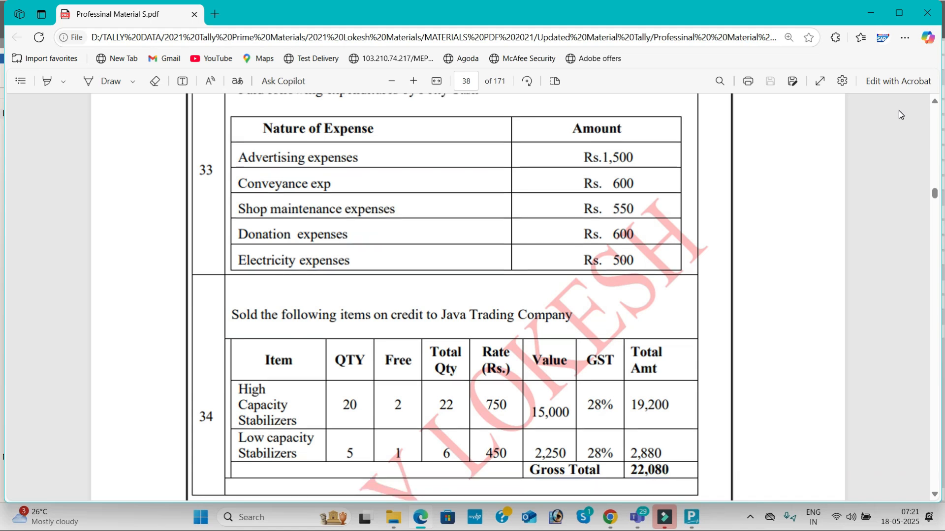
pyautogui.scroll(-2, 899, 114)
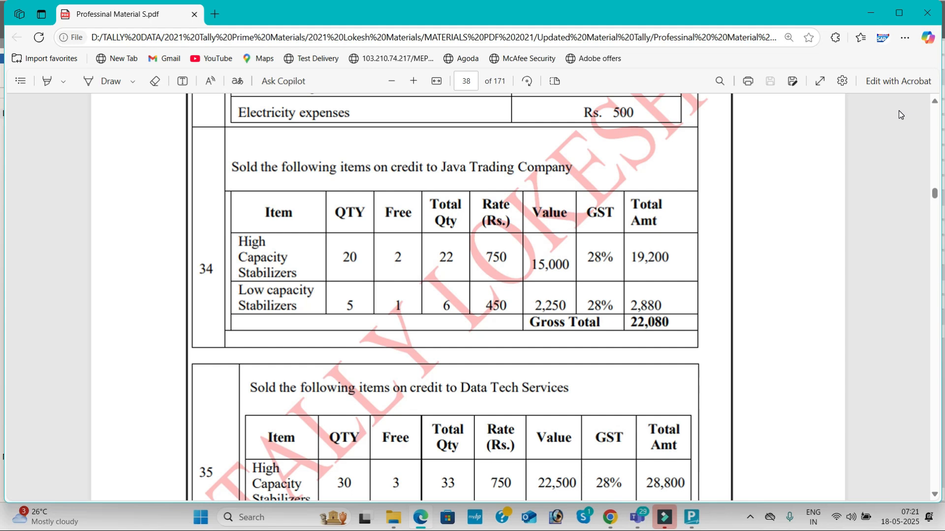
pyautogui.hotkey('alt', 'Tab')
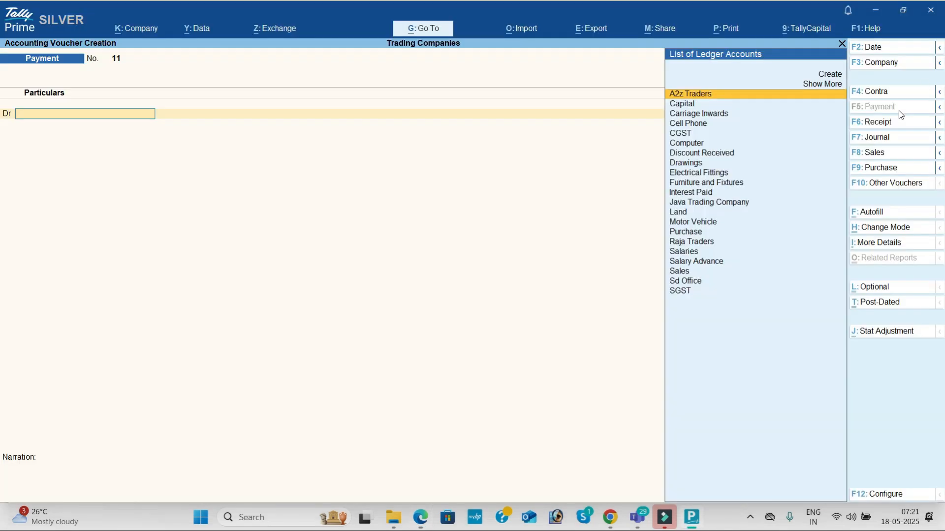
pyautogui.click(895, 151)
pyautogui.press('Down')
pyautogui.press('Down')
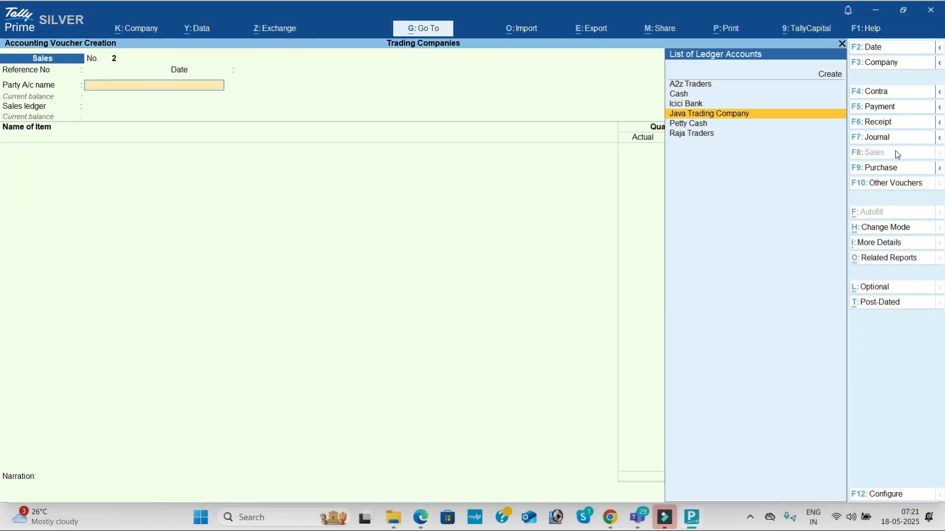
pyautogui.press('Return')
# - Accept the default dispatch and party details for Java Trading Company and choose the Sales ledger
pyautogui.press('Return')
pyautogui.press('Return')
pyautogui.press('Return')
pyautogui.press('Return')
pyautogui.press('Return')
pyautogui.press('Return')
pyautogui.press('Return')
pyautogui.press('Return')
pyautogui.press('Return')
pyautogui.press('Return')
pyautogui.press('Return')
pyautogui.press('Return')
pyautogui.press('Return')
pyautogui.press('Return')
pyautogui.press('Return')
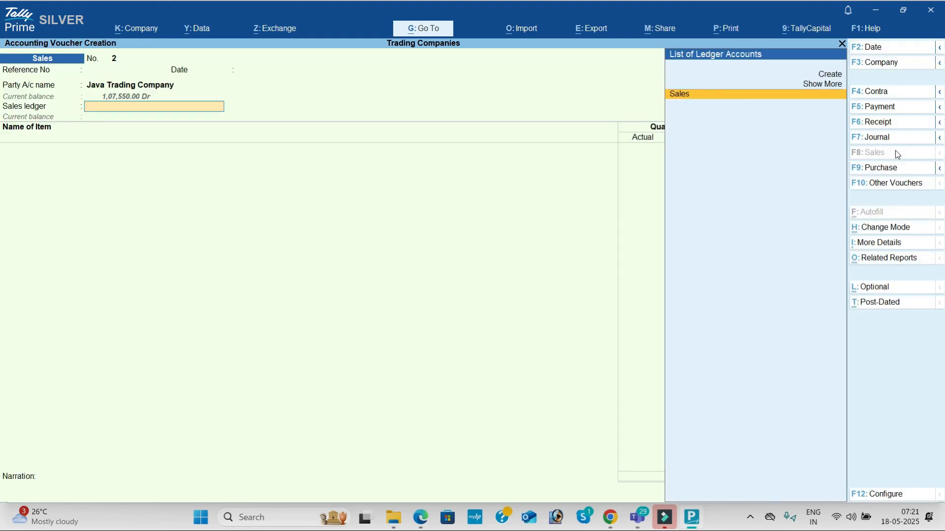
pyautogui.press('Return')
# - Add High Capacity Stabilizers to the sale with 22 nos actual and 20 nos billed at a rate of 750
pyautogui.hotkey('alt', 'Tab')
pyautogui.hotkey('alt', 'Tab')
pyautogui.write('hi')
pyautogui.press('Return')
pyautogui.hotkey('alt', 'Tab')
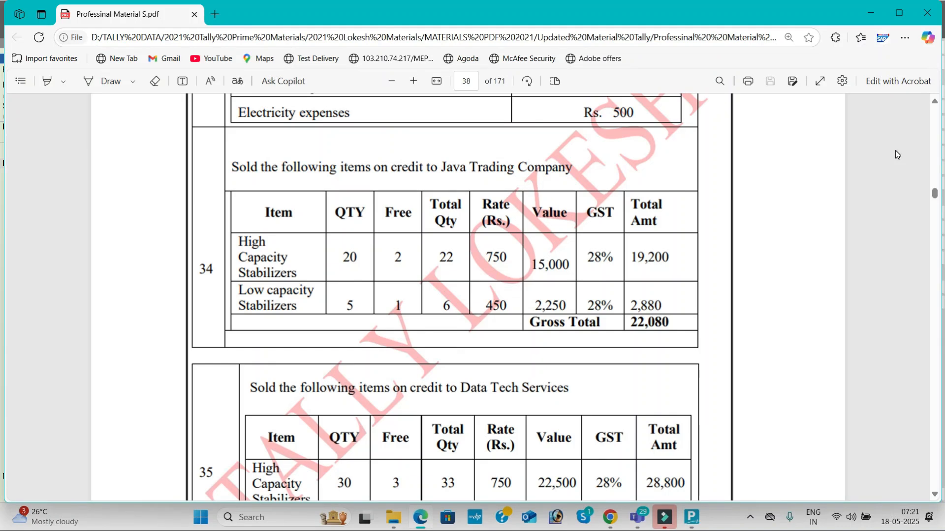
pyautogui.hotkey('alt', 'Tab')
pyautogui.write('22')
pyautogui.press('Return')
pyautogui.press('Return')
pyautogui.hotkey('alt', 'Tab')
pyautogui.hotkey('alt', 'Tab')
pyautogui.write('750')
pyautogui.press('Return')
pyautogui.press('Return')
pyautogui.press('Return')
pyautogui.press('Return')
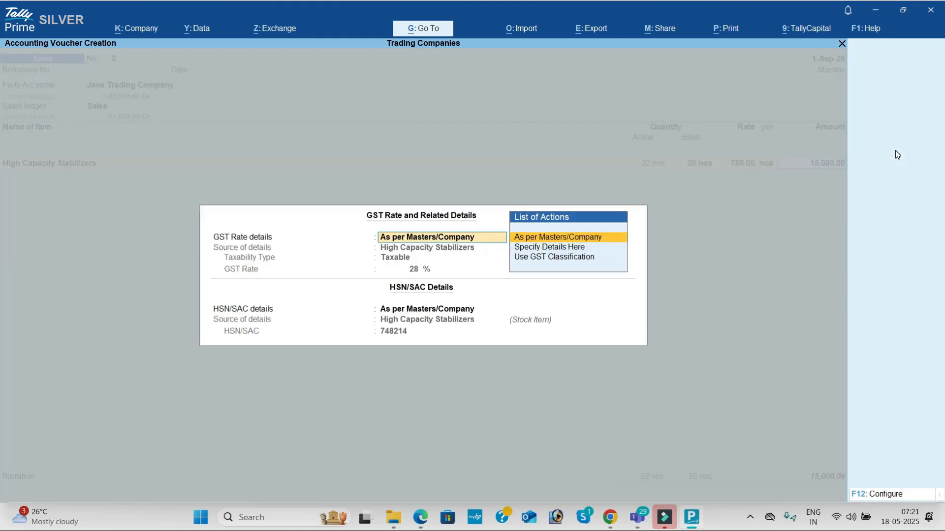
# - Add Low Capacity Stabilizers with 6 nos actual and 5 nos billed at a rate of 450, and end the item list
pyautogui.press('Down')
pyautogui.press('Return')
pyautogui.hotkey('alt', 'Tab')
pyautogui.hotkey('alt', 'Tab')
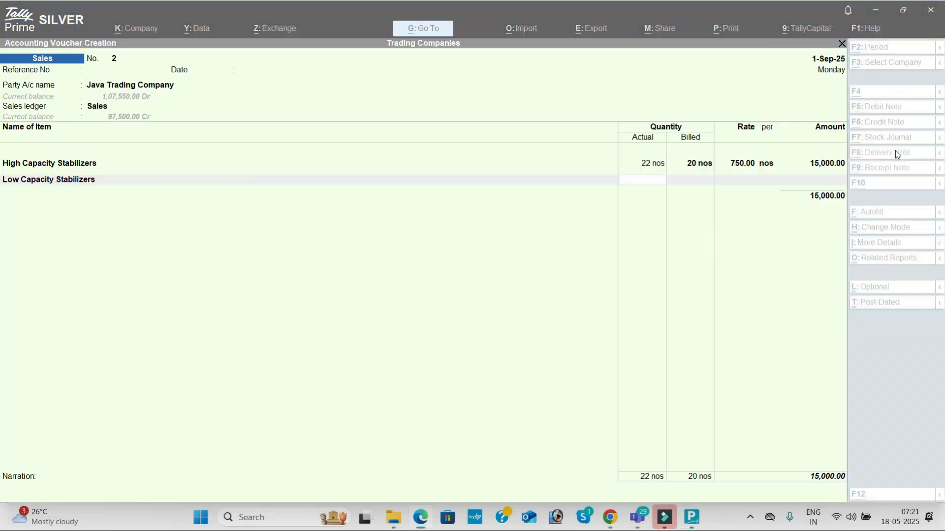
pyautogui.write('6')
pyautogui.press('Return')
pyautogui.hotkey('alt', 'Tab')
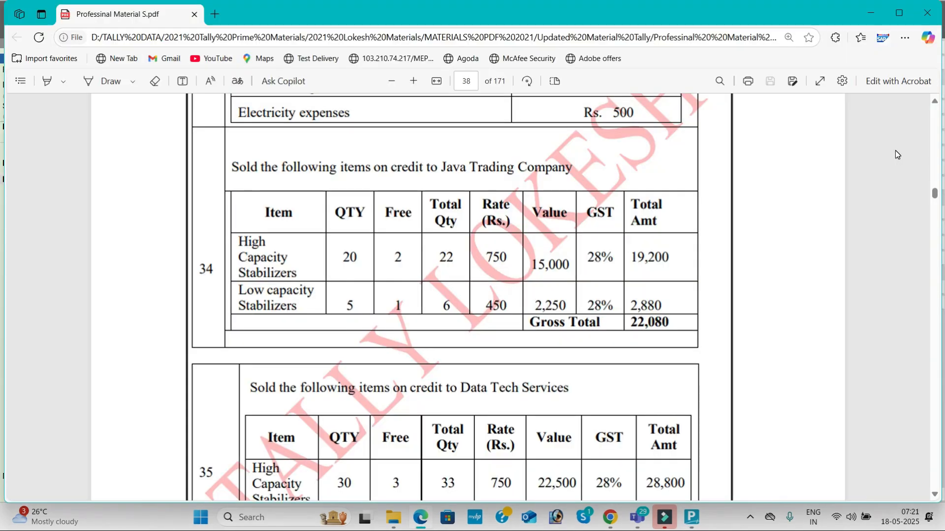
pyautogui.hotkey('alt', 'Tab')
pyautogui.write('5')
pyautogui.press('Return')
pyautogui.hotkey('alt', 'Tab')
pyautogui.hotkey('alt', 'Tab')
pyautogui.write('450')
pyautogui.press('Return')
pyautogui.press('Return')
pyautogui.press('Return')
pyautogui.press('Return')
pyautogui.press('Return')
# - Add the CGST and SGST ledgers to the sales voucher and save it
pyautogui.write('CG')
pyautogui.press('Return')
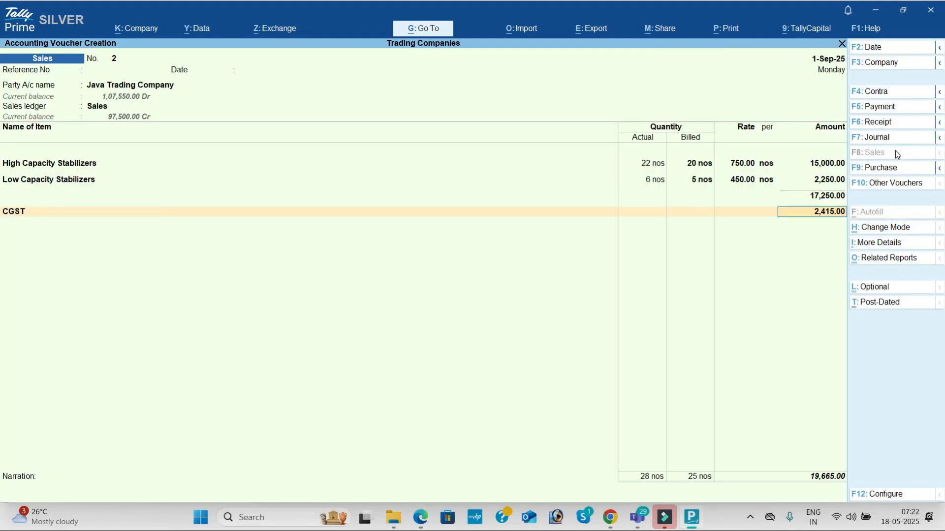
pyautogui.press('Return')
pyautogui.write('SGST')
pyautogui.press('Return')
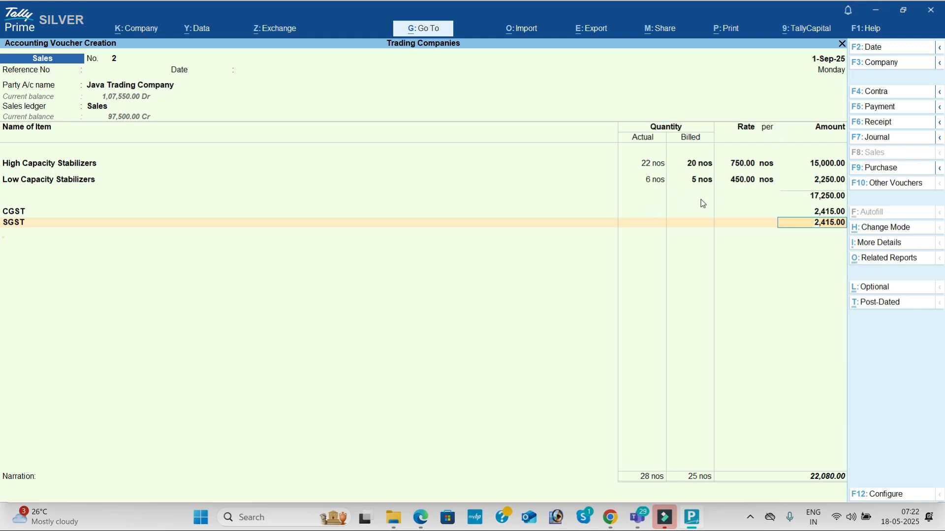
pyautogui.press('Return')
pyautogui.press('Return')
pyautogui.press('Return')
pyautogui.press('y')
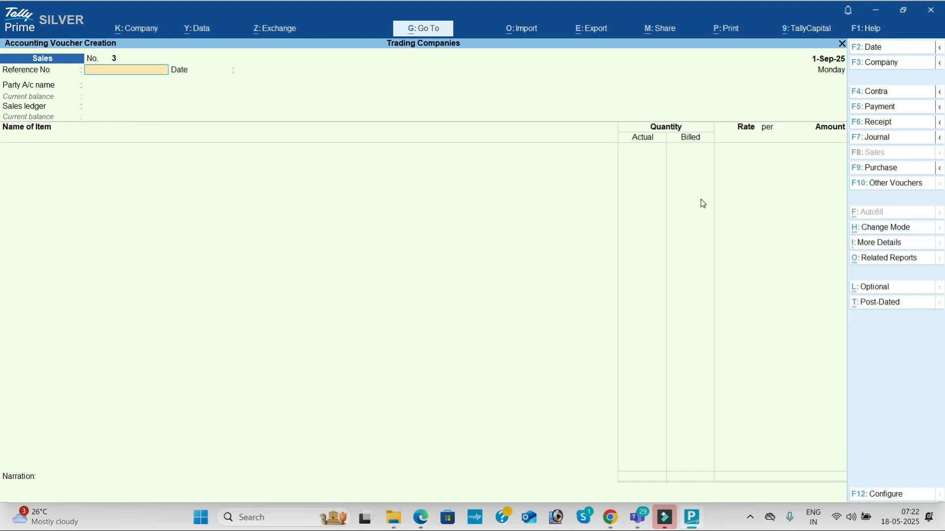
# - Review transactions 35 to 41 in the PDF, up to the discounted sale to Seacrest Trading Corporation
pyautogui.hotkey('alt', 'Tab')
pyautogui.scroll(-3, 701, 203)
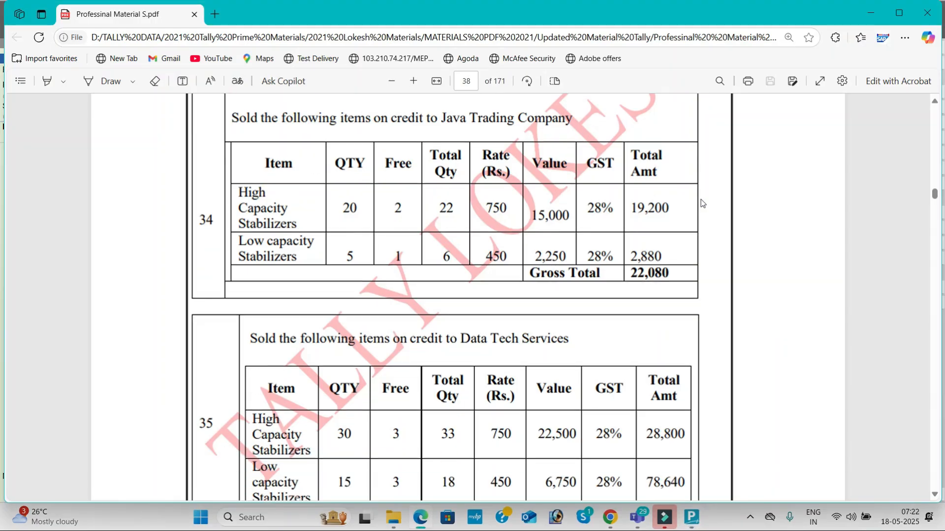
pyautogui.scroll(-3, 700, 199)
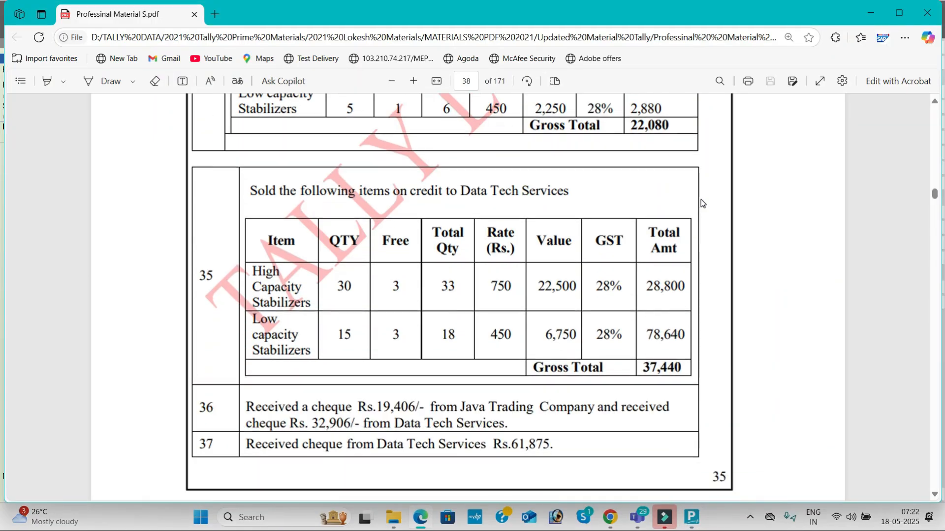
pyautogui.scroll(-2, 701, 200)
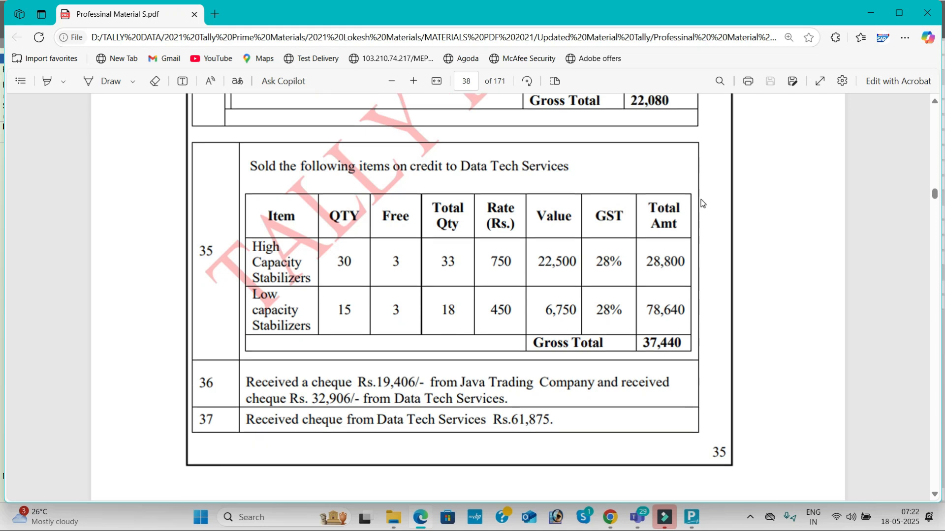
pyautogui.scroll(-8, 700, 199)
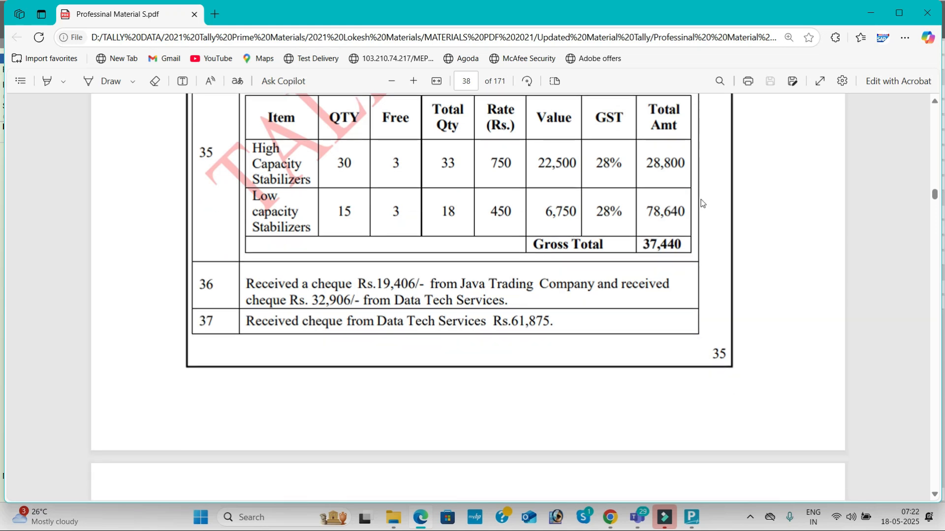
pyautogui.scroll(-3, 702, 203)
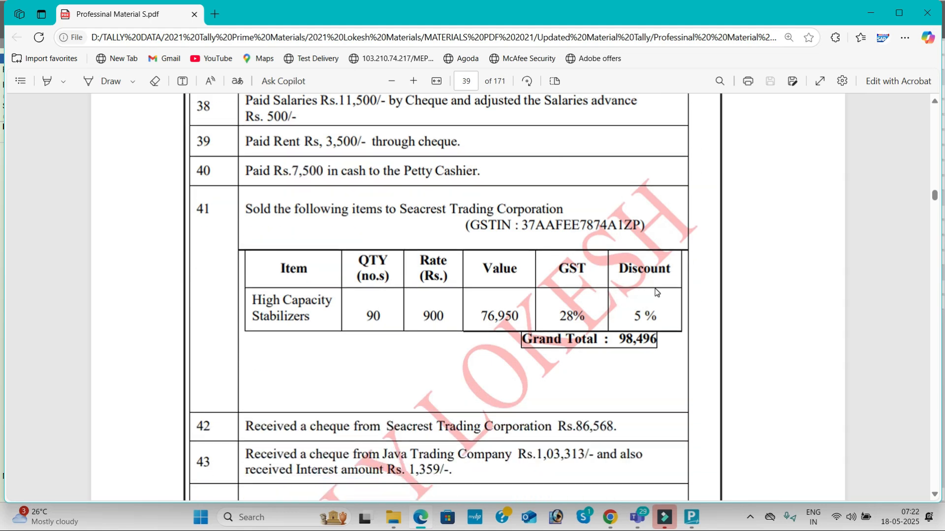
pyautogui.hotkey('alt', 'Tab')
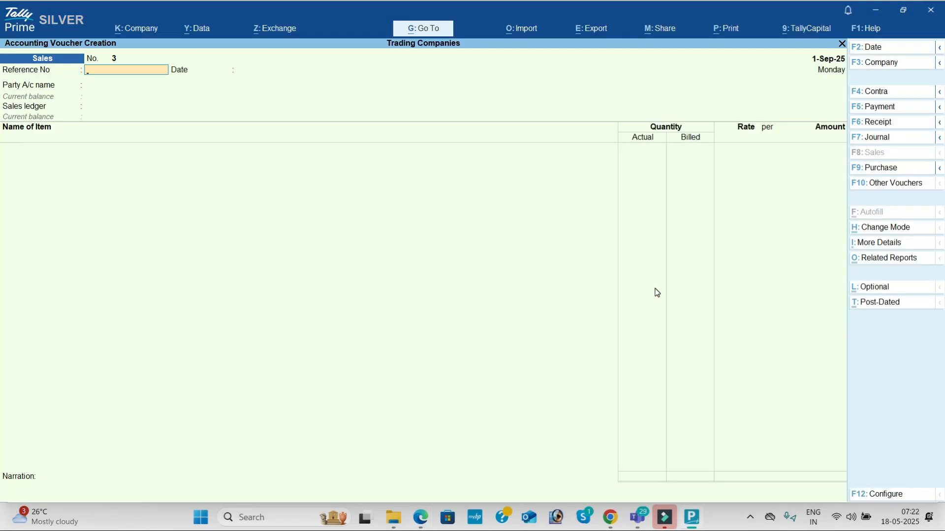
# - Enable the discount column in invoices and turn off separate actual and billed quantity columns in the company features
pyautogui.click(136, 29)
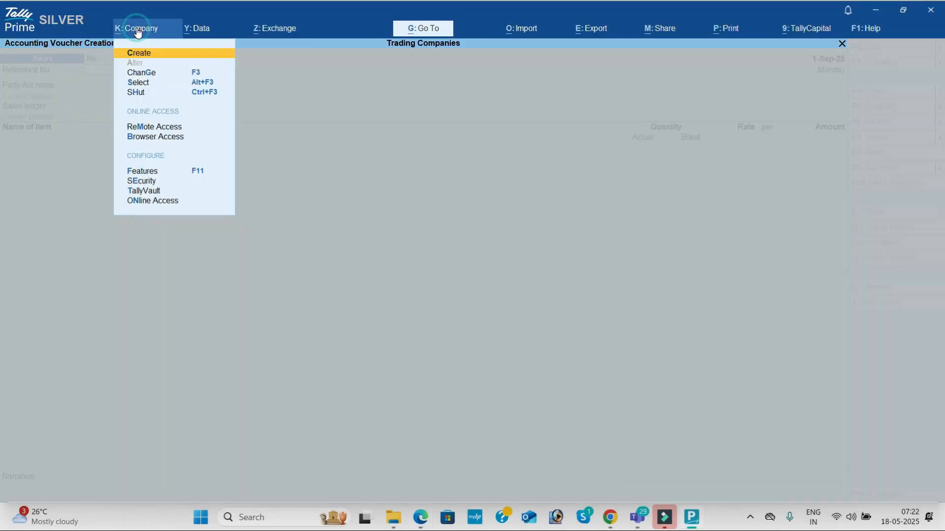
pyautogui.click(200, 171)
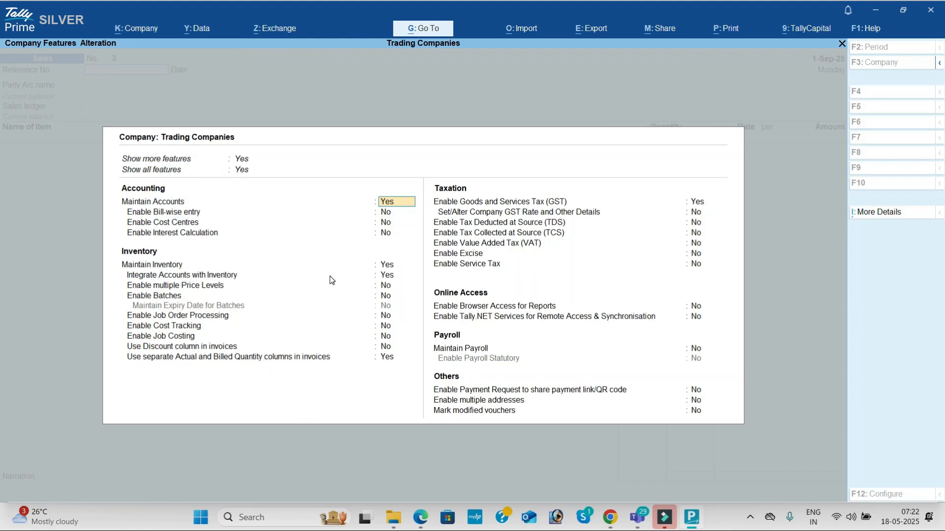
pyautogui.click(385, 347)
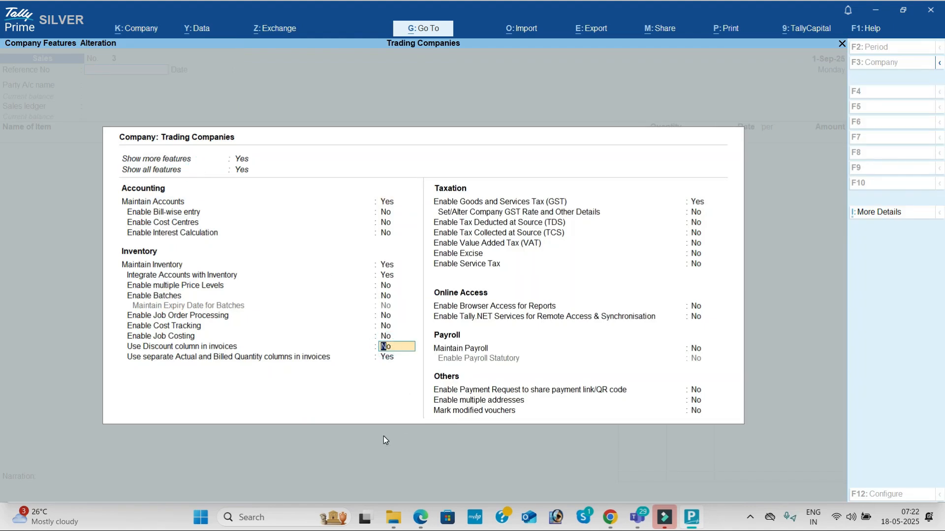
pyautogui.write('y')
pyautogui.press('Return')
pyautogui.write('n')
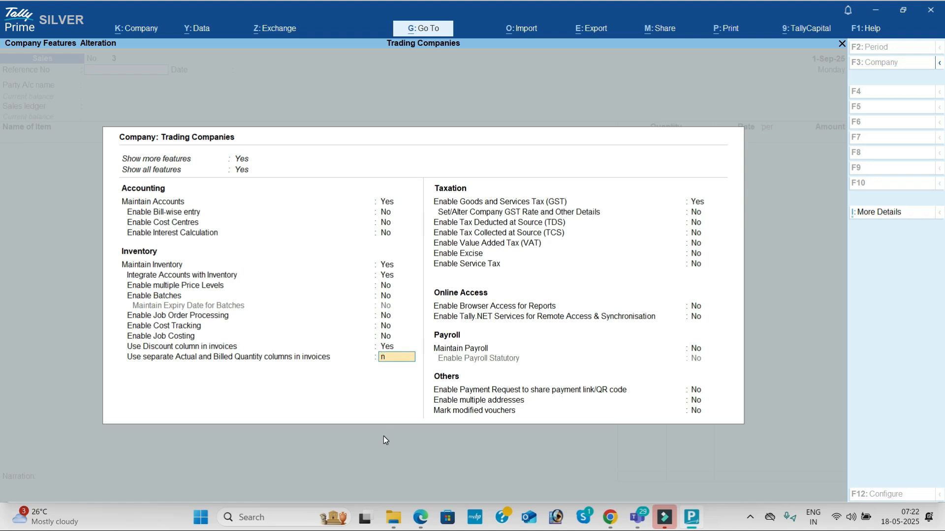
pyautogui.press('Return')
pyautogui.hotkey('ctrl', 'a')
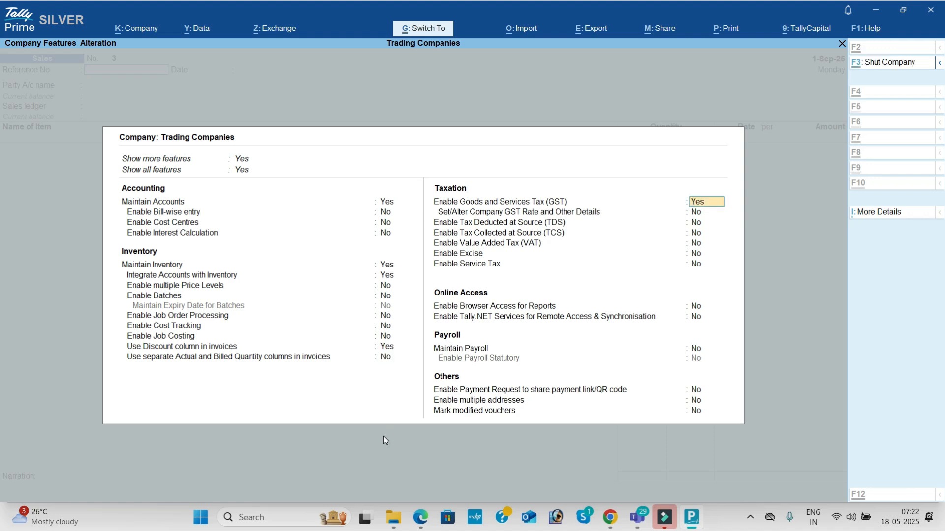
# - Create a party ledger named Secrest Tradinc Corporation under Sundry Debtors from the sales voucher
pyautogui.press('Return')
pyautogui.hotkey('alt', 'Tab')
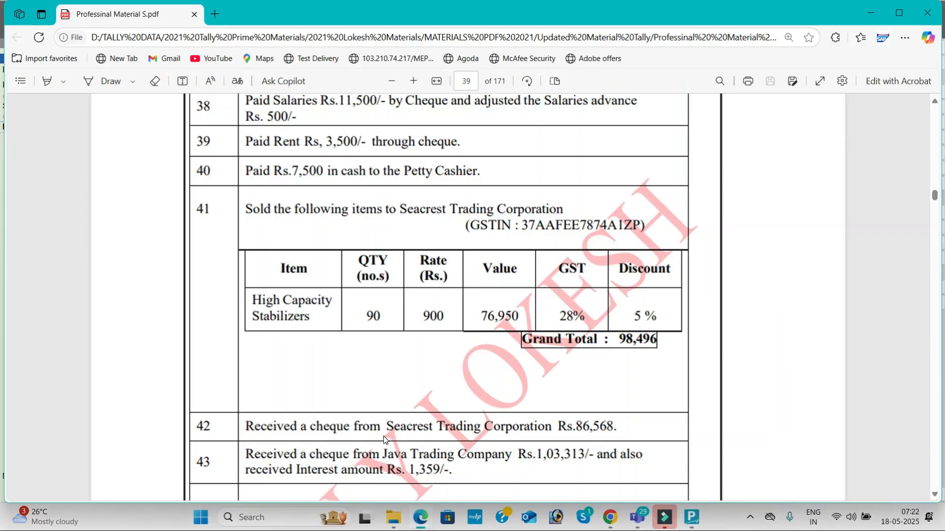
pyautogui.hotkey('alt', 'Tab')
pyautogui.hotkey('alt', 'c')
pyautogui.write('Secre')
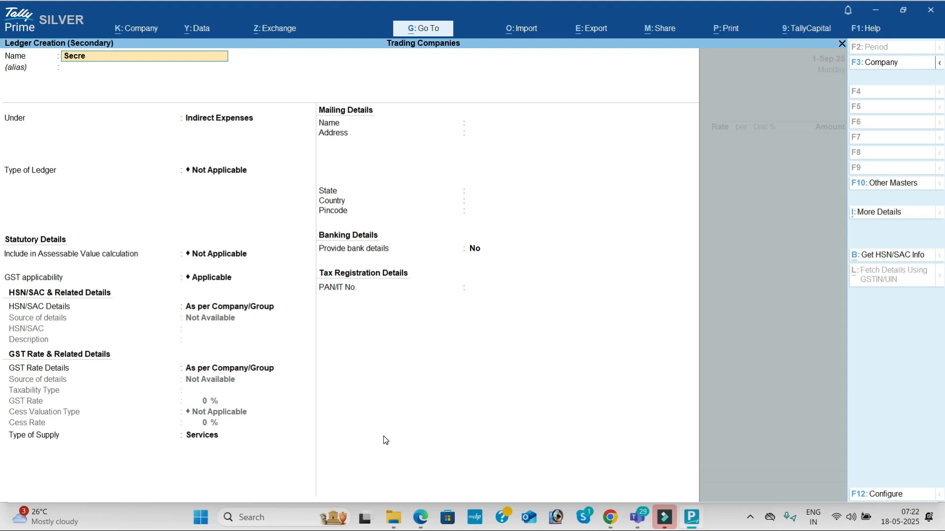
pyautogui.write('st tradinc P')
pyautogui.press('BackSpace')
pyautogui.write('Corporati')
pyautogui.press('Return')
pyautogui.press('Return')
pyautogui.write('Sun')
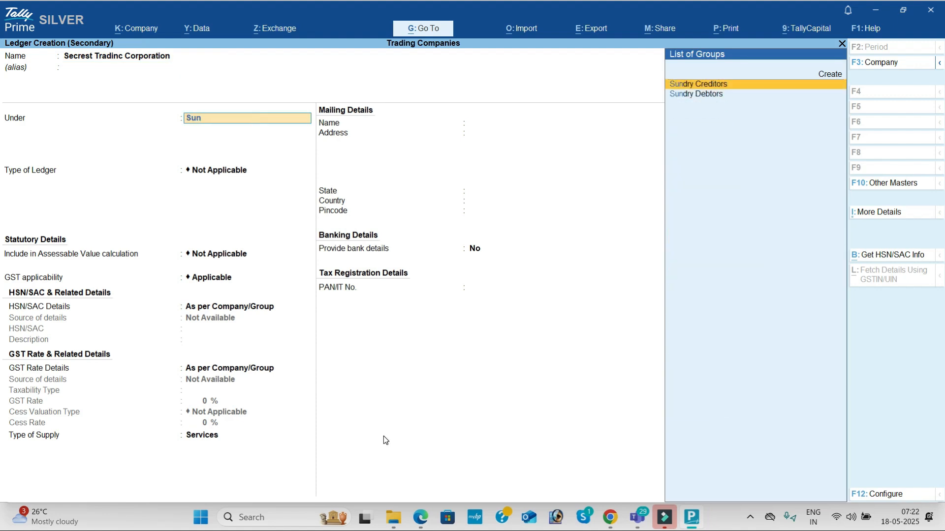
pyautogui.press('Down')
pyautogui.press('Return')
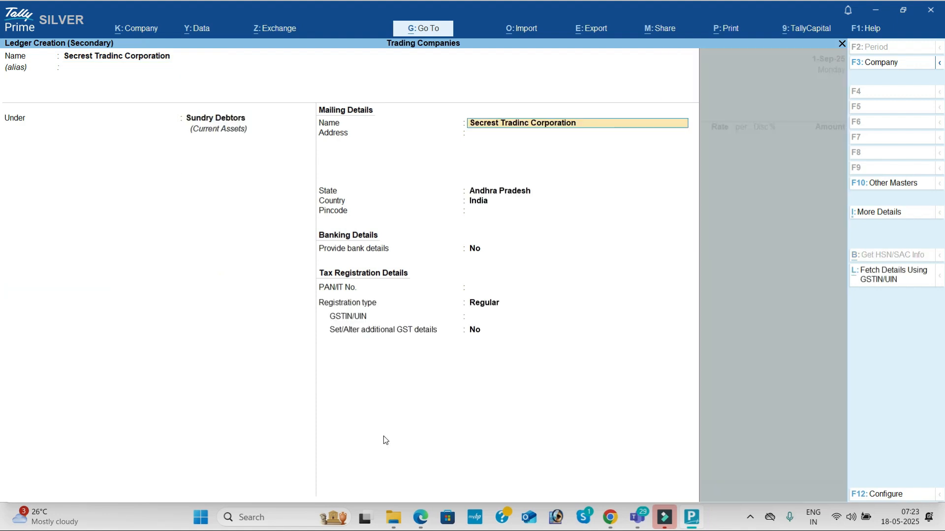
# - Enter the first two digits of the party's GSTIN, save the ledger and accept the party details for the sale
pyautogui.press('Return')
pyautogui.press('Return')
pyautogui.press('Return')
pyautogui.press('Return')
pyautogui.press('Return')
pyautogui.hotkey('alt', 'Tab')
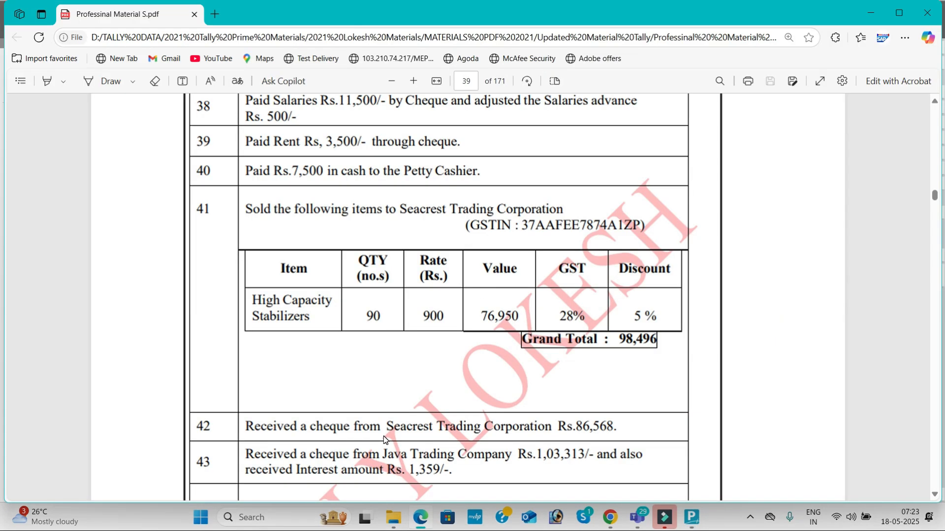
pyautogui.hotkey('alt', 'Tab')
pyautogui.write('37')
pyautogui.press('Return')
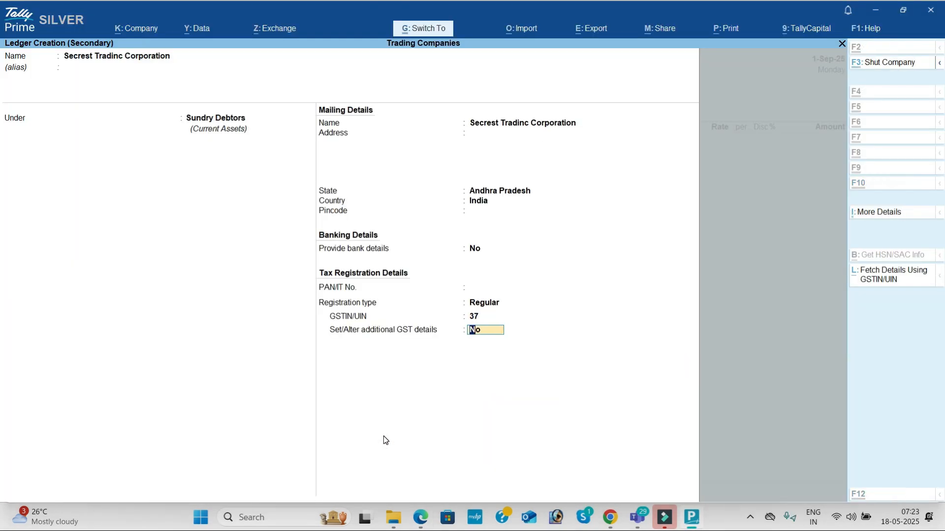
pyautogui.hotkey('ctrl', 'a')
pyautogui.hotkey('ctrl', 'a')
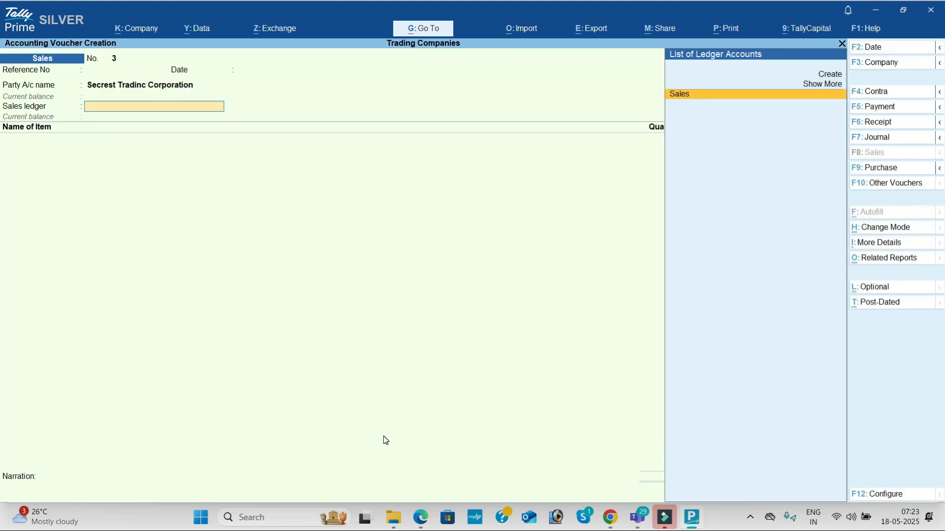
# - Choose the Sales ledger and add High Capacity Stabilizers with a quantity of 90 nos
pyautogui.press('Return')
pyautogui.hotkey('alt', 'Tab')
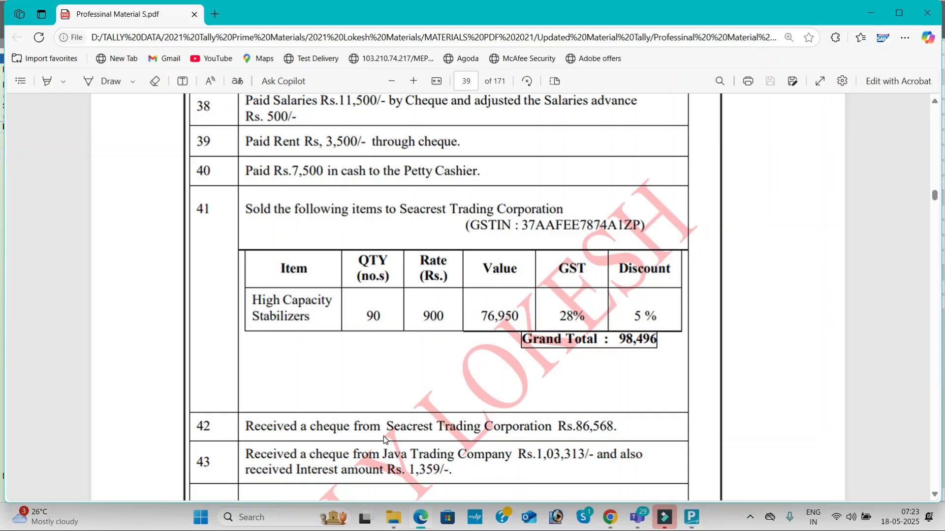
pyautogui.hotkey('alt', 'Tab')
pyautogui.write('H')
pyautogui.press('Return')
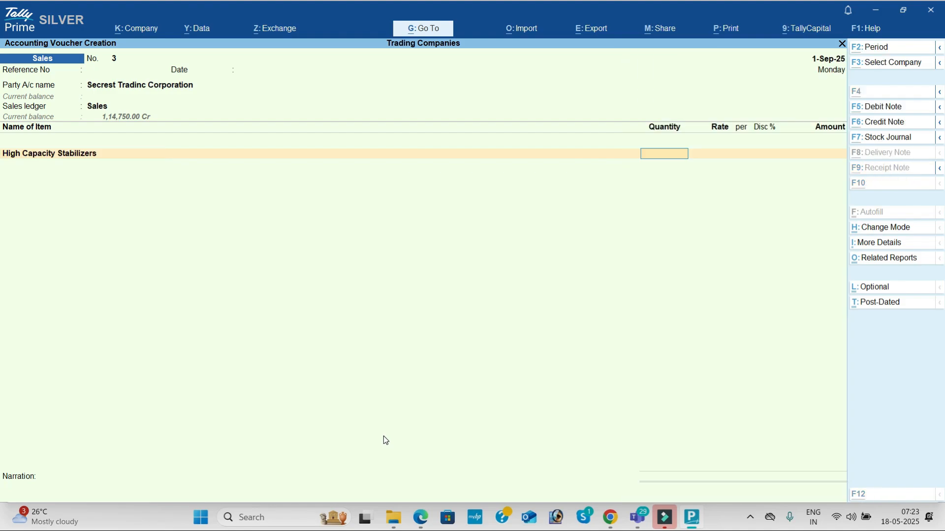
pyautogui.hotkey('alt', 'Tab')
pyautogui.hotkey('alt', 'Tab')
pyautogui.write('90')
pyautogui.press('Return')
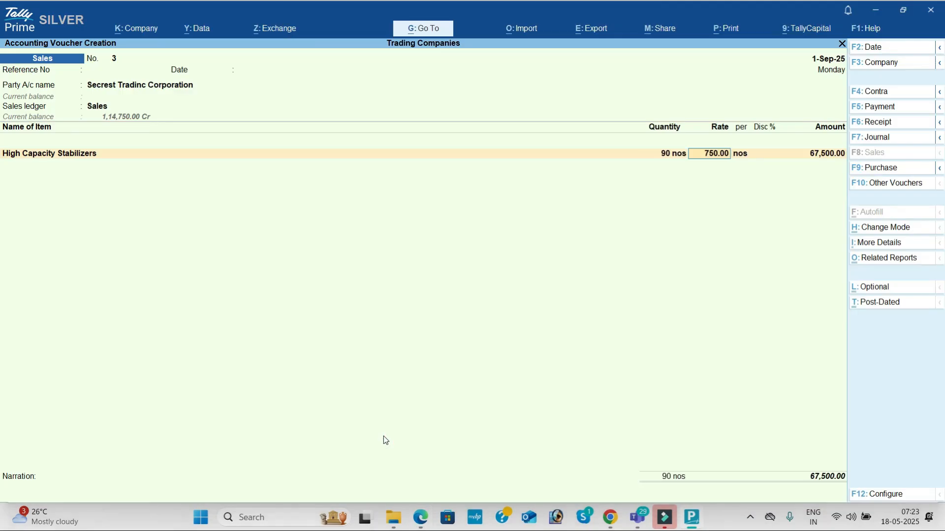
# - Set the stabilizers' rate to 900 with a 5% discount and end the item list
pyautogui.write('900')
pyautogui.press('Return')
pyautogui.press('Return')
pyautogui.press('Return')
pyautogui.press('BackSpace')
pyautogui.hotkey('alt', 'Tab')
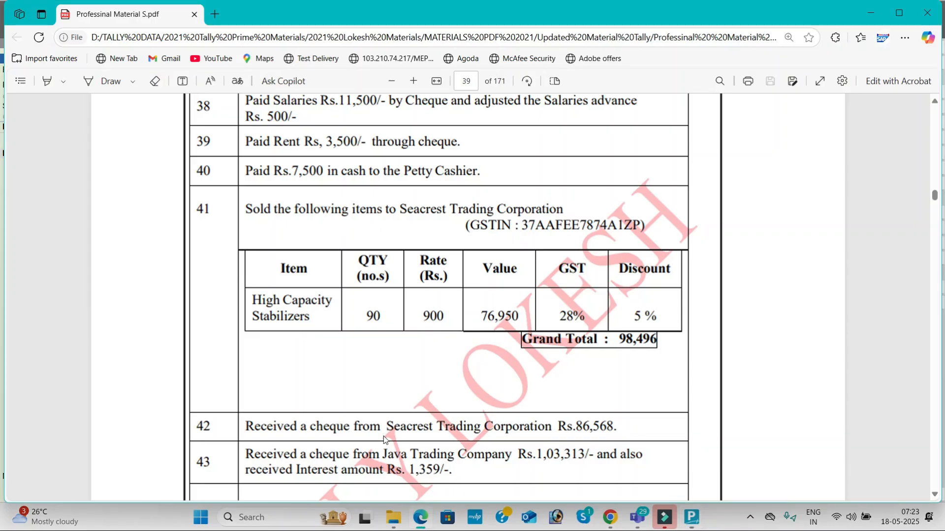
pyautogui.hotkey('alt', 'Tab')
pyautogui.write('5')
pyautogui.press('Return')
pyautogui.press('Return')
pyautogui.press('Return')
pyautogui.press('Return')
pyautogui.press('Return')
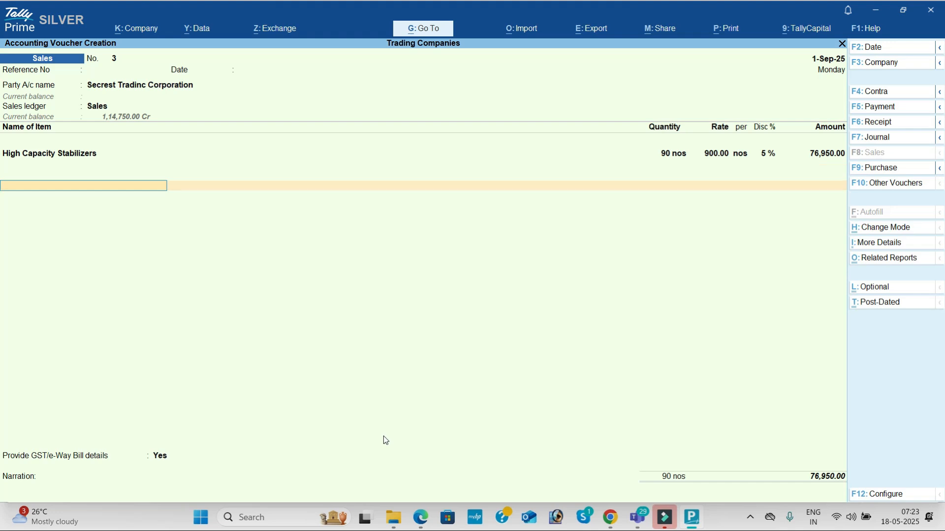
# - Add the CGST and SGST ledgers to the discounted sale and check the total against the PDF
pyautogui.write('Cg')
pyautogui.press('Return')
pyautogui.write('Sg')
pyautogui.press('Return')
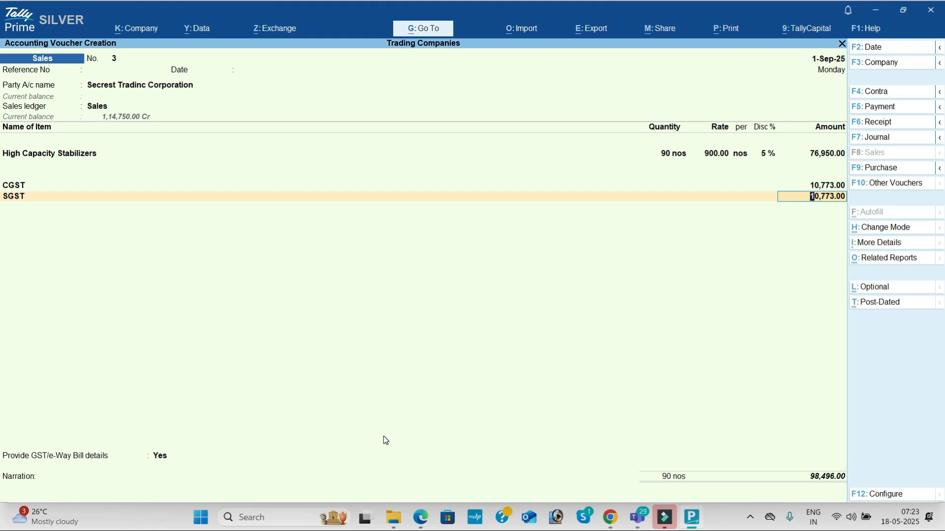
pyautogui.hotkey('alt', 'Tab')
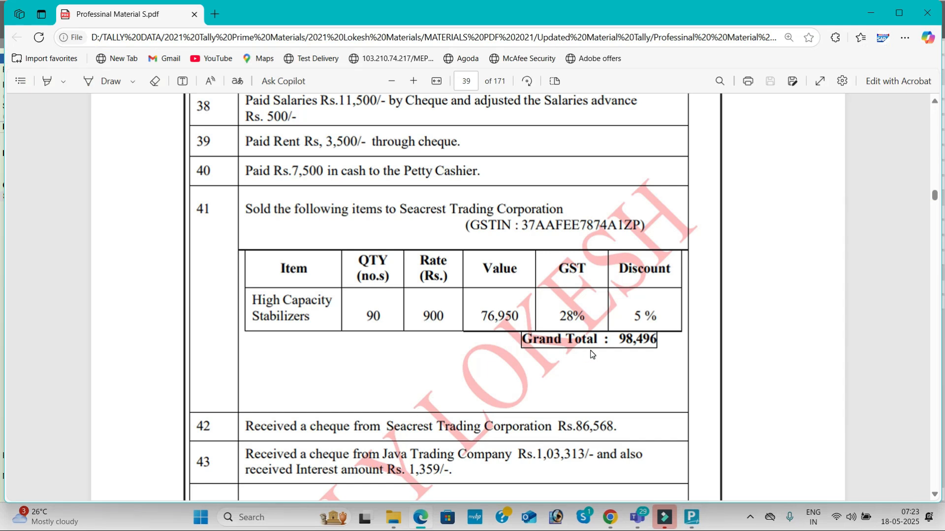
pyautogui.hotkey('alt', 'Tab')
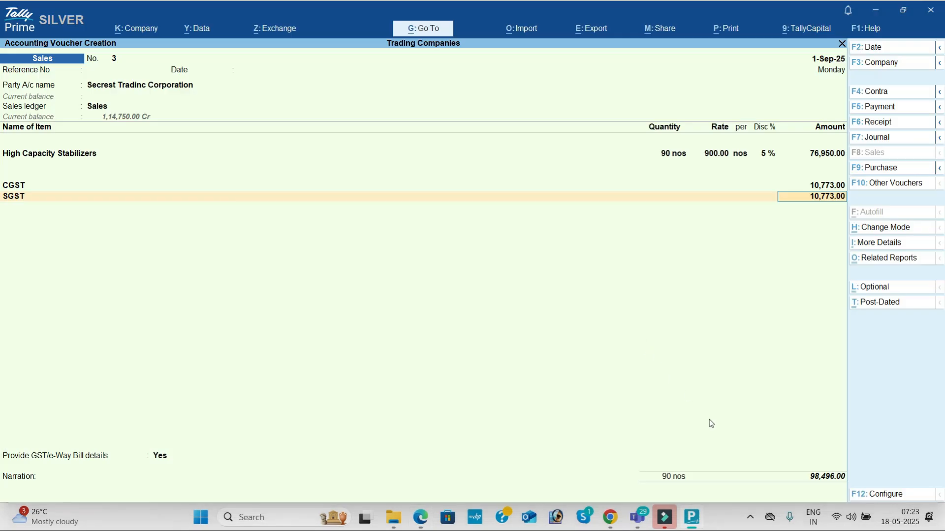
# - Set Provide GST/e-Way Bill details to No and save the discounted sales voucher
pyautogui.press('Return')
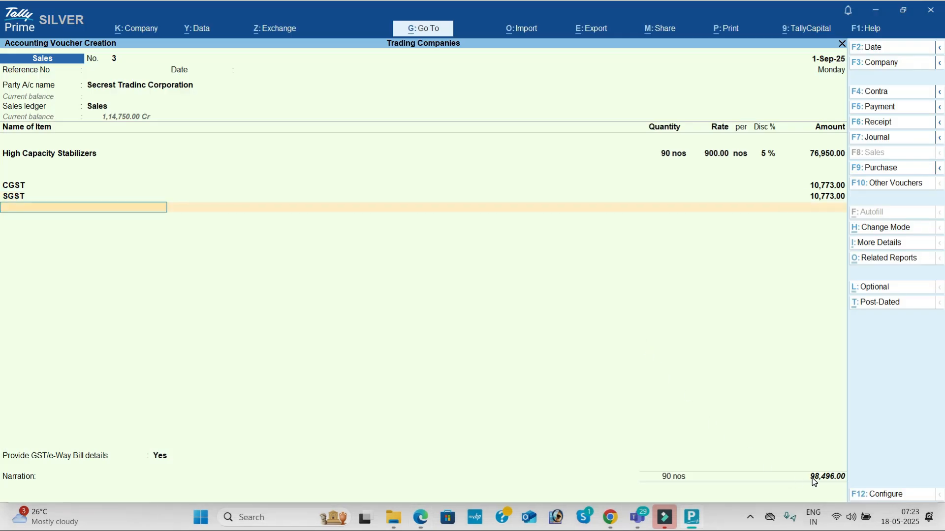
pyautogui.press('Return')
pyautogui.press('Up')
pyautogui.press('Return')
pyautogui.press('Return')
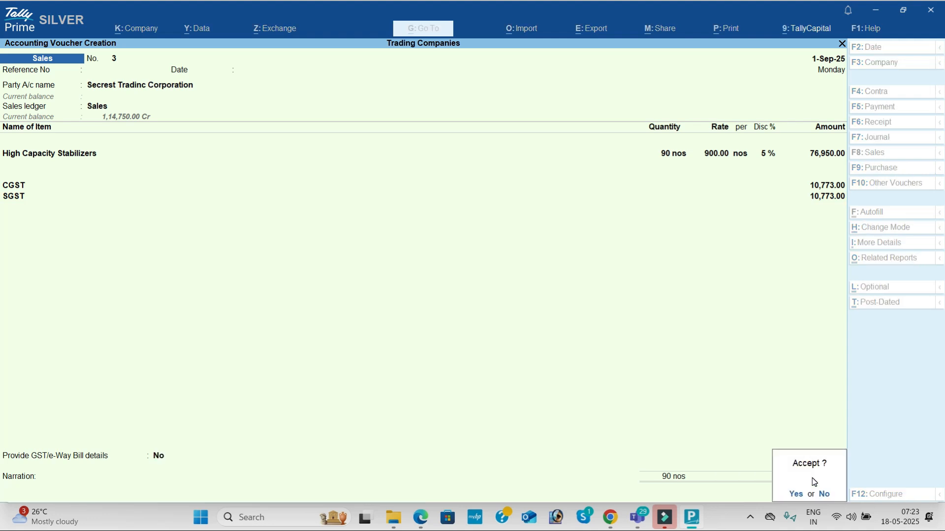
pyautogui.press('Return')
pyautogui.press('n')
# - Read transactions 42 to 44 in the PDF and start a receipt voucher crediting Java Trading Company with 103313
pyautogui.hotkey('alt', 'Tab')
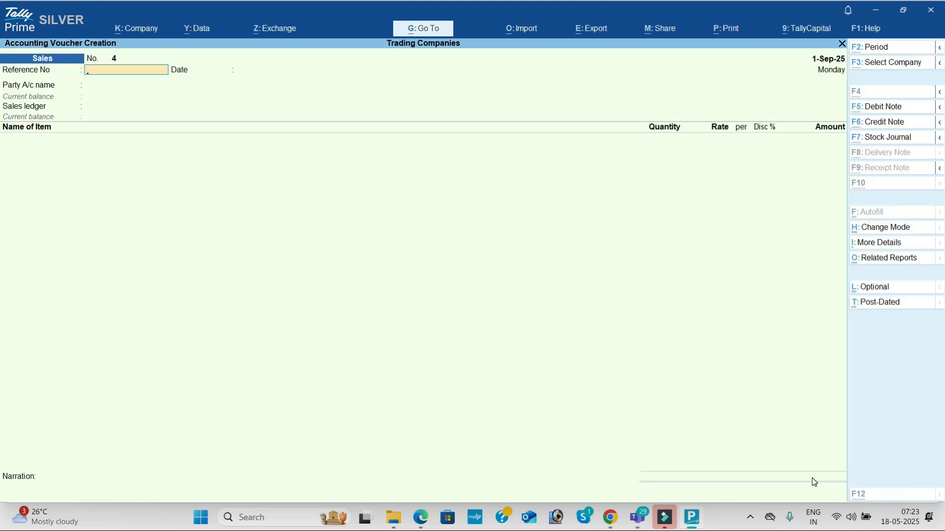
pyautogui.scroll(-2, 812, 479)
pyautogui.scroll(-4, 814, 483)
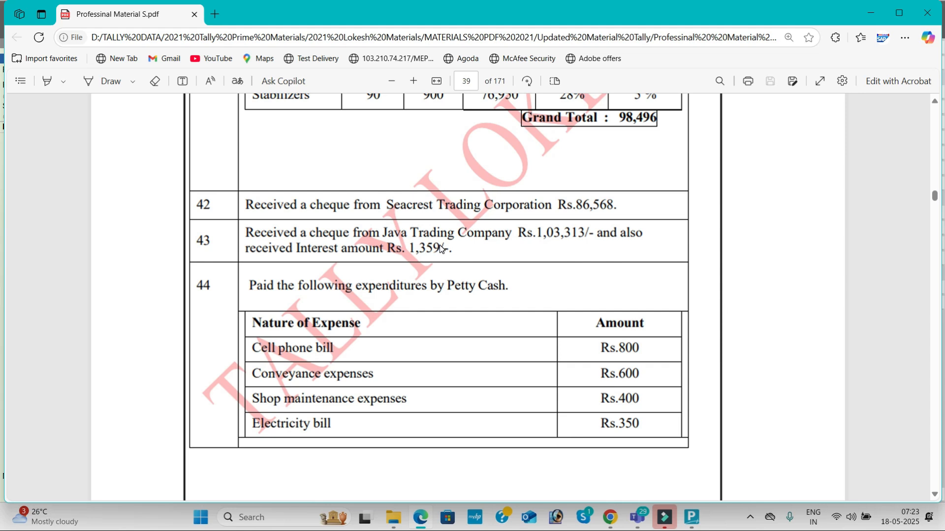
pyautogui.hotkey('alt', 'Tab')
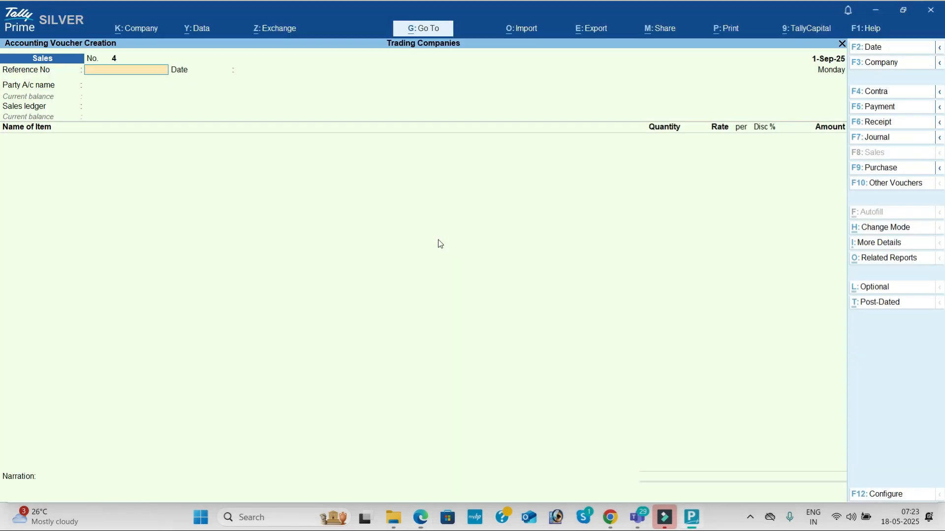
pyautogui.click(878, 122)
pyautogui.write('ja')
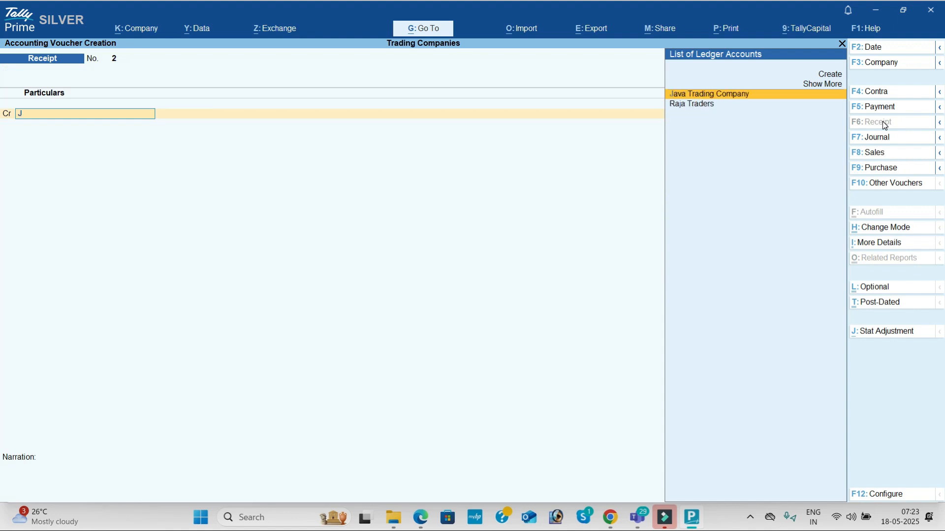
pyautogui.press('Return')
pyautogui.hotkey('alt', 'Tab')
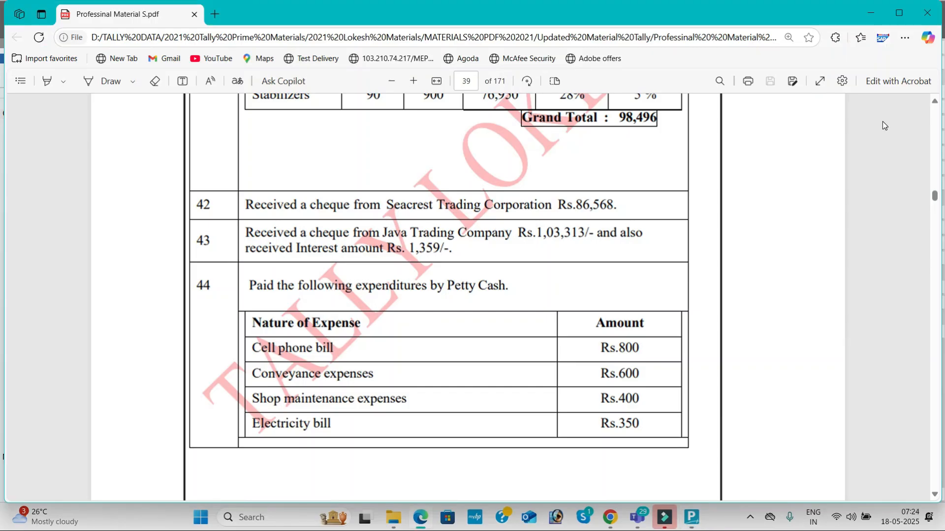
pyautogui.hotkey('alt', 'Tab')
pyautogui.write('103')
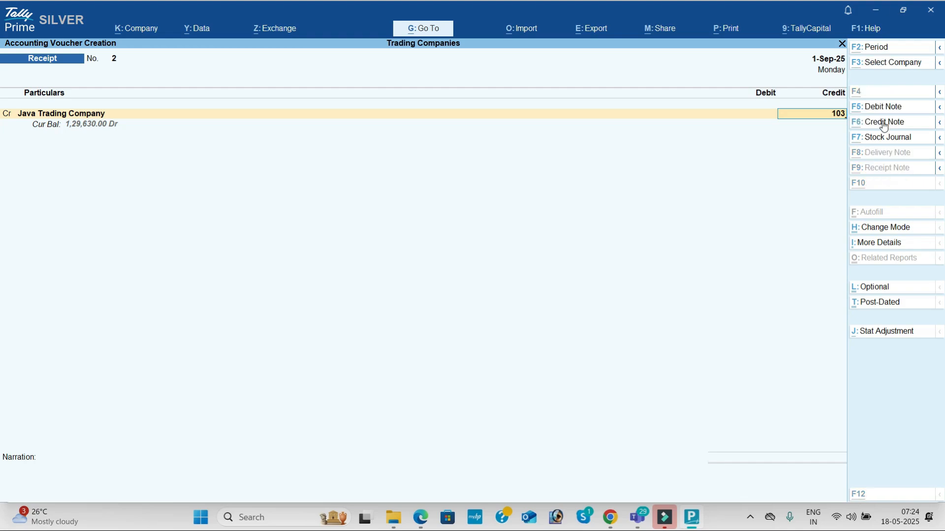
pyautogui.hotkey('alt', 'Tab')
pyautogui.hotkey('alt', 'Tab')
pyautogui.write('313')
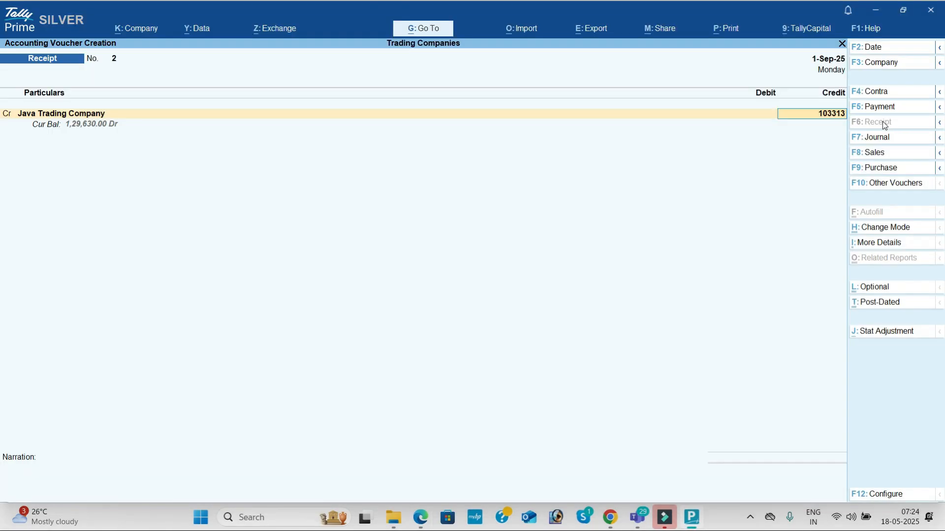
pyautogui.press('Return')
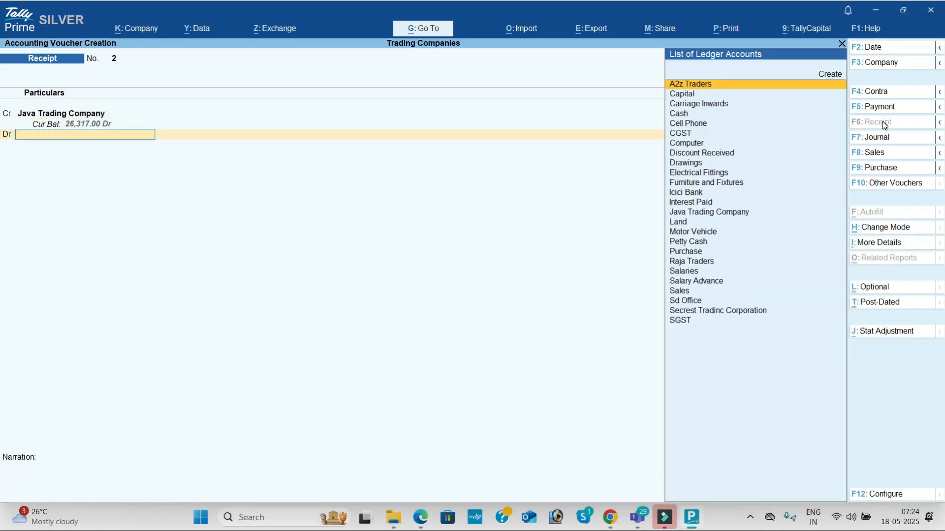
# - Create an Interest Received ledger under Indirect Incomes from the receipt voucher
pyautogui.hotkey('alt', 'c')
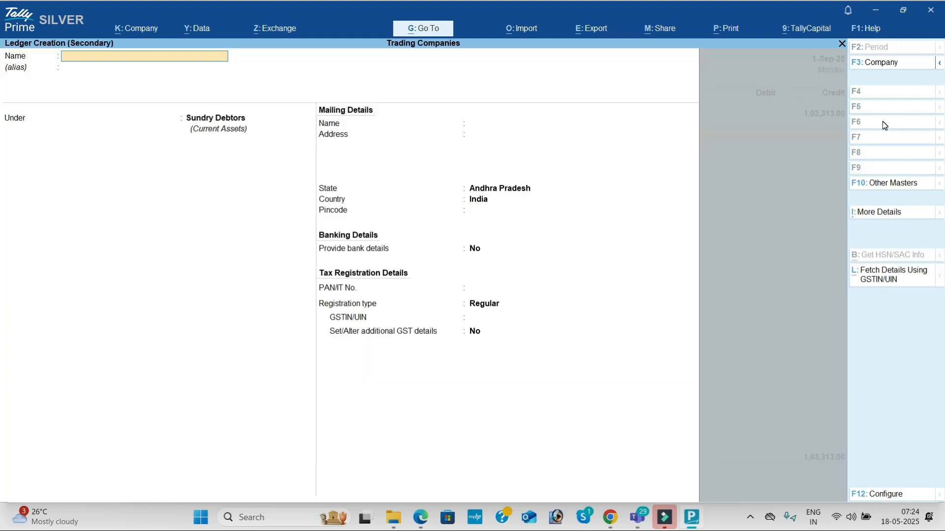
pyautogui.write('Interest Received')
pyautogui.press('Return')
pyautogui.write('Ind')
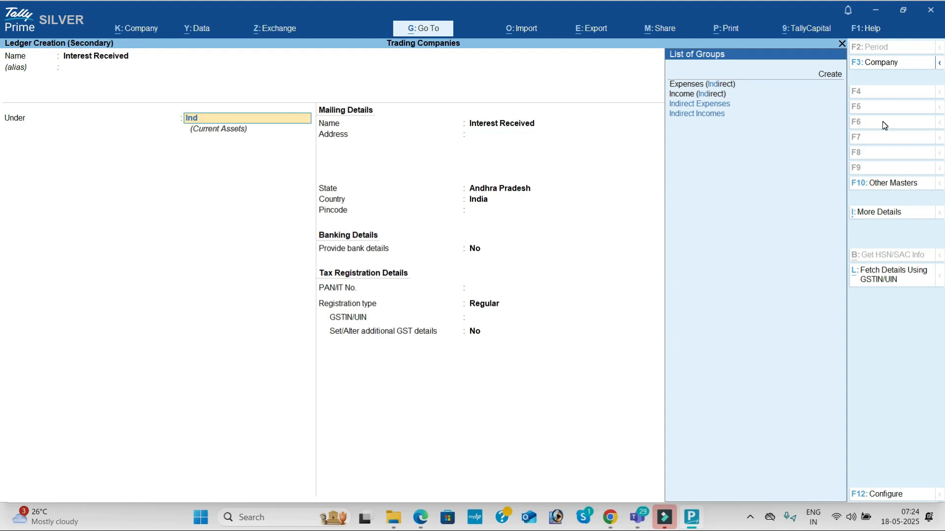
pyautogui.press('Down')
pyautogui.press('Down')
pyautogui.press('Return')
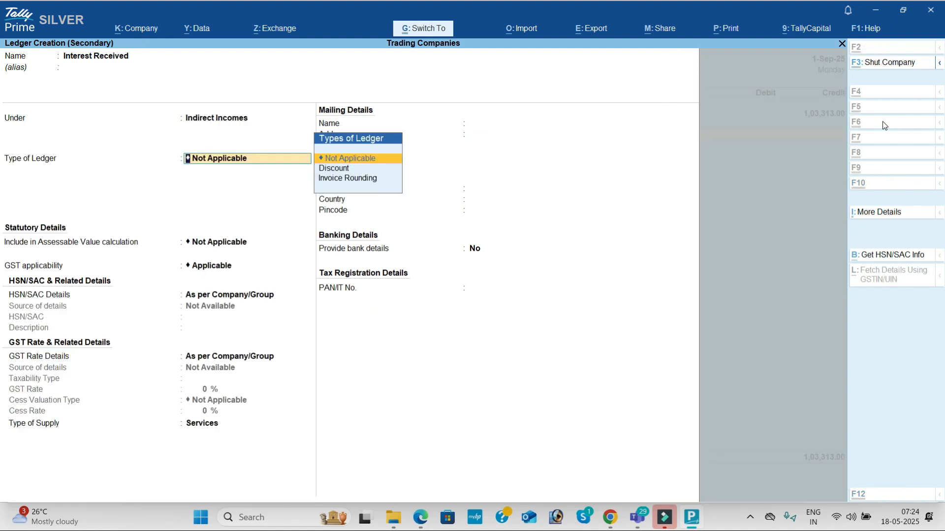
pyautogui.hotkey('ctrl', 'a')
# - Credit Interest Received with 1359 in the receipt voucher, as given in PDF transaction 43
pyautogui.hotkey('alt', 'Tab')
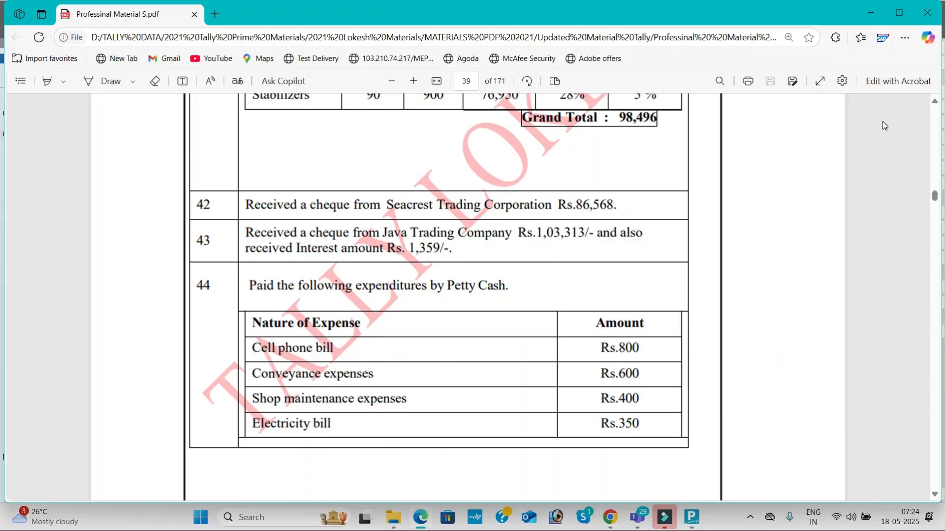
pyautogui.hotkey('alt', 'Tab')
pyautogui.write('1359')
pyautogui.press('Return')
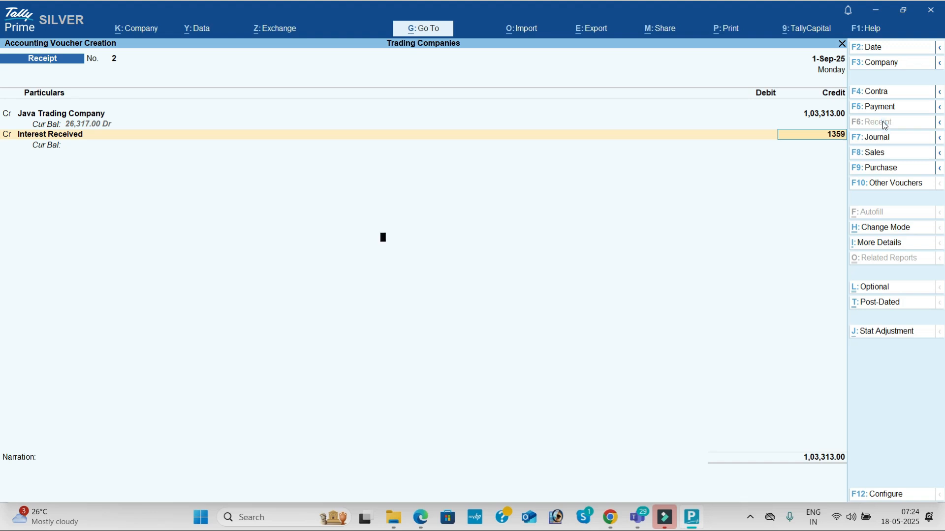
# - Debit Icici Bank with 1,04,672 in the receipt voucher and save it without a narration
pyautogui.press('Return')
pyautogui.hotkey('alt', 'Tab')
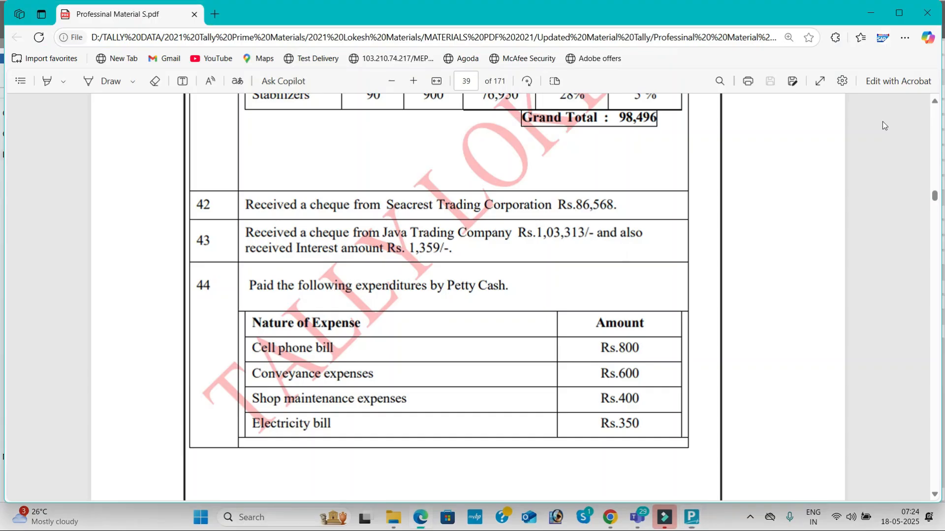
pyautogui.hotkey('alt', 'Tab')
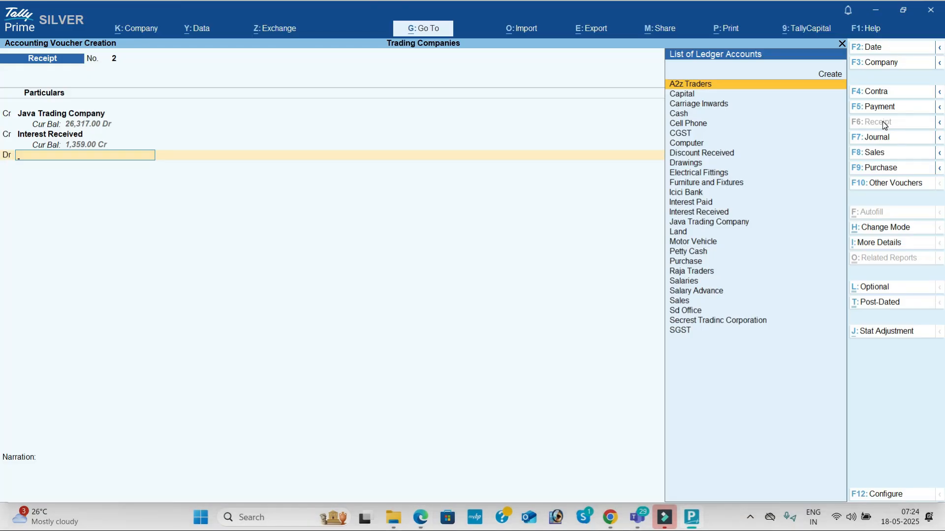
pyautogui.write('ic')
pyautogui.press('Return')
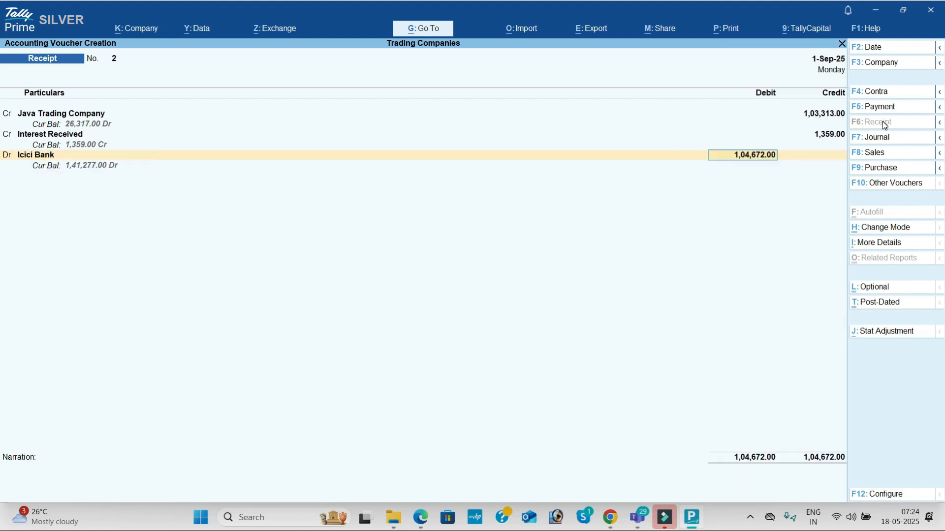
pyautogui.press('Return')
pyautogui.press('Return')
pyautogui.press('Return')
pyautogui.press('Return')
pyautogui.press('Return')
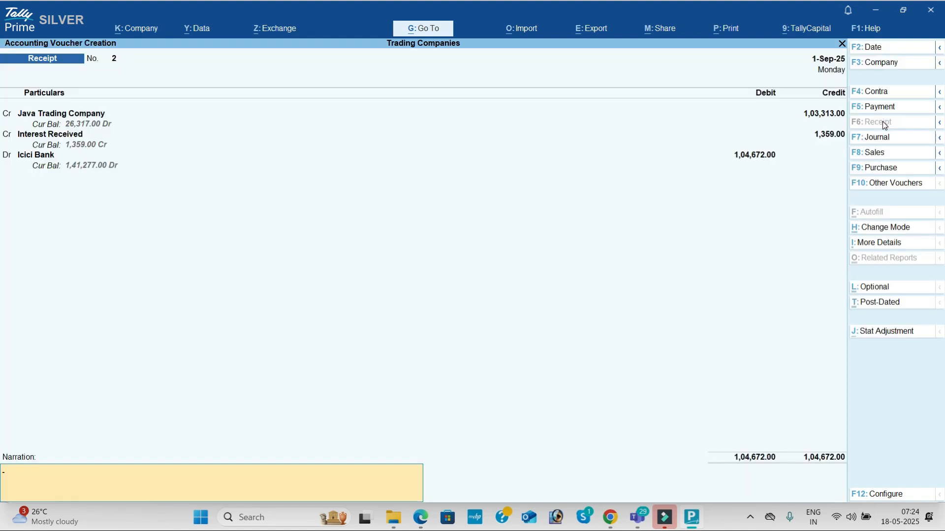
pyautogui.press('Return')
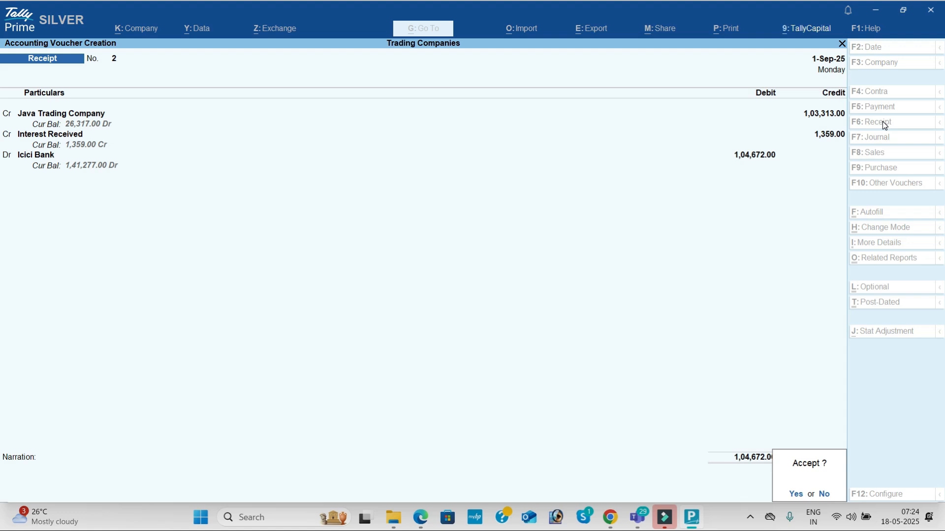
pyautogui.press('Return')
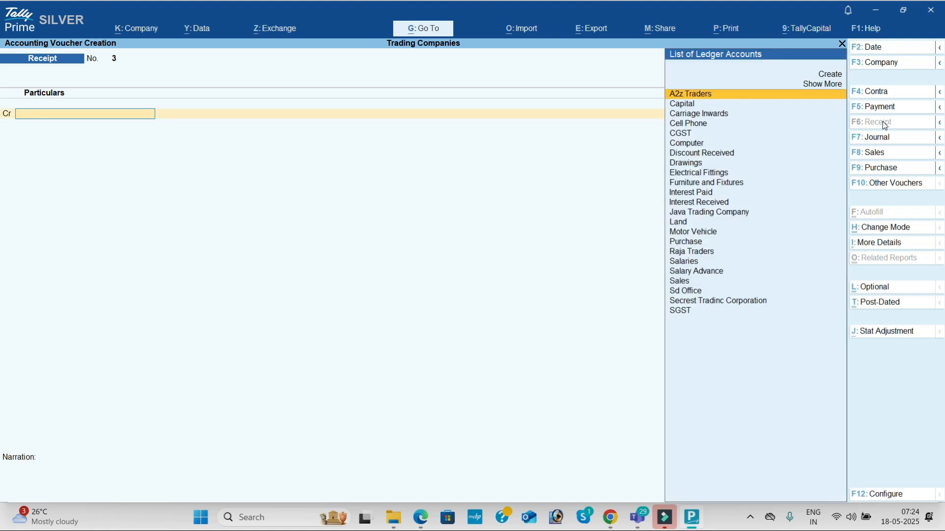
# - Read PDF transactions 44 to 51 to look for a purchase return to record
pyautogui.hotkey('alt', 'Tab')
pyautogui.scroll(-1, 882, 121)
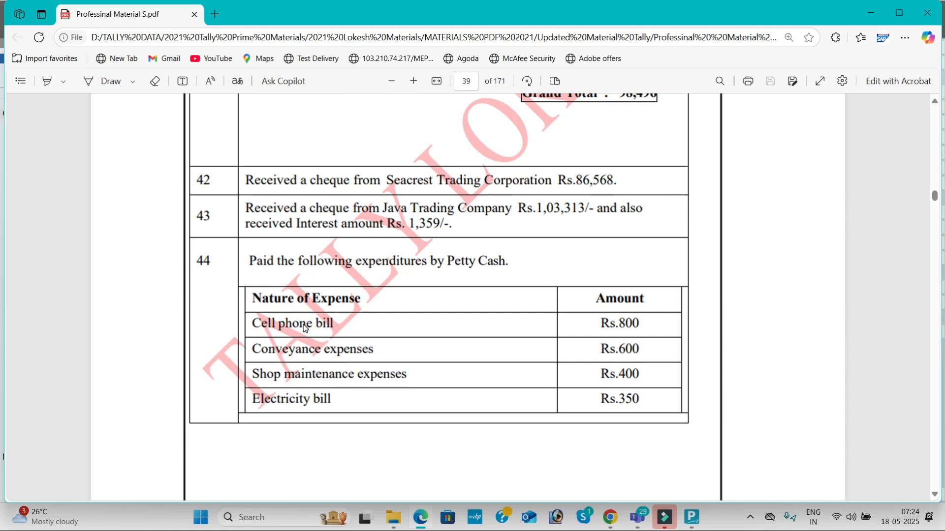
pyautogui.scroll(-15, 303, 324)
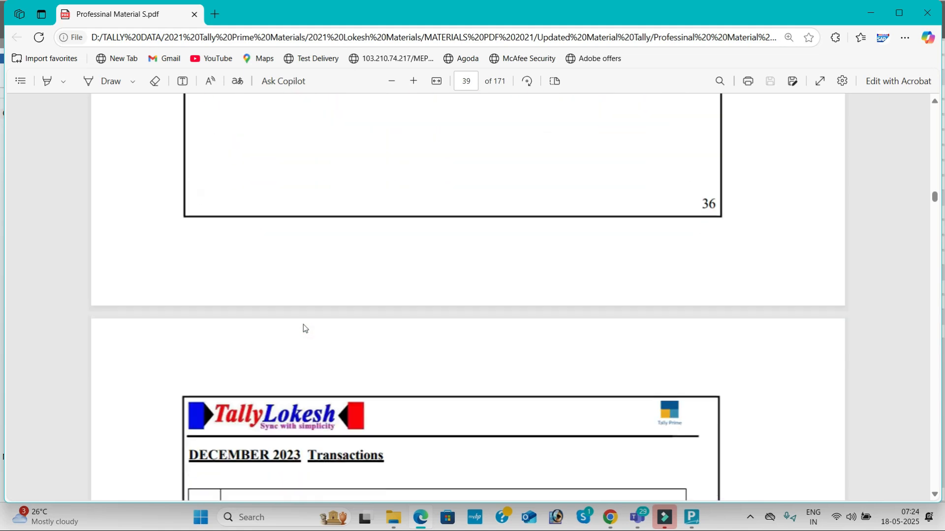
pyautogui.scroll(-5, 303, 324)
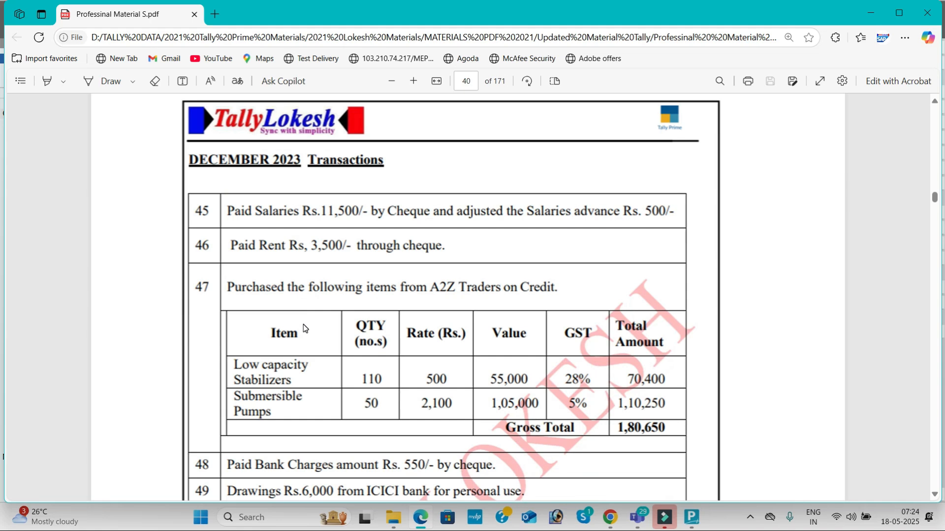
pyautogui.scroll(-1, 303, 328)
pyautogui.scroll(-9, 303, 325)
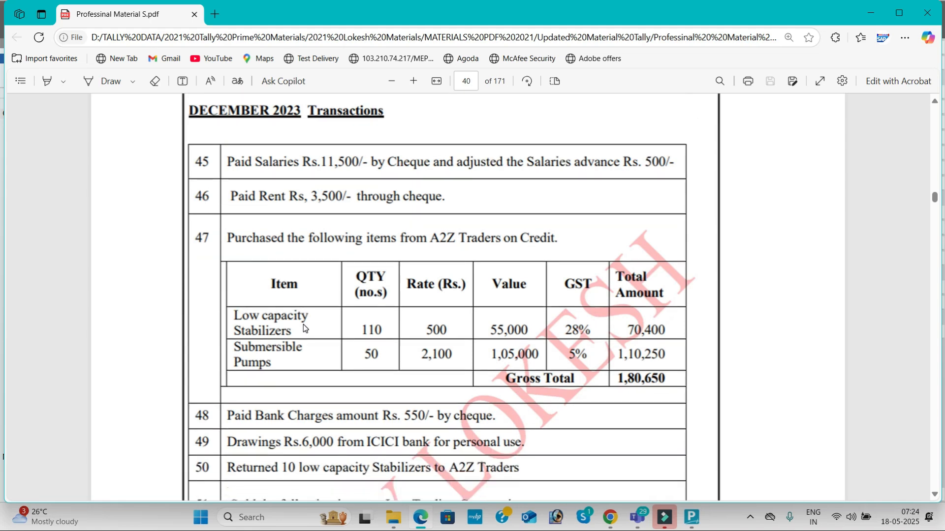
pyautogui.scroll(-1, 303, 324)
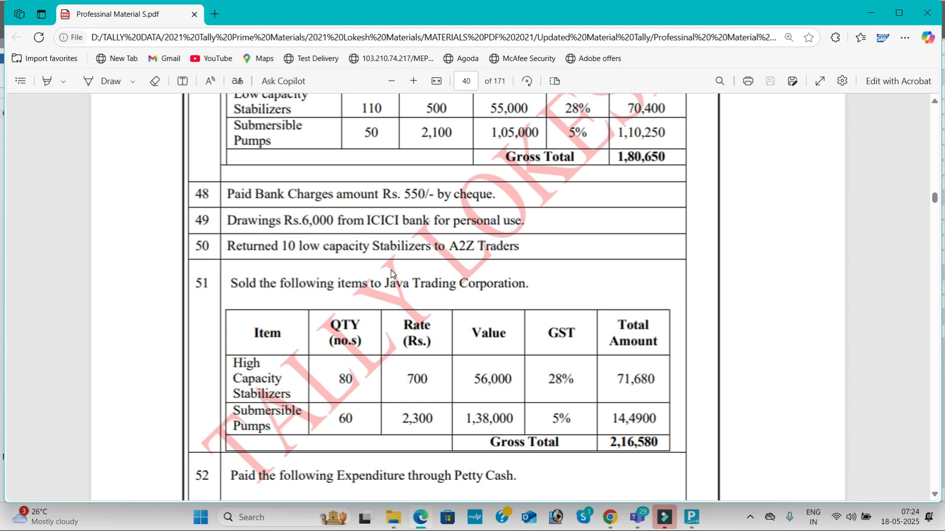
pyautogui.hotkey('alt', 'Tab')
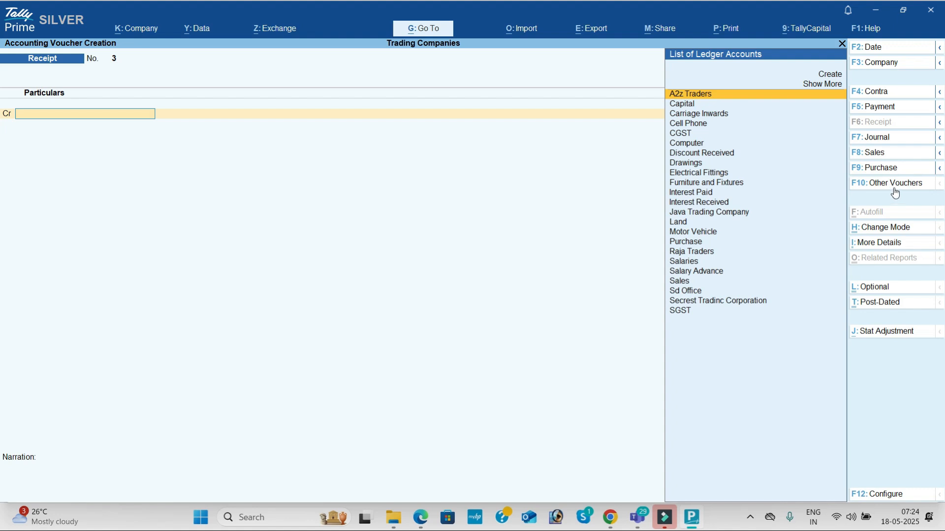
# - Change the voucher type from Receipt to Debit Note
pyautogui.click(894, 188)
pyautogui.press('Up')
pyautogui.press('Up')
pyautogui.press('Up')
pyautogui.press('Up')
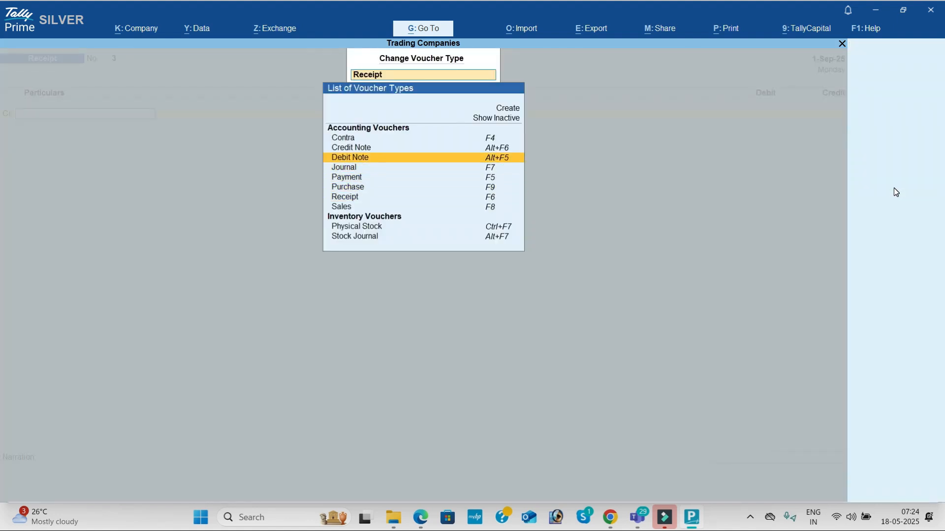
pyautogui.press('Return')
# - Select A2z Traders as the debit note's party and leave the dispatch and original invoice details blank
pyautogui.press('Return')
pyautogui.press('Return')
pyautogui.press('Return')
pyautogui.press('Return')
pyautogui.press('Return')
pyautogui.press('Return')
pyautogui.press('Return')
pyautogui.press('Return')
pyautogui.press('Return')
pyautogui.press('Return')
pyautogui.press('Return')
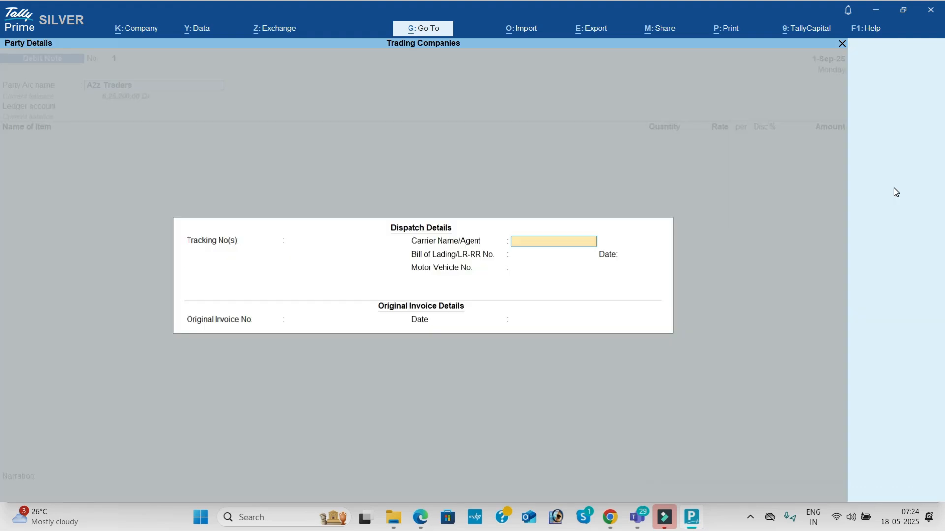
pyautogui.press('Return')
pyautogui.press('Return')
pyautogui.press('Return')
pyautogui.press('Return')
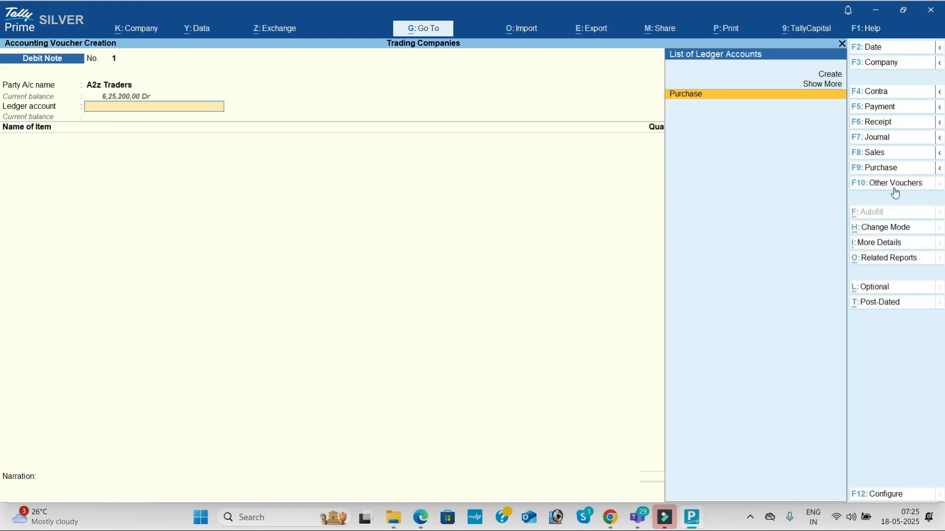
# - Add 10 nos of Low Capacity Stabilizers at 400 under the Purchase ledger, keeping GST details as per Masters/Company
pyautogui.press('Down')
pyautogui.press('Return')
pyautogui.write('10')
pyautogui.press('Return')
pyautogui.press('Return')
pyautogui.press('Return')
pyautogui.press('Return')
pyautogui.press('Return')
pyautogui.press('Return')
pyautogui.press('Return')
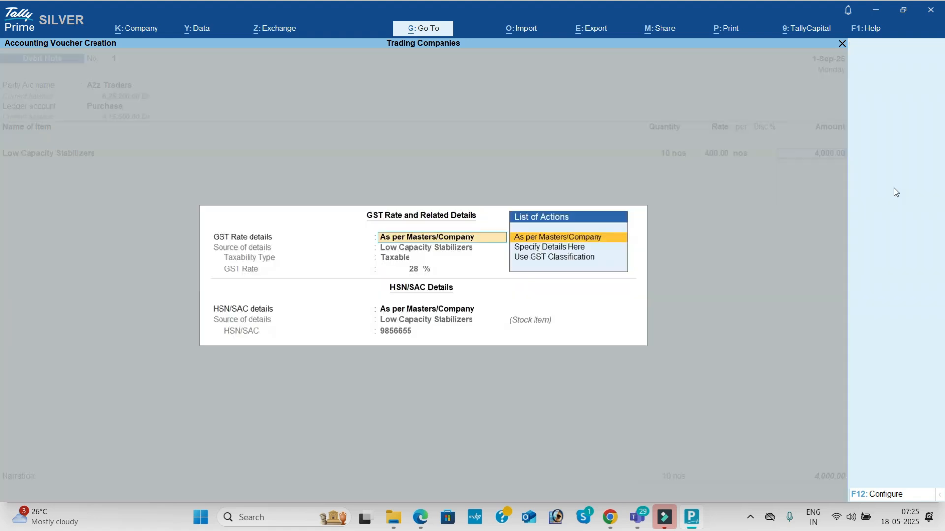
pyautogui.press('Return')
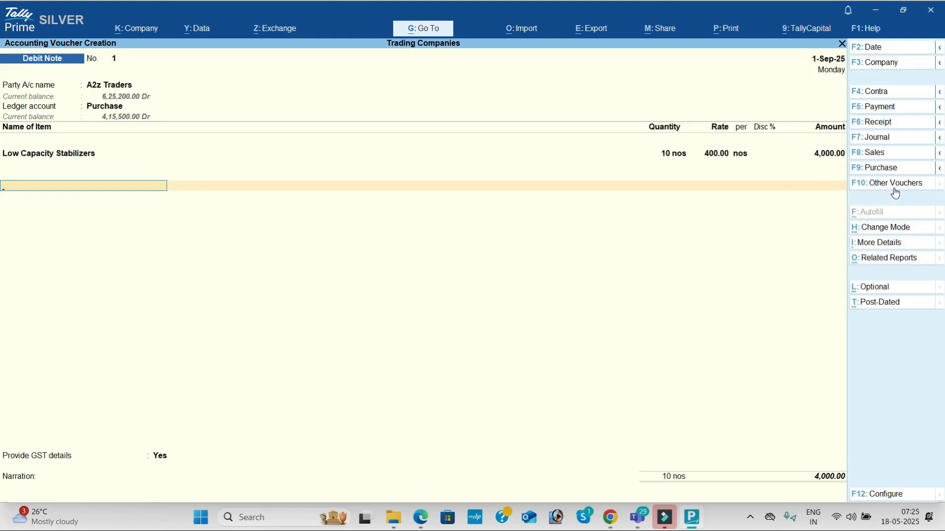
# - Add the CGST and SGST ledgers to the debit note
pyautogui.write('CG')
pyautogui.press('Return')
pyautogui.press('Return')
pyautogui.write('SG')
pyautogui.press('Return')
pyautogui.press('Return')
pyautogui.press('Return')
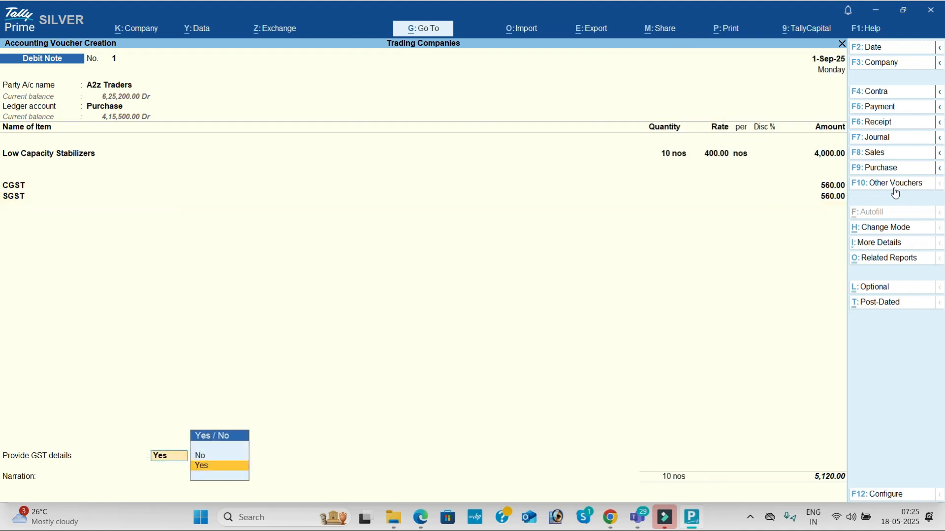
# - Set Provide GST details to No and save the debit note
pyautogui.press('n')
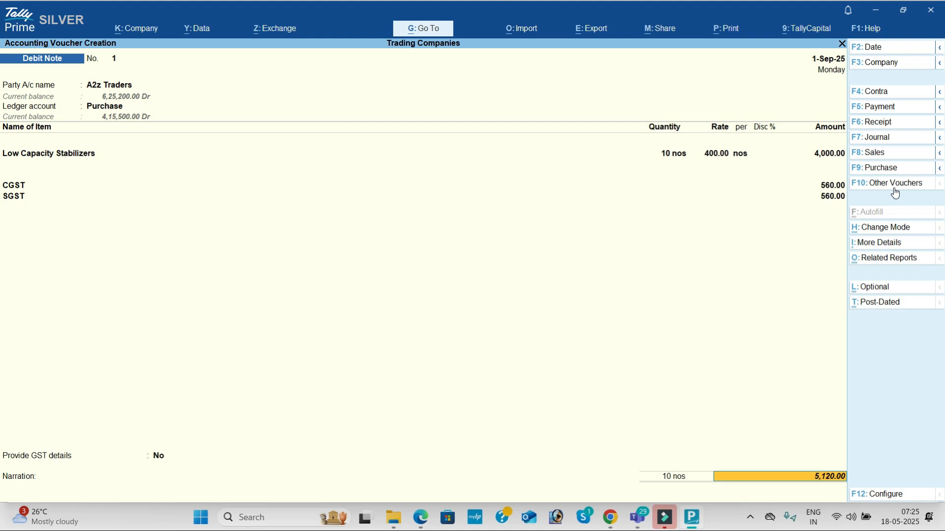
pyautogui.press('Return')
pyautogui.press('Return')
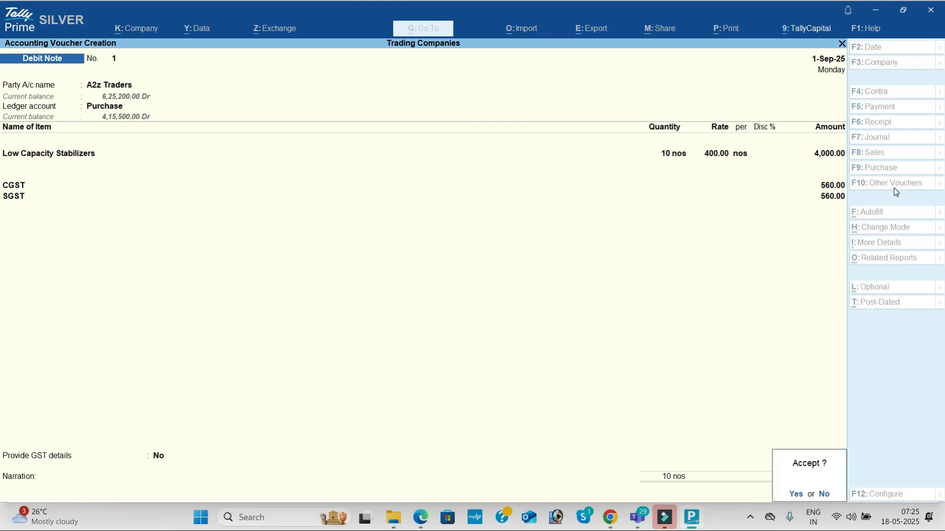
pyautogui.press('Return')
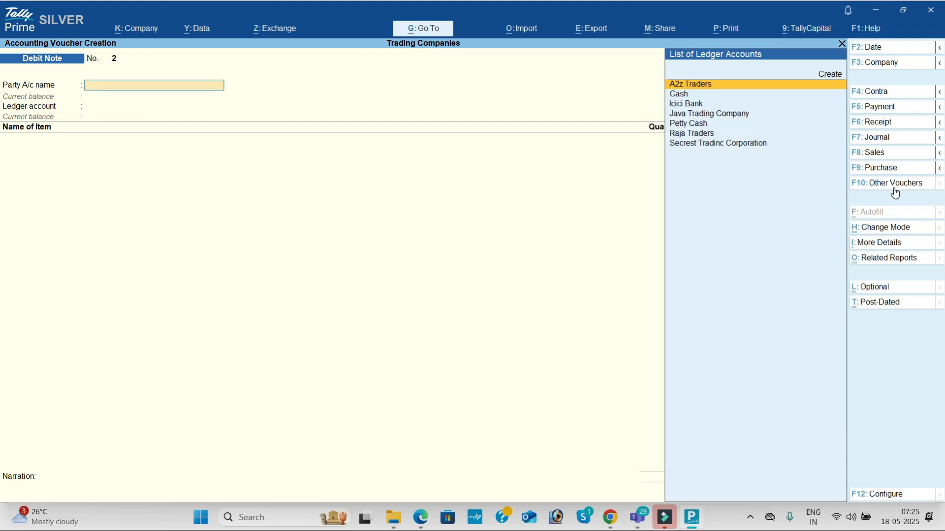
# - Read the PDF transactions up to the sales return in transaction 54 and change the voucher type to Credit Note
pyautogui.hotkey('alt', 'Tab')
pyautogui.scroll(-5, 895, 191)
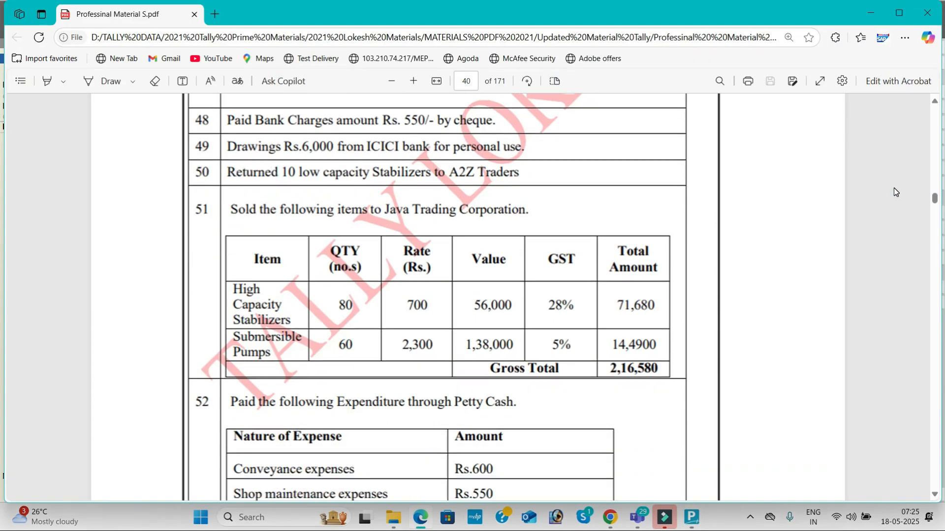
pyautogui.scroll(-10, 895, 192)
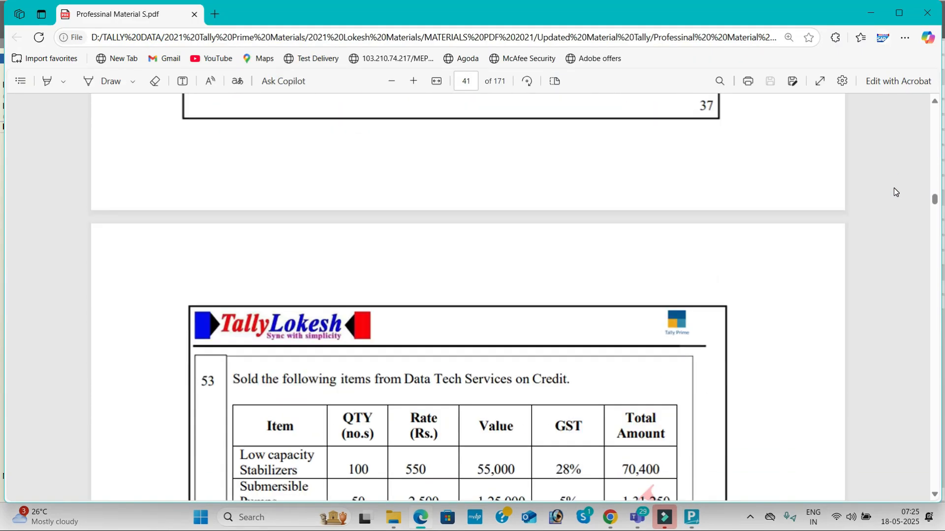
pyautogui.scroll(-5, 896, 192)
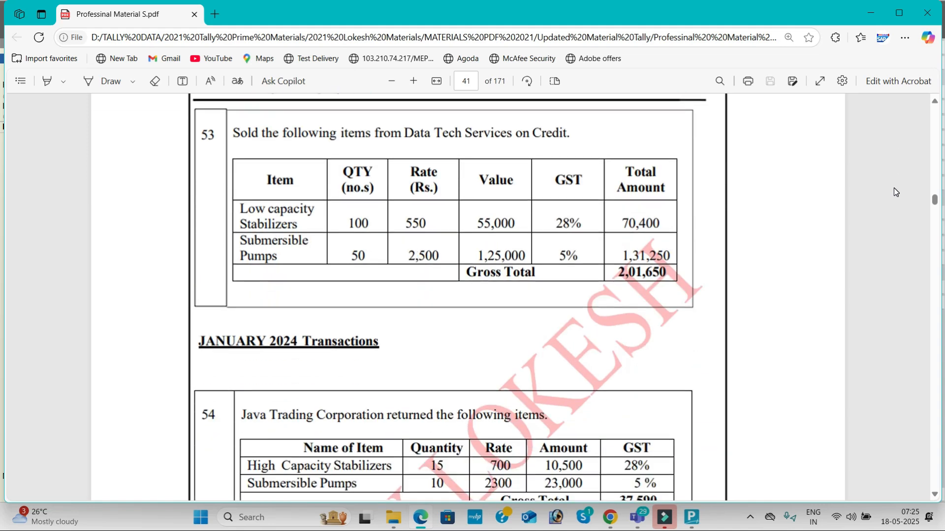
pyautogui.scroll(-5, 896, 192)
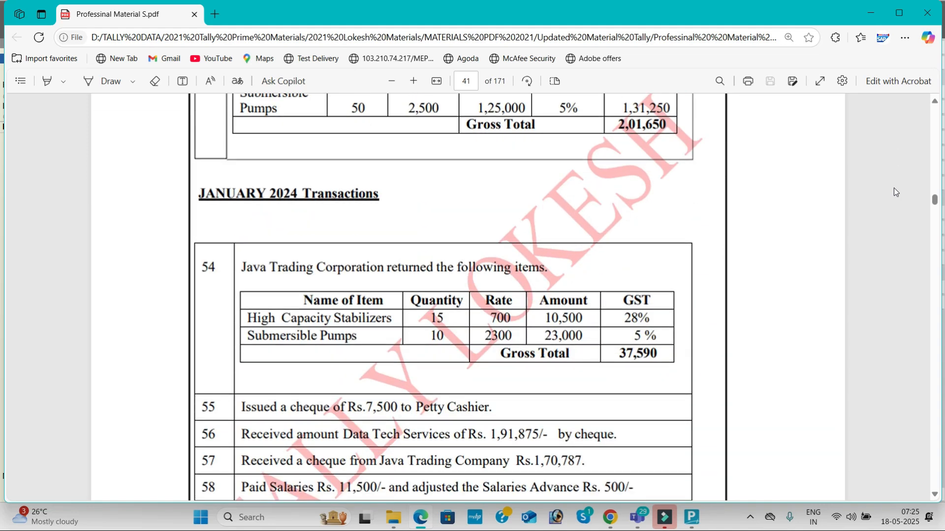
pyautogui.scroll(-1, 894, 191)
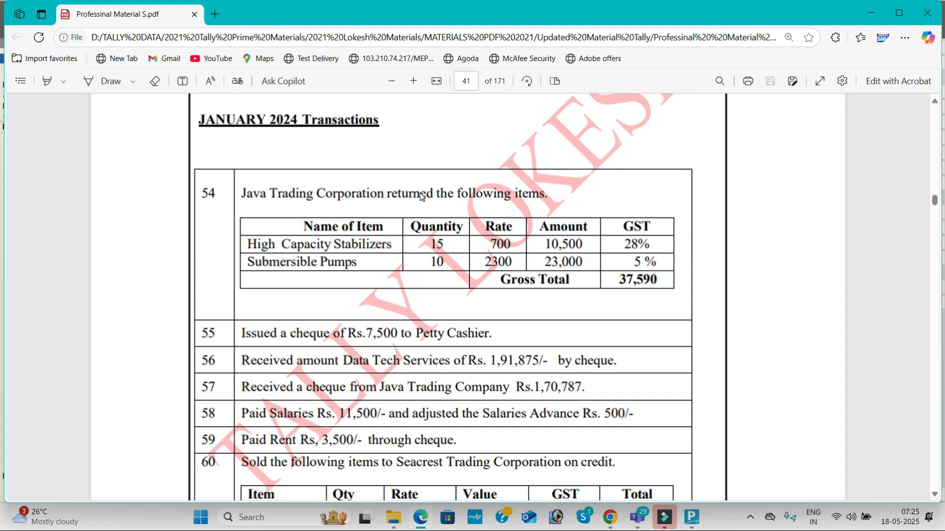
pyautogui.hotkey('alt', 'Tab')
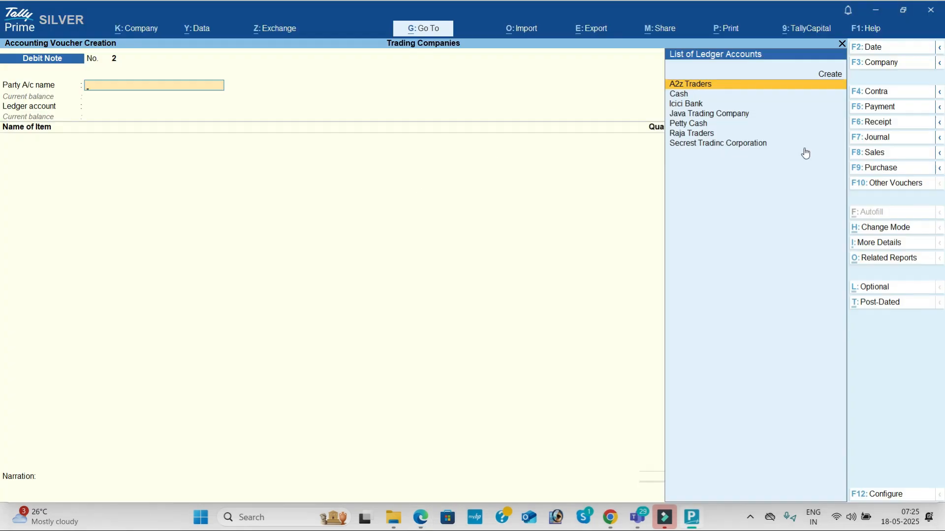
pyautogui.click(888, 183)
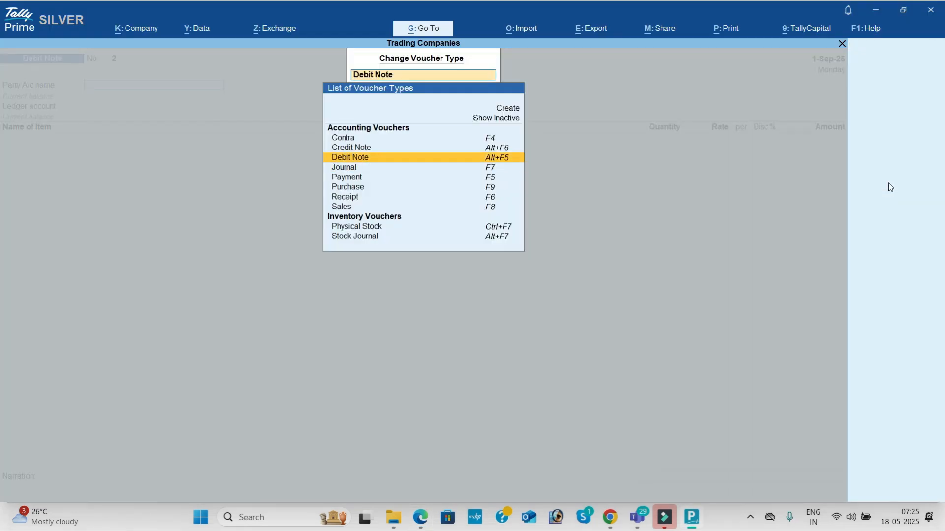
pyautogui.press('Up')
pyautogui.press('Return')
# - Select Java Trading Company as the credit note's party and Sales as its ledger, accepting the default party and dispatch details
pyautogui.press('Down')
pyautogui.press('Down')
pyautogui.press('Down')
pyautogui.press('Return')
pyautogui.press('Return')
pyautogui.press('Return')
pyautogui.press('Return')
pyautogui.press('Return')
pyautogui.press('Return')
pyautogui.press('Return')
pyautogui.press('Return')
pyautogui.press('Return')
pyautogui.press('Return')
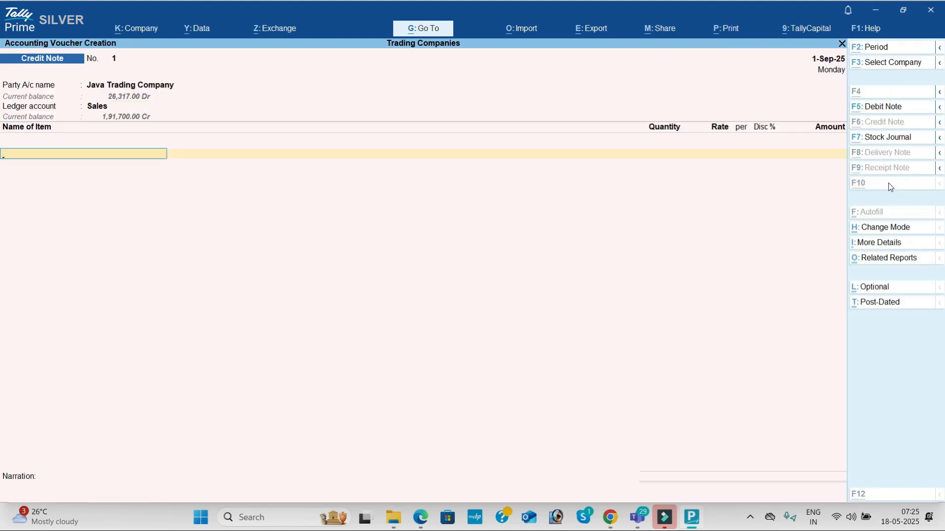
# - Add High Capacity Stabilizers with a quantity of 15 nos to the credit note, as given in PDF transaction 54
pyautogui.hotkey('alt', 'Tab')
pyautogui.hotkey('alt', 'Tab')
pyautogui.write('H')
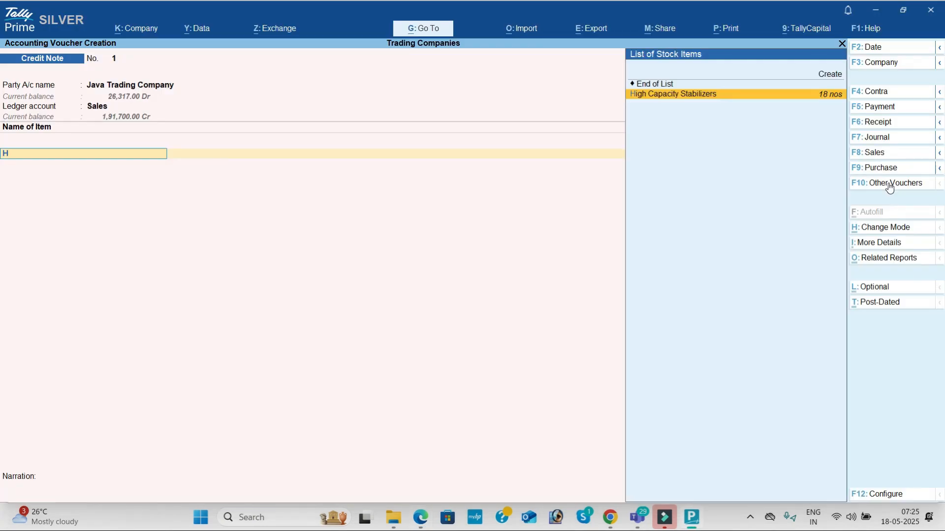
pyautogui.press('Return')
pyautogui.hotkey('alt', 'Tab')
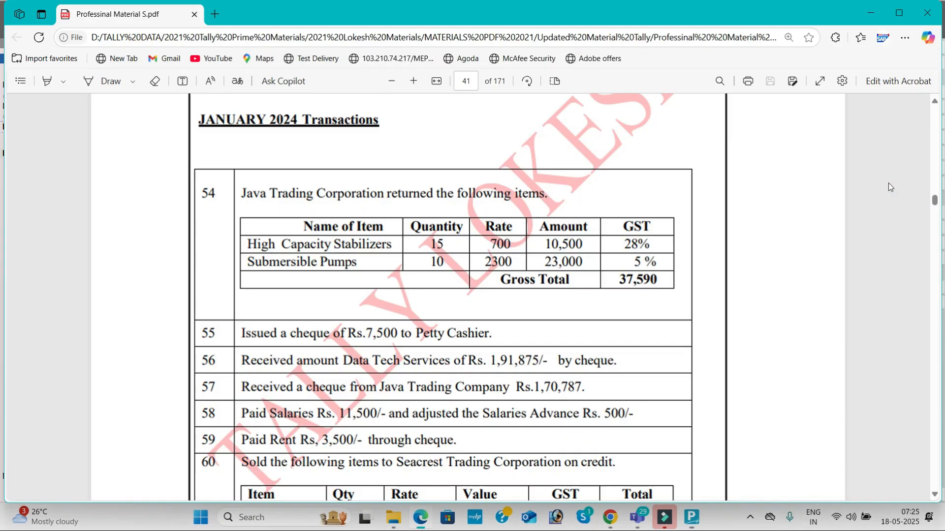
pyautogui.hotkey('alt', 'Tab')
pyautogui.write('15')
pyautogui.press('Return')
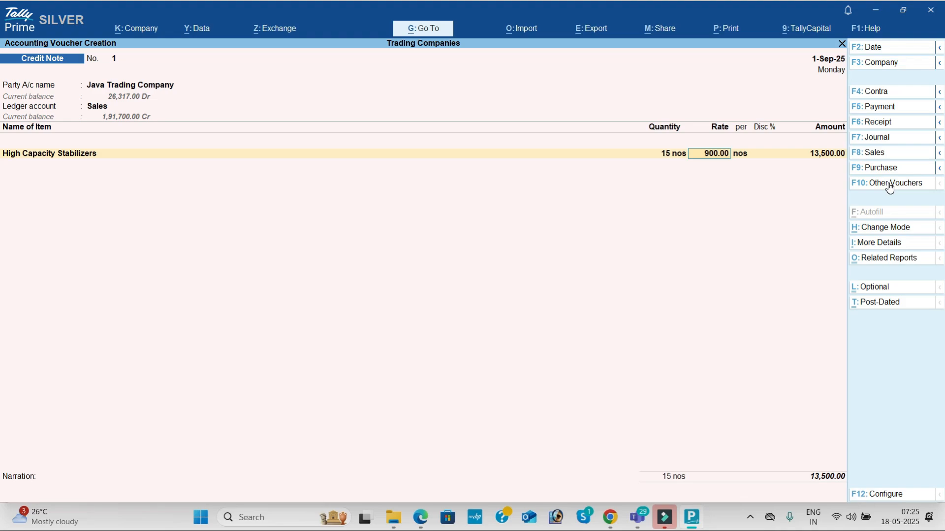
# - Set the High Capacity Stabilizers rate to 700 as in the PDF and accept the item line
pyautogui.hotkey('alt', 'Tab')
pyautogui.hotkey('alt', 'Tab')
pyautogui.write('700')
pyautogui.press('Return')
pyautogui.press('Return')
pyautogui.press('Return')
pyautogui.press('Return')
pyautogui.press('Return')
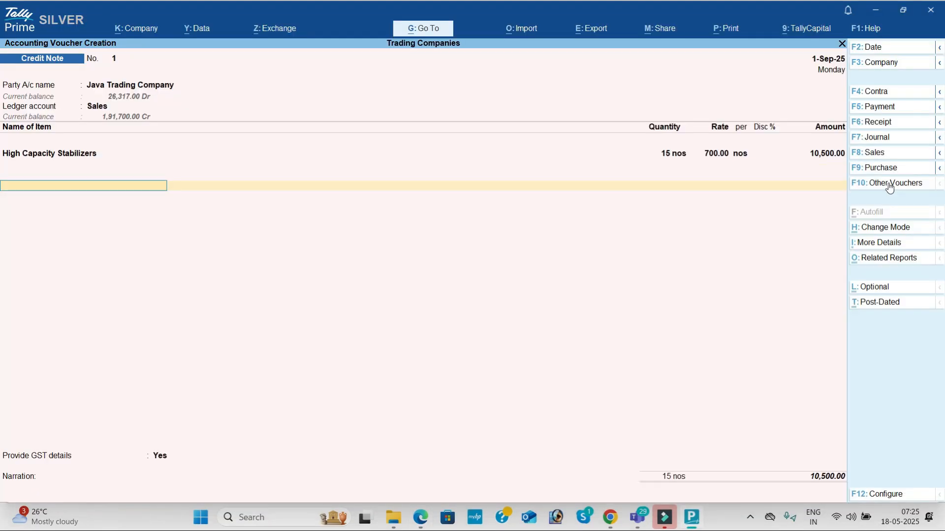
# - Review the GST rate and HSN details of the High Capacity Stabilizers line in the credit note
pyautogui.press('BackSpace')
pyautogui.press('Return')
pyautogui.press('Return')
pyautogui.press('Return')
pyautogui.press('Return')
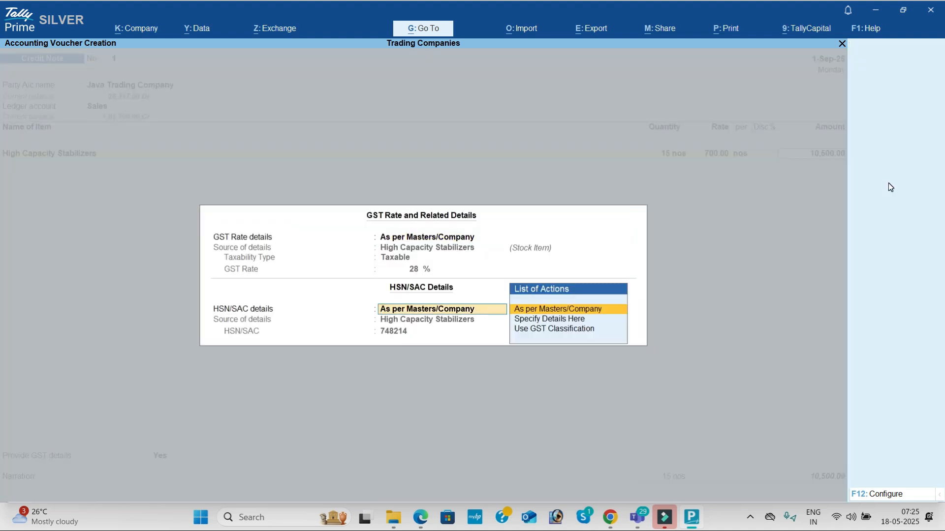
pyautogui.press('BackSpace')
pyautogui.press('BackSpace')
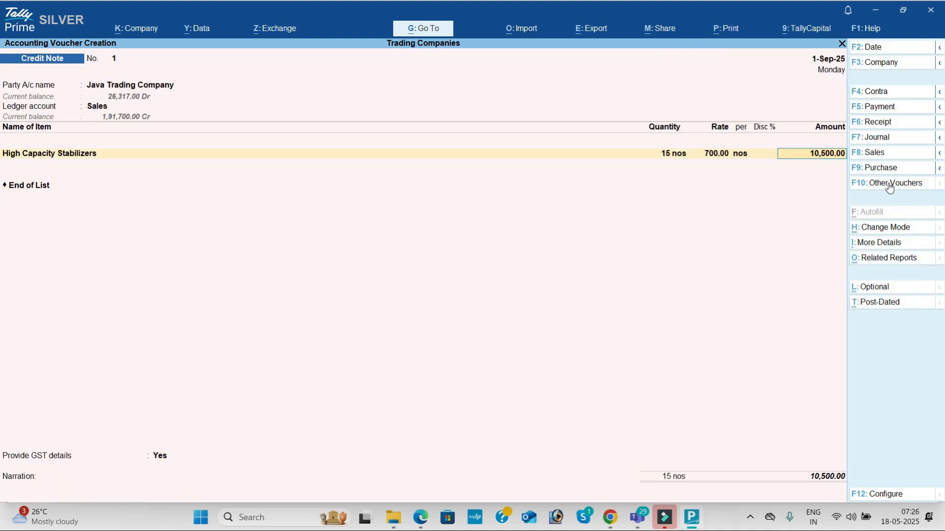
pyautogui.press('Return')
pyautogui.press('Escape')
# - Add Submersible Pumps with a quantity of 10 nos at a rate of 2300, as given in PDF transaction 54, and end the item list
pyautogui.hotkey('alt', 'Tab')
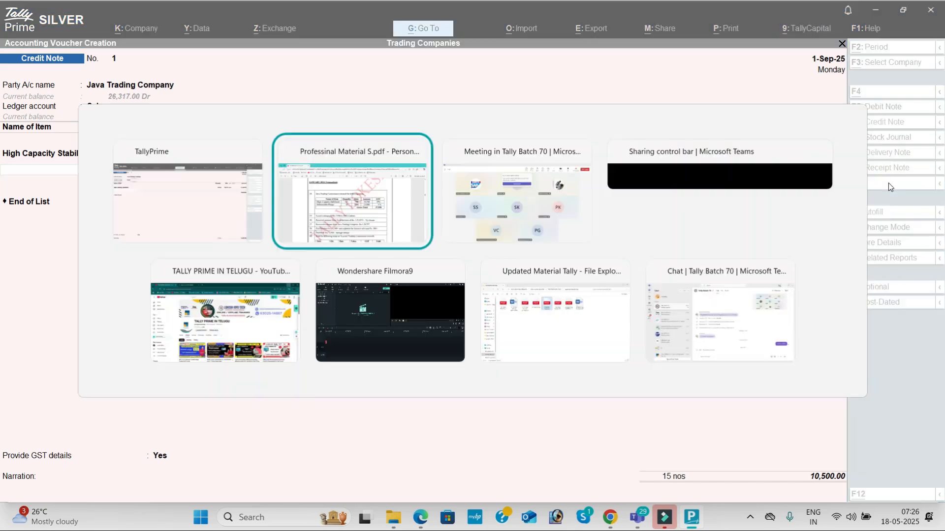
pyautogui.hotkey('alt', 'Tab')
pyautogui.write('s')
pyautogui.press('Return')
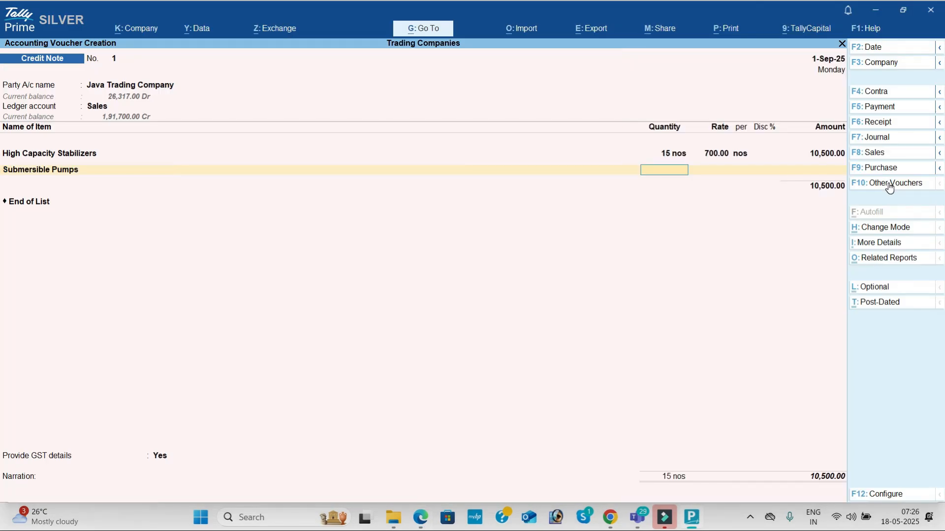
pyautogui.hotkey('alt', 'Tab')
pyautogui.hotkey('alt', 'Tab')
pyautogui.write('10')
pyautogui.press('Return')
pyautogui.write('2300')
pyautogui.press('Return')
pyautogui.press('Return')
pyautogui.press('Return')
pyautogui.press('Return')
pyautogui.press('Return')
pyautogui.press('Return')
# - Add the CGST and SGST ledgers below the credit note's items with their calculated amounts
pyautogui.write('Cg')
pyautogui.press('Return')
pyautogui.write('Sg')
pyautogui.press('Return')
pyautogui.press('Return')
pyautogui.press('Return')
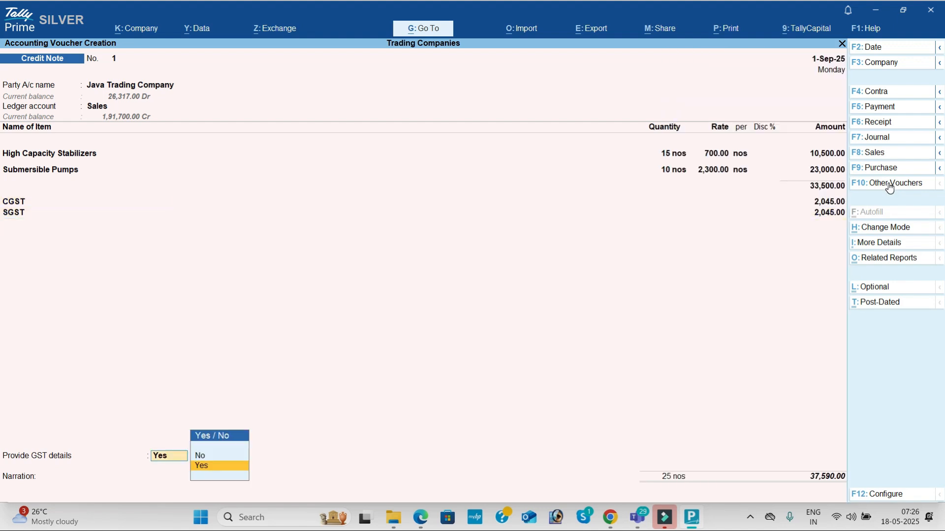
# - Set Provide GST details to No, check the total against the PDF and save the credit note
pyautogui.press('Up')
pyautogui.press('Return')
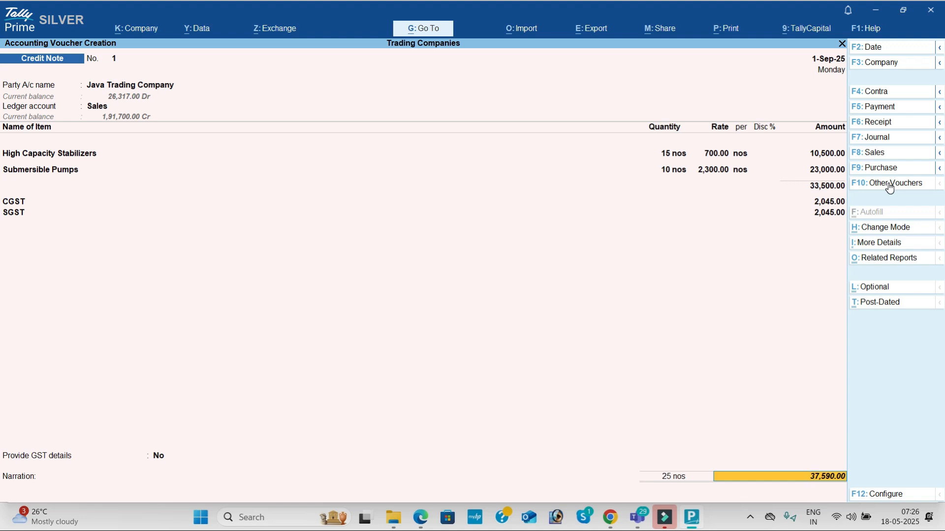
pyautogui.hotkey('alt', 'Tab')
pyautogui.hotkey('alt', 'Tab')
pyautogui.press('Return')
pyautogui.press('Return')
# - Read through the remaining PDF transactions after number 54 up to the Provision Entries section
pyautogui.hotkey('alt', 'Tab')
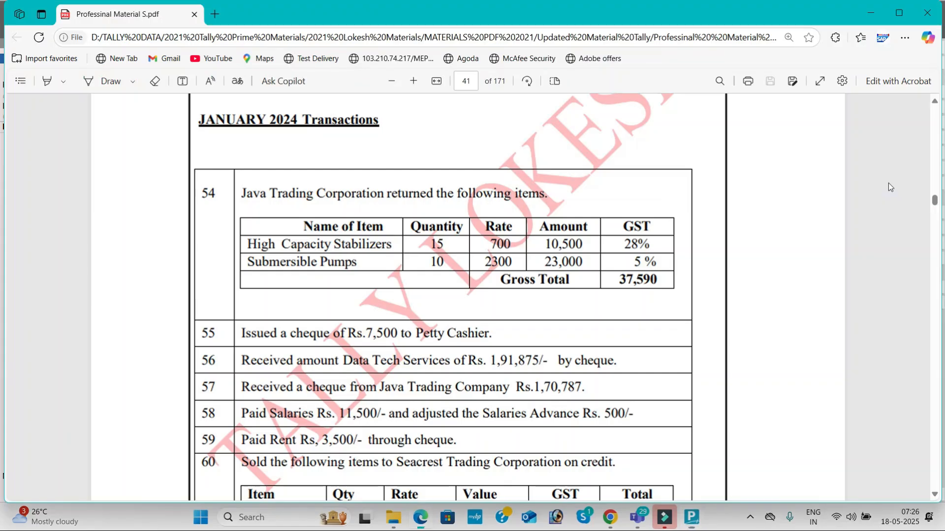
pyautogui.scroll(-3, 888, 184)
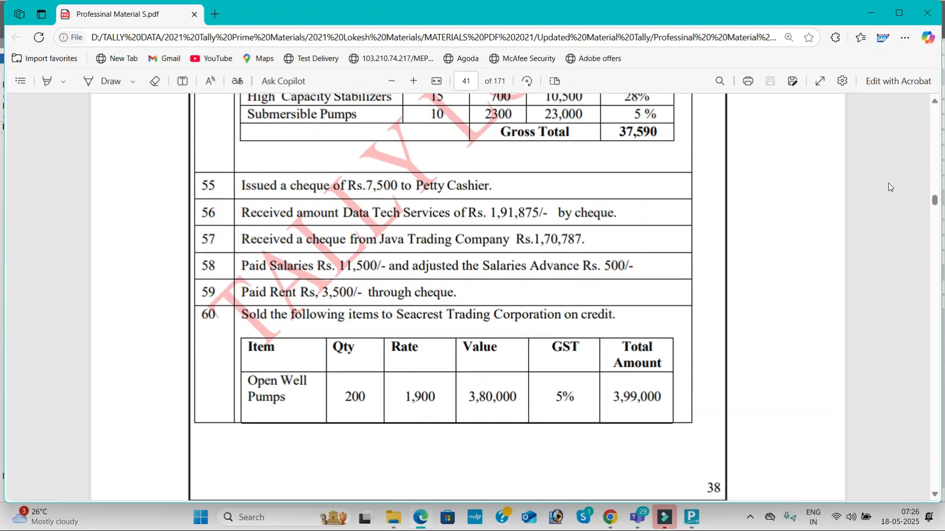
pyautogui.scroll(-8, 890, 187)
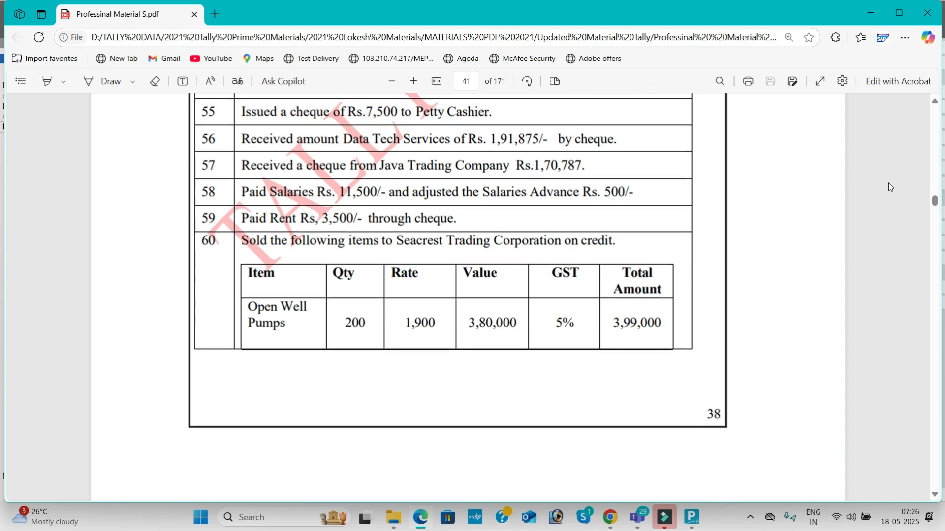
pyautogui.scroll(-2, 889, 187)
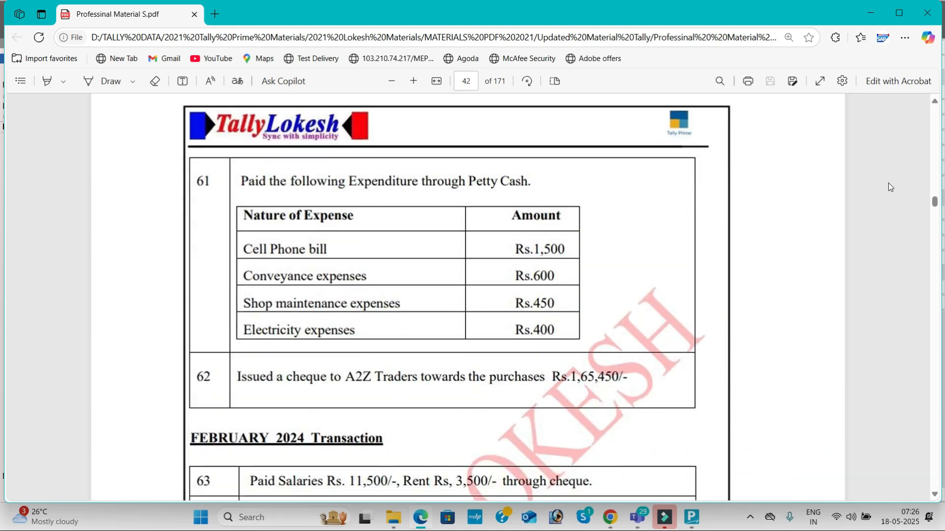
pyautogui.scroll(-4, 888, 184)
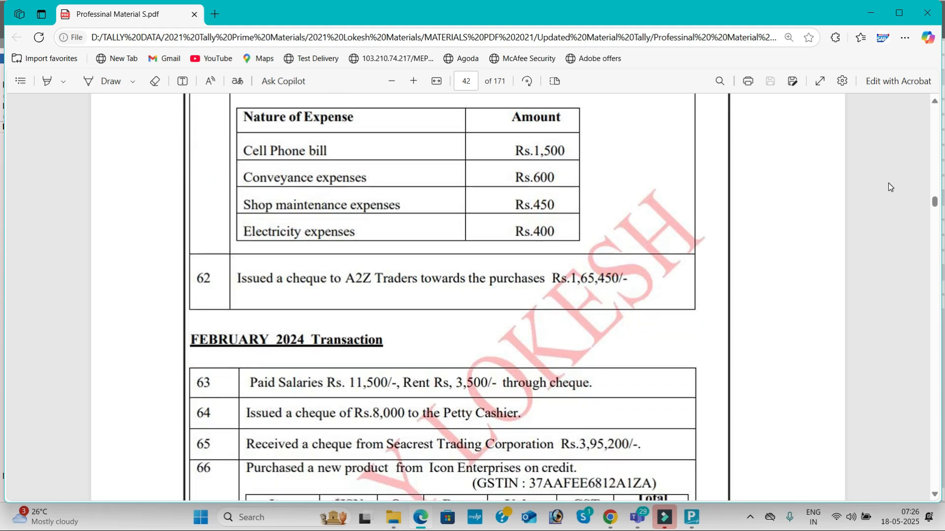
pyautogui.scroll(-1, 890, 187)
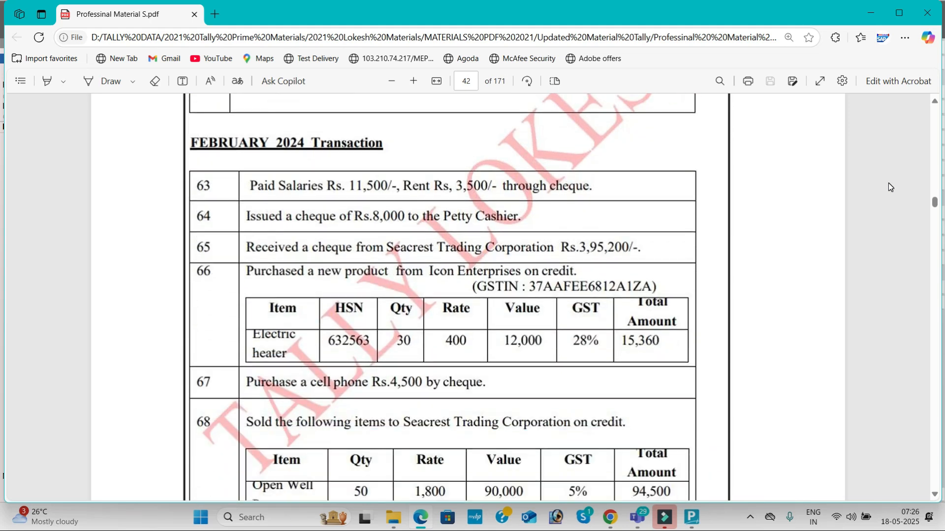
pyautogui.scroll(-1, 890, 187)
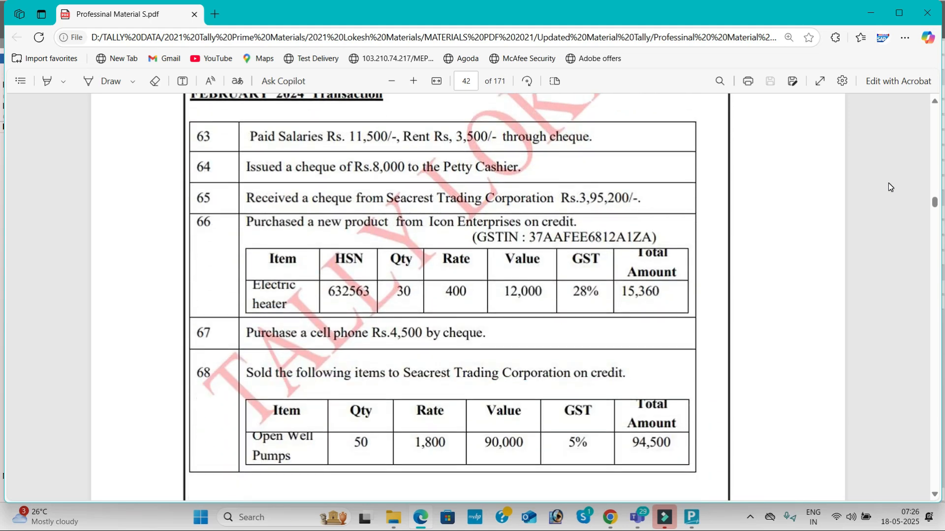
pyautogui.scroll(-2, 889, 187)
pyautogui.scroll(-6, 889, 187)
pyautogui.scroll(-4, 890, 187)
pyautogui.scroll(-4, 888, 187)
pyautogui.scroll(-8, 889, 185)
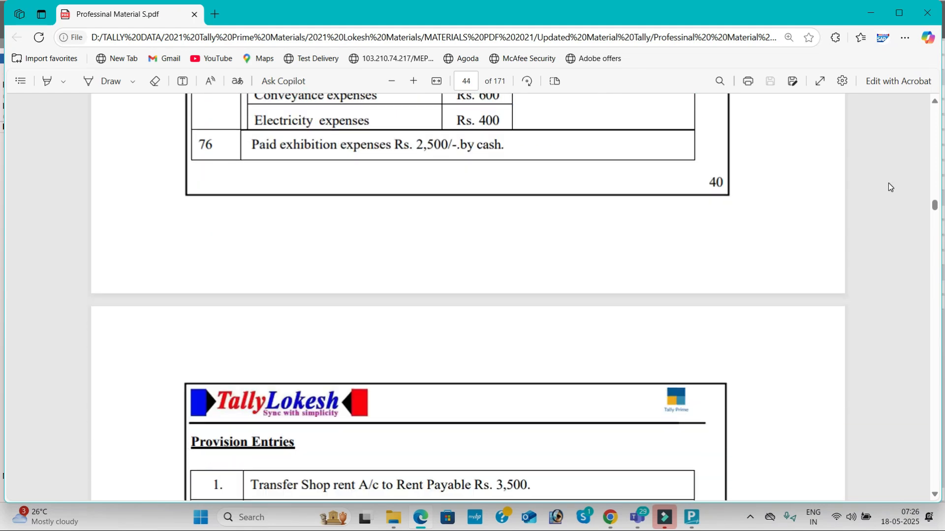
pyautogui.scroll(-3, 890, 187)
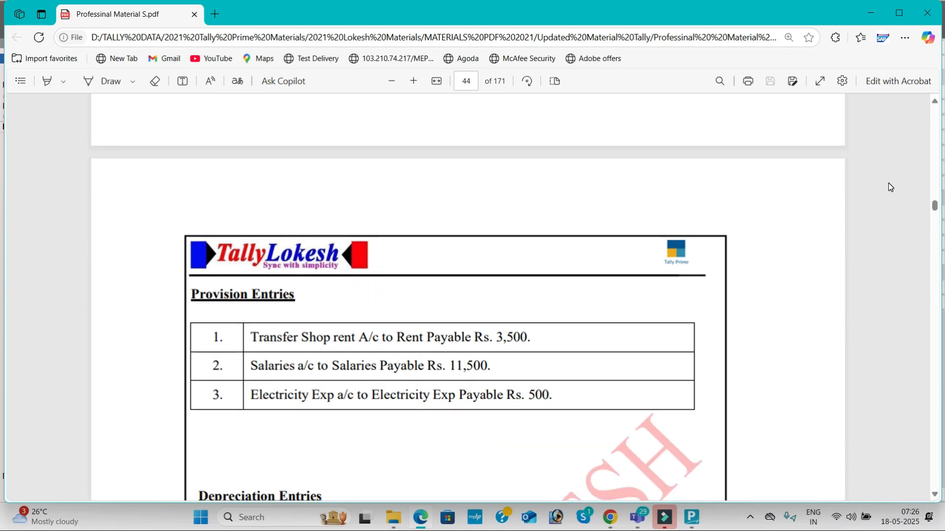
pyautogui.scroll(-2, 890, 187)
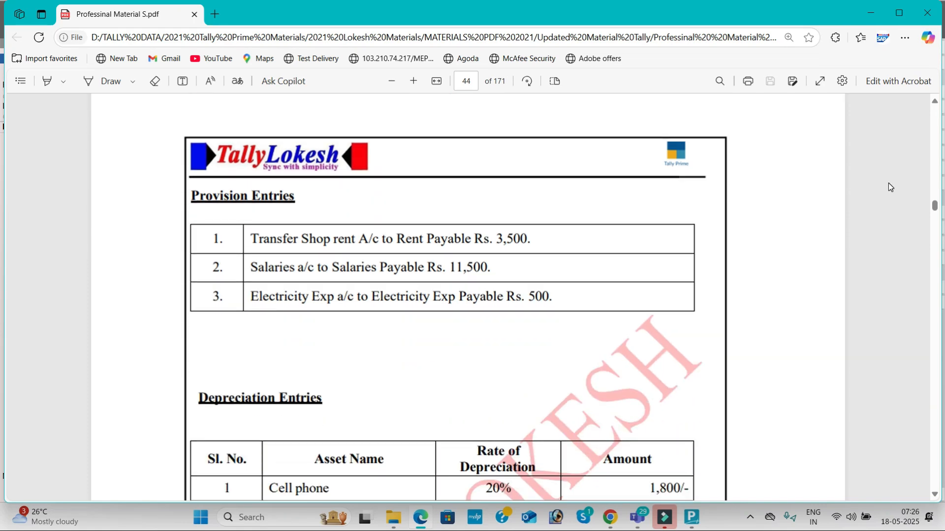
# - Switch to TallyPrime, change the voucher type to Journal, skip the reference fields and check the first provision entry in the PDF
pyautogui.hotkey('alt', 'Tab')
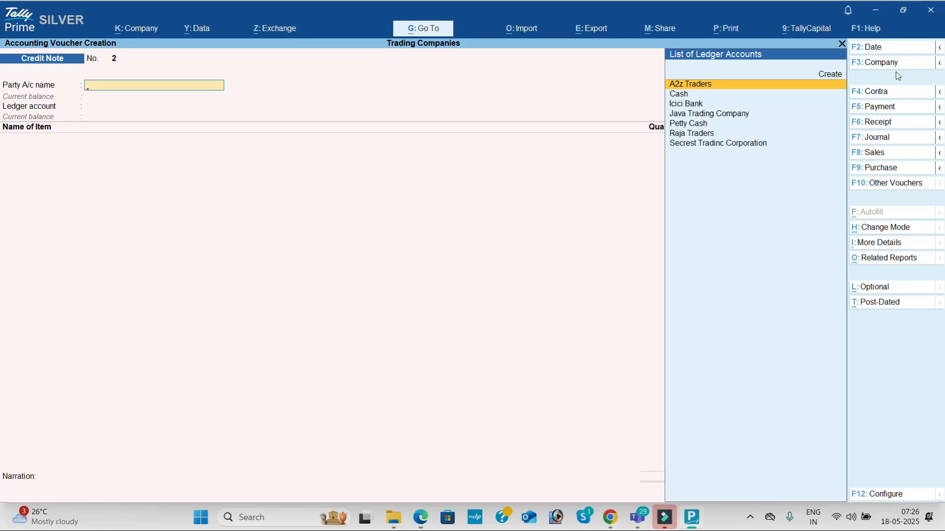
pyautogui.click(890, 138)
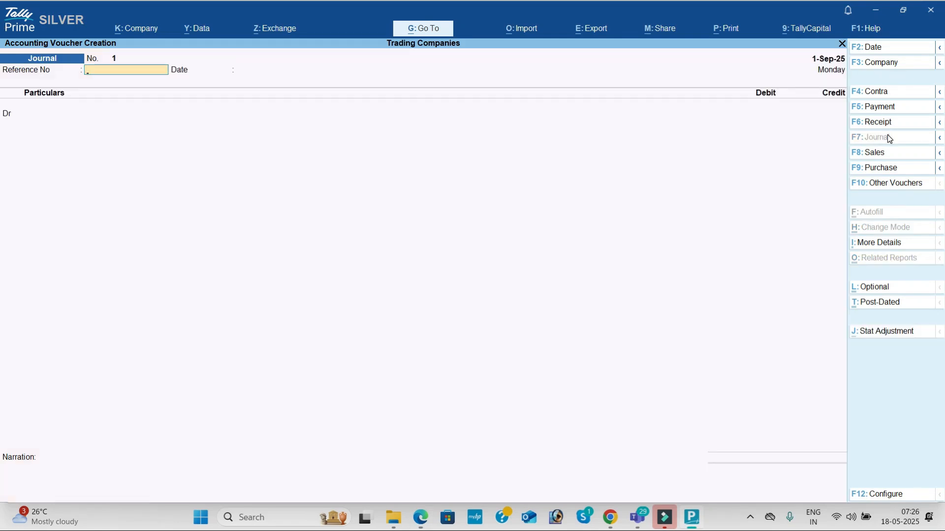
pyautogui.press('Return')
pyautogui.press('Return')
pyautogui.hotkey('alt', 'Tab')
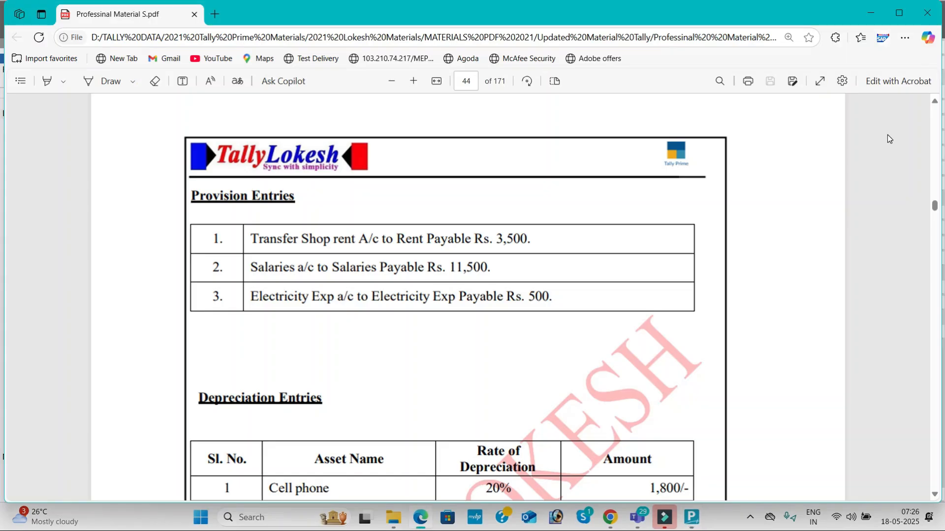
pyautogui.hotkey('alt', 'Tab')
# - Create a Rent ledger under Indirect Expenses as the journal's debit account
pyautogui.hotkey('alt', 'c')
pyautogui.write('Rent')
pyautogui.press('Return')
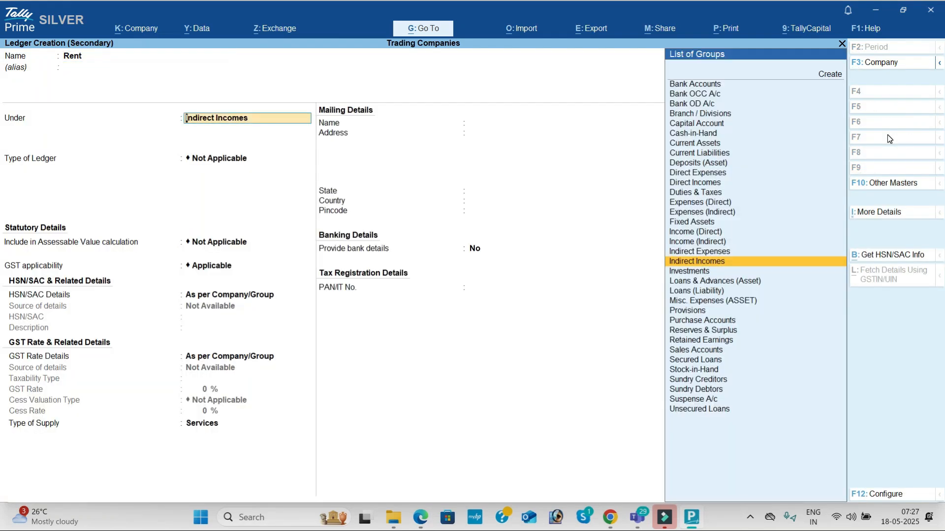
pyautogui.press('Up')
pyautogui.press('Return')
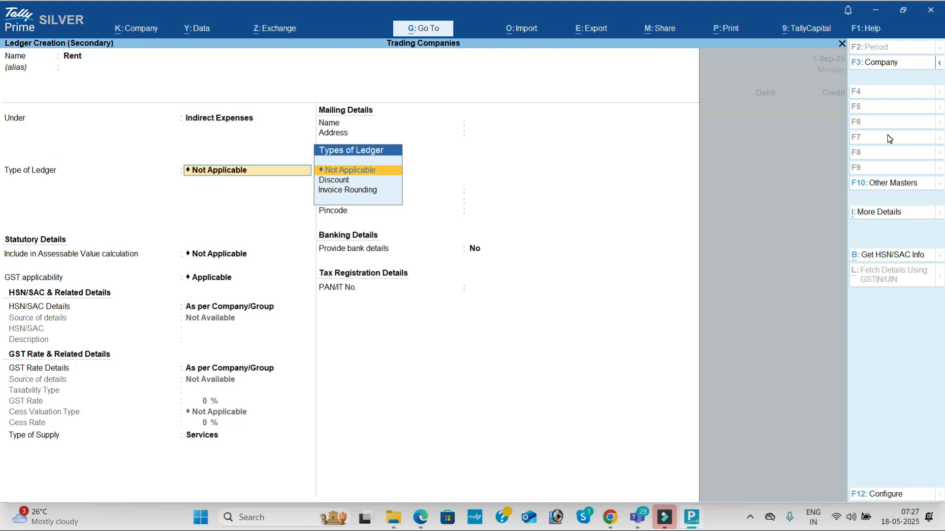
pyautogui.hotkey('ctrl', 'a')
# - Debit Rent with 3,500 as in the PDF, keeping the GST and HSN details as per Masters/Company
pyautogui.hotkey('alt', 'Tab')
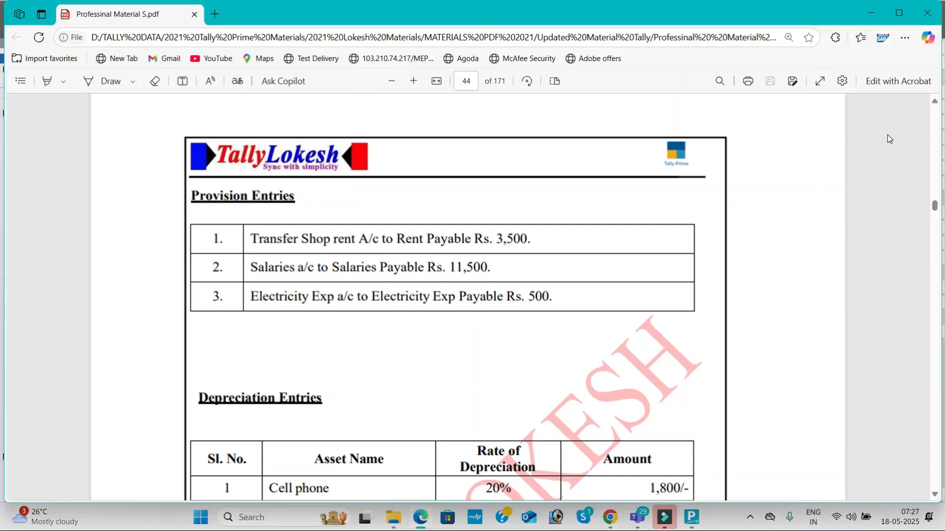
pyautogui.hotkey('alt', 'Tab')
pyautogui.write('3,500')
pyautogui.press('Return')
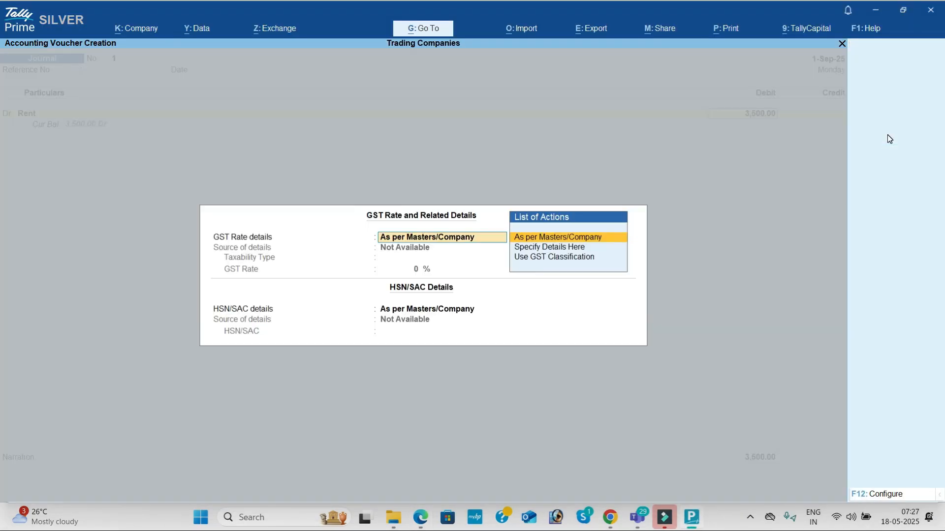
pyautogui.press('Return')
pyautogui.press('Return')
pyautogui.press('Return')
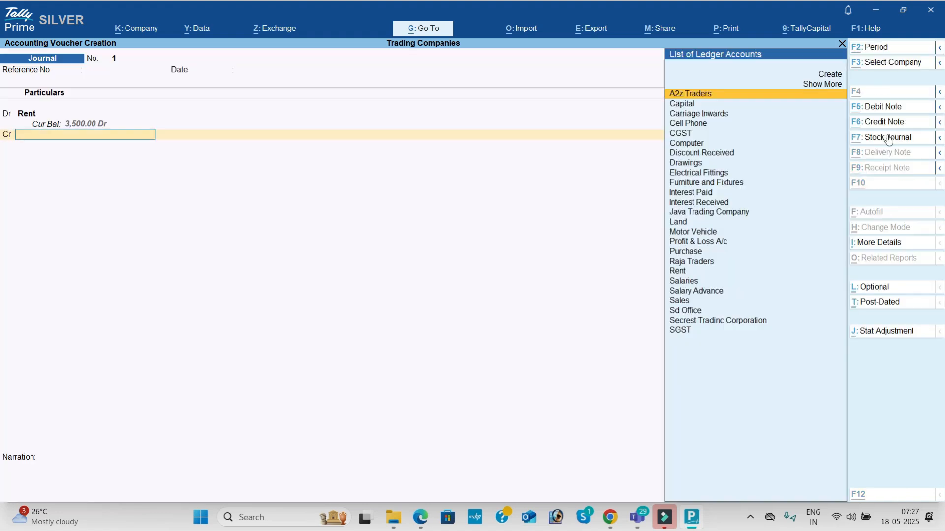
# - Create a Rent Payable ledger under Provisions, credit it with 3,500 and save the rent provision journal
pyautogui.hotkey('alt', 'c')
pyautogui.write('Rent Ap')
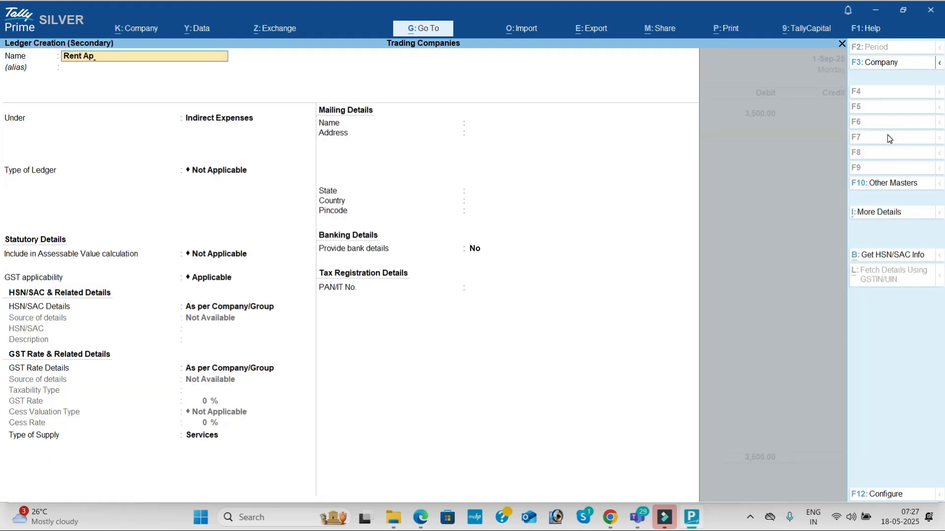
pyautogui.press('BackSpace')
pyautogui.press('BackSpace')
pyautogui.write('Payable')
pyautogui.press('Return')
pyautogui.write('Provisions')
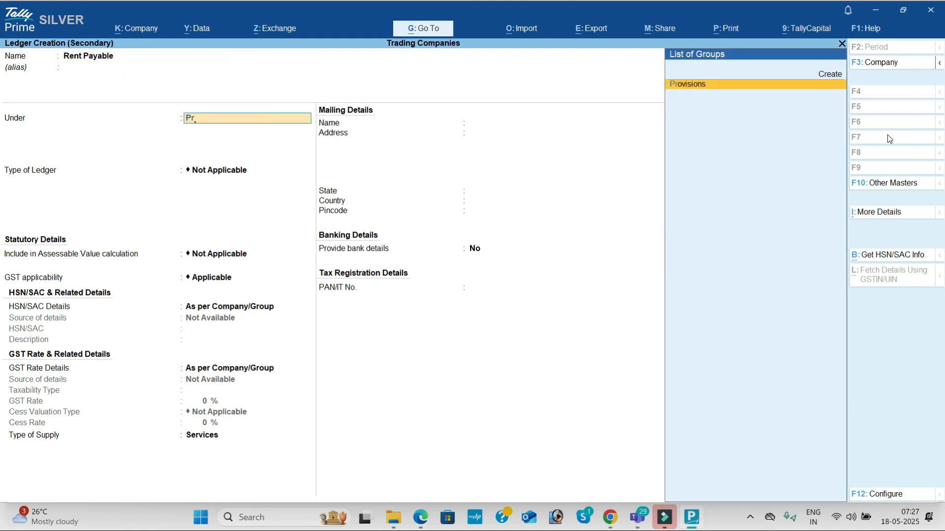
pyautogui.press('Return')
pyautogui.press('Return')
pyautogui.press('Return')
pyautogui.press('Return')
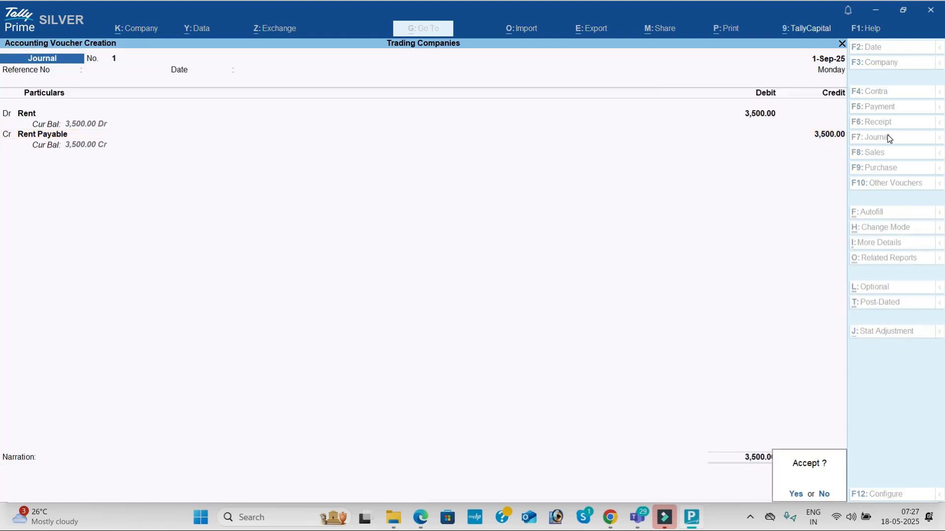
pyautogui.press('Return')
# - Check the salaries provision entry in the PDF and go to the debit line of the second journal
pyautogui.hotkey('alt', 'Tab')
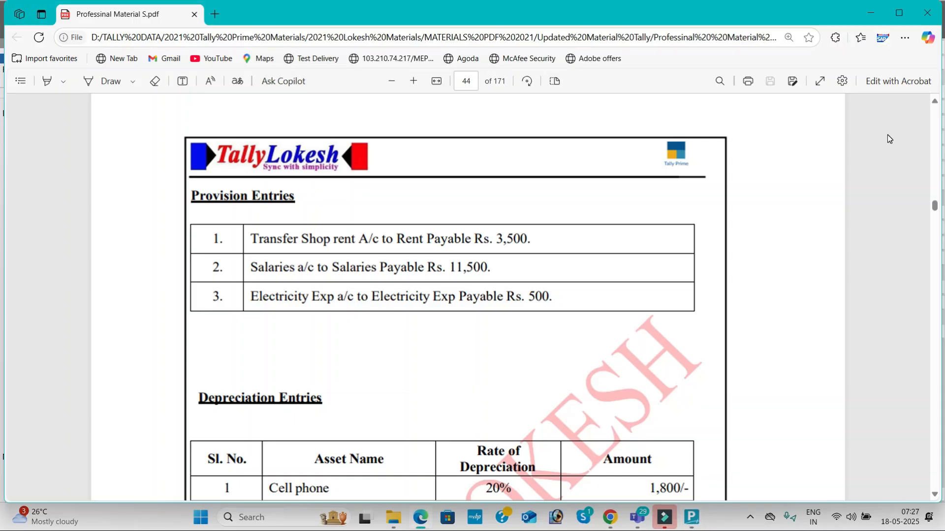
pyautogui.hotkey('alt', 'Tab')
pyautogui.press('Return')
pyautogui.press('Return')
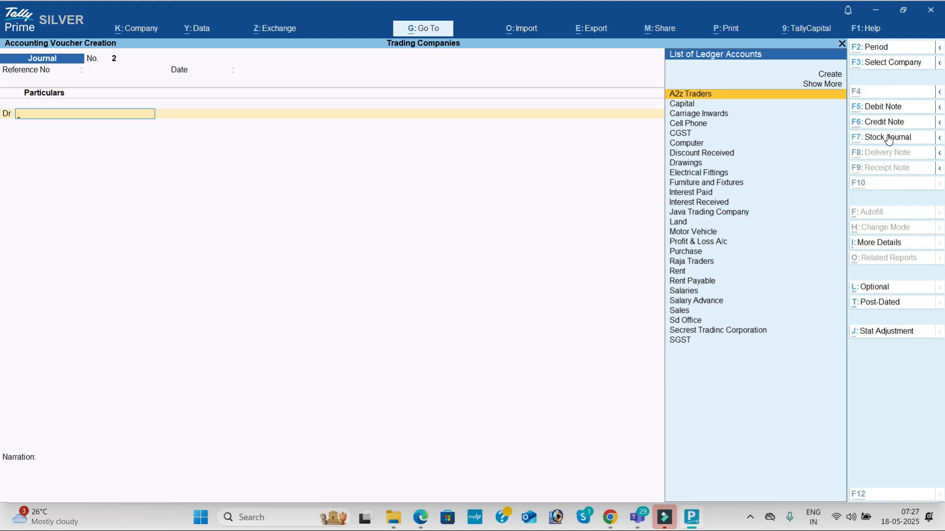
pyautogui.hotkey('alt', 'c')
pyautogui.write('Salaries')
pyautogui.press('Return')
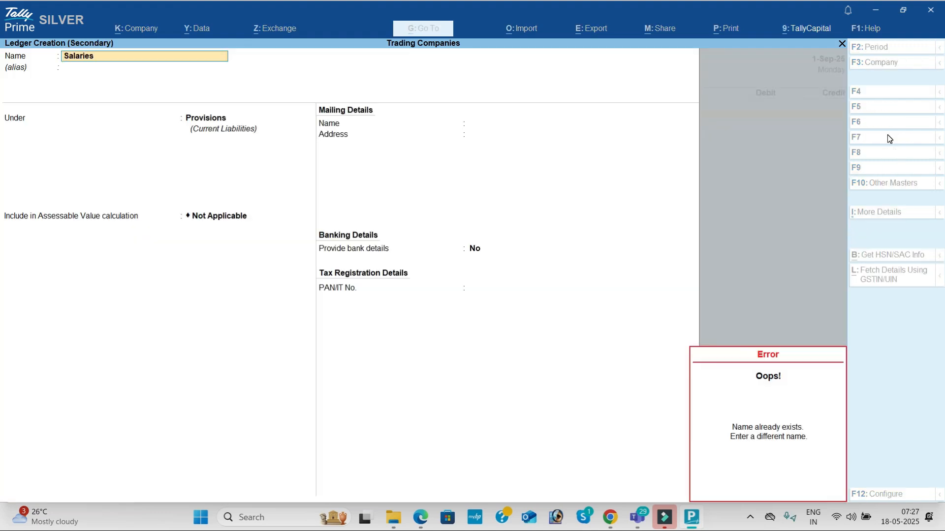
pyautogui.press('Escape')
pyautogui.press('Escape')
pyautogui.press('Escape')
# - Debit the existing Salaries ledger with 11500, as given in the second PDF provision entry
pyautogui.write('Sa')
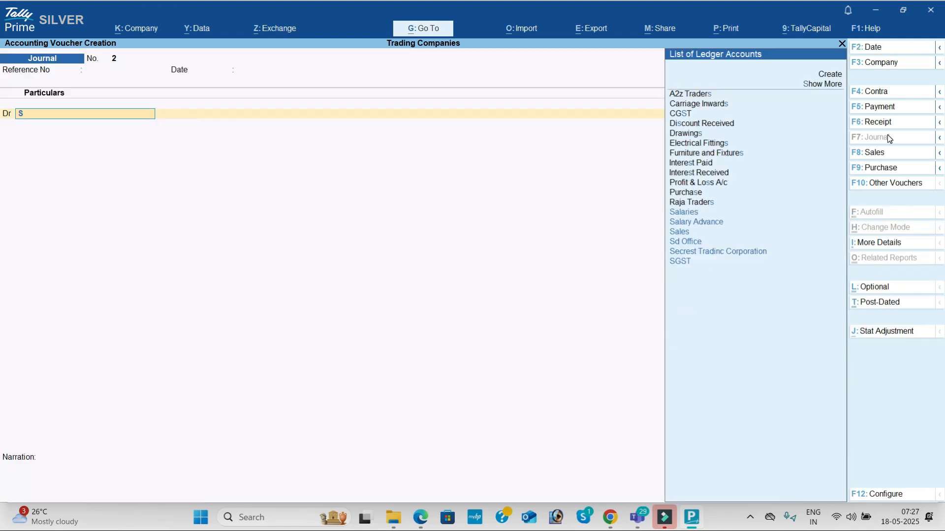
pyautogui.press('Return')
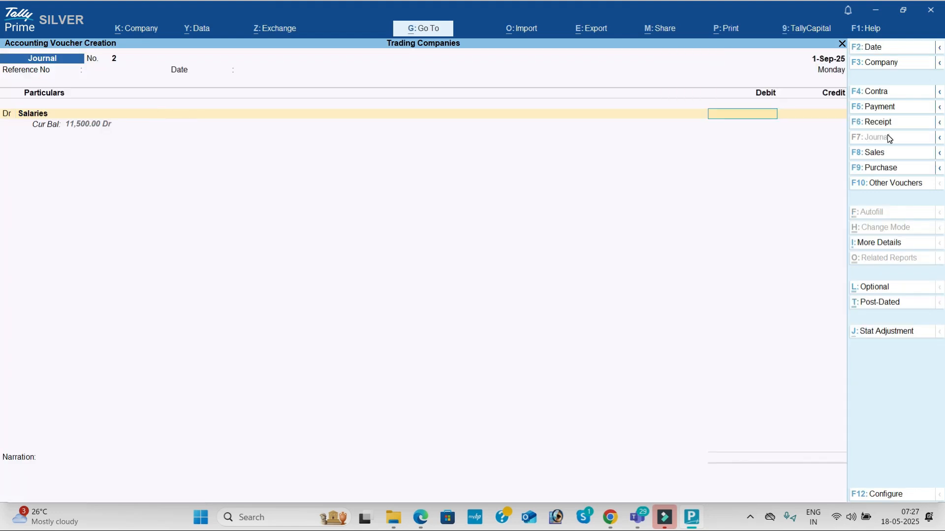
pyautogui.hotkey('alt', 'Tab')
pyautogui.hotkey('alt', 'Tab')
pyautogui.write('11500')
pyautogui.press('Return')
pyautogui.press('Return')
pyautogui.press('Return')
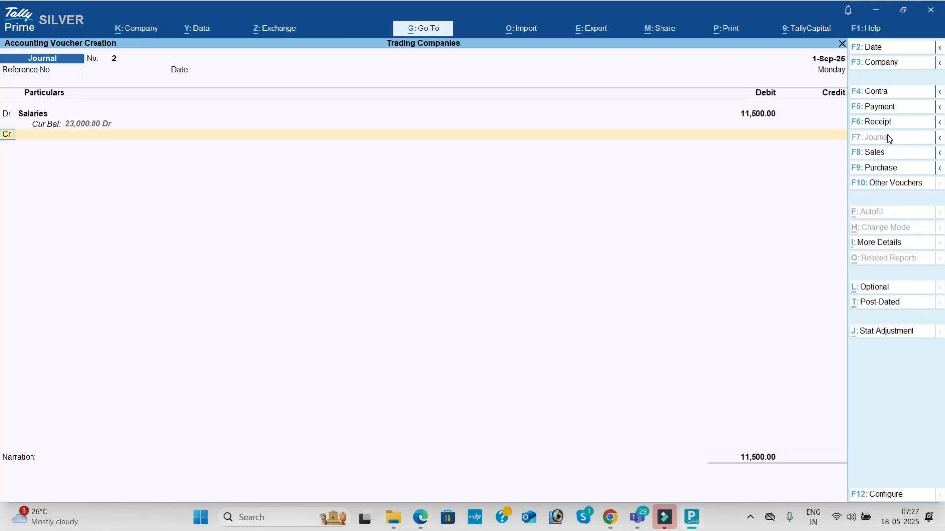
# - Create a Salary Payable ledger under Provisions, credit it with 11,500 and save the salaries provision journal
pyautogui.hotkey('alt', 'c')
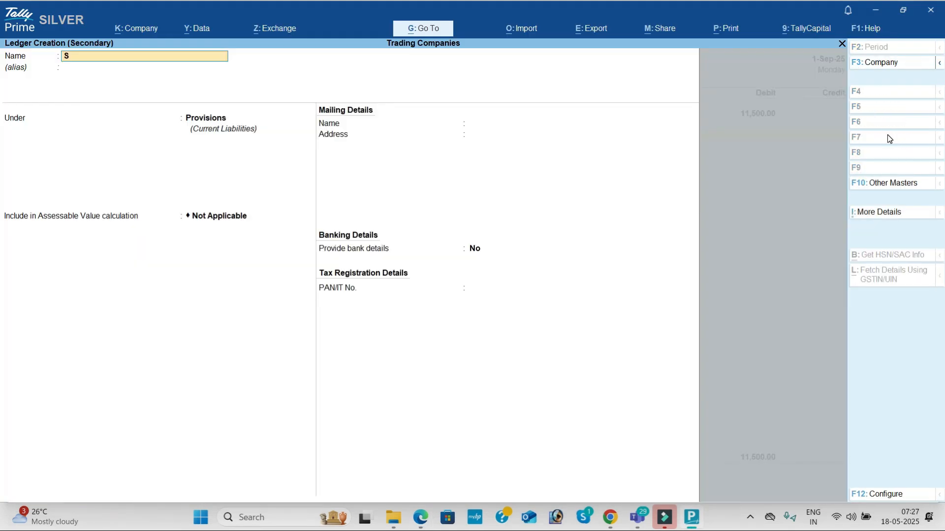
pyautogui.write('Salary Pay')
pyautogui.press('Return')
pyautogui.press('Return')
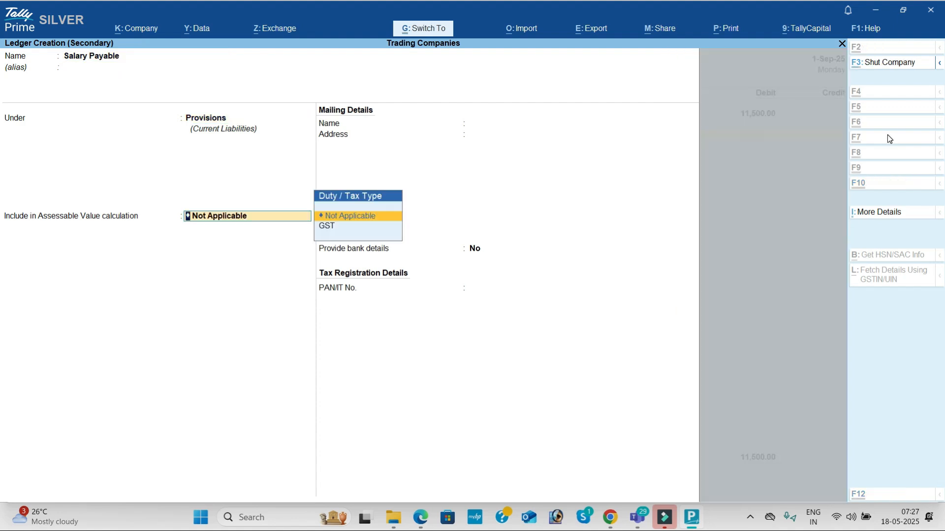
pyautogui.hotkey('ctrl', 'a')
pyautogui.press('Return')
pyautogui.press('Return')
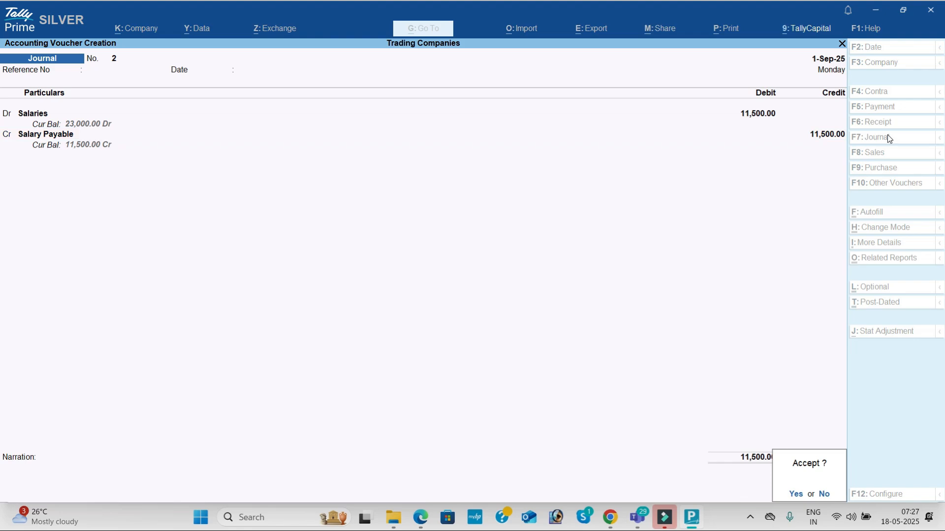
pyautogui.press('Return')
# - Create an Electricity Exp ledger under Indirect Expenses for the debit line of the third journal
pyautogui.hotkey('alt', 'Tab')
pyautogui.hotkey('alt', 'Tab')
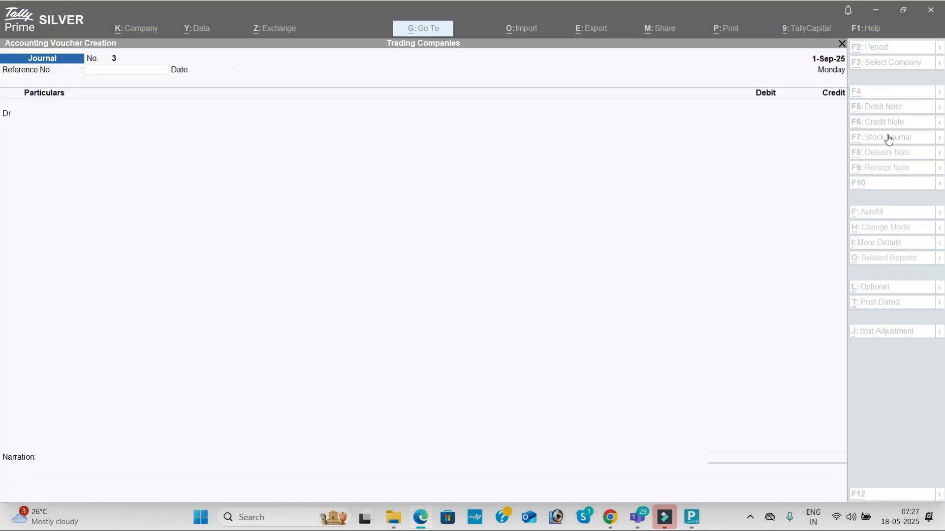
pyautogui.press('Return')
pyautogui.press('Return')
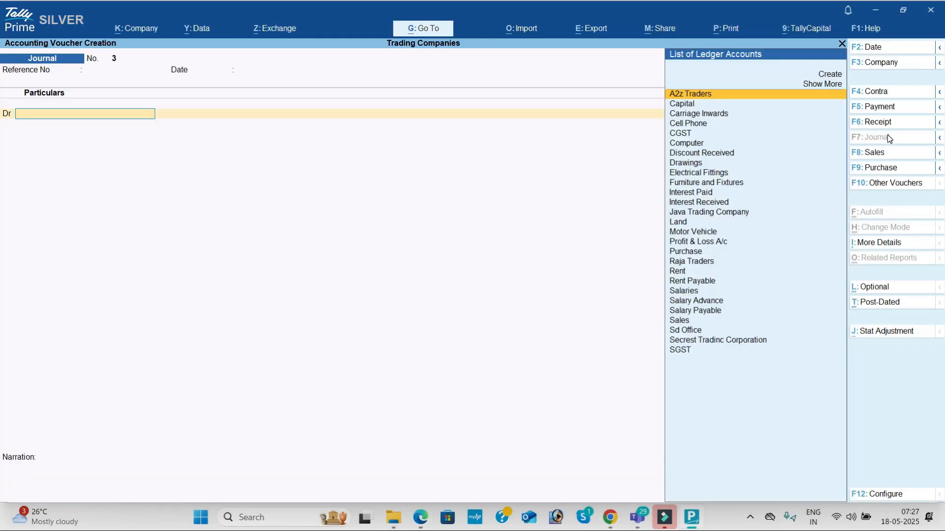
pyautogui.write('El')
pyautogui.hotkey('alt', 'c')
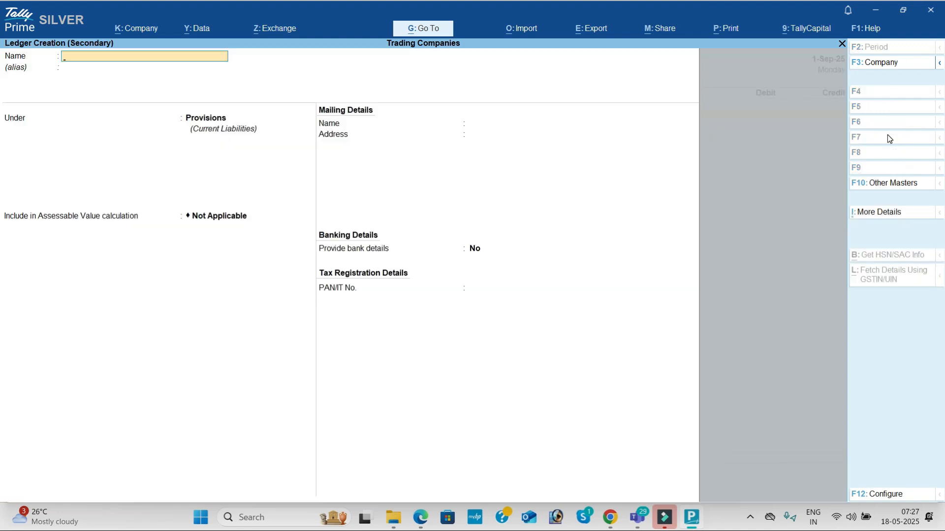
pyautogui.write('Electricity ex')
pyautogui.press('Return')
pyautogui.write('Ind')
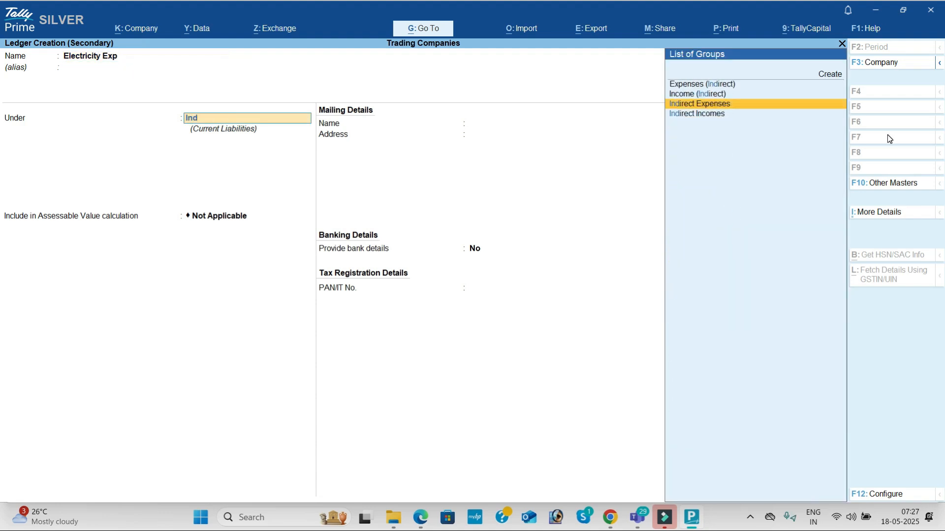
pyautogui.press('Return')
pyautogui.hotkey('ctrl', 'a')
# - Debit Electricity Exp with 500, as given in the third PDF provision entry
pyautogui.hotkey('alt', 'Tab')
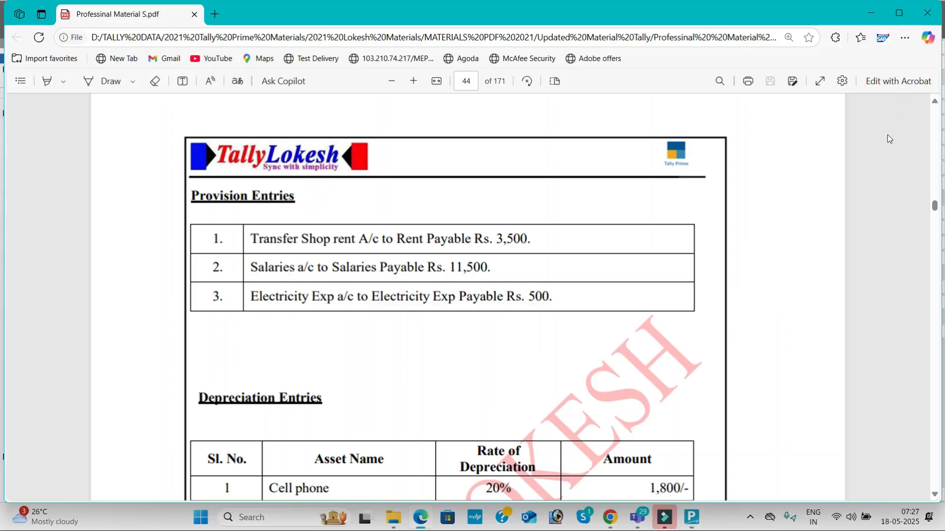
pyautogui.hotkey('alt', 'Tab')
pyautogui.write('500')
pyautogui.press('Return')
pyautogui.press('Return')
# - Create an Electricity Exp Payable ledger under Provisions, credit it with 500 and save the electricity provision journal
pyautogui.hotkey('alt', 'c')
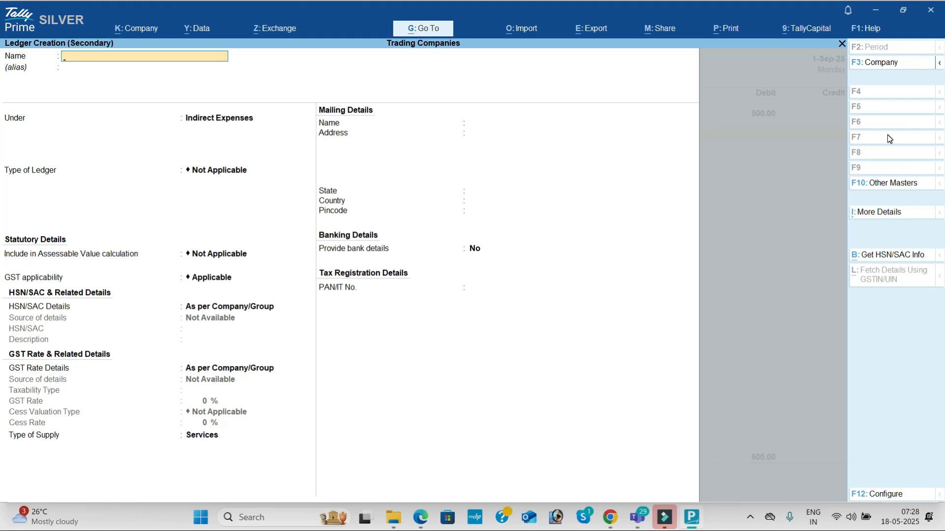
pyautogui.write('Electricity Exp Payable')
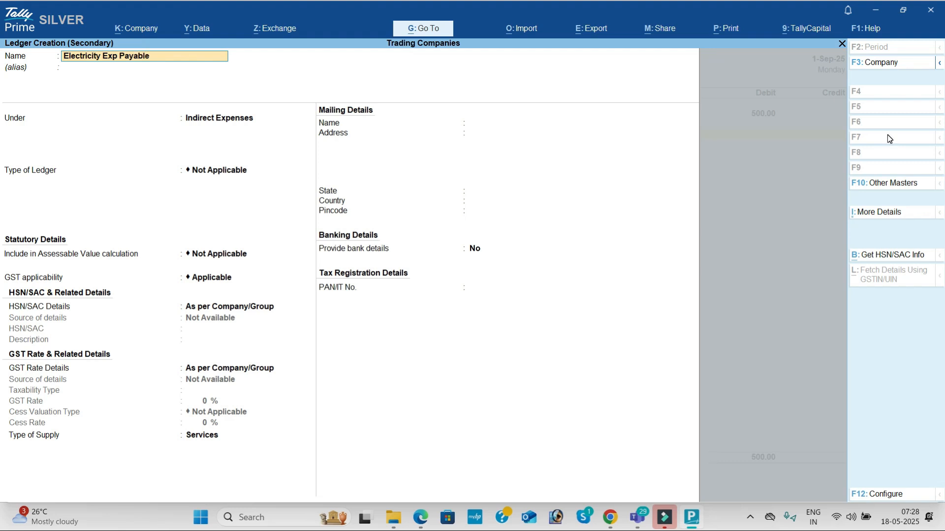
pyautogui.press('Return')
pyautogui.write('Provisions')
pyautogui.press('Return')
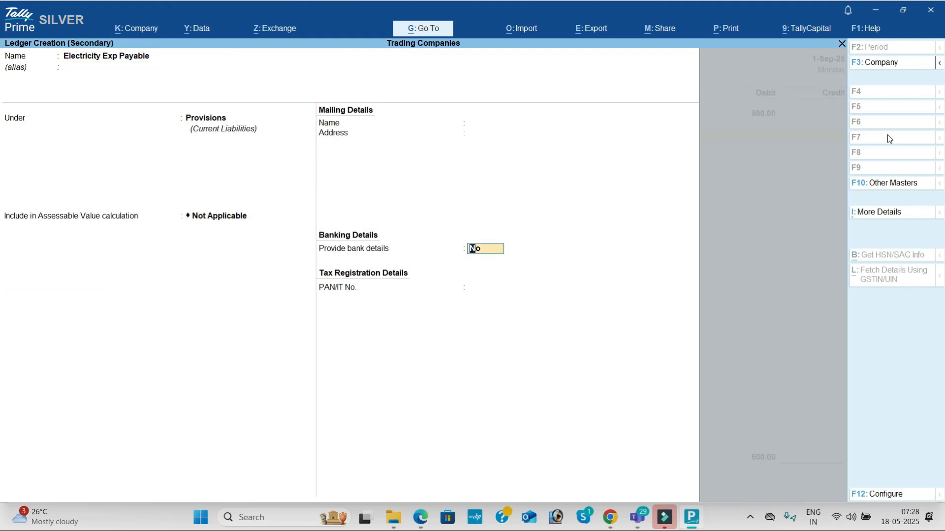
pyautogui.press('Return')
pyautogui.press('Return')
pyautogui.press('Return')
pyautogui.press('Return')
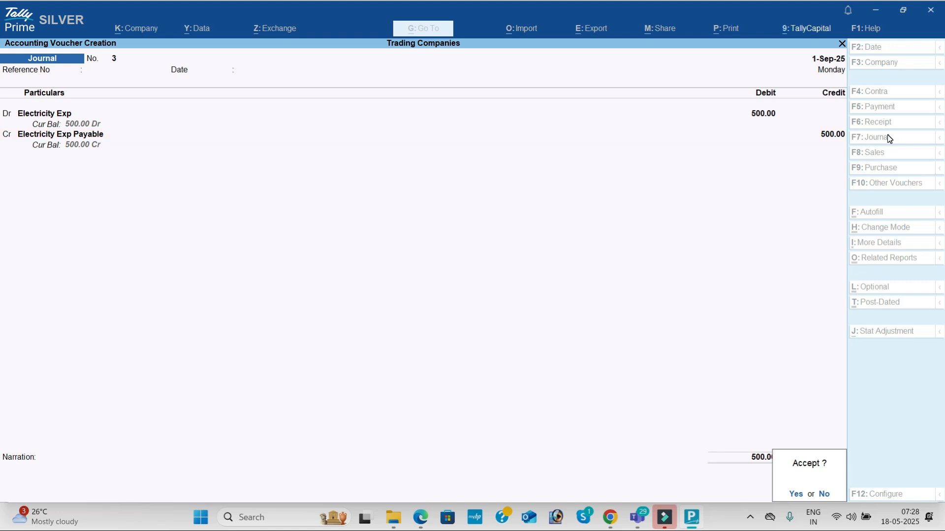
pyautogui.press('Return')
# - Create a Depreciation ledger under Indirect Expenses for the debit line of the fourth journal
pyautogui.press('Return')
pyautogui.press('Return')
pyautogui.hotkey('alt', 'c')
pyautogui.write('Depr')
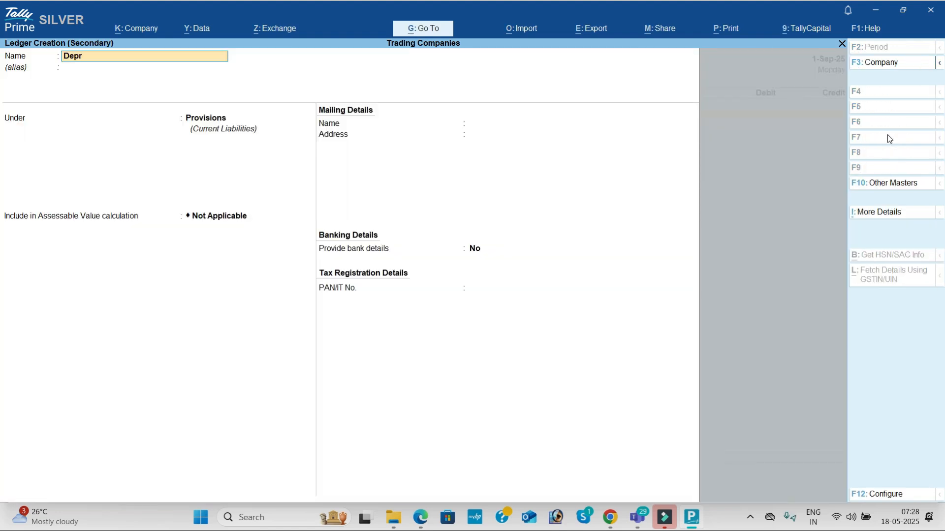
pyautogui.write('eciation')
pyautogui.press('Return')
pyautogui.write('Ind')
pyautogui.press('Down')
pyautogui.press('Down')
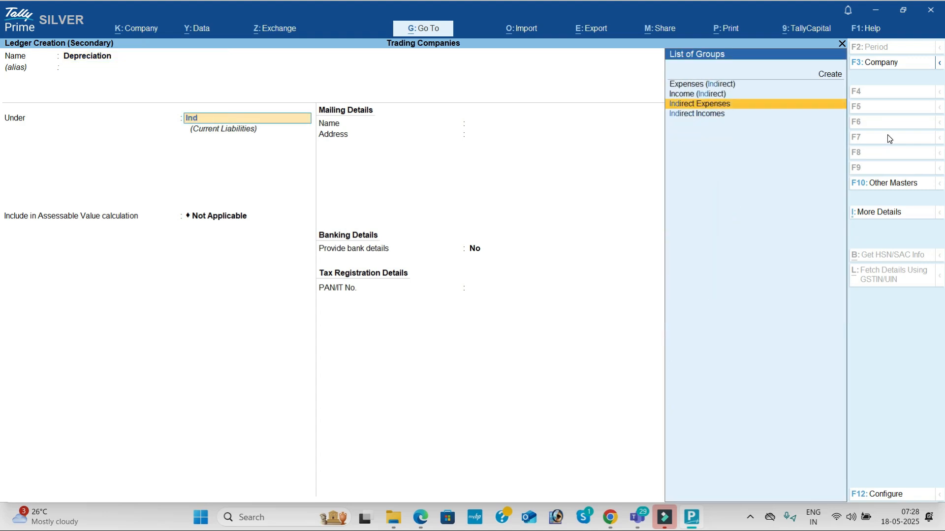
pyautogui.press('Return')
pyautogui.press('Return')
pyautogui.hotkey('ctrl', 'a')
# - Debit Depreciation with 37,300, the total of the PDF's depreciation entries table
pyautogui.hotkey('alt', 'Tab')
pyautogui.scroll(-3, 889, 138)
pyautogui.scroll(-1, 889, 138)
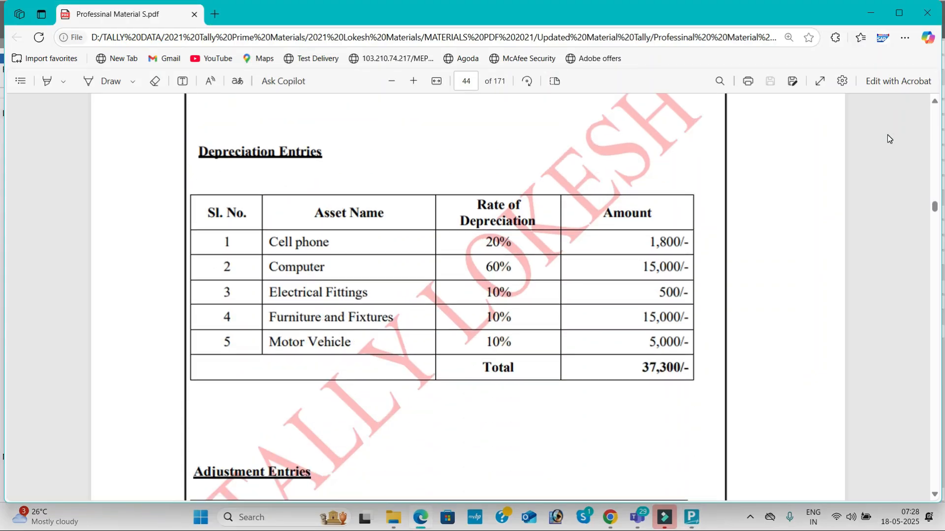
pyautogui.hotkey('alt', 'Tab')
pyautogui.write('37300')
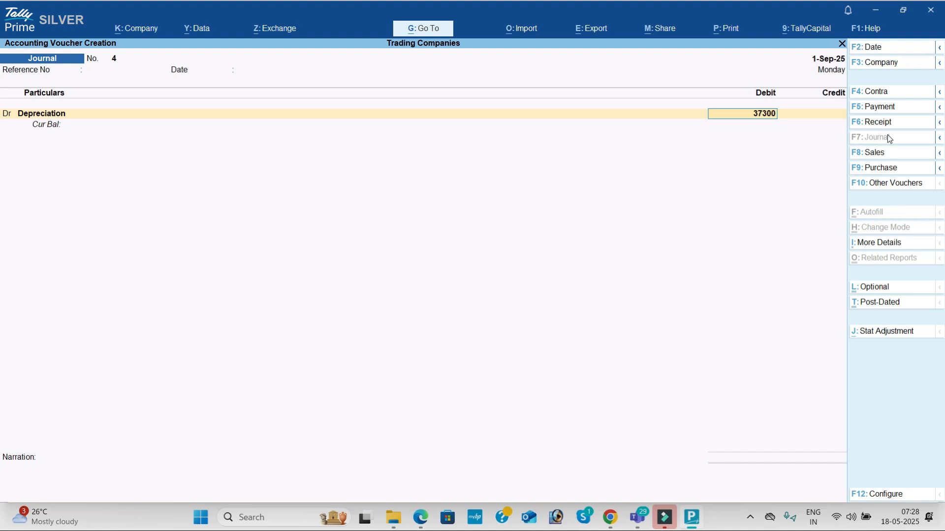
pyautogui.press('Return')
pyautogui.press('Return')
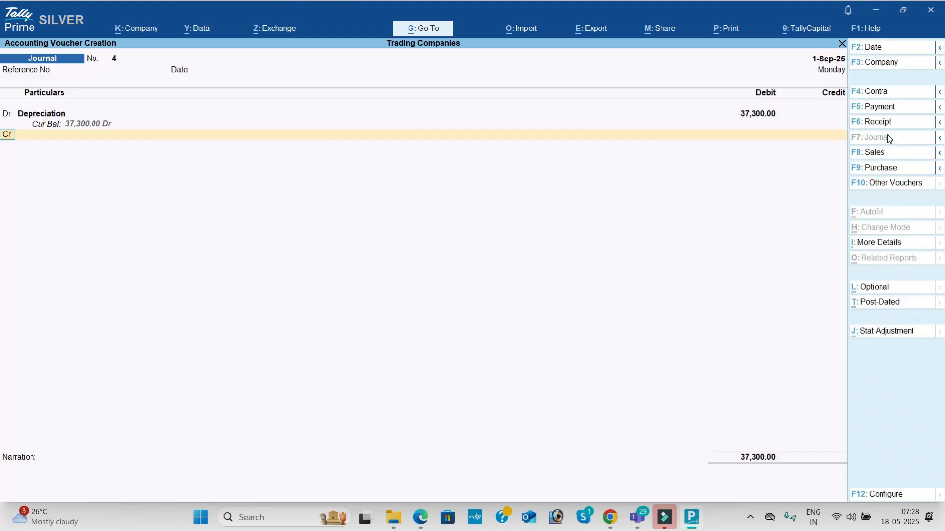
# - Credit Cell Phone with 1,800 as in the PDF, keeping GST and HSN details as per Masters/Company
pyautogui.write('C')
pyautogui.press('Down')
pyautogui.press('Down')
pyautogui.press('Down')
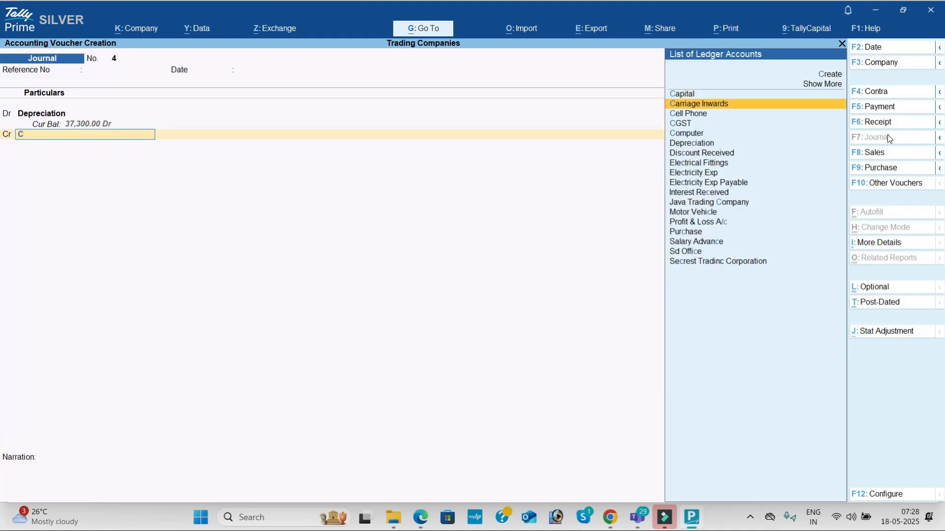
pyautogui.hotkey('alt', 'Tab')
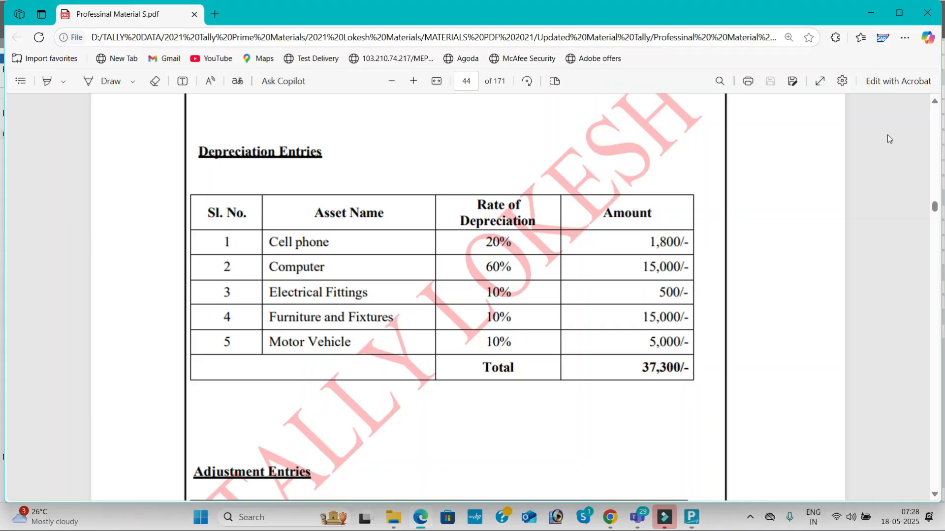
pyautogui.hotkey('alt', 'Tab')
pyautogui.write('e')
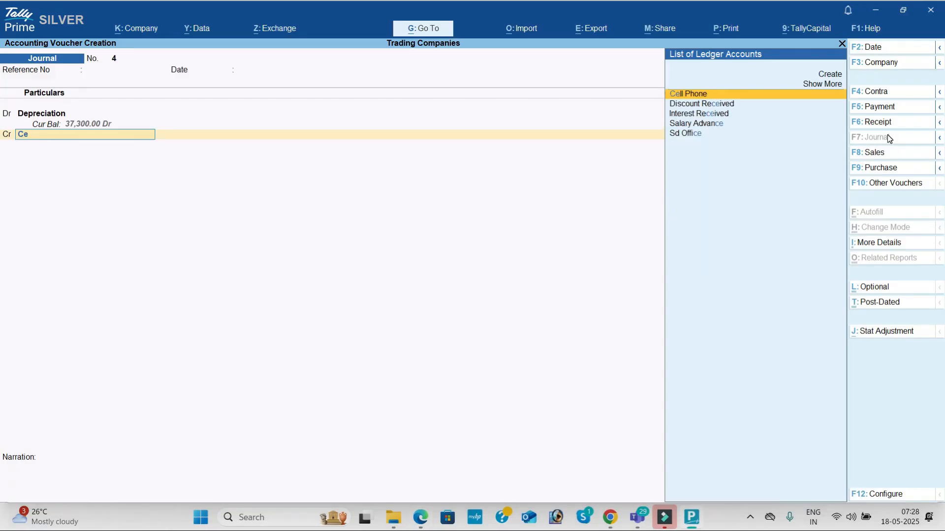
pyautogui.press('Return')
pyautogui.hotkey('alt', 'Tab')
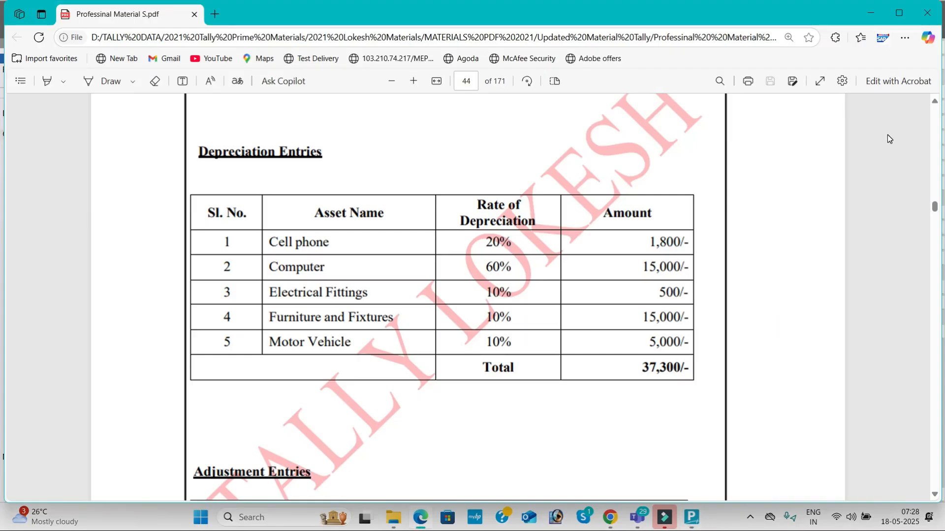
pyautogui.hotkey('alt', 'Tab')
pyautogui.write('1800')
pyautogui.press('Return')
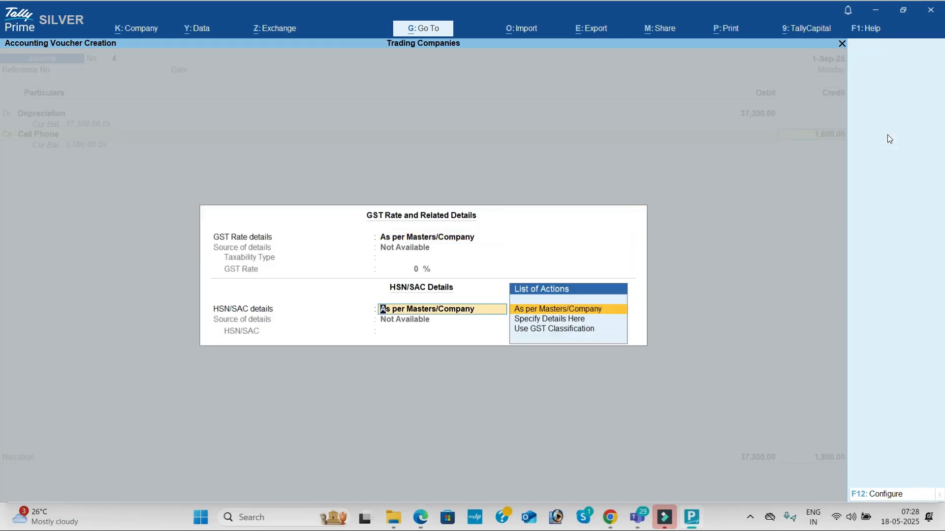
pyautogui.press('Return')
# - Credit Computer with its PDF depreciation of 15,000, keeping the GST and HSN details as per Masters/Company
pyautogui.hotkey('alt', 'Tab')
pyautogui.hotkey('alt', 'Tab')
pyautogui.write('co')
pyautogui.press('Return')
pyautogui.write('15000')
pyautogui.hotkey('alt', 'Tab')
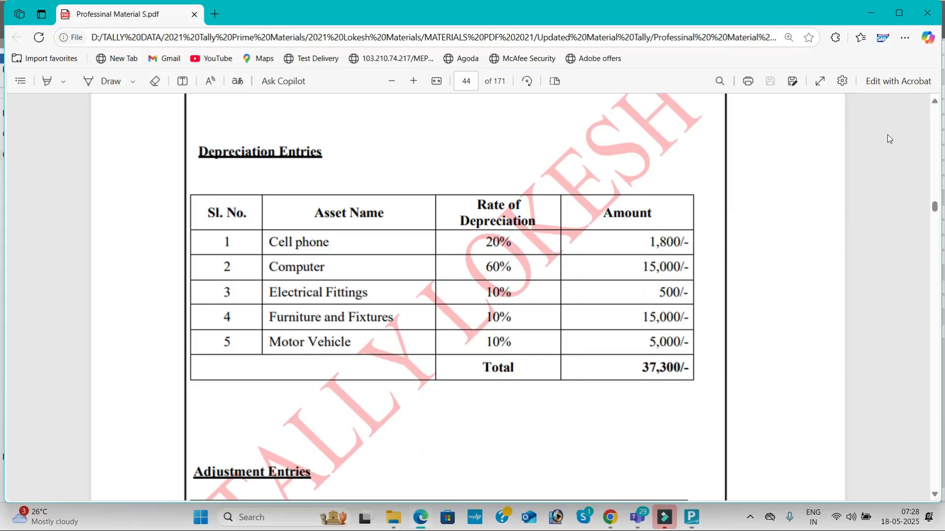
pyautogui.hotkey('alt', 'Tab')
pyautogui.write('15000')
pyautogui.press('Return')
pyautogui.press('Return')
pyautogui.press('Return')
# - Credit Electrical Fittings with the 500 depreciation listed in the PDF, accepting the default GST and HSN details
pyautogui.hotkey('alt', 'Tab')
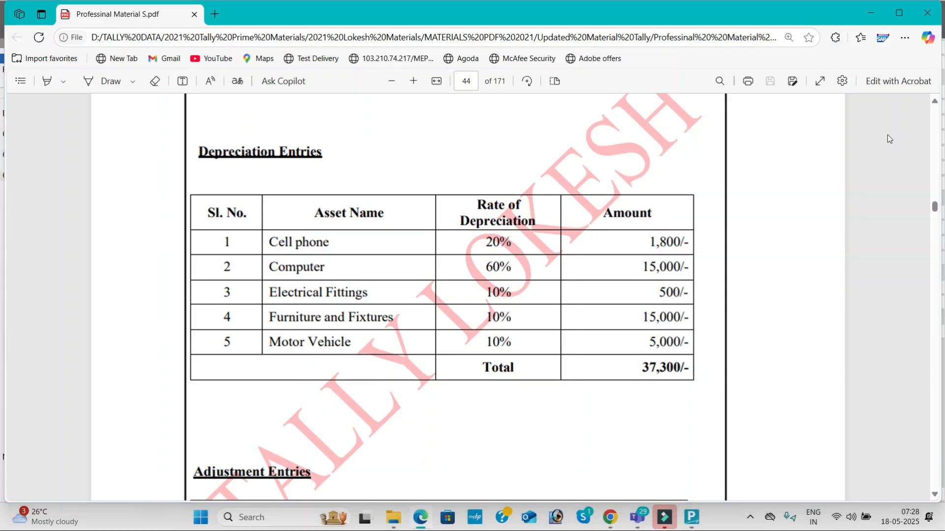
pyautogui.hotkey('alt', 'Tab')
pyautogui.write('El')
pyautogui.press('Down')
pyautogui.press('Return')
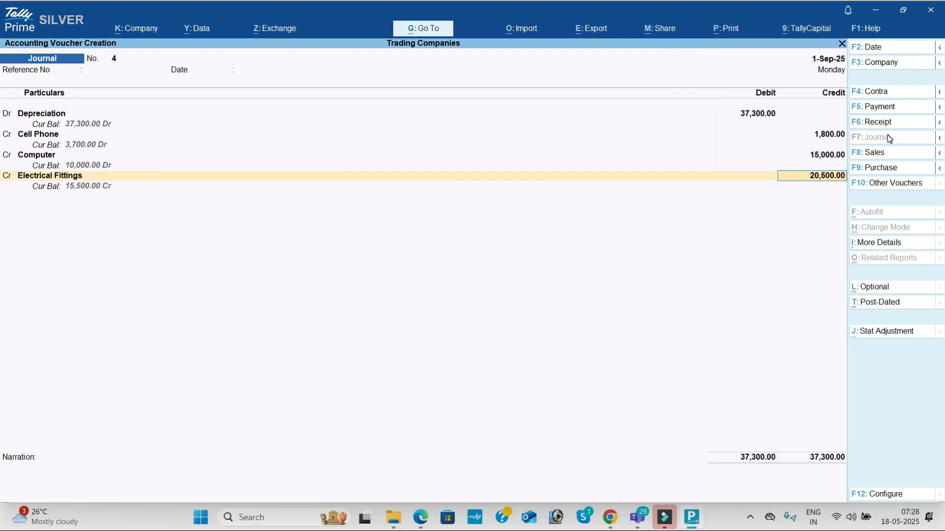
pyautogui.hotkey('alt', 'Tab')
pyautogui.hotkey('alt', 'Tab')
pyautogui.write('500')
pyautogui.press('Return')
pyautogui.press('Return')
pyautogui.press('Return')
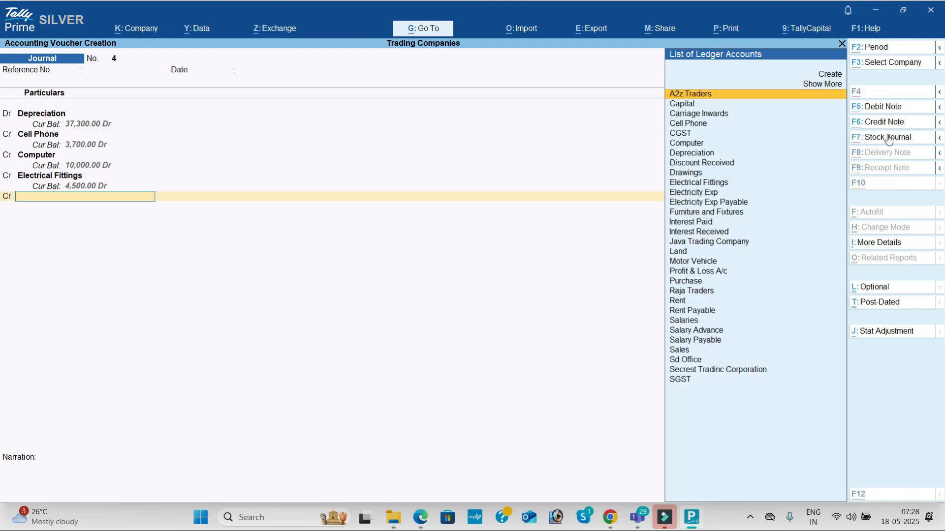
# - Credit Furniture and Fixtures with 15,000 as in the PDF, keeping GST and HSN details as per Masters/Company
pyautogui.hotkey('alt', 'Tab')
pyautogui.hotkey('alt', 'Tab')
pyautogui.write('F')
pyautogui.press('Return')
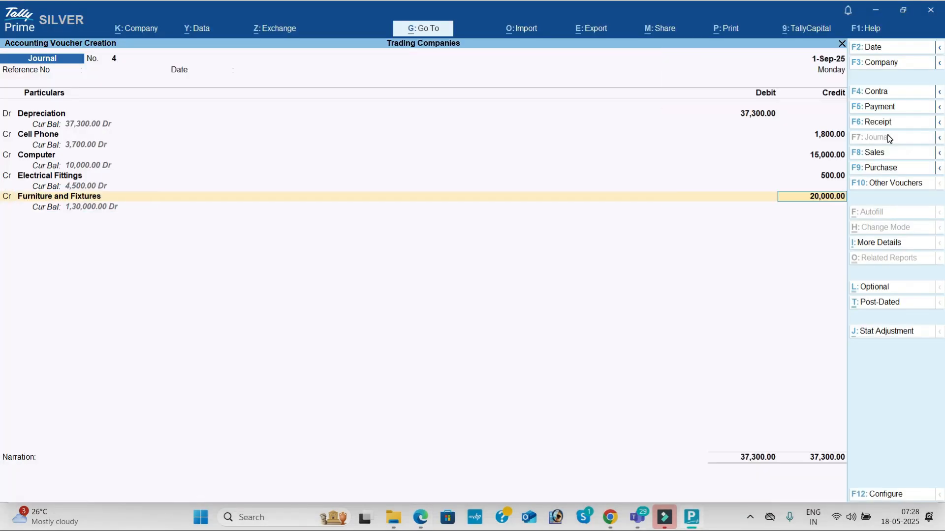
pyautogui.hotkey('alt', 'Tab')
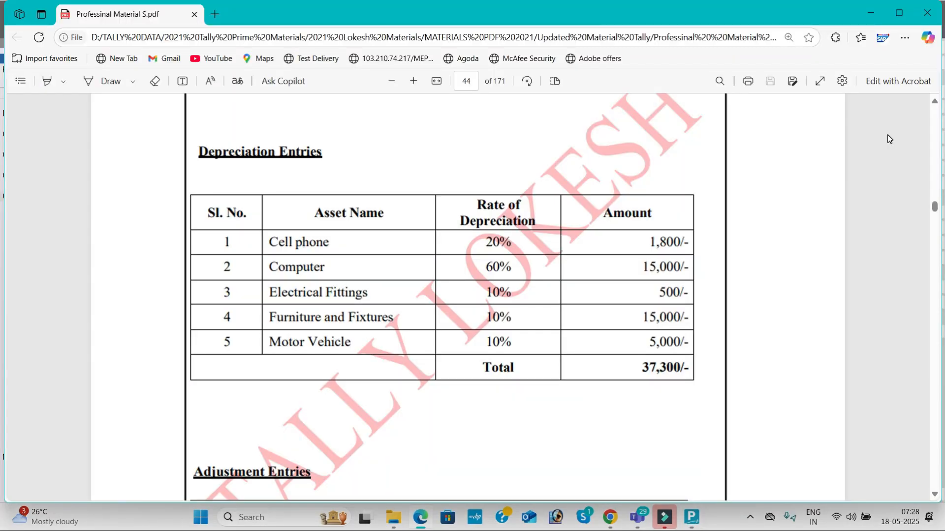
pyautogui.hotkey('alt', 'Tab')
pyautogui.write('15000')
pyautogui.press('Return')
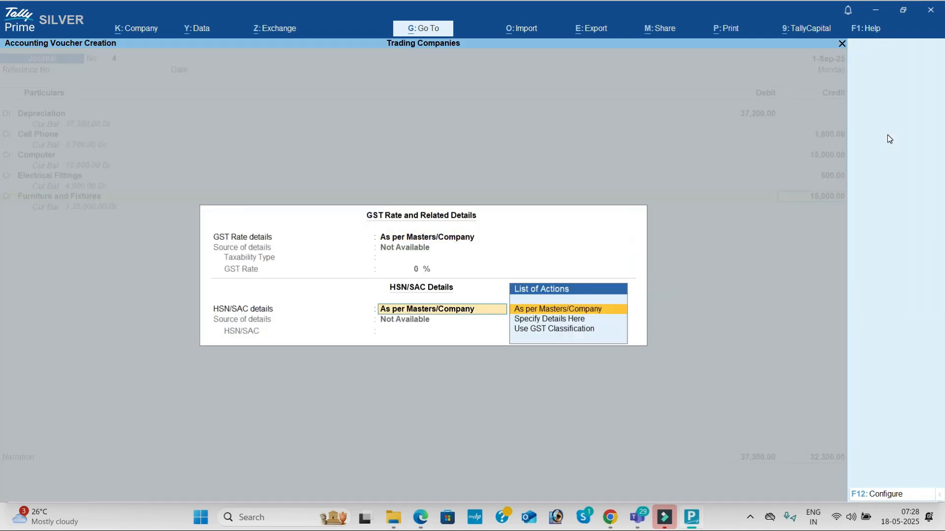
pyautogui.press('Return')
# - Credit Motor Vehicle with 5,000, keeping GST details as per Masters/Company, and save the depreciation journal
pyautogui.hotkey('alt', 'Tab')
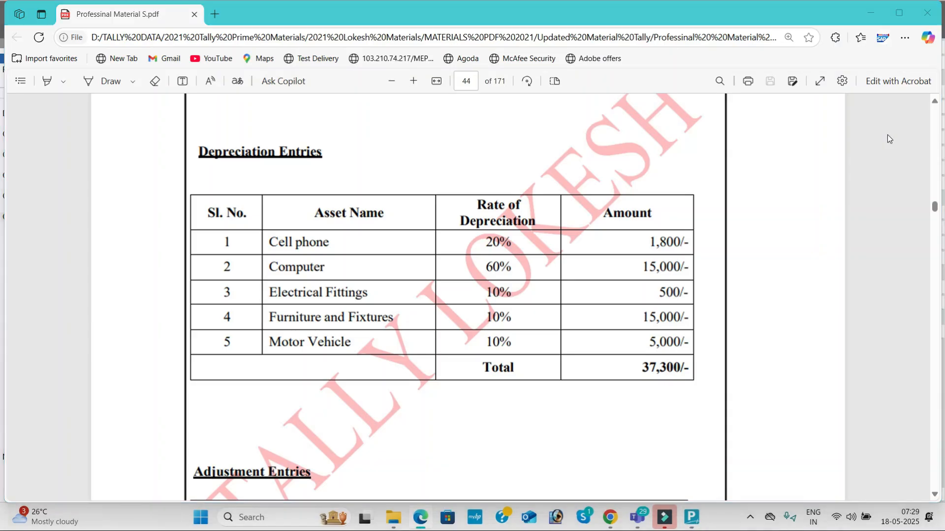
pyautogui.hotkey('alt', 'Tab')
pyautogui.write('M')
pyautogui.press('Return')
pyautogui.press('Return')
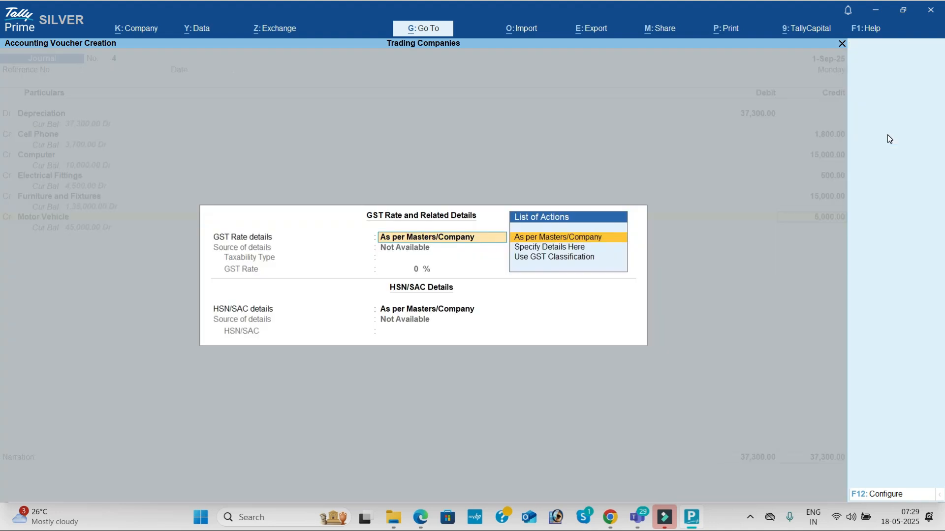
pyautogui.press('Return')
pyautogui.press('Return')
pyautogui.press('Return')
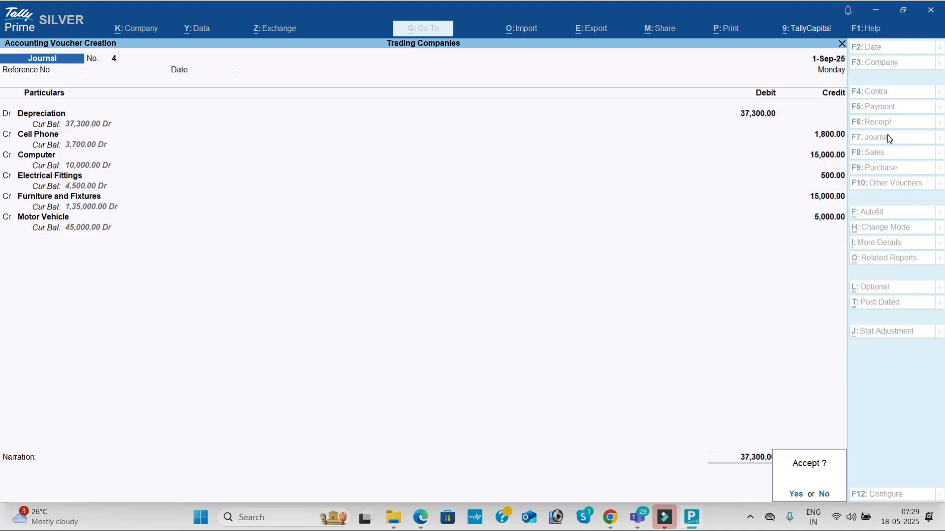
pyautogui.press('Return')
# - Check the adjustment entries in the PDF and save the depreciation journal
pyautogui.hotkey('alt', 'Tab')
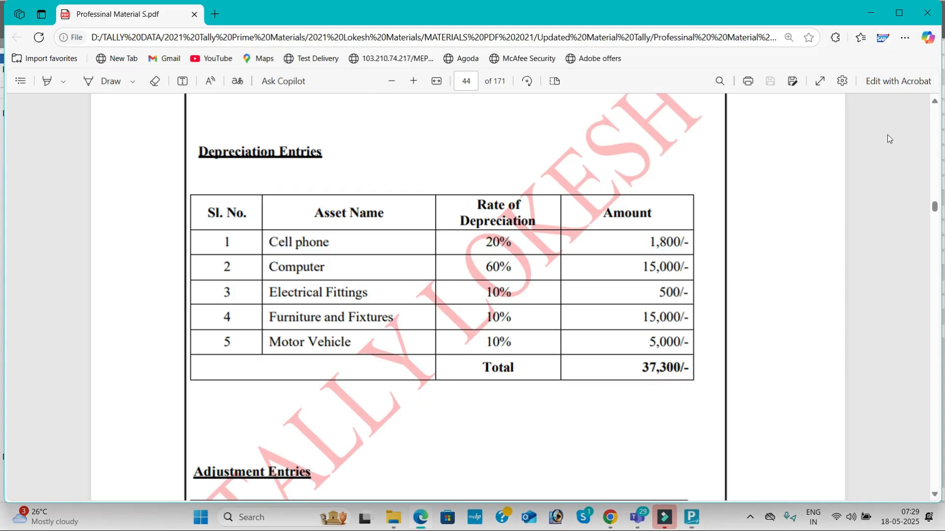
pyautogui.scroll(-2, 890, 139)
pyautogui.scroll(-3, 889, 139)
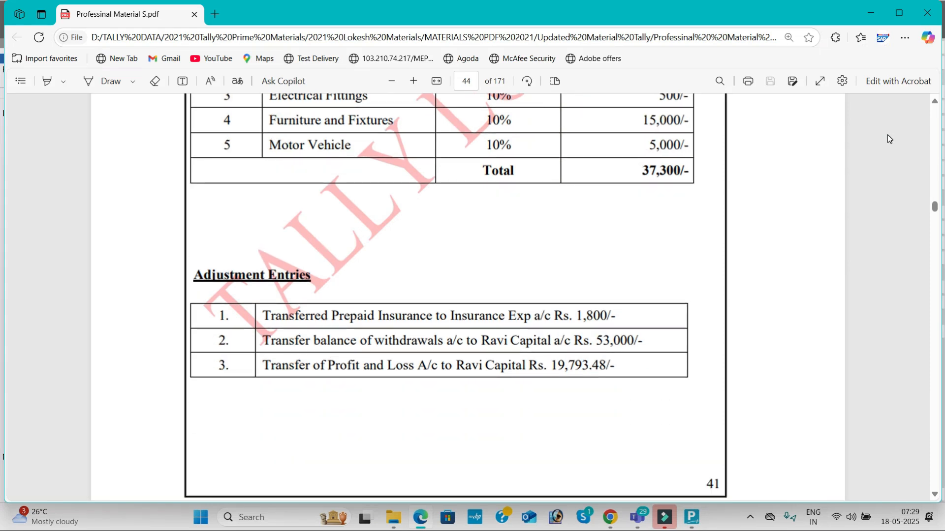
pyautogui.hotkey('alt', 'Tab')
pyautogui.press('Return')
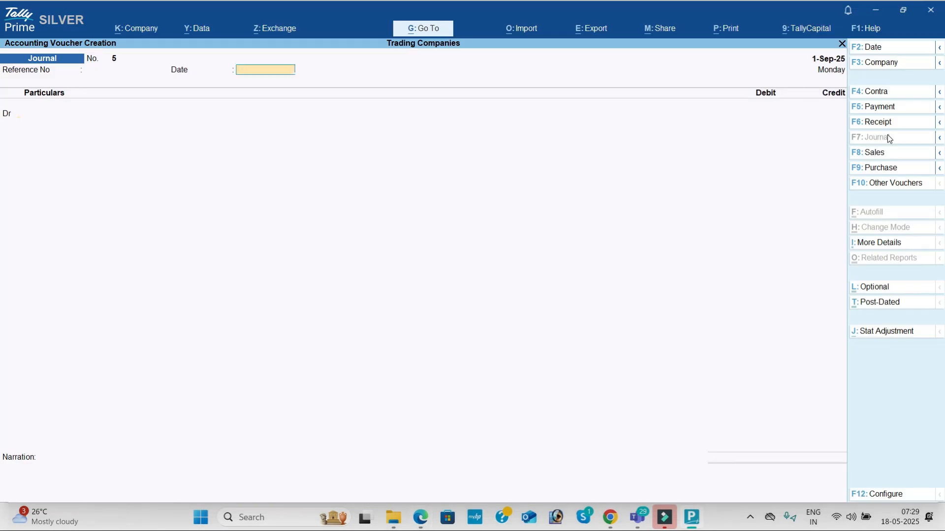
# - Create the ledger Insurance Exp under Indirect Expenses as the debit account of the new journal
pyautogui.press('Return')
pyautogui.write('I')
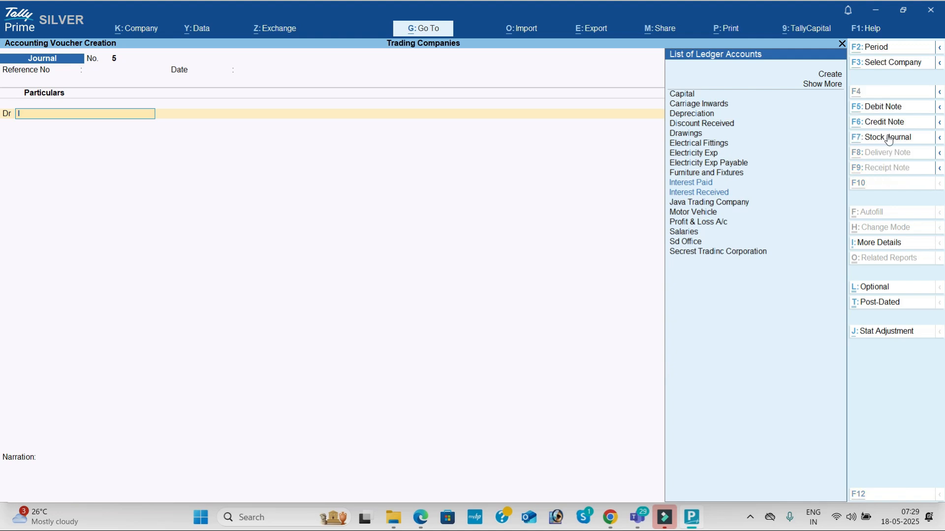
pyautogui.hotkey('alt', 'c')
pyautogui.write('nsurance exp')
pyautogui.press('Return')
pyautogui.press('Return')
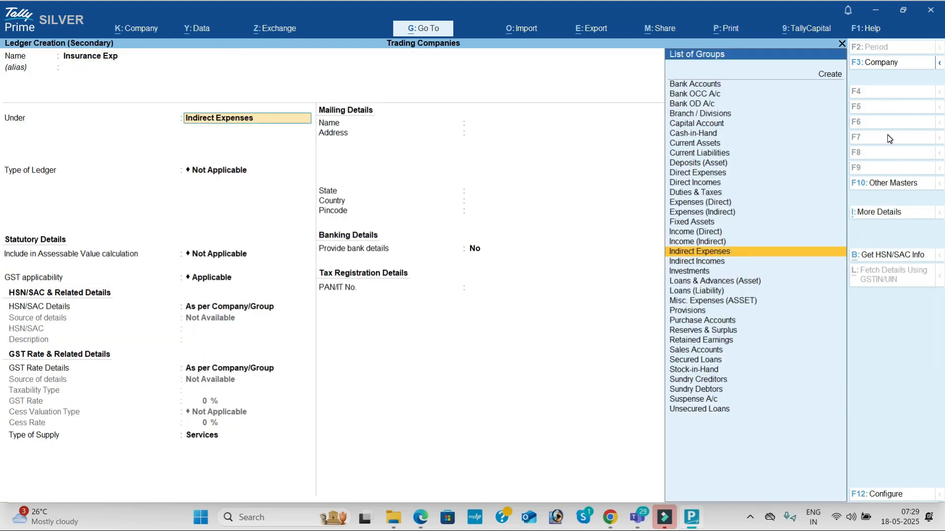
pyautogui.hotkey('ctrl', 'a')
# - Debit Insurance Exp with the 1,800 listed in the PDF's first adjustment entry
pyautogui.hotkey('alt', 'Tab')
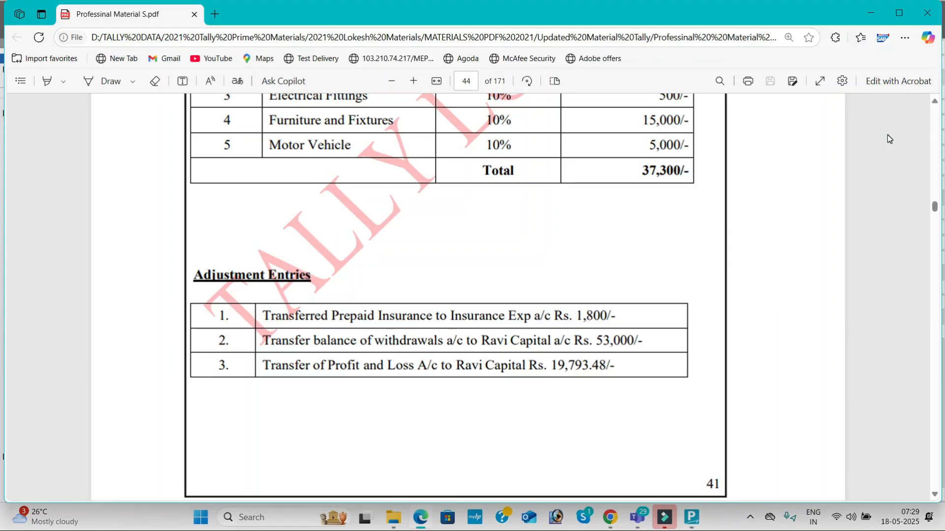
pyautogui.hotkey('alt', 'Tab')
pyautogui.write('1800')
pyautogui.press('Return')
pyautogui.press('Return')
pyautogui.press('Return')
pyautogui.press('Return')
# - Create the ledger Prepaid Insurance under Current Assets as the journal's credit account
pyautogui.hotkey('alt', 'c')
pyautogui.write('Prepaid Insurance')
pyautogui.press('Return')
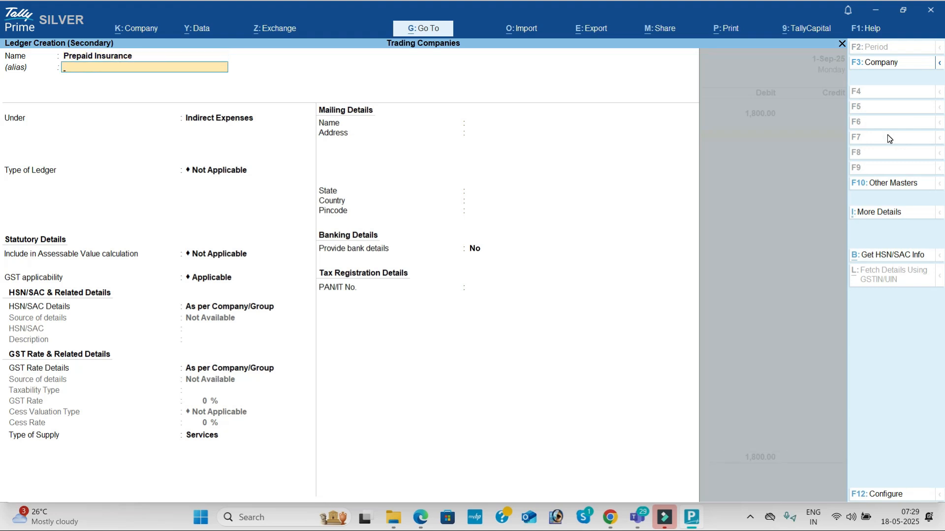
pyautogui.press('Return')
pyautogui.write('Cur')
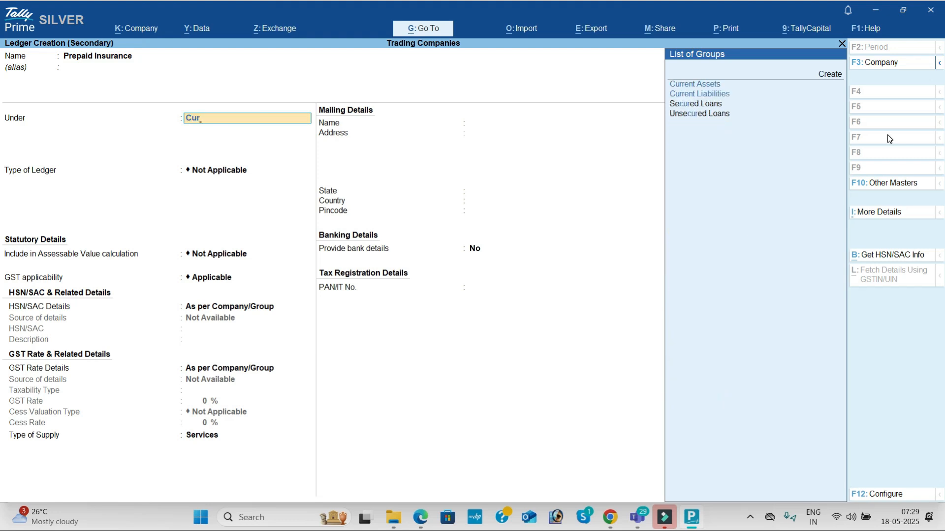
pyautogui.write('rent')
pyautogui.press('Return')
pyautogui.hotkey('ctrl', 'a')
# - Credit Prepaid Insurance with 1,800 and save the insurance adjustment journal
pyautogui.press('Return')
pyautogui.press('Return')
pyautogui.press('Return')
pyautogui.press('Return')
pyautogui.press('Return')
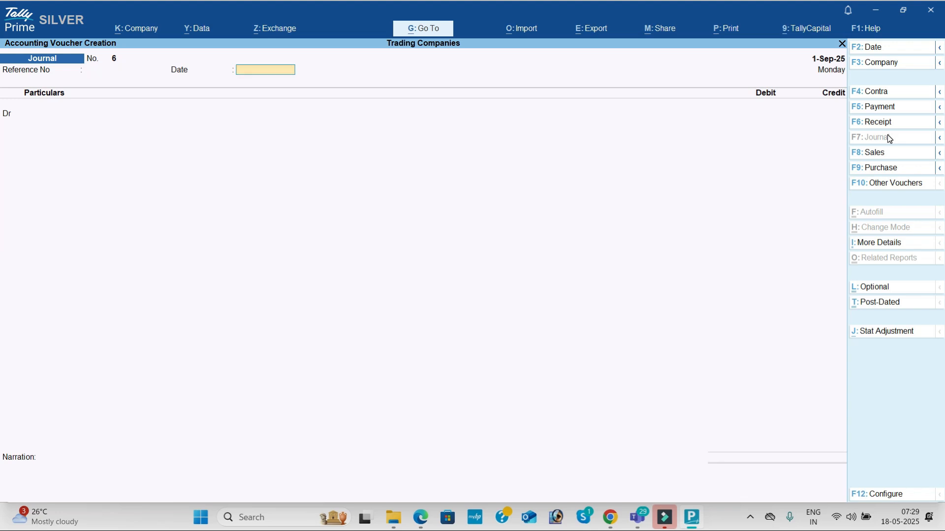
# - Debit Drawings with 53,000 in the new journal, taking the amount from the PDF's second adjustment entry
pyautogui.press('Return')
pyautogui.write('dra')
pyautogui.press('Return')
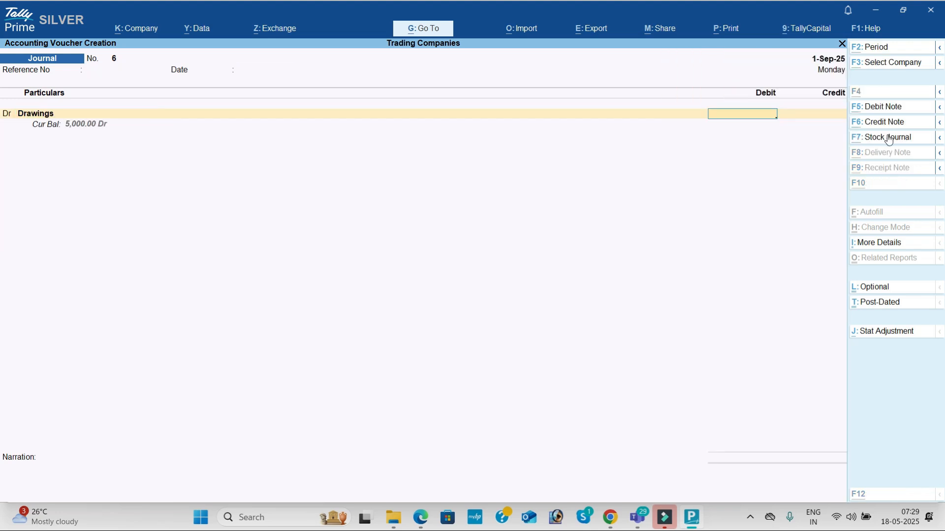
pyautogui.hotkey('alt', 'Tab')
pyautogui.hotkey('alt', 'Tab')
pyautogui.write('53000')
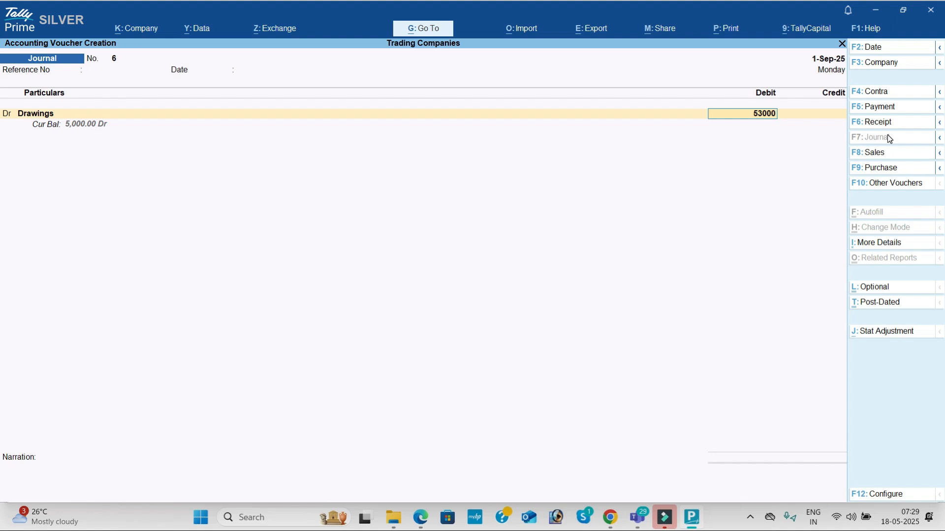
pyautogui.press('Return')
# - Credit Capital with 53,000 and save the withdrawals transfer journal
pyautogui.write('ca')
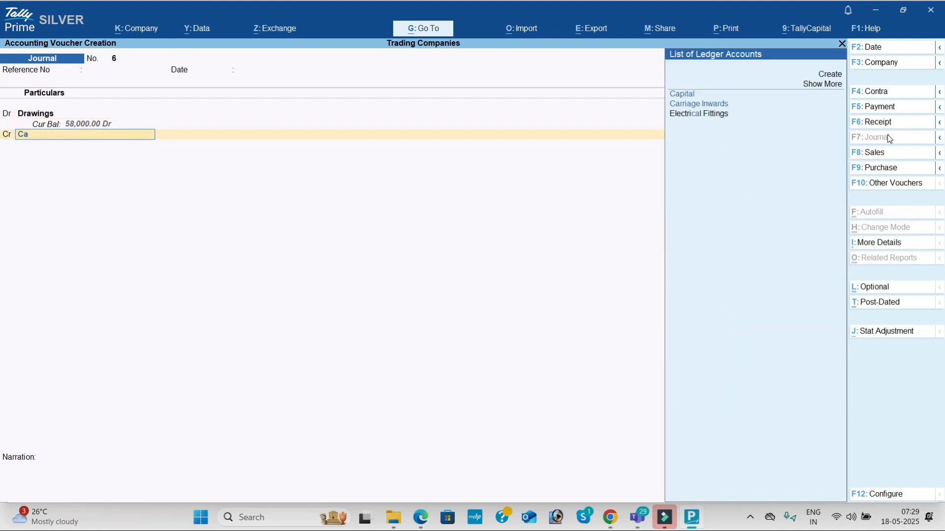
pyautogui.press('Return')
pyautogui.press('Return')
pyautogui.press('Return')
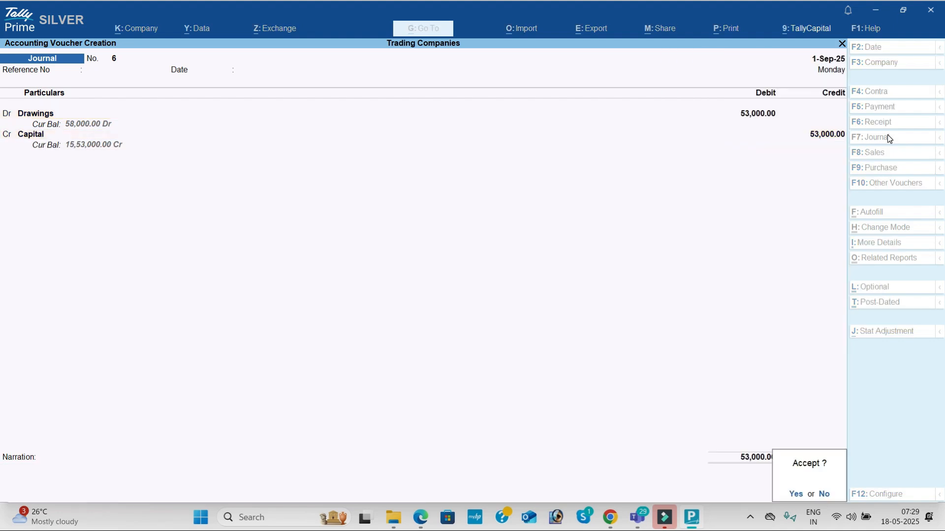
pyautogui.press('Return')
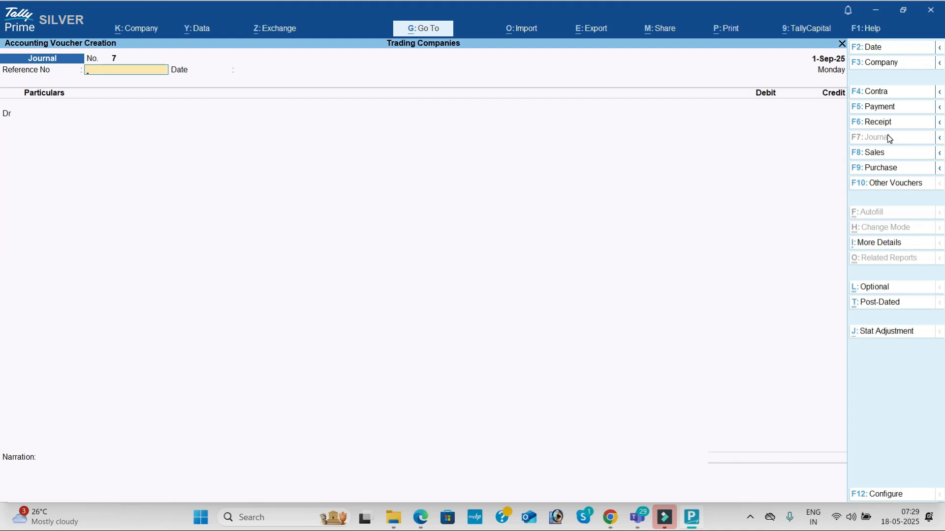
# - Debit Profit & Loss A/c with its full current balance of 22,108.24 in the new journal
pyautogui.press('Return')
pyautogui.press('Return')
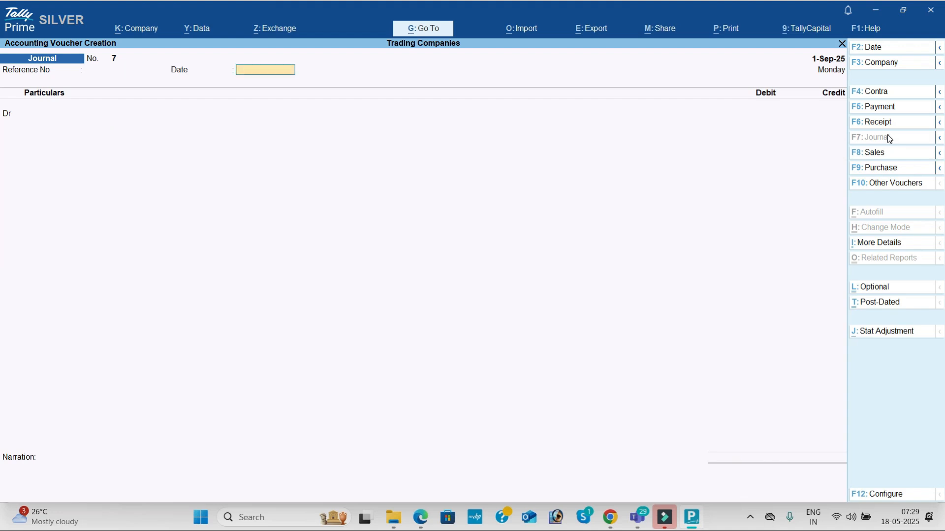
pyautogui.write('Pr')
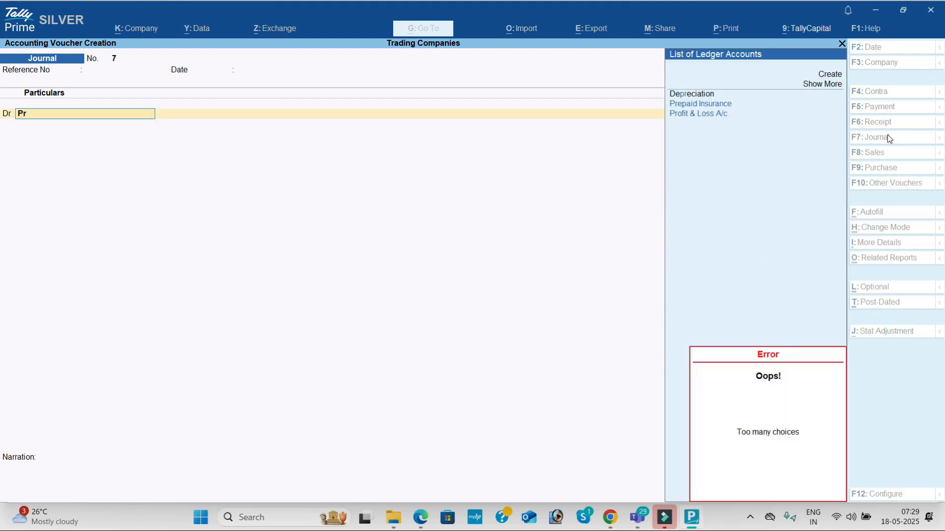
pyautogui.press('Down')
pyautogui.press('Down')
pyautogui.press('Return')
pyautogui.hotkey('alt', 'Tab')
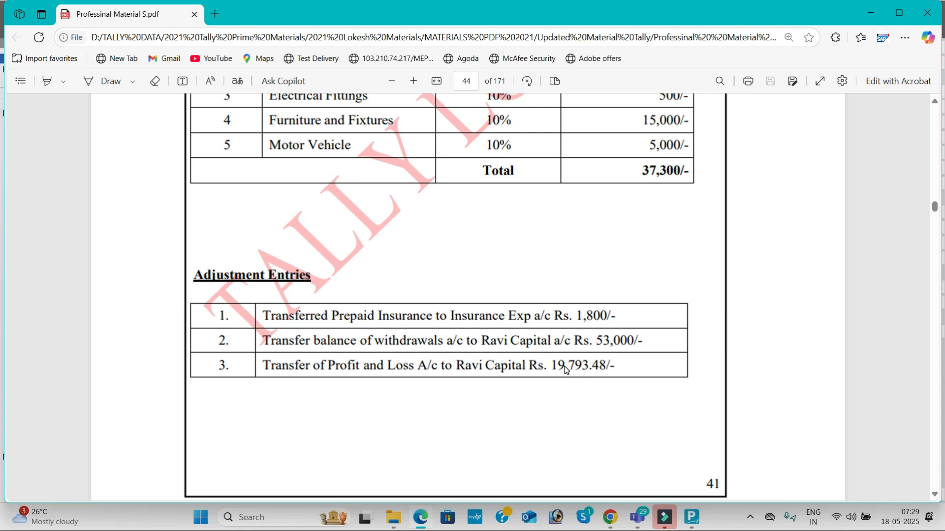
pyautogui.hotkey('alt', 'Tab')
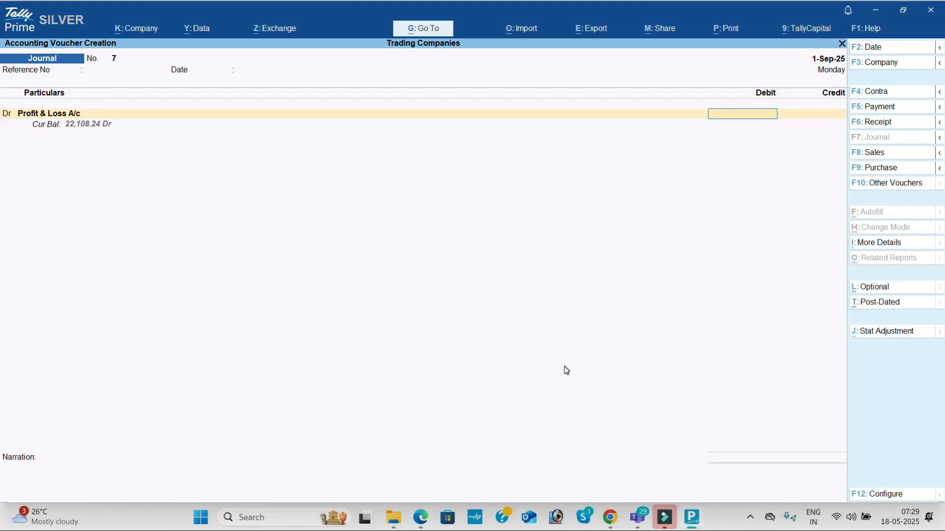
pyautogui.write('22,108.24')
pyautogui.press('Return')
pyautogui.press('Return')
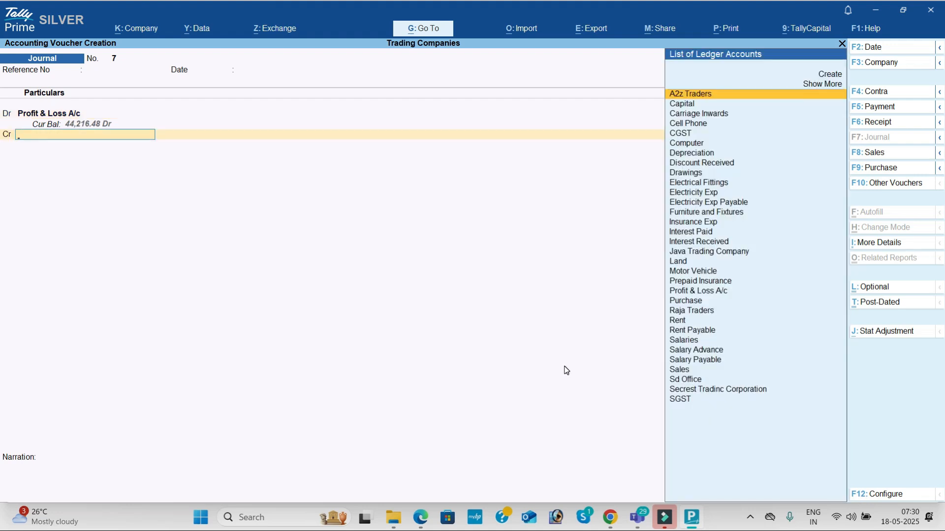
# - Credit Capital with 22,108.24 and save the profit and loss transfer journal
pyautogui.write('ca')
pyautogui.press('Return')
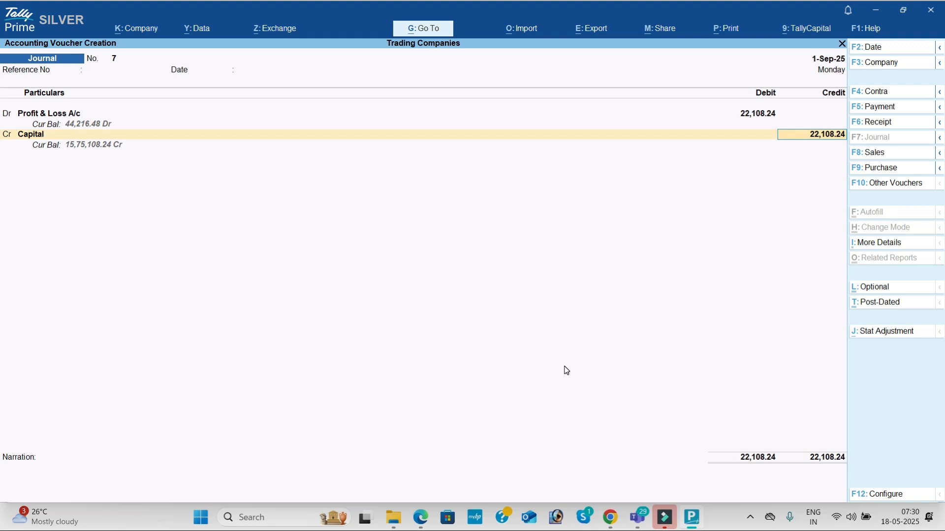
pyautogui.press('Return')
pyautogui.press('Return')
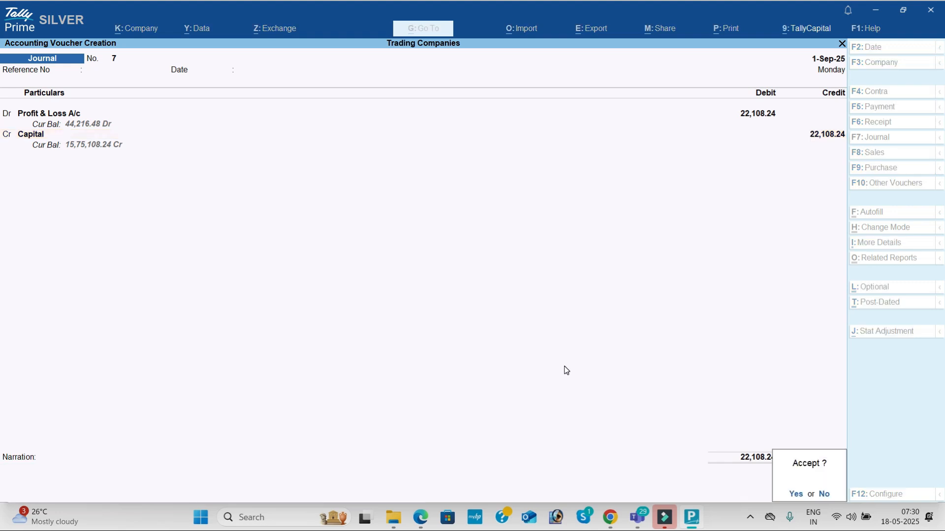
pyautogui.press('Return')
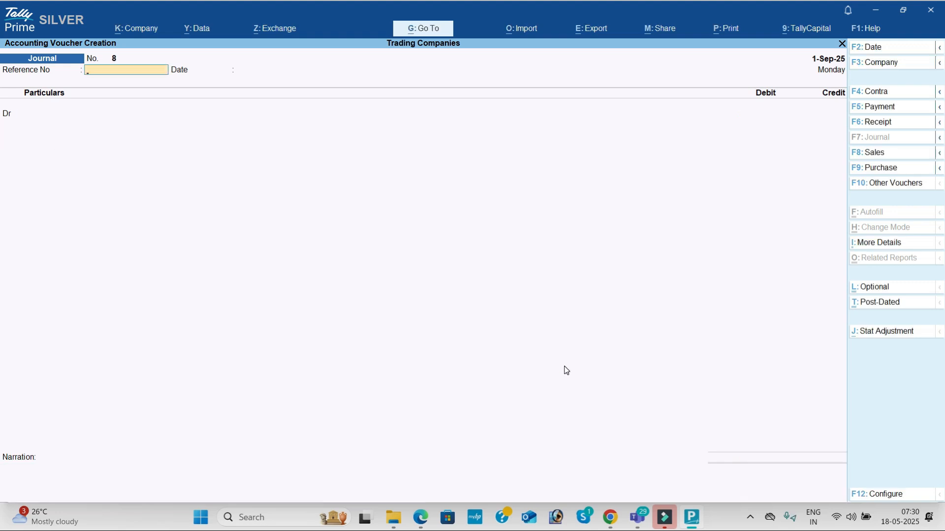
# - Leave voucher entry and review the recorded vouchers in the Day Book
pyautogui.press('Escape')
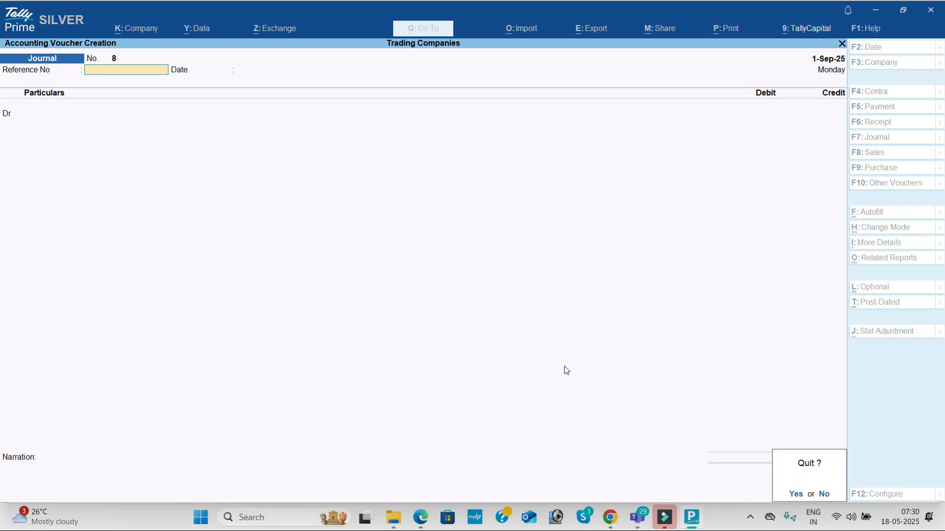
pyautogui.press('Return')
pyautogui.press('Down')
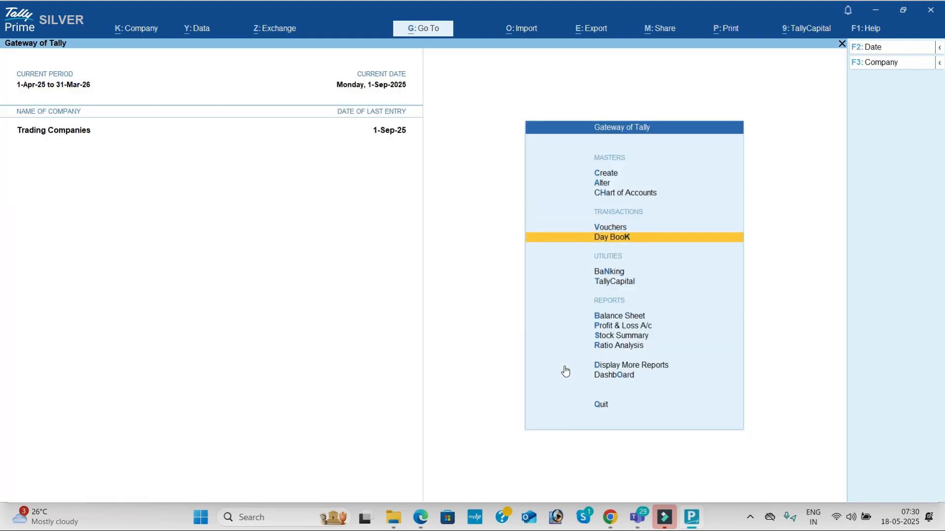
pyautogui.press('Return')
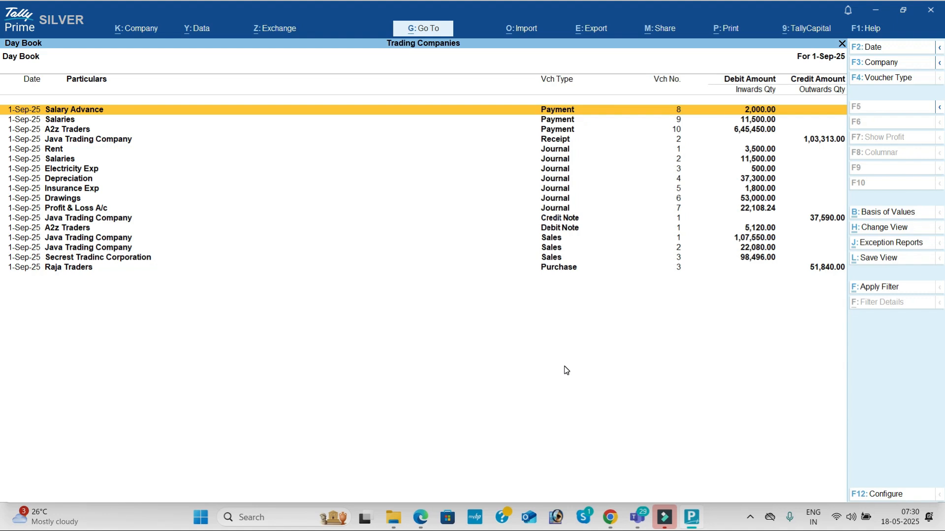
# - Review the Balance Sheet in detailed form and return to the Gateway of Tally
pyautogui.press('Escape')
pyautogui.press('Down')
pyautogui.press('Down')
pyautogui.press('Down')
pyautogui.press('Down')
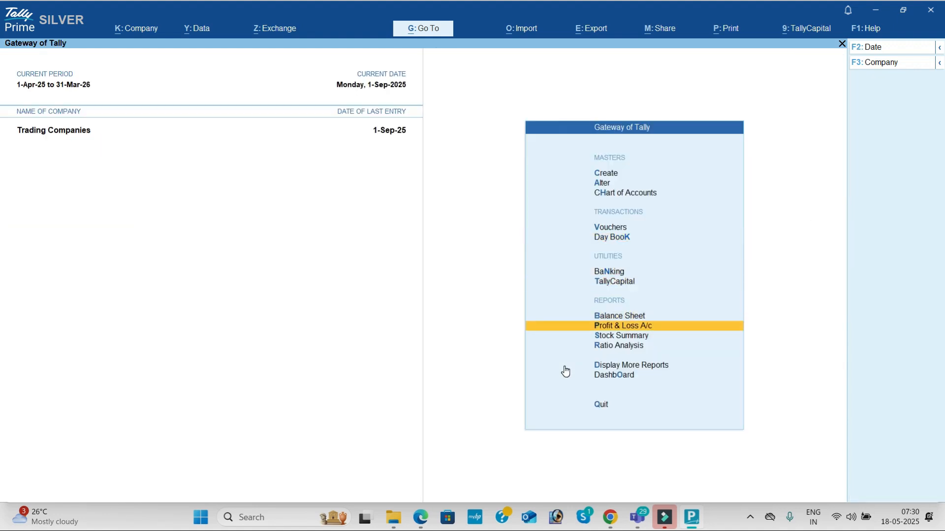
pyautogui.press('Up')
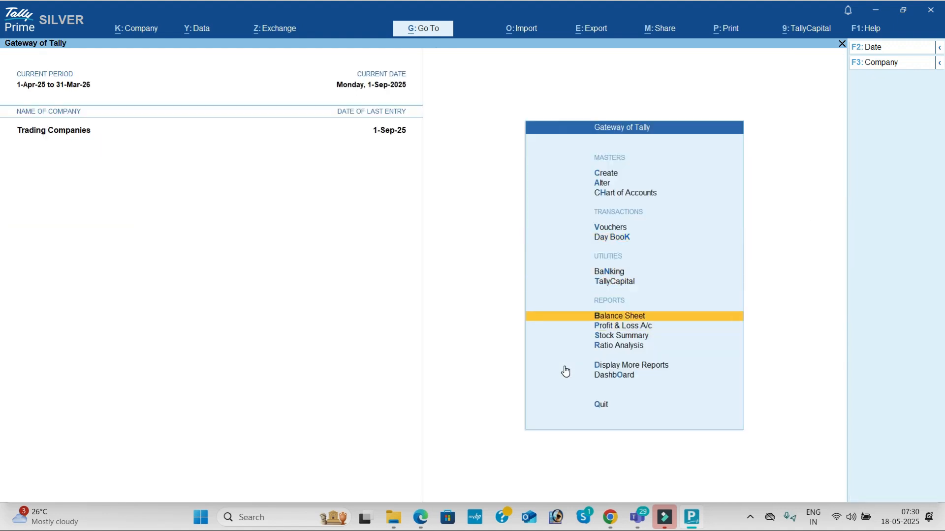
pyautogui.press('Return')
pyautogui.hotkey('alt', 'F5')
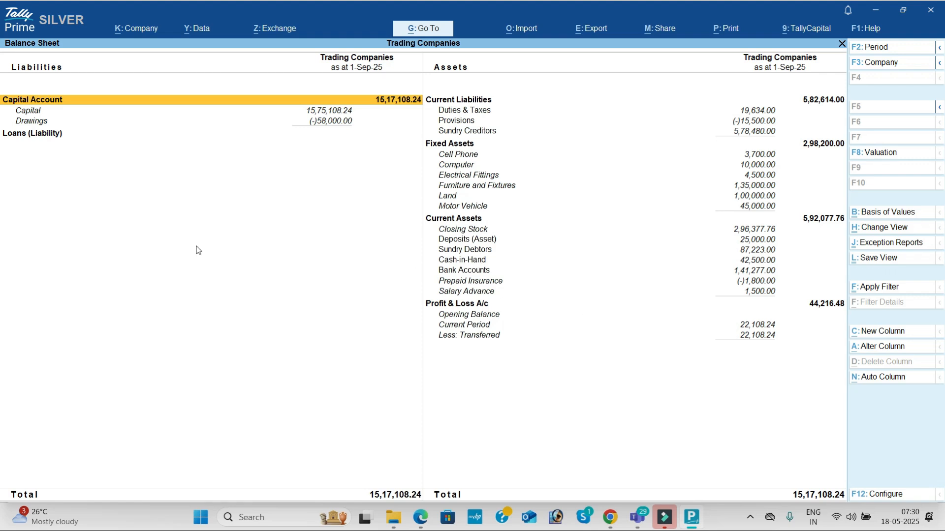
pyautogui.moveTo(420, 517)
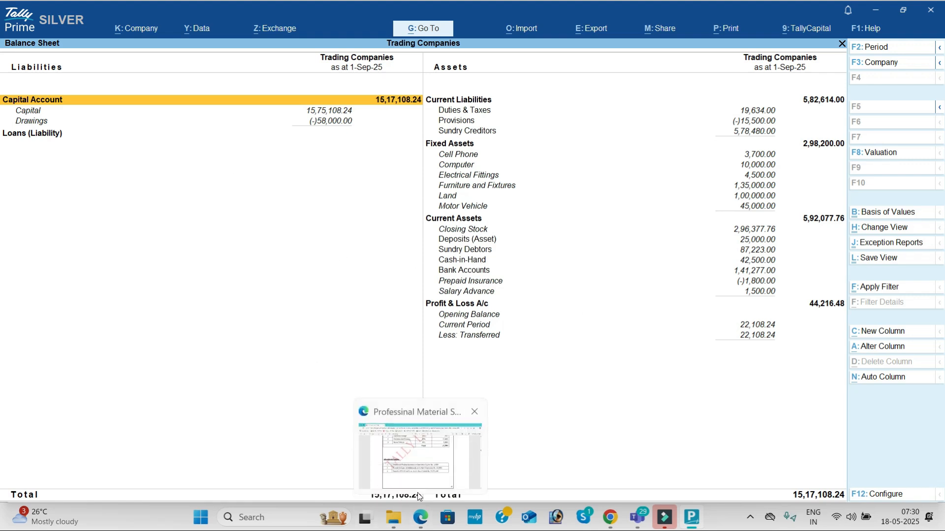
pyautogui.press('Escape')
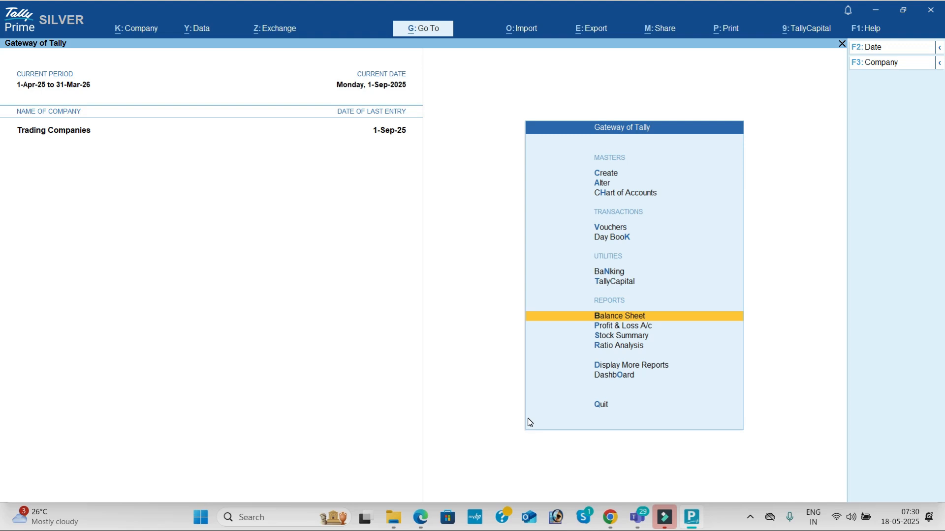
# - Start splitting the company data of Trading Companies, skipping the recommended verification
pyautogui.click(208, 30)
pyautogui.press('Down')
pyautogui.press('Down')
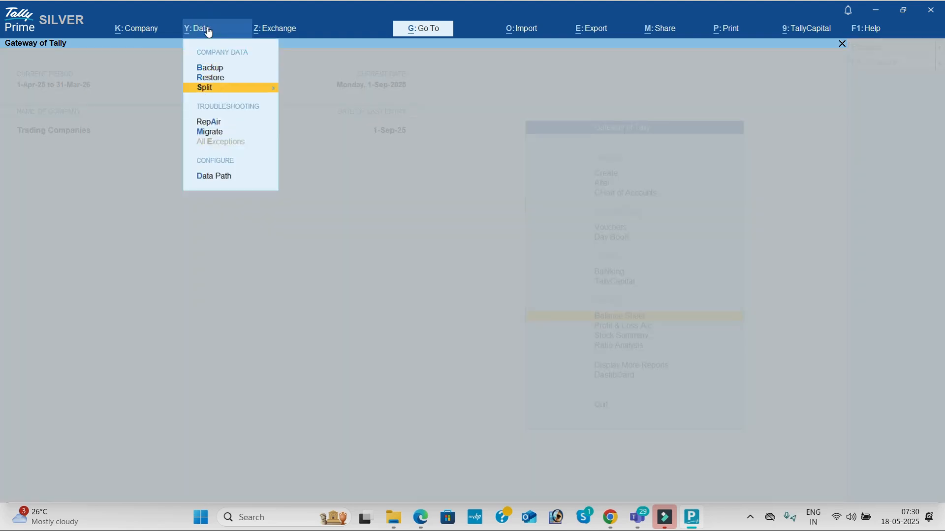
pyautogui.press('Return')
pyautogui.press('Down')
pyautogui.press('Return')
pyautogui.press('Right')
pyautogui.press('Return')
# - Split Trading Companies from 1-Apr-26 using the Into Two Companies option and accept the split
pyautogui.write('1-4-2')
pyautogui.press('Return')
pyautogui.press('BackSpace')
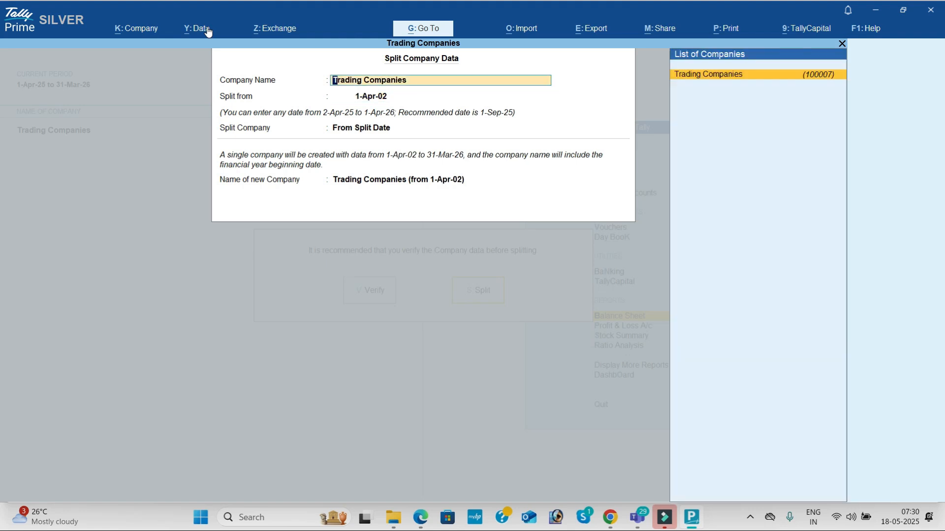
pyautogui.press('Return')
pyautogui.write('1-4-26')
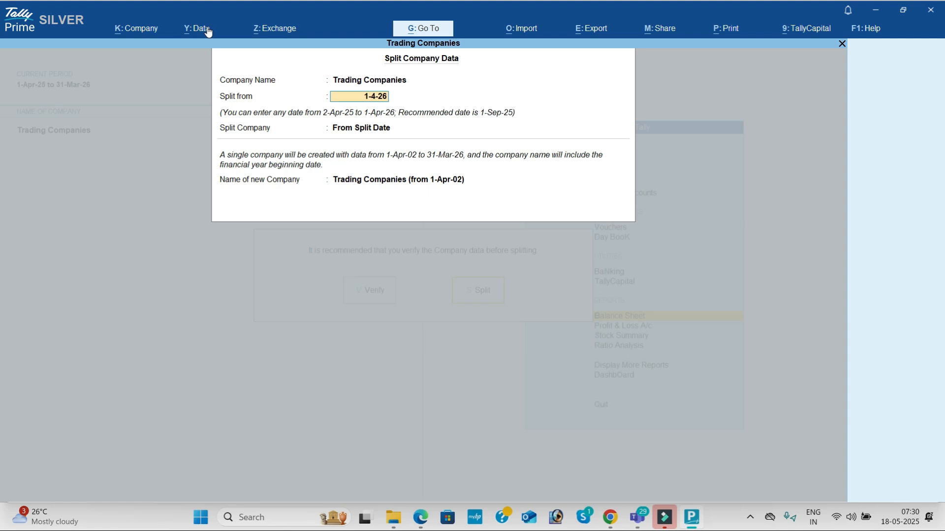
pyautogui.press('Return')
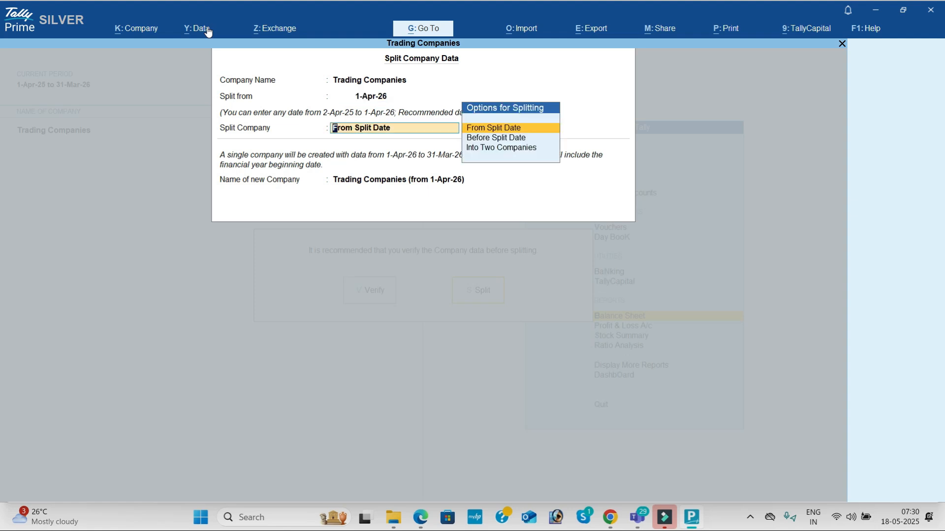
pyautogui.press('Down')
pyautogui.press('Down')
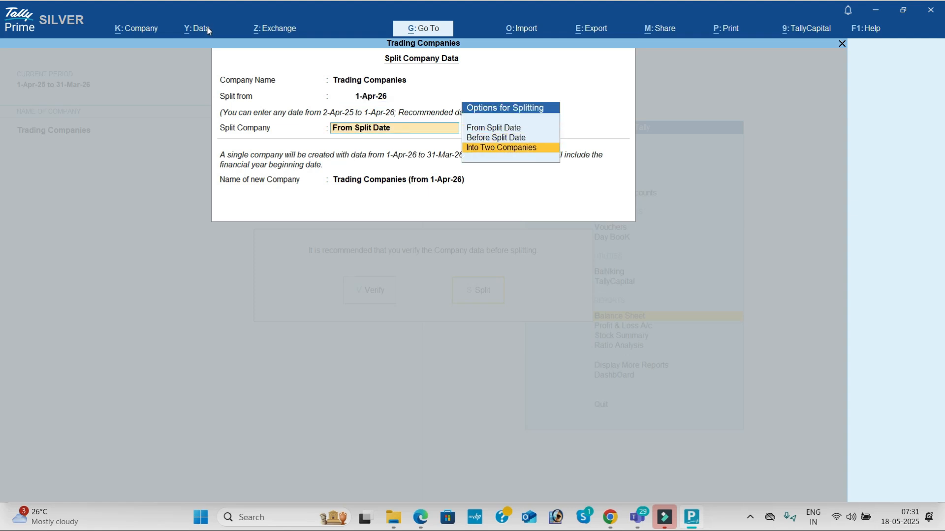
pyautogui.press('Return')
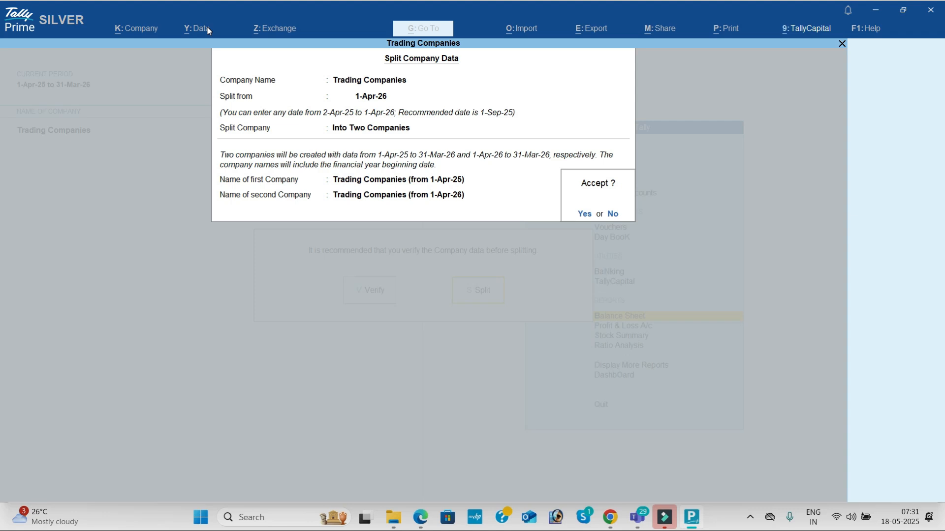
pyautogui.press('Return')
pyautogui.press('Return')
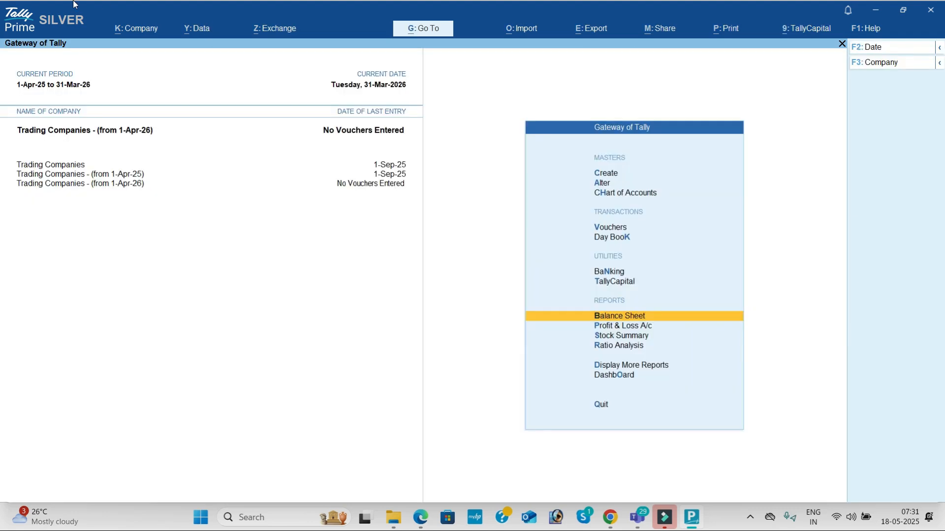
# - Delete the split company Trading Companies - (from 1-Apr-25)
pyautogui.click(148, 36)
pyautogui.press('Down')
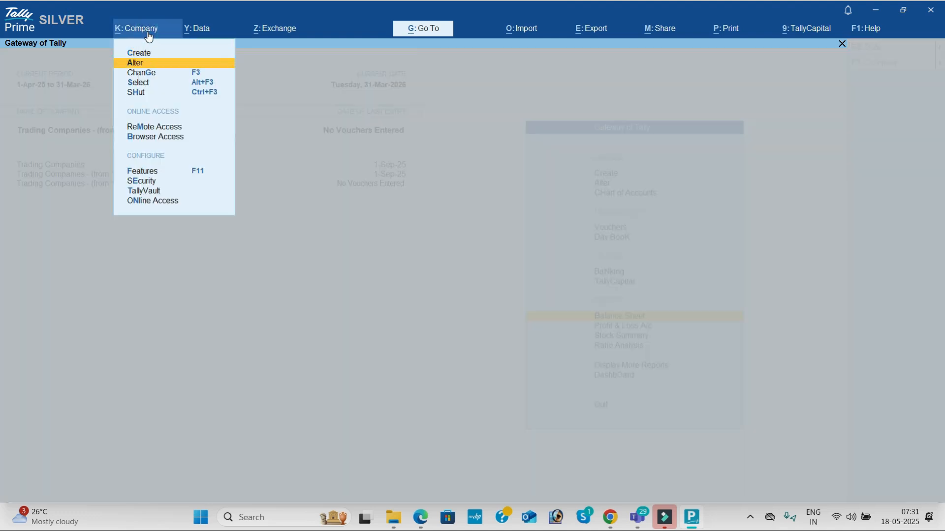
pyautogui.press('Return')
pyautogui.press('Up')
pyautogui.press('Return')
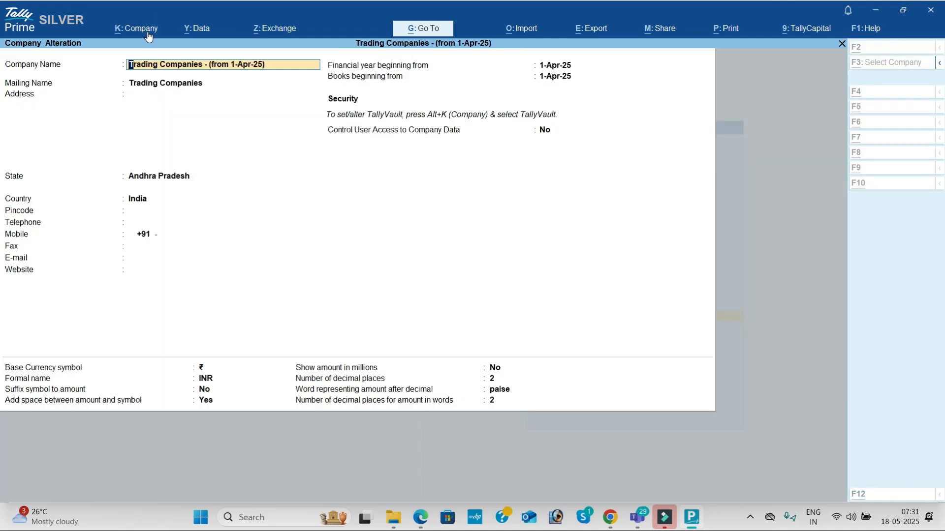
pyautogui.hotkey('alt', 'd')
pyautogui.press('y')
pyautogui.press('y')
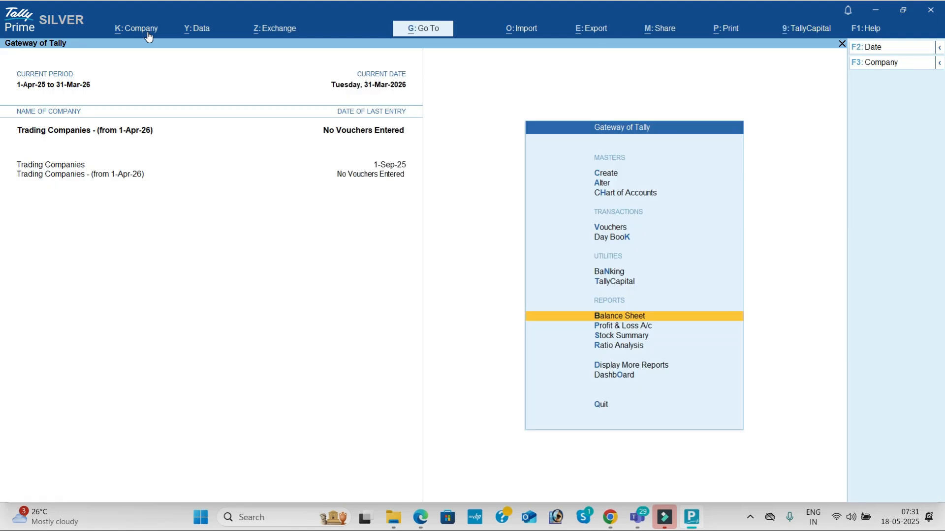
# - Rename the original Trading Companies to Trading Companies (25-26) and save the alteration
pyautogui.click(148, 35)
pyautogui.press('a')
pyautogui.press('Up')
pyautogui.press('Return')
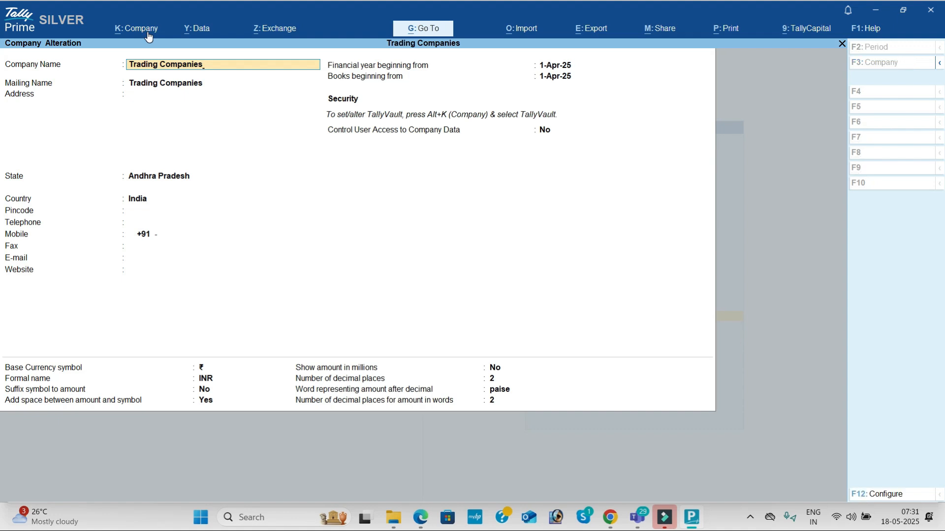
pyautogui.write('(25-26)')
pyautogui.press('Return')
pyautogui.hotkey('ctrl', 'a')
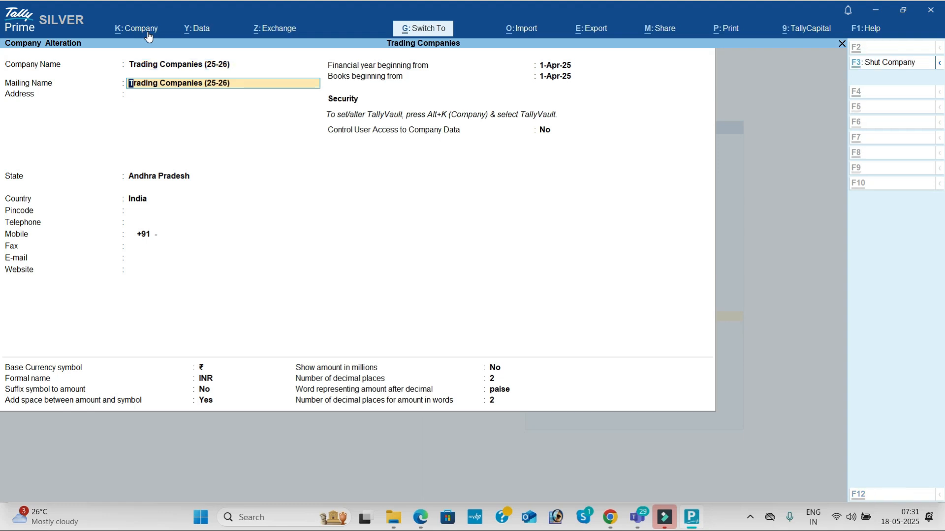
# - Rename Trading Companies - (from 1-Apr-26) to Trading Companies - (26-27), save it and return to the Gateway of Tally
pyautogui.press('Down')
pyautogui.press('Return')
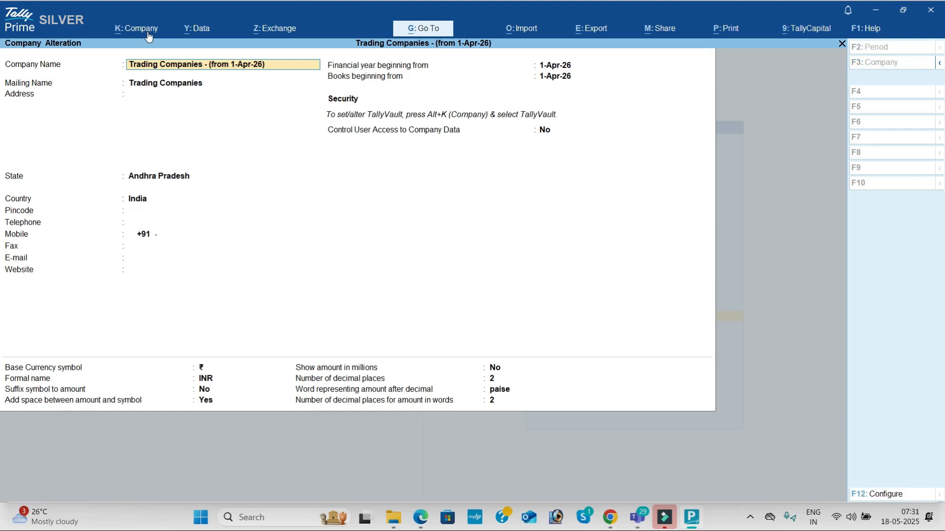
pyautogui.press('BackSpace')
pyautogui.press('BackSpace')
pyautogui.press('BackSpace')
pyautogui.press('BackSpace')
pyautogui.press('BackSpace')
pyautogui.press('BackSpace')
pyautogui.press('BackSpace')
pyautogui.press('BackSpace')
pyautogui.press('BackSpace')
pyautogui.press('BackSpace')
pyautogui.press('BackSpace')
pyautogui.press('BackSpace')
pyautogui.press('BackSpace')
pyautogui.write('26-2')
pyautogui.press('Return')
pyautogui.press('Return')
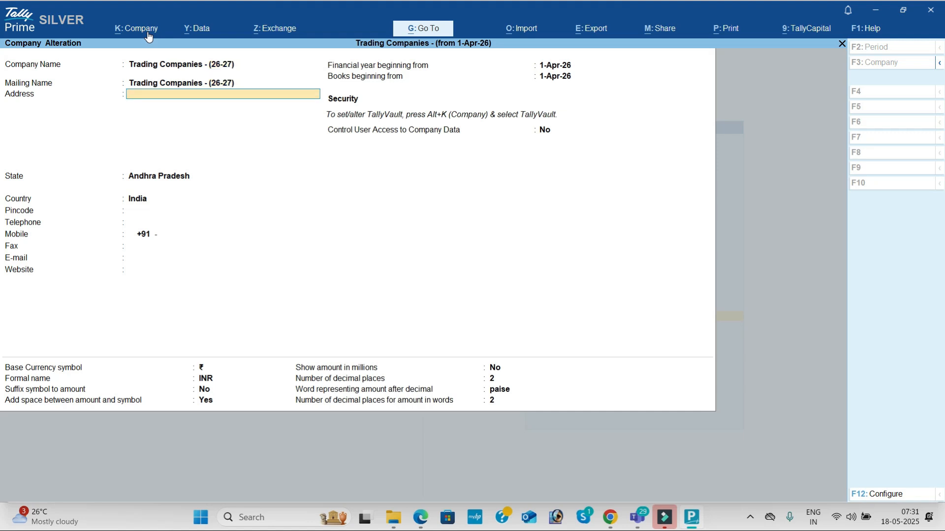
pyautogui.hotkey('ctrl', 'a')
pyautogui.press('Escape')
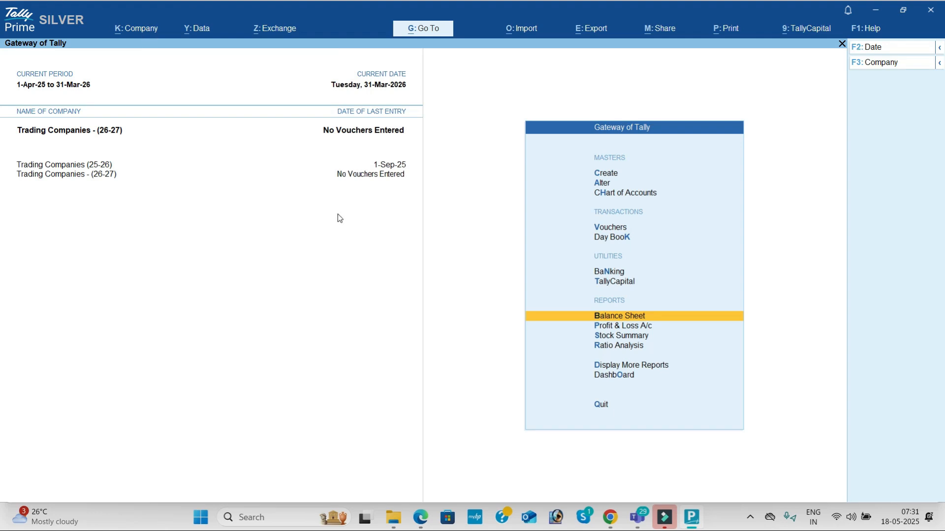
# - Set the current period of Trading Companies - (26-27) from 1-4-2026 to 31-3-27
pyautogui.press('Up')
pyautogui.press('Up')
pyautogui.press('Up')
pyautogui.press('Up')
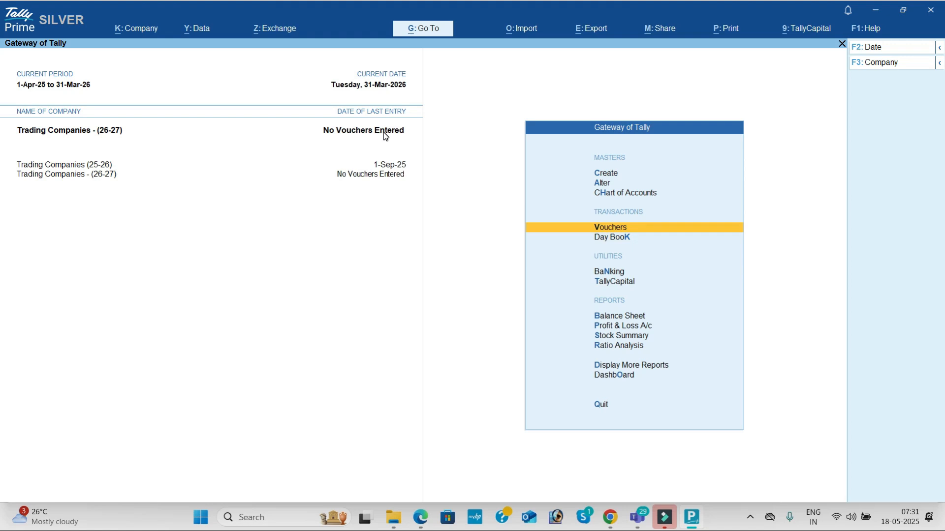
pyautogui.hotkey('alt', 'F2')
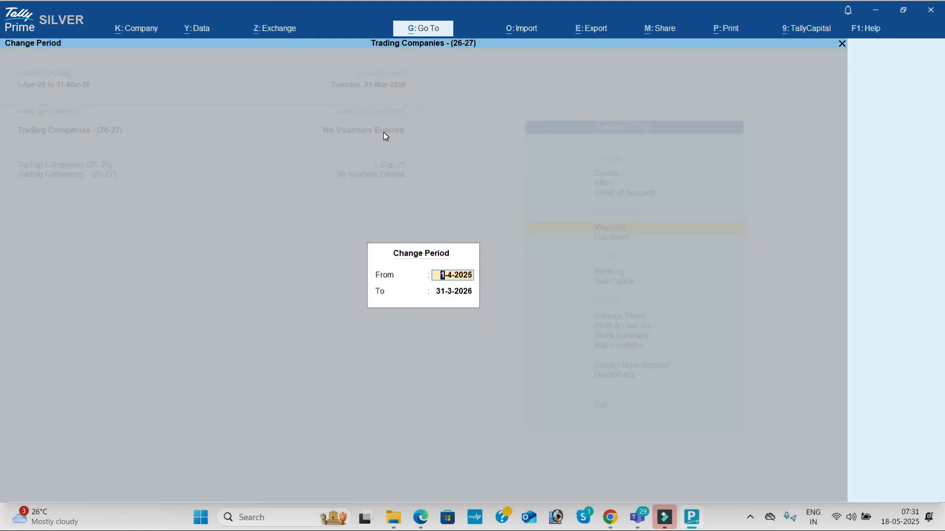
pyautogui.write('1-4-2026')
pyautogui.press('Return')
pyautogui.write('31-3-27')
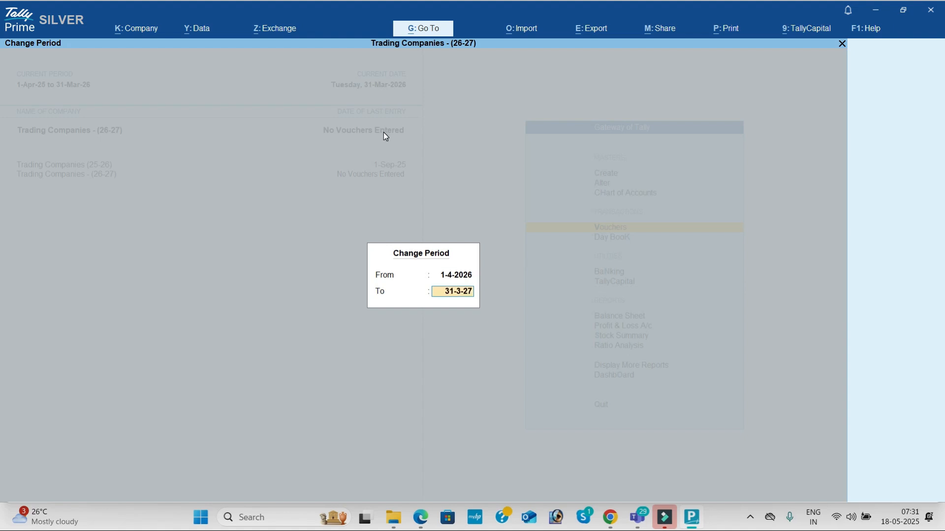
pyautogui.press('Return')
# - Start a payment voucher and debit Rent Payable with 3,500
pyautogui.press('Return')
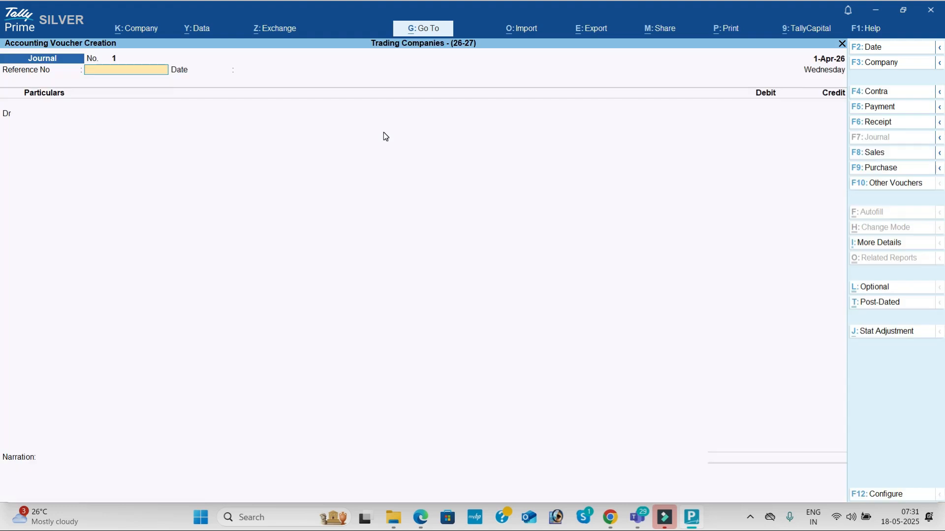
pyautogui.click(872, 111)
pyautogui.write('Re')
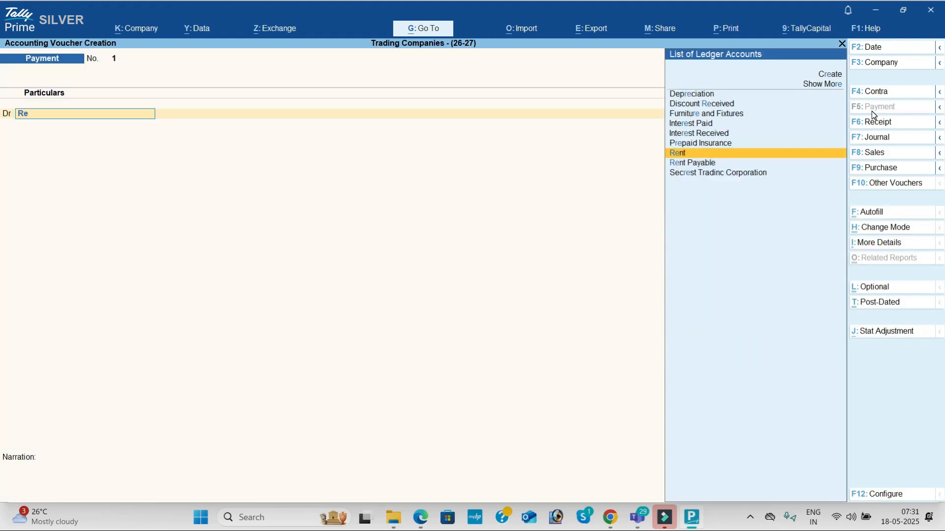
pyautogui.press('Down')
pyautogui.press('Return')
pyautogui.write('3500')
pyautogui.press('Return')
pyautogui.press('Return')
# - Credit Cash for the full rent amount and save the rent payment voucher
pyautogui.press('Down')
pyautogui.press('Down')
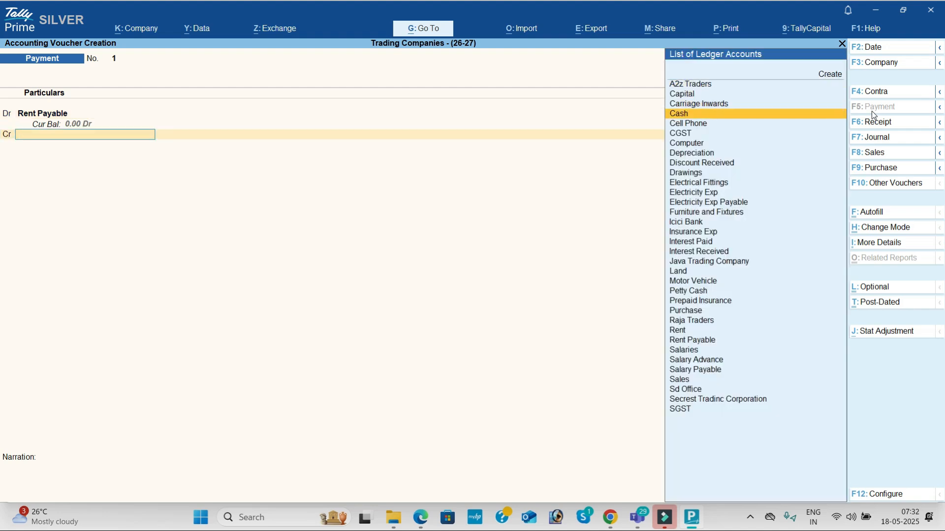
pyautogui.press('Return')
pyautogui.press('Return')
pyautogui.press('Return')
pyautogui.press('Return')
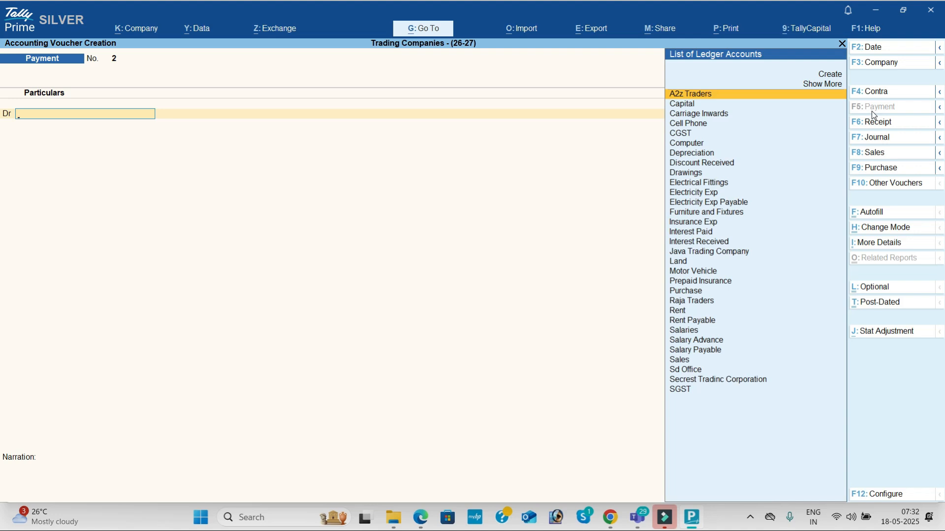
# - Debit Electricity Exp Payable with 500 in the next payment voucher
pyautogui.write('El')
pyautogui.press('Down')
pyautogui.press('Down')
pyautogui.press('Down')
pyautogui.press('Up')
pyautogui.press('Down')
pyautogui.press('Return')
pyautogui.write('500')
pyautogui.press('Return')
pyautogui.press('Return')
# - Credit Cash for the full electricity amount and save the electricity payment voucher
pyautogui.press('Down')
pyautogui.press('Down')
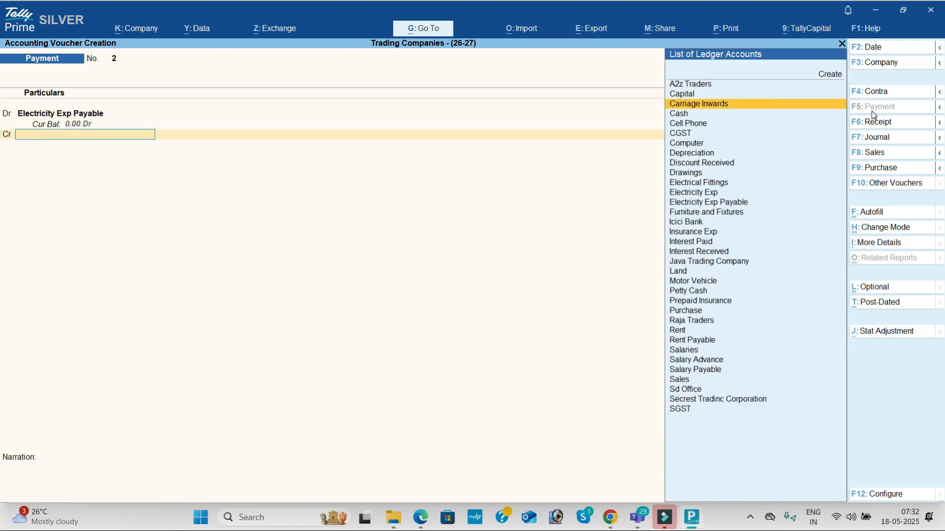
pyautogui.press('Down')
pyautogui.press('Return')
pyautogui.press('Return')
pyautogui.press('Return')
pyautogui.press('Return')
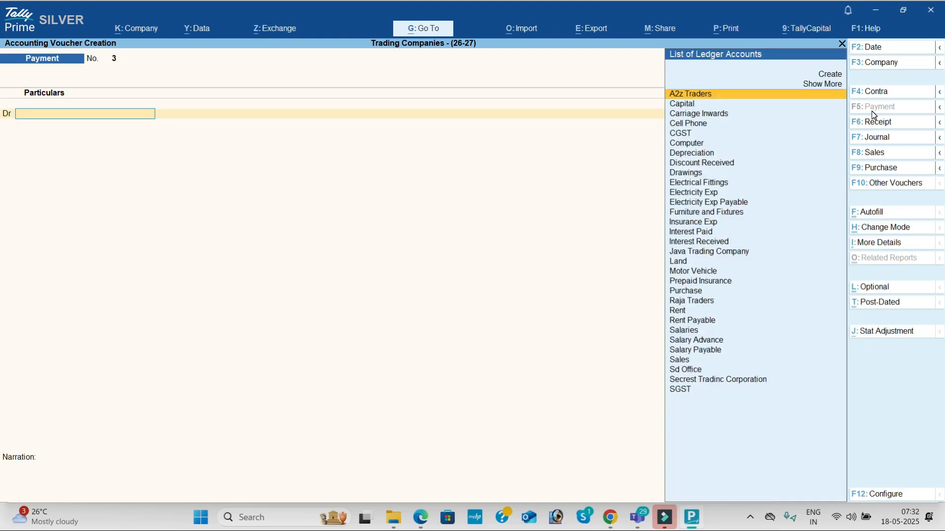
# - Debit Salary Payable with 11,500 in the next payment voucher
pyautogui.write('sal')
pyautogui.press('Down')
pyautogui.press('Down')
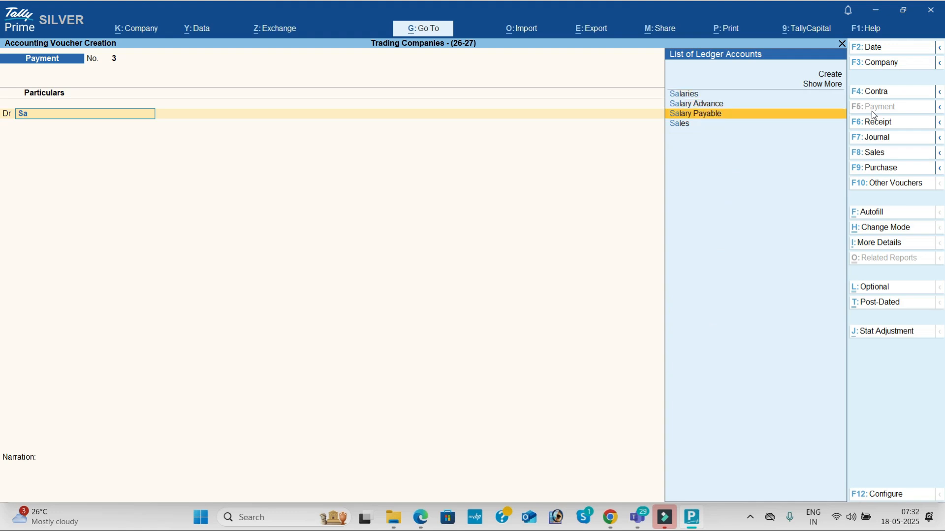
pyautogui.press('Return')
pyautogui.write('11500')
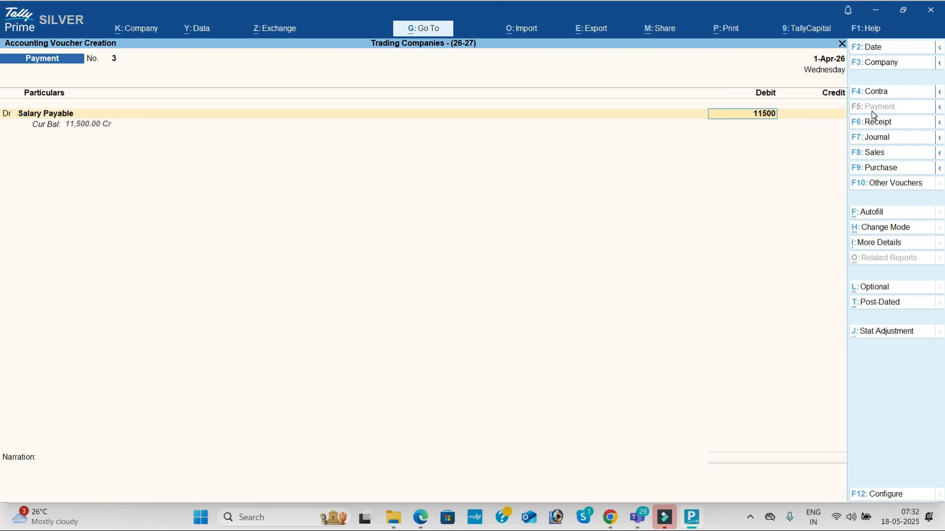
pyautogui.press('Return')
# - Credit Cash with 11,500 and save the salary payment voucher
pyautogui.press('Down')
pyautogui.press('Down')
pyautogui.press('Down')
pyautogui.press('Return')
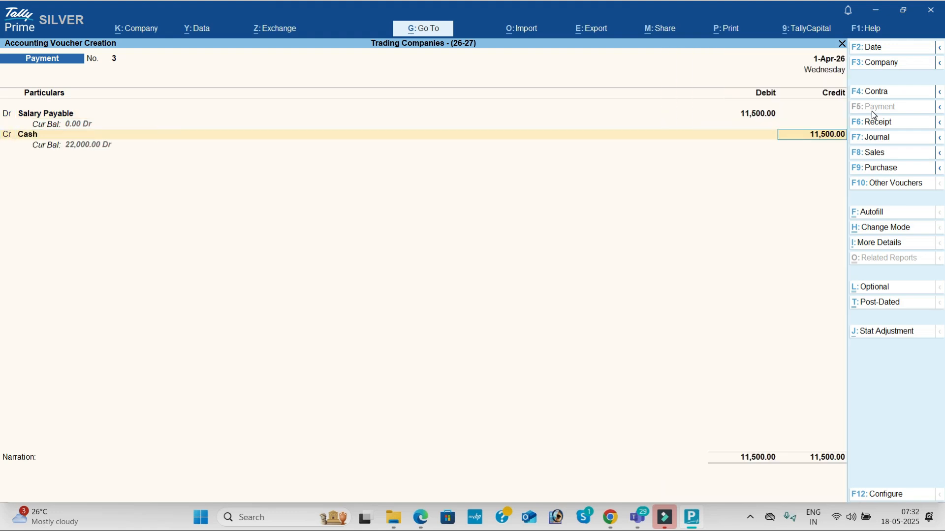
pyautogui.press('Return')
pyautogui.press('Return')
pyautogui.press('Return')
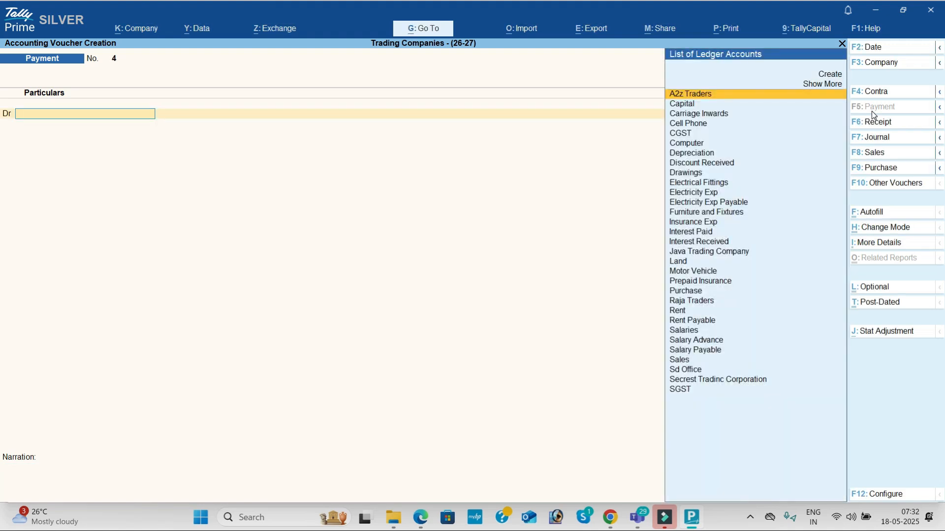
# - Leave voucher entry and review the Balance Sheet of Trading Companies - (26-27) in detailed form
pyautogui.press('Escape')
pyautogui.press('Return')
pyautogui.press('Down')
pyautogui.press('Down')
pyautogui.press('Down')
pyautogui.press('Down')
pyautogui.press('Return')
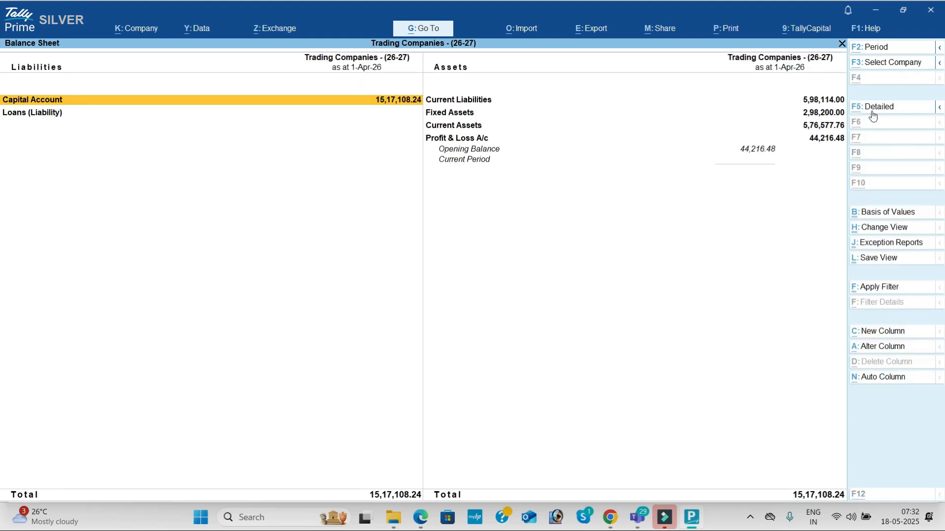
pyautogui.click(872, 115)
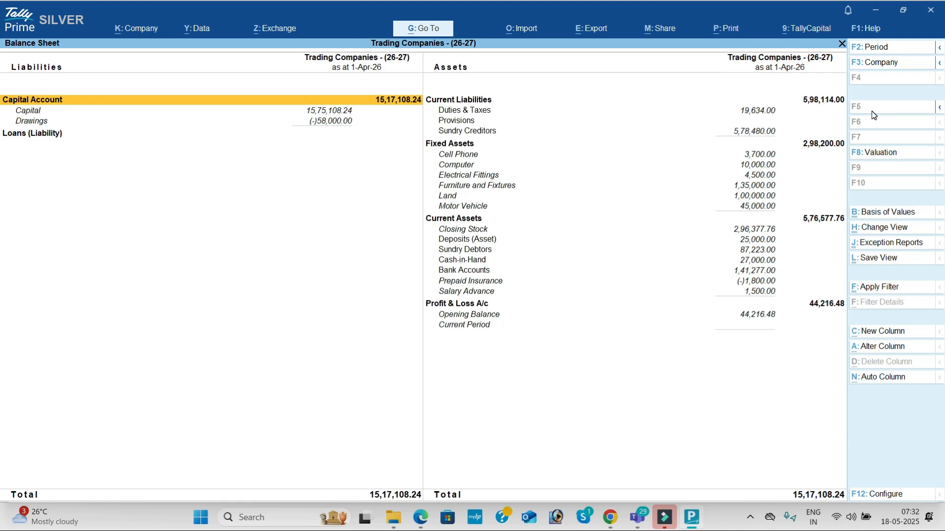
pyautogui.press('Escape')
# - Open the Multi Alter view of the ledgers from the Chart of Accounts for All Items
pyautogui.press('Up')
pyautogui.press('Up')
pyautogui.press('Up')
pyautogui.press('Up')
pyautogui.press('Up')
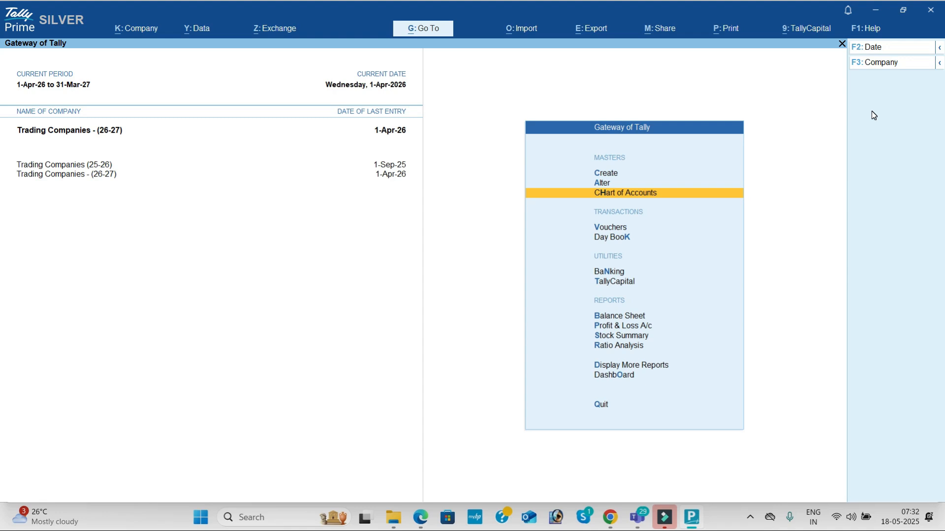
pyautogui.press('Return')
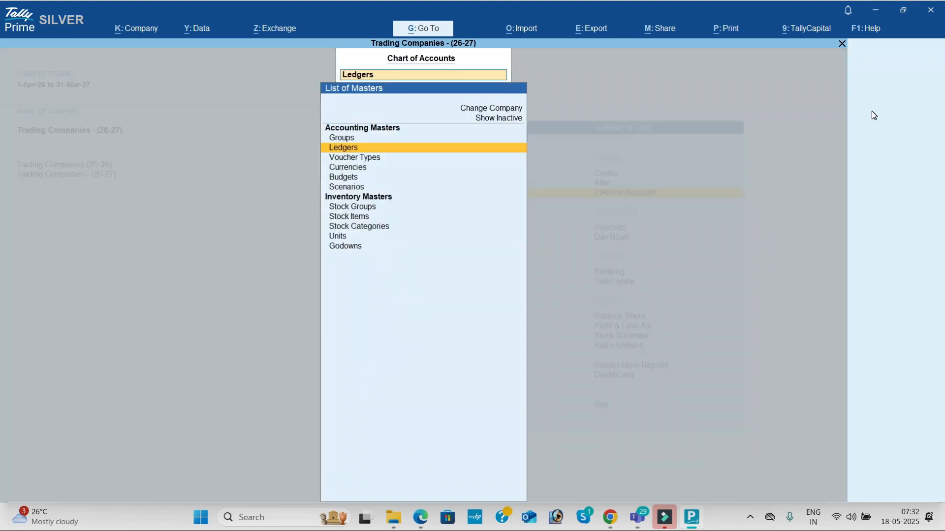
pyautogui.press('Return')
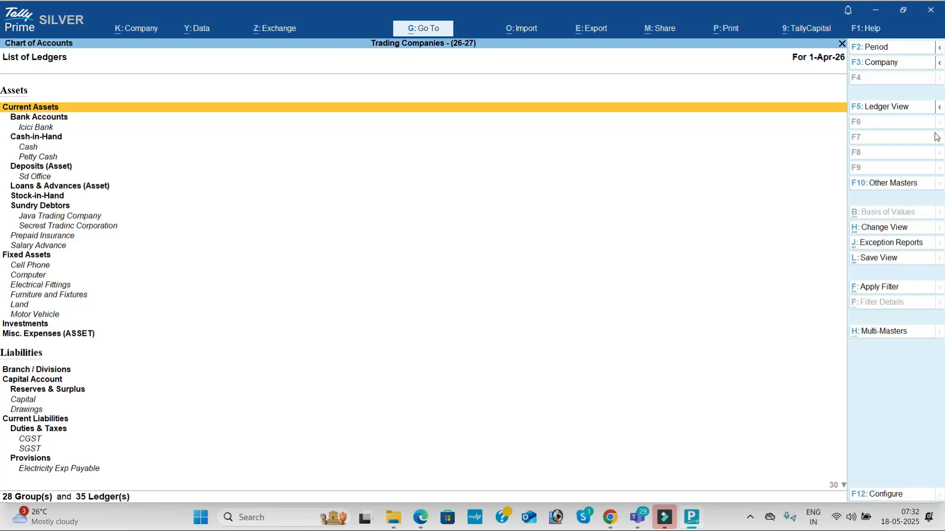
pyautogui.click(894, 335)
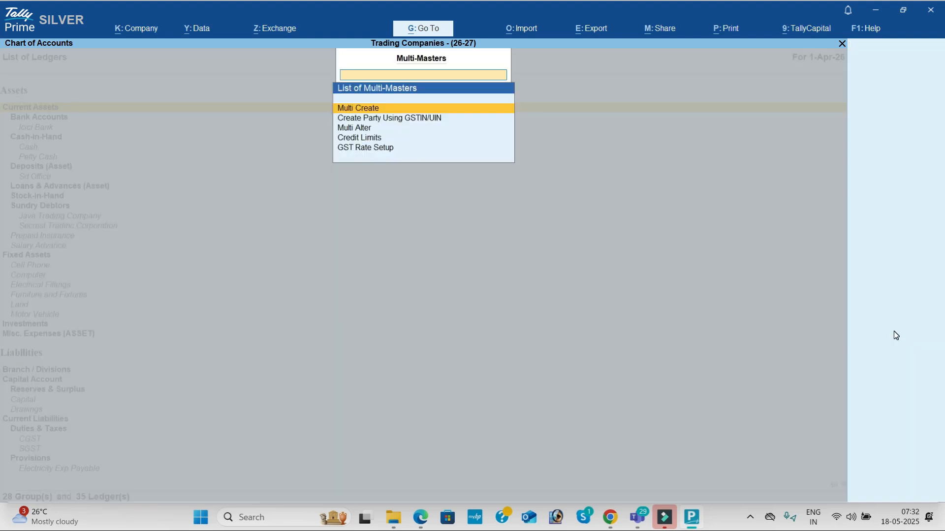
pyautogui.press('Down')
pyautogui.press('Down')
pyautogui.press('Return')
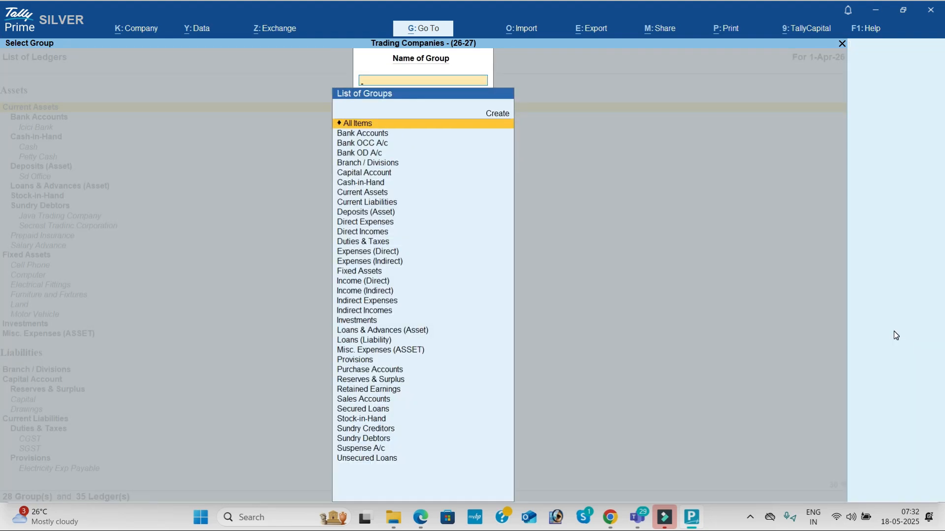
pyautogui.press('Return')
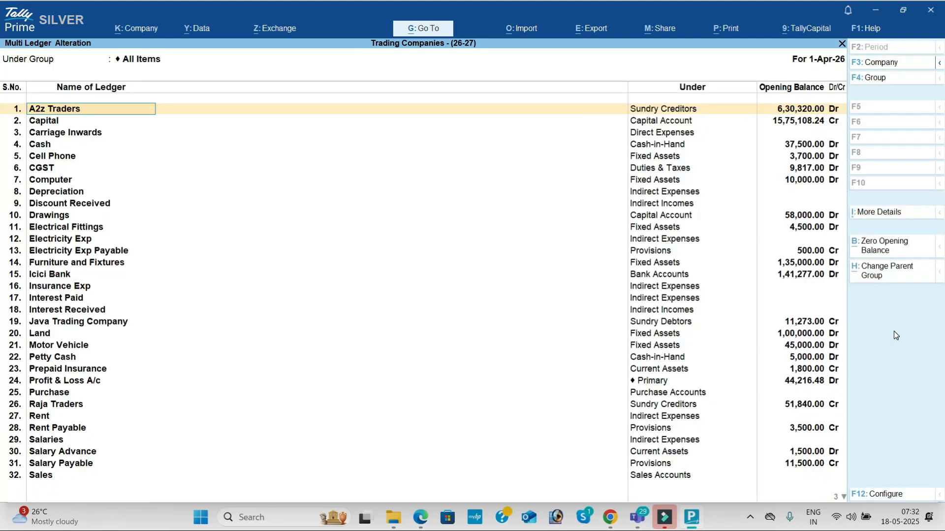
# - Zero the opening balances of all ledgers, save the multi-ledger alteration and leave the ledger list
pyautogui.click(883, 252)
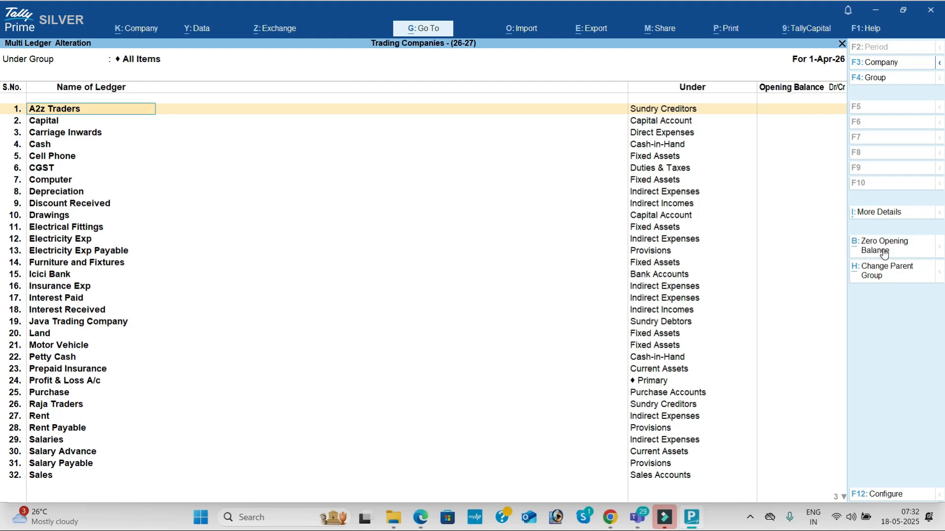
pyautogui.press('ctrl')
pyautogui.press('Escape')
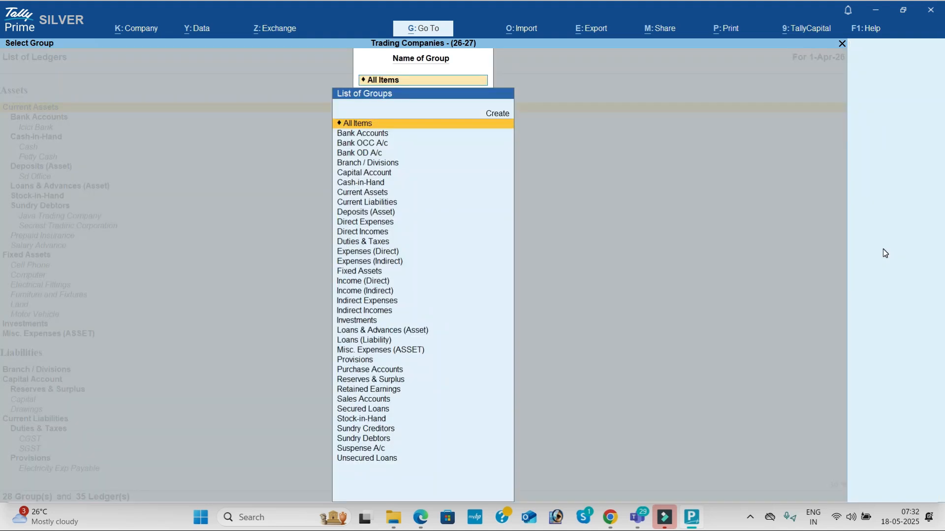
pyautogui.press('Escape')
pyautogui.press('Escape')
# - Open the Multi Alter view of the stock items from the Chart of Accounts for All Items
pyautogui.press('Down')
pyautogui.press('Down')
pyautogui.press('Down')
pyautogui.press('Down')
pyautogui.press('Down')
pyautogui.press('Down')
pyautogui.press('Return')
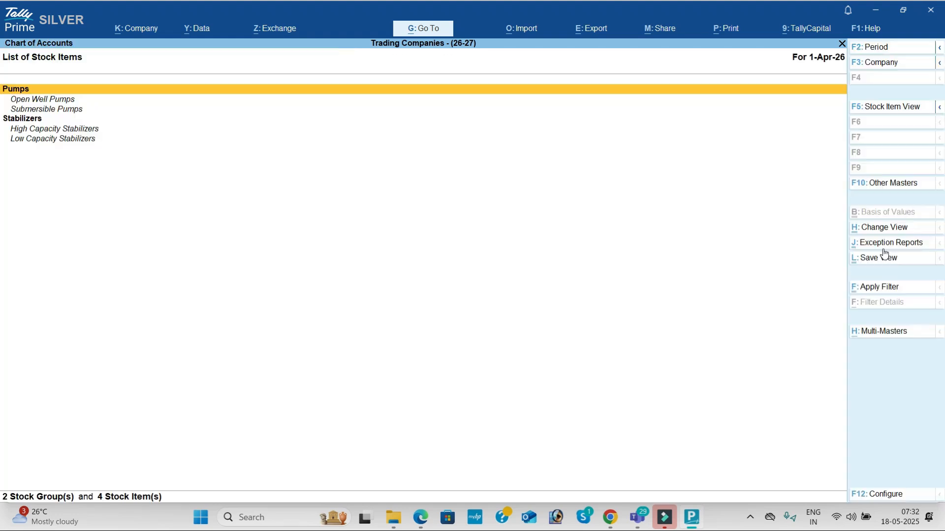
pyautogui.click(885, 335)
pyautogui.press('Down')
pyautogui.press('Return')
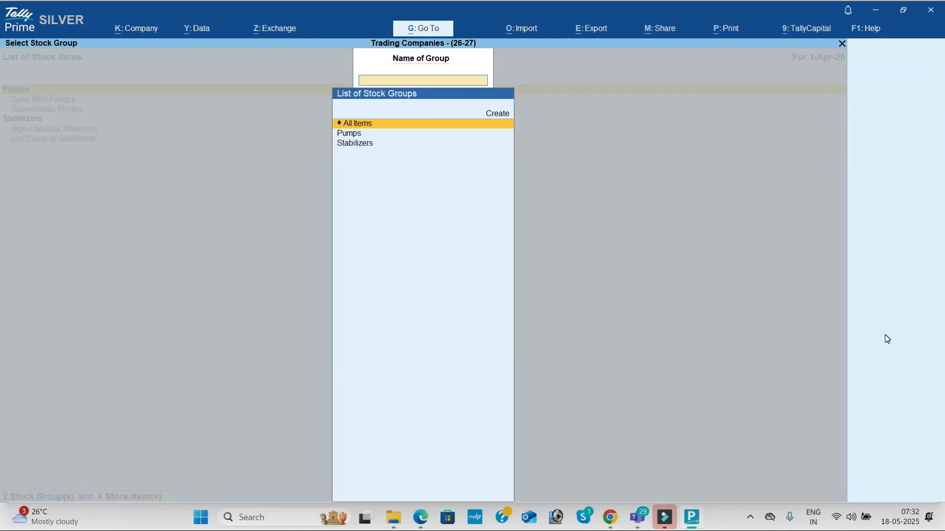
pyautogui.press('Return')
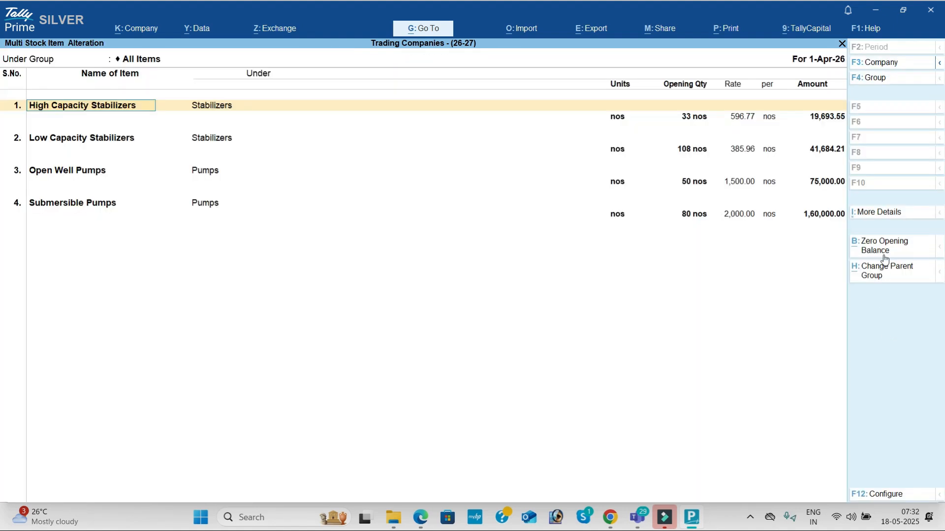
# - Zero the opening balances of all stock items, save the multi-item alteration and return to the Gateway of Tally
pyautogui.click(884, 255)
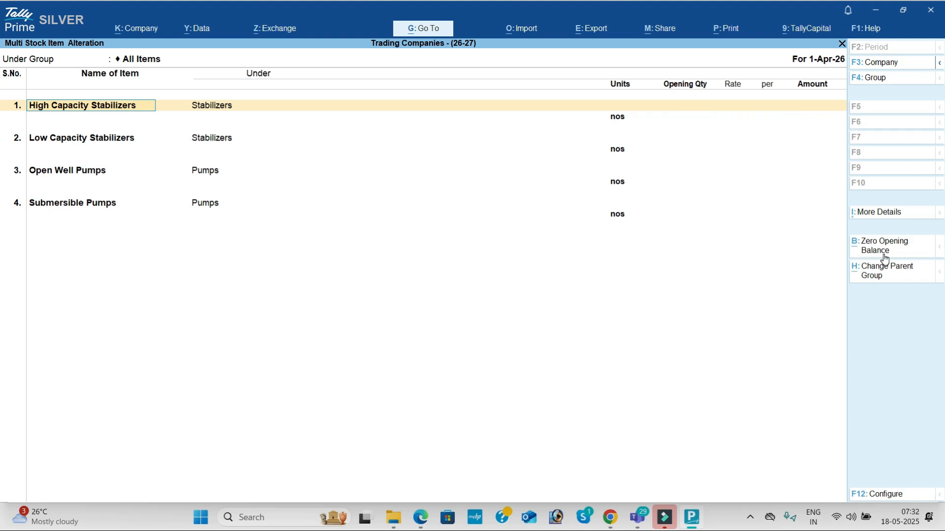
pyautogui.hotkey('ctrl', 'a')
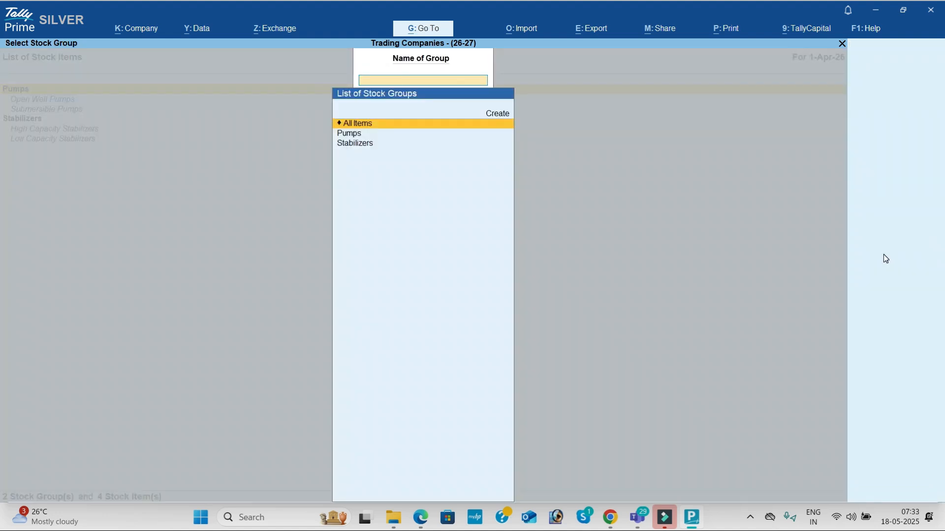
pyautogui.press('Escape')
pyautogui.press('Escape')
# - Review the Balance Sheet of Trading Companies - (26-27), examining Cash-in-Hand and Provisions, and close the report
pyautogui.press('Down')
pyautogui.press('Down')
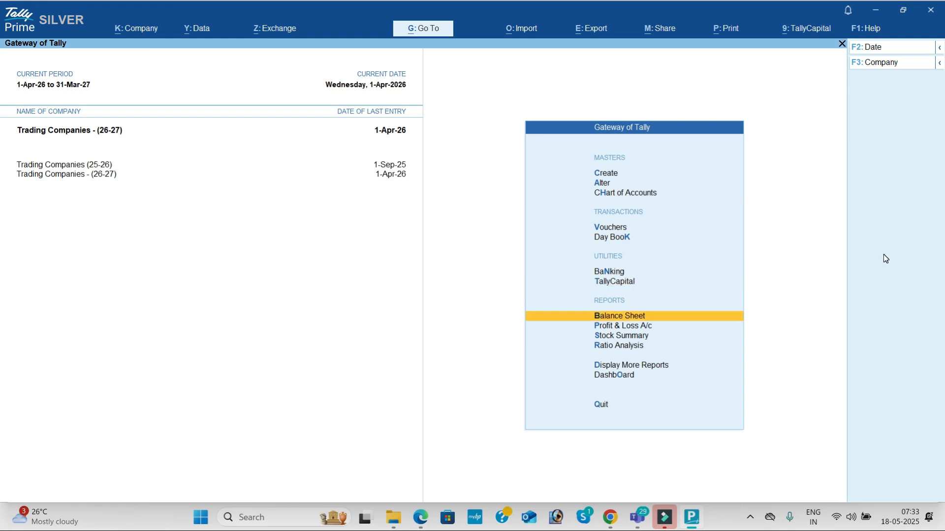
pyautogui.press('Return')
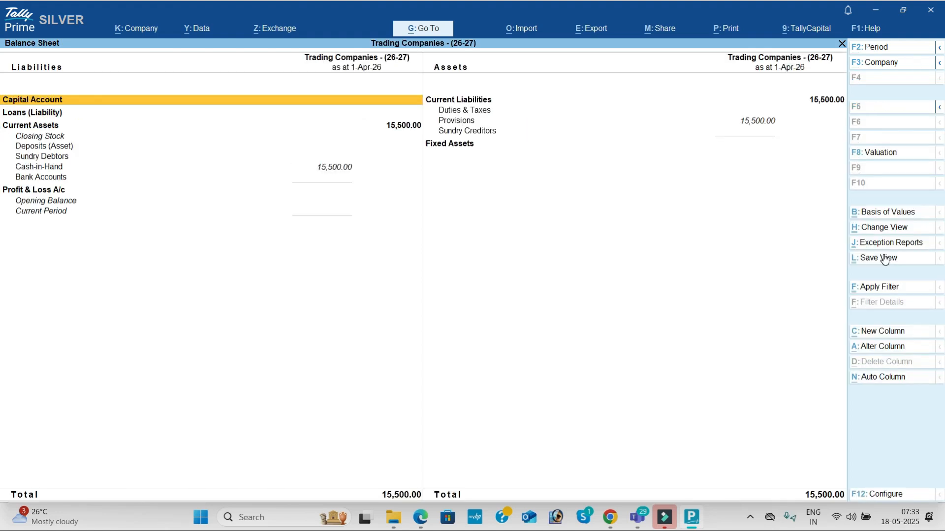
pyautogui.press('Down')
pyautogui.press('Down')
pyautogui.press('Down')
pyautogui.press('Down')
pyautogui.press('Down')
pyautogui.press('Down')
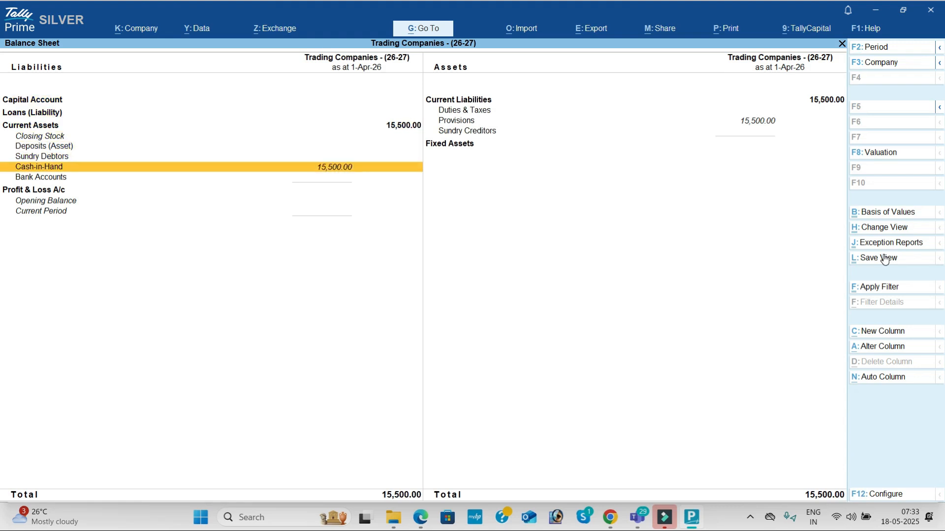
pyautogui.press('Right')
pyautogui.press('Up')
pyautogui.press('Up')
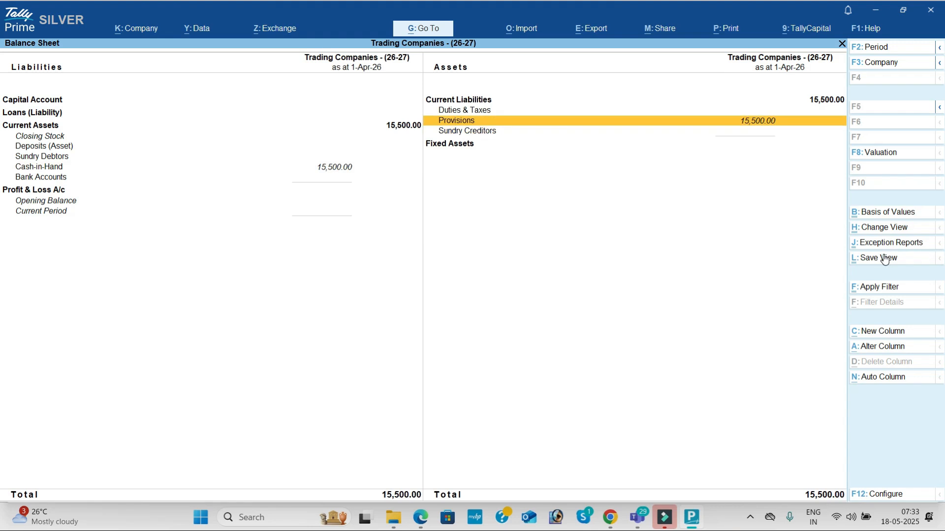
pyautogui.press('Escape')
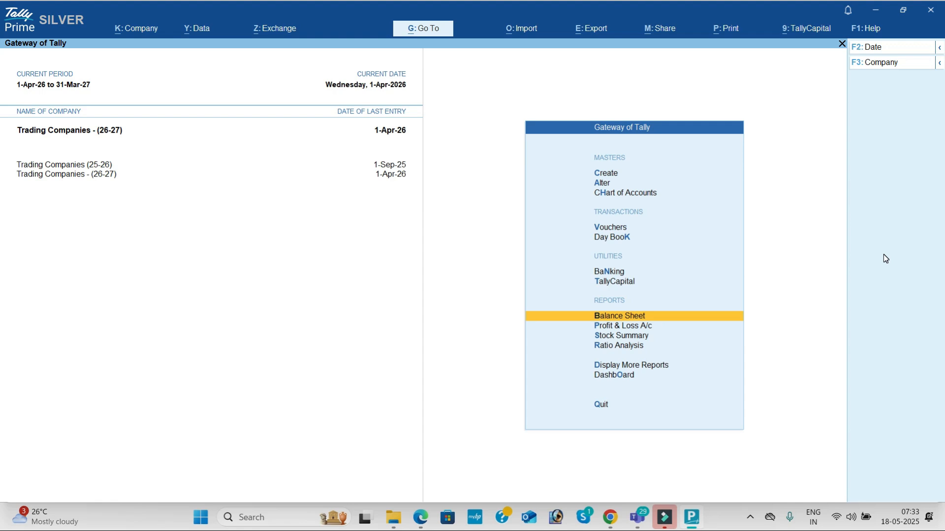
# - Switch to the Microsoft Teams meeting window and leave the meeting
pyautogui.hotkey('alt', 'Tab')
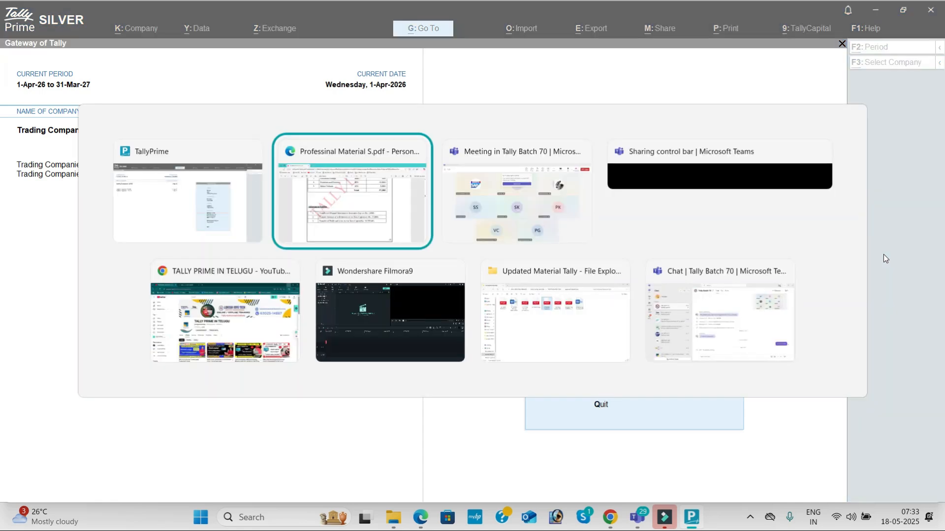
pyautogui.press('Tab')
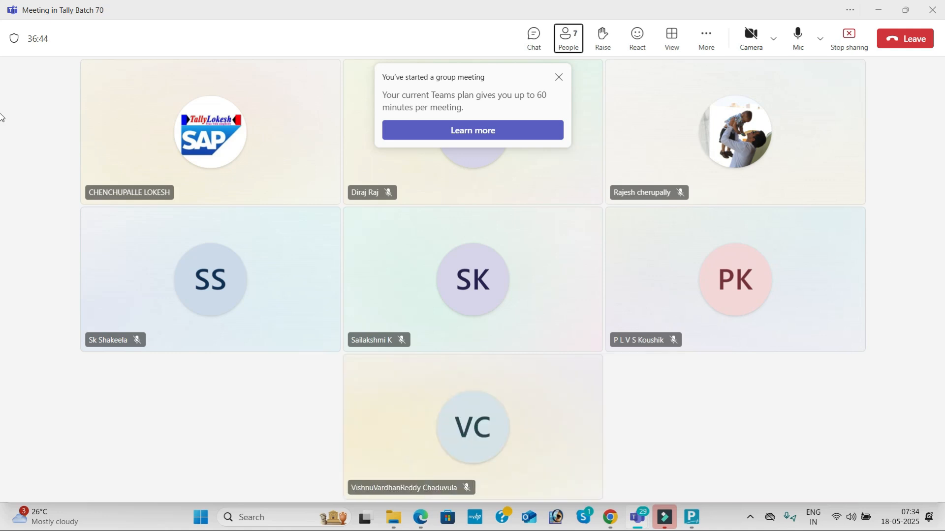
pyautogui.click(913, 39)
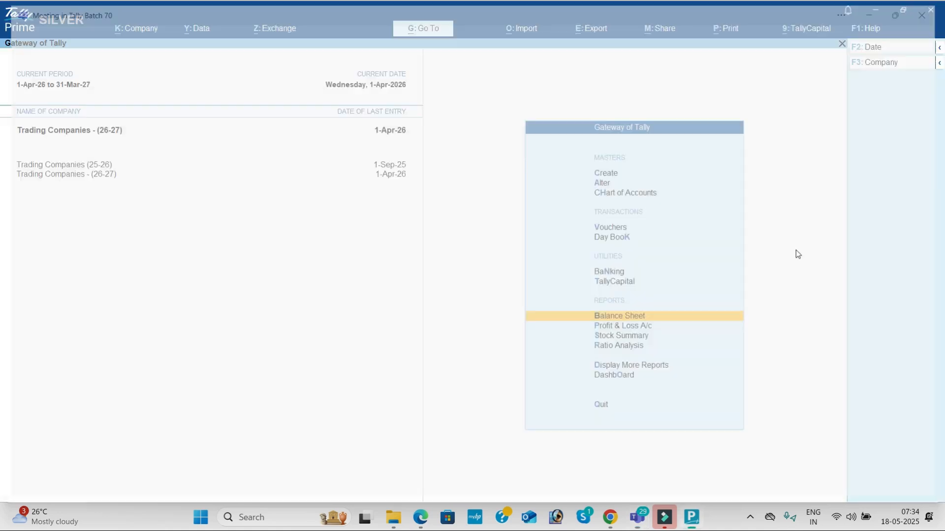
pyautogui.click(750, 517)
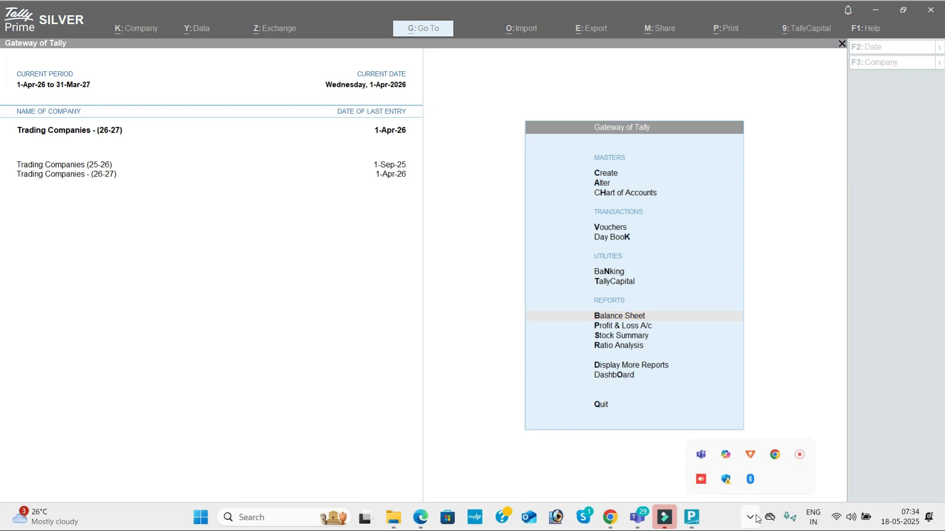
pyautogui.click(800, 455)
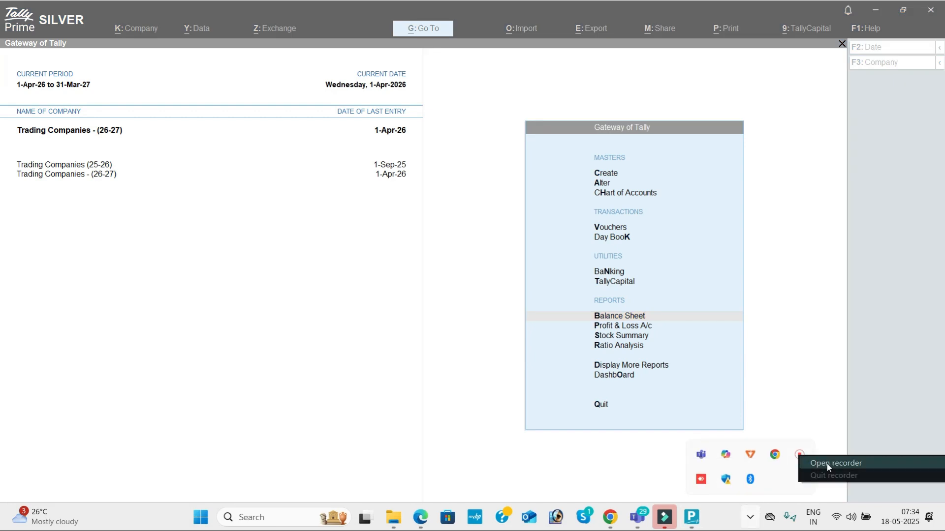
pyautogui.click(738, 494)
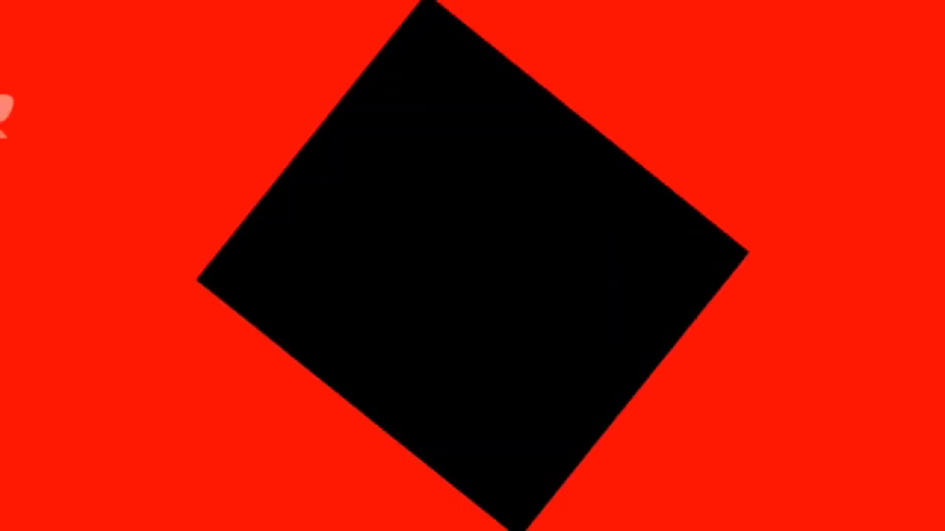